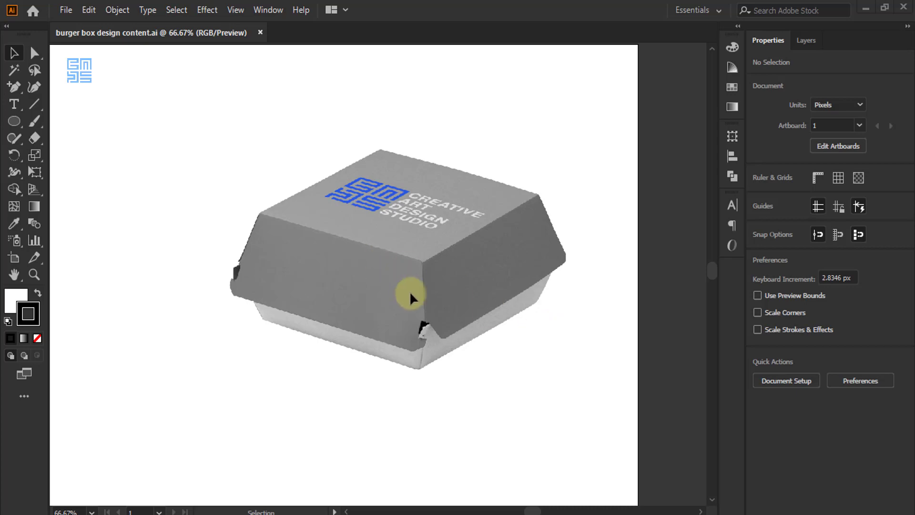
Examine the burger box reference picture and its listed width, height and length dimensions
scroll(572, 256, "down", 3)
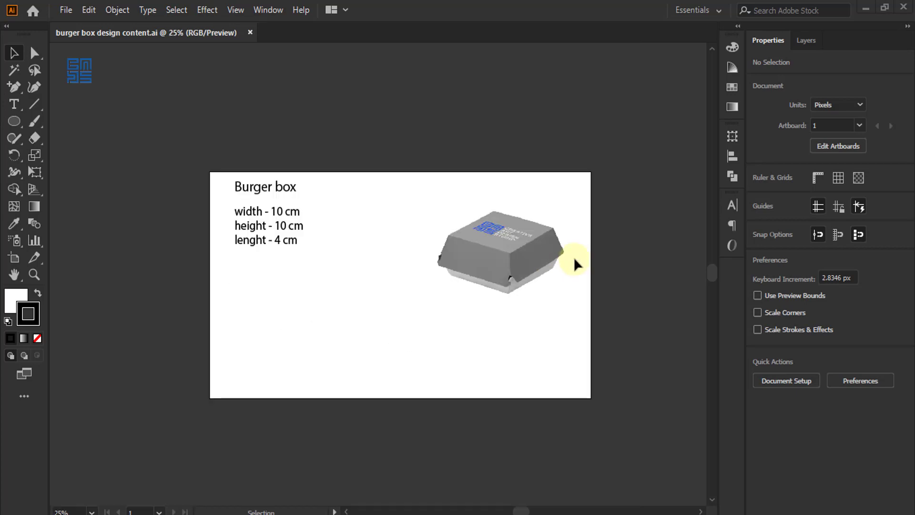
scroll(257, 215, "up", 2)
scroll(269, 244, "up", 1)
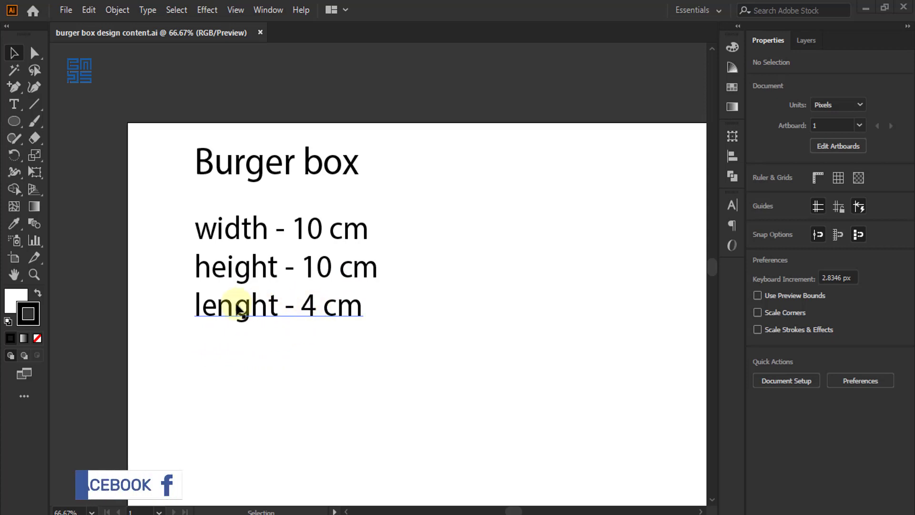
scroll(152, 281, "down", 3)
scroll(452, 286, "up", 4)
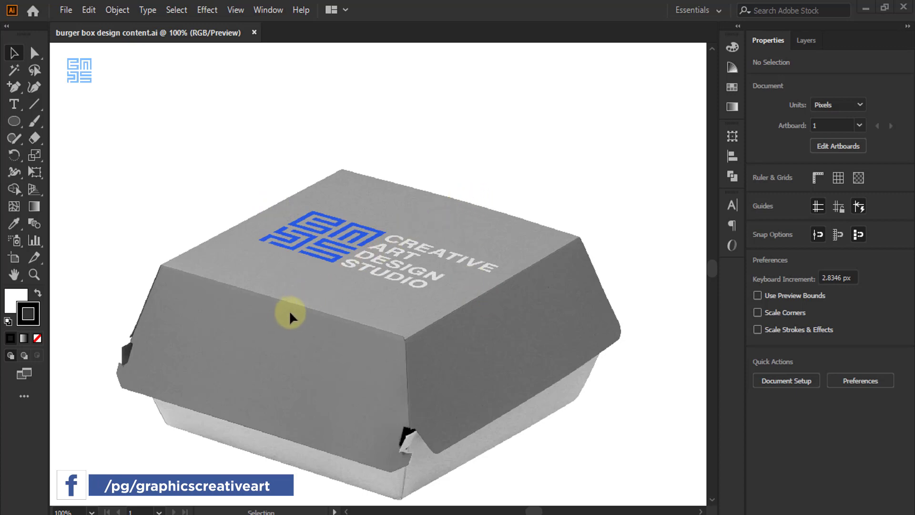
scroll(447, 199, "down", 2)
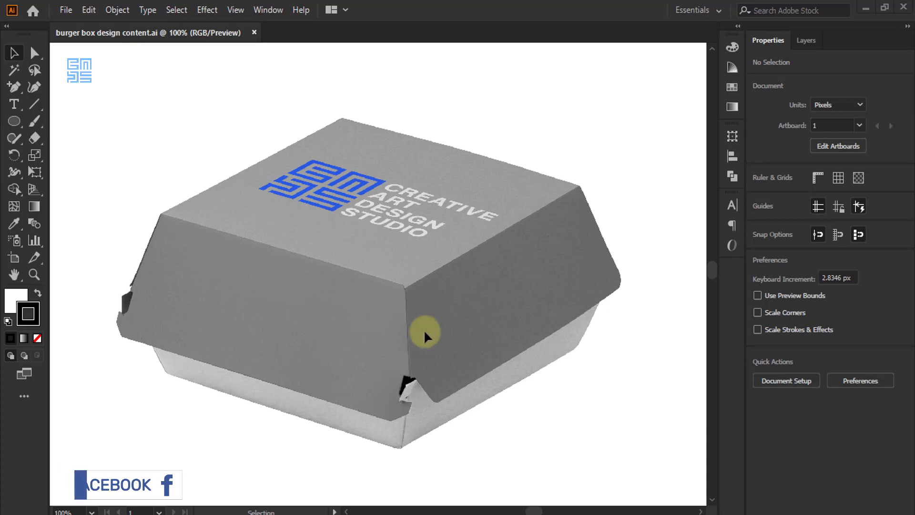
scroll(424, 330, "down", 2)
scroll(506, 296, "down", 1)
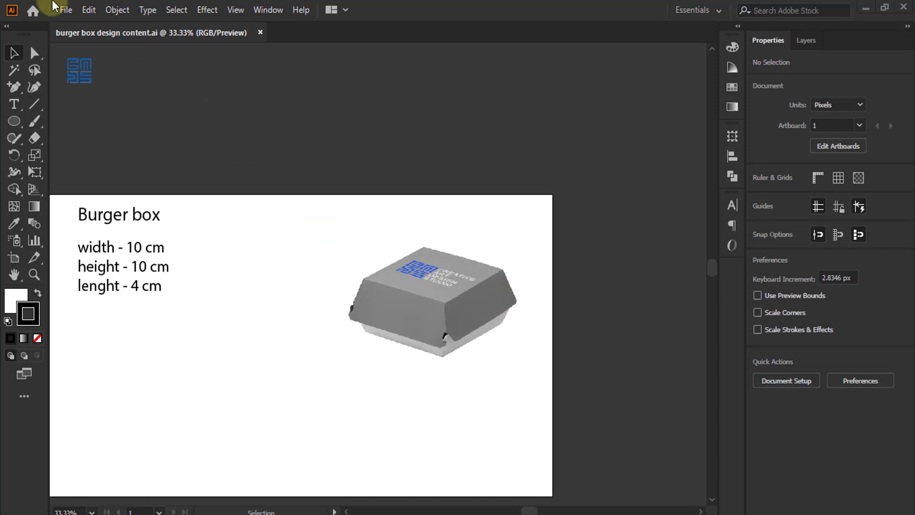
Set up a new print document from the A3 preset and name it "Burger box"
left_click(64, 10)
left_click(235, 202)
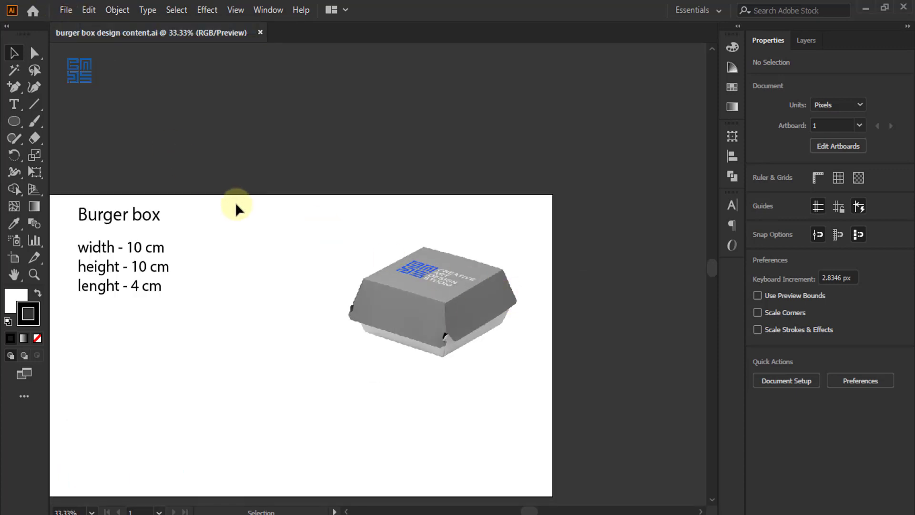
key("ctrl+n")
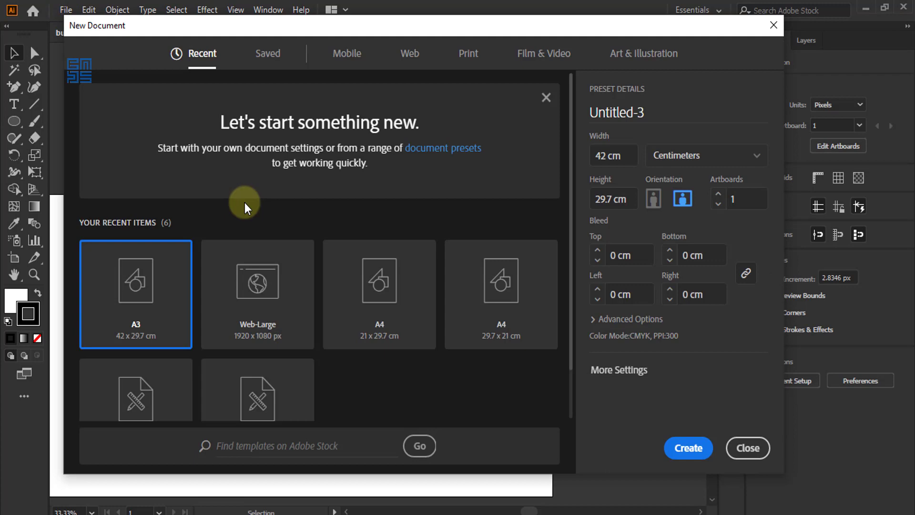
left_click(471, 59)
left_click(126, 303)
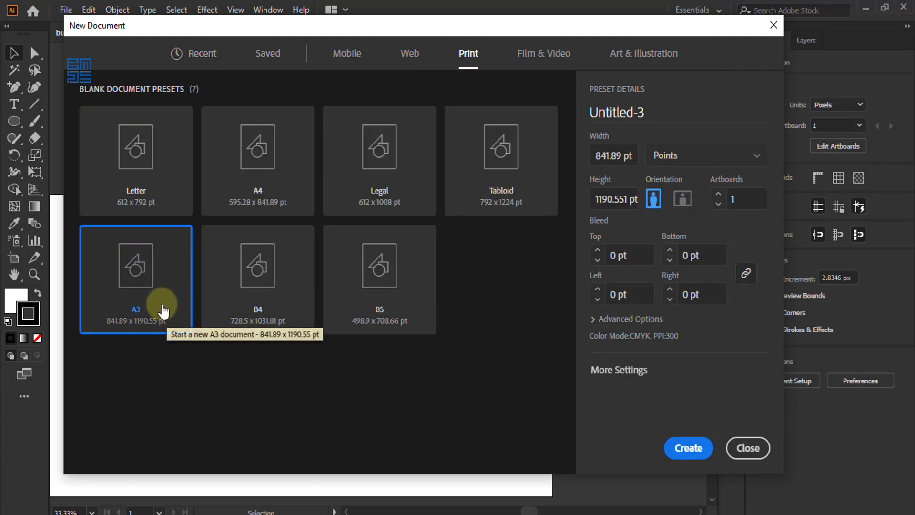
left_click(639, 112)
key("BackSpace")
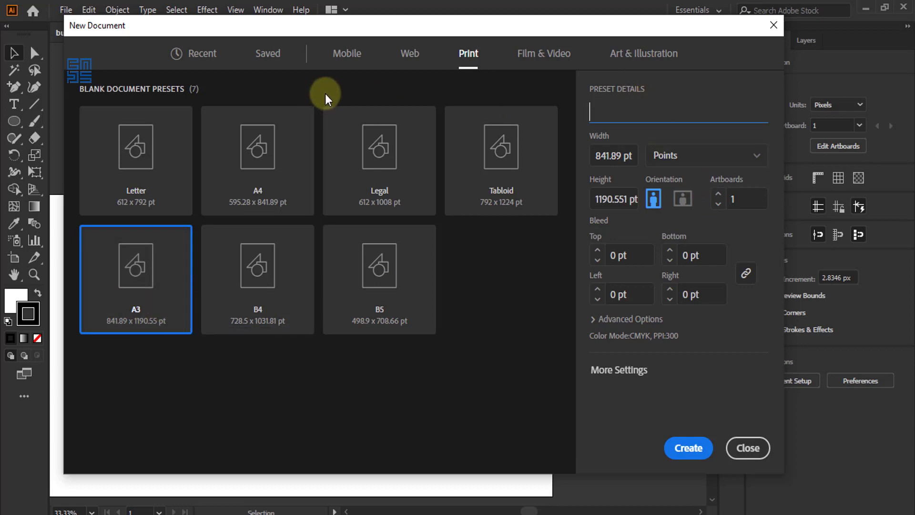
type("Burger box")
Set the new document's units to centimeters, show its advanced options, and create it
left_click(712, 158)
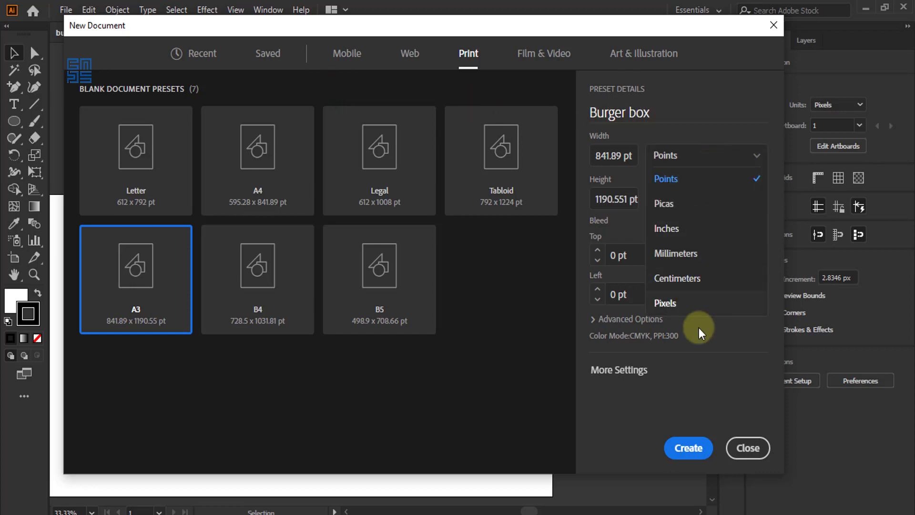
left_click(702, 280)
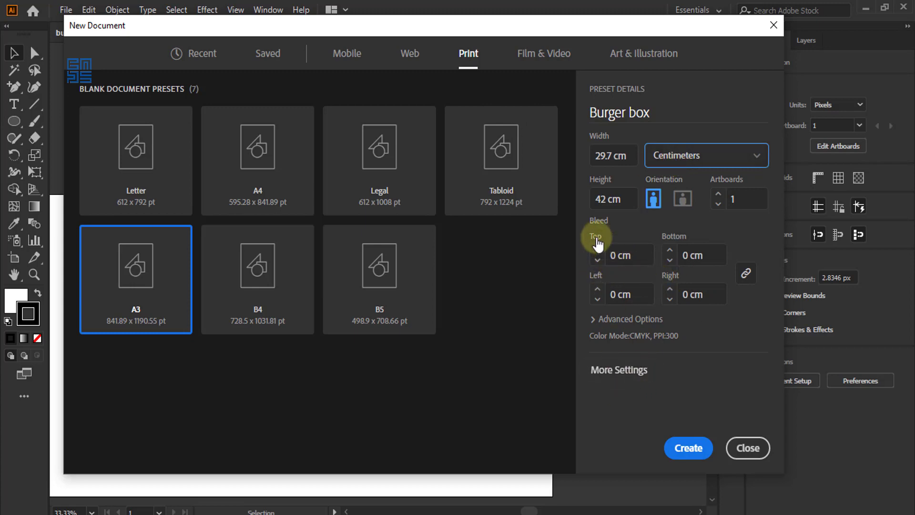
left_click(595, 320)
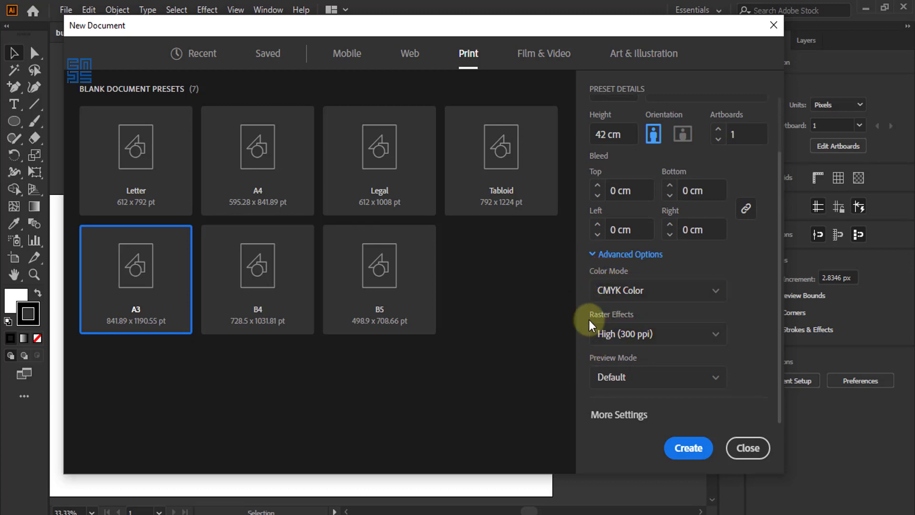
left_click(691, 449)
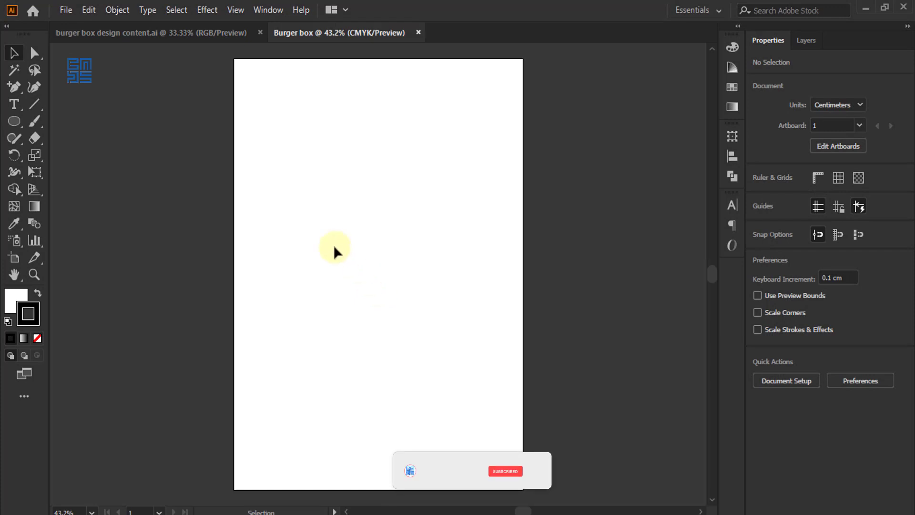
Enlarge the artboard to about 36 cm wide and extend its height beyond both the lower and upper edges
scroll(333, 244, "down", 1)
scroll(312, 277, "down", 1)
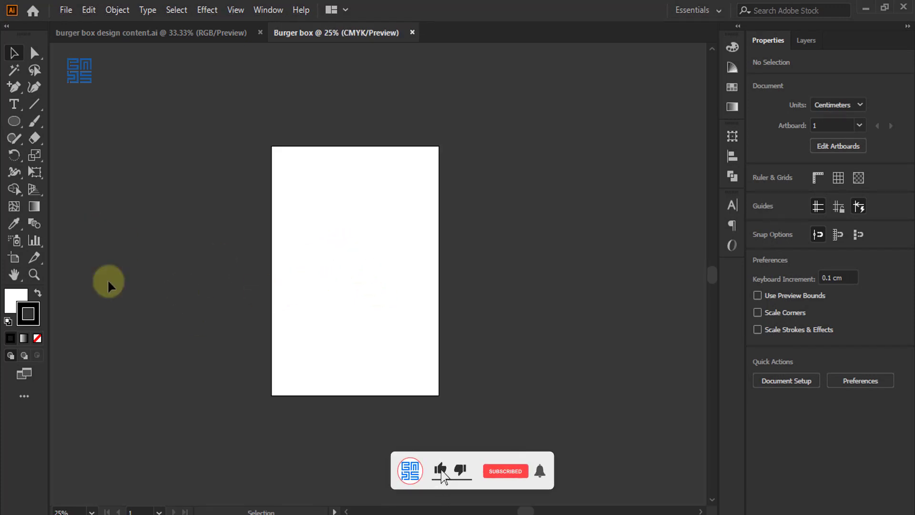
key("shift+o")
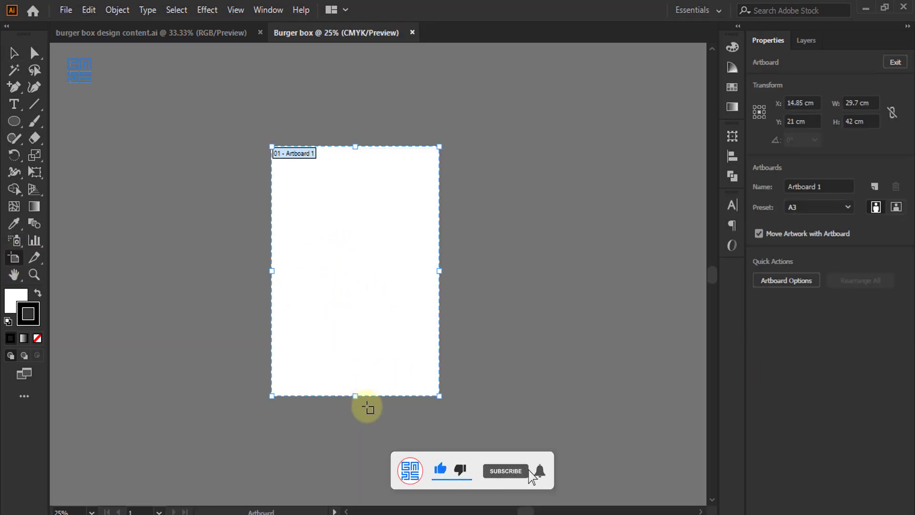
left_click_drag(355, 396, 354, 419)
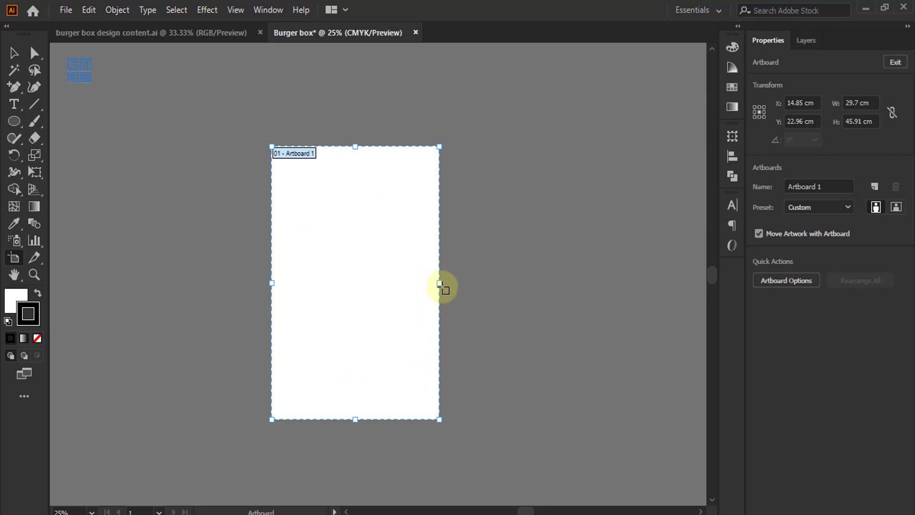
left_click_drag(439, 284, 474, 284)
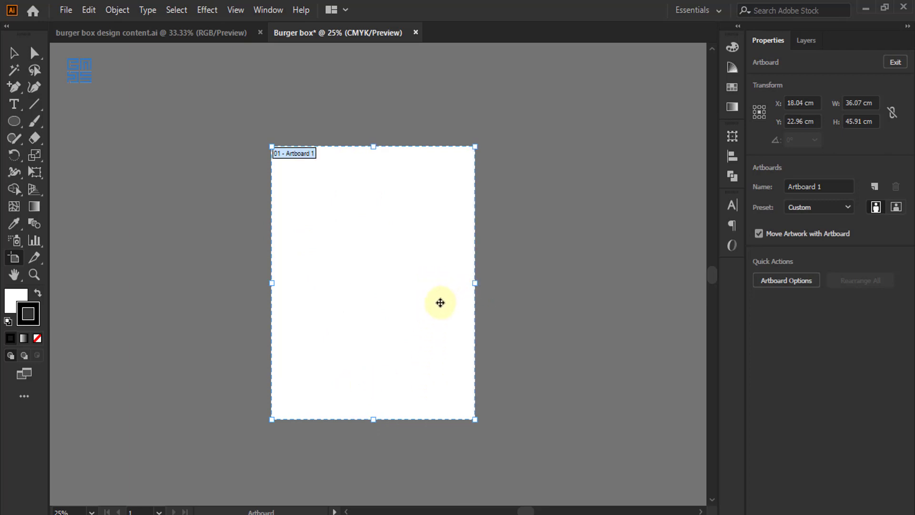
left_click_drag(373, 146, 374, 90)
left_click(13, 53)
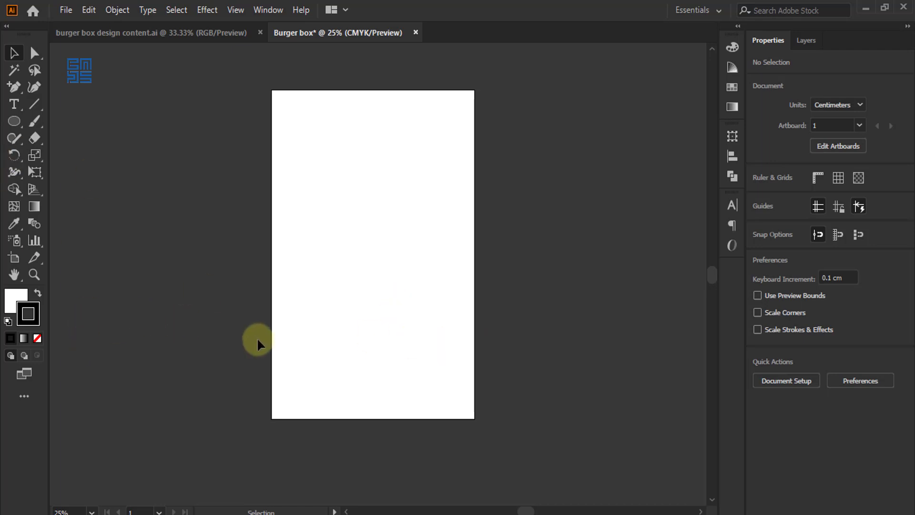
Create a 10 cm by 10 cm rectangle in the lower part of the artboard
left_click(14, 120)
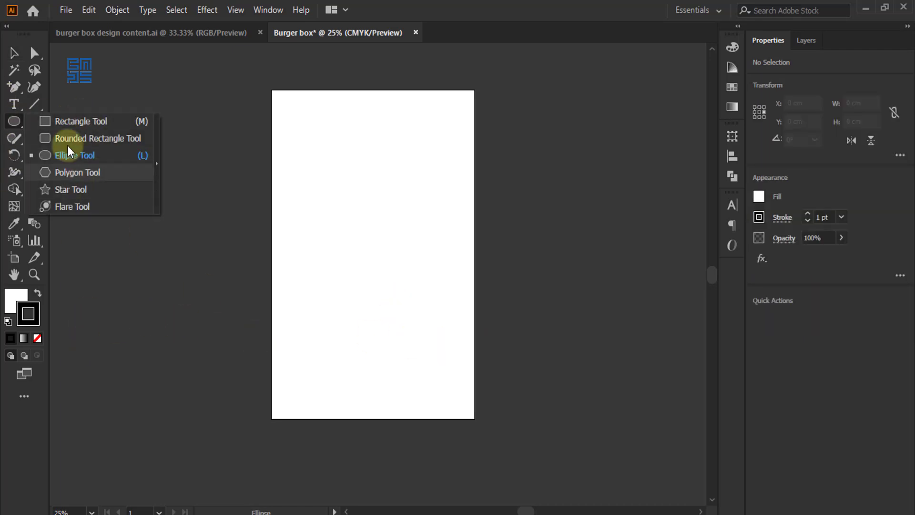
left_click(81, 121)
scroll(416, 347, "up", 1)
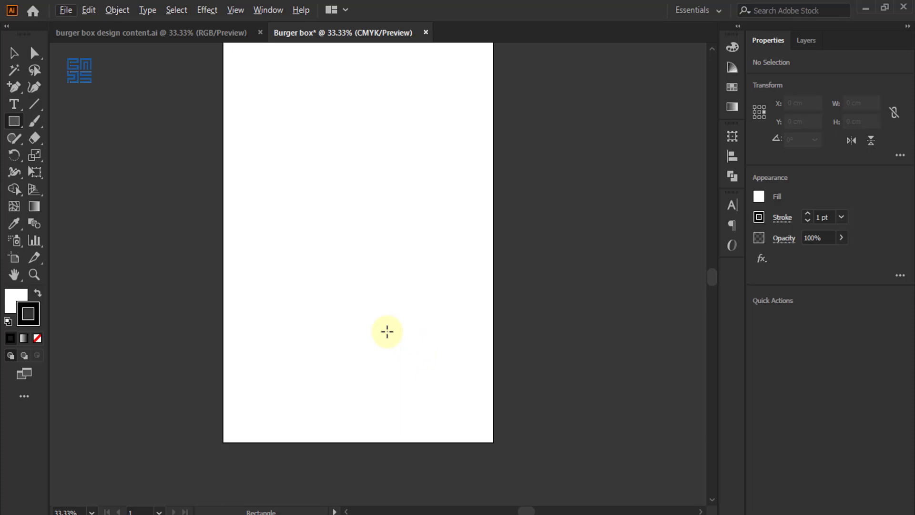
left_click(339, 269)
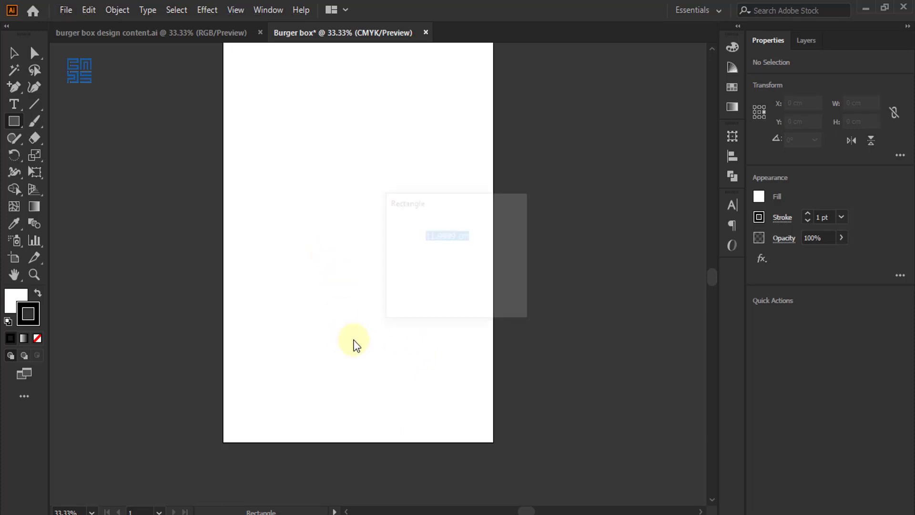
double_click(456, 235)
type("10")
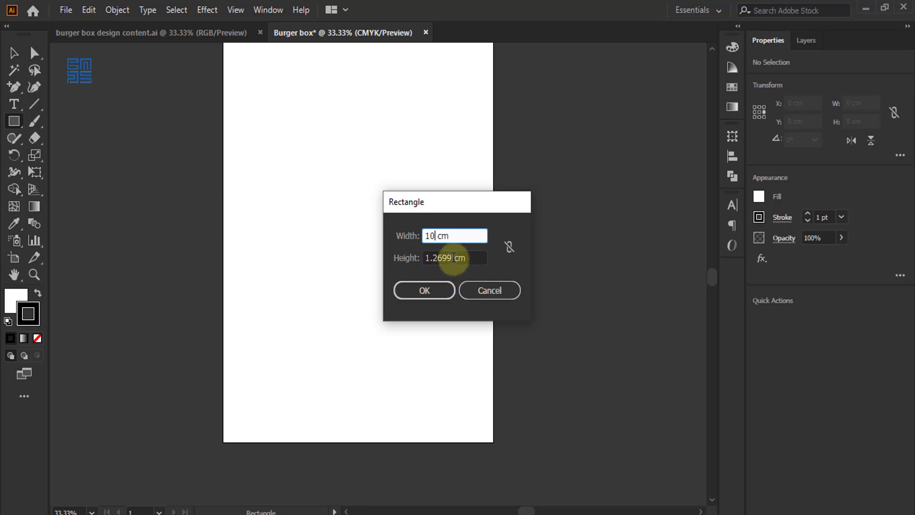
double_click(438, 258)
type("10")
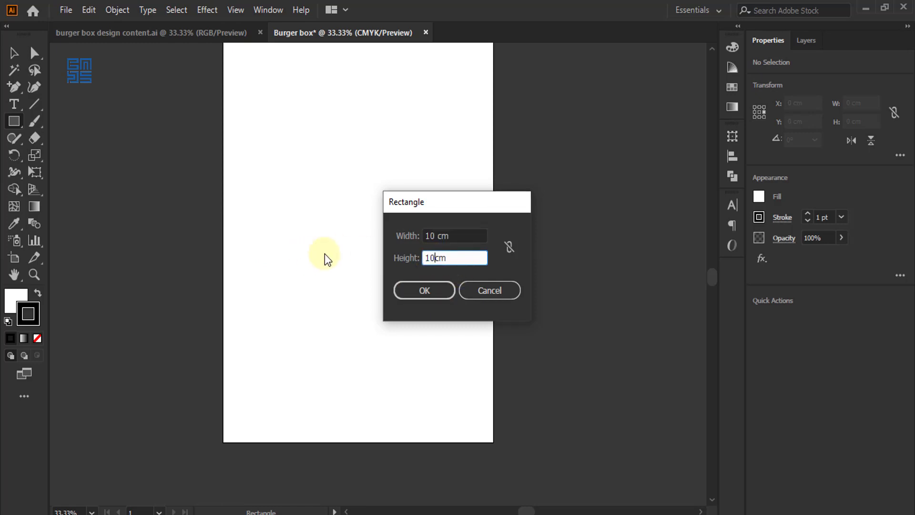
key("Return")
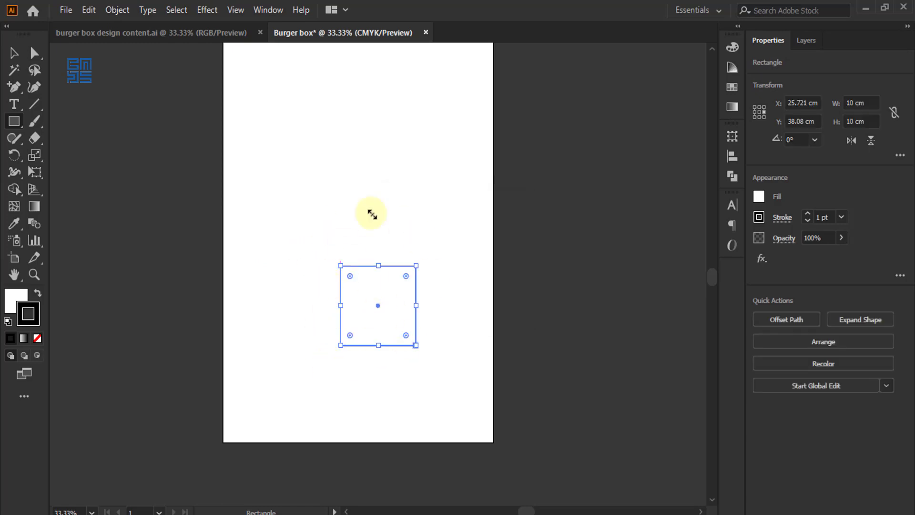
Remove the square's fill and set its black stroke to 0.5 pt
left_click(13, 298)
left_click(37, 338)
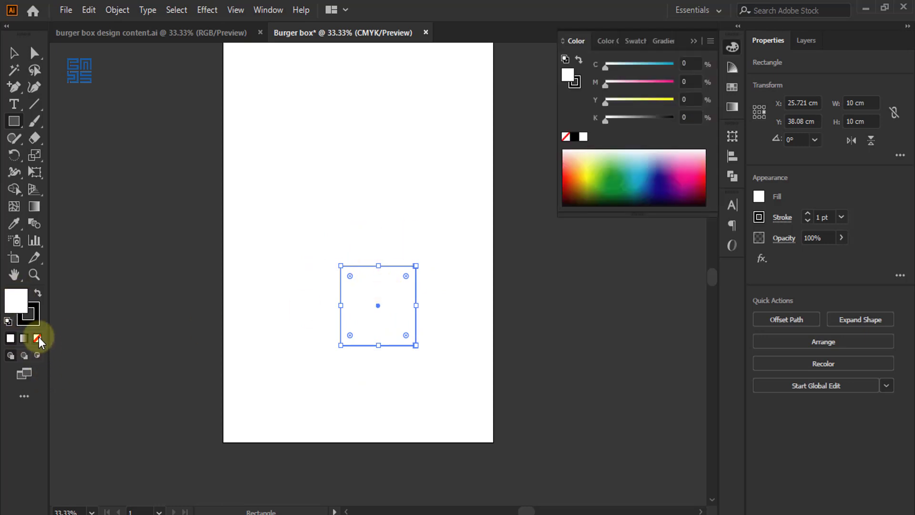
left_click(29, 321)
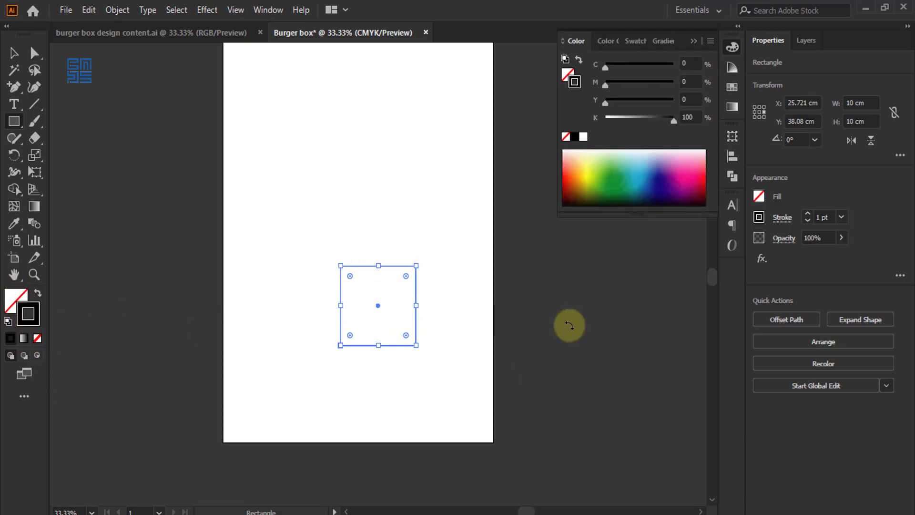
left_click(841, 217)
left_click_drag(885, 338, 887, 223)
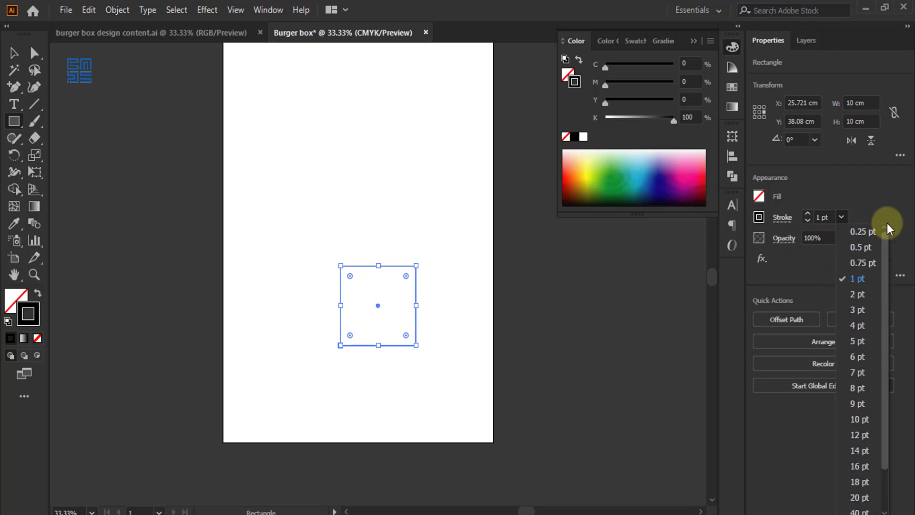
left_click(866, 248)
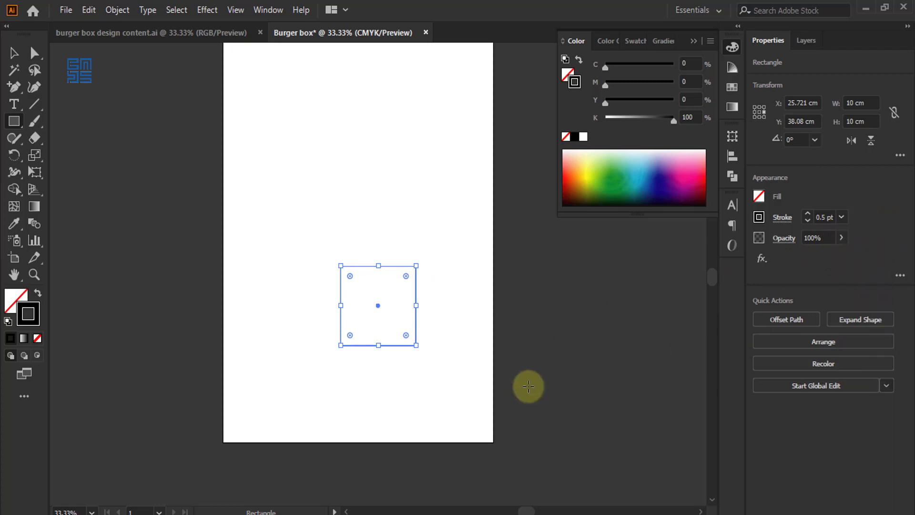
left_click(15, 53)
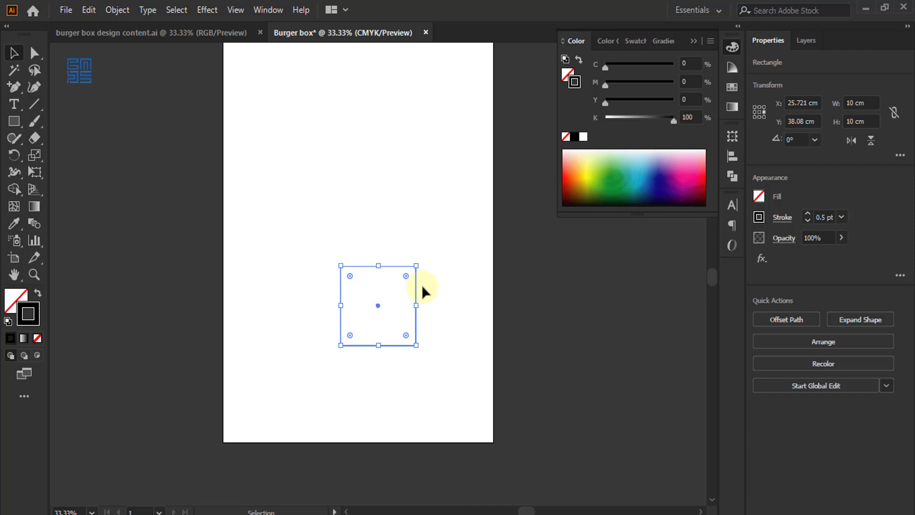
Inspect the square's upper-left corner at 1600%, comparing its path in Outline view with the normal preview
scroll(388, 290, "up", 4)
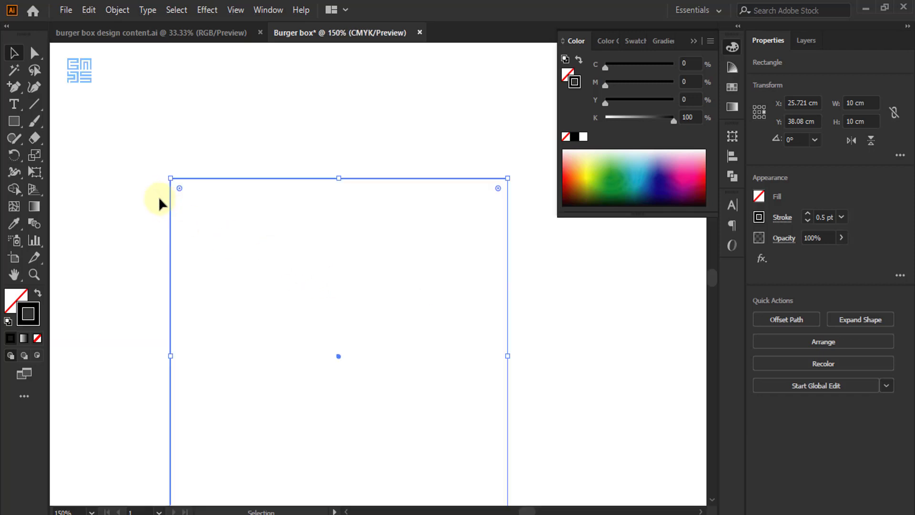
scroll(156, 201, "up", 2)
scroll(156, 201, "up", 5)
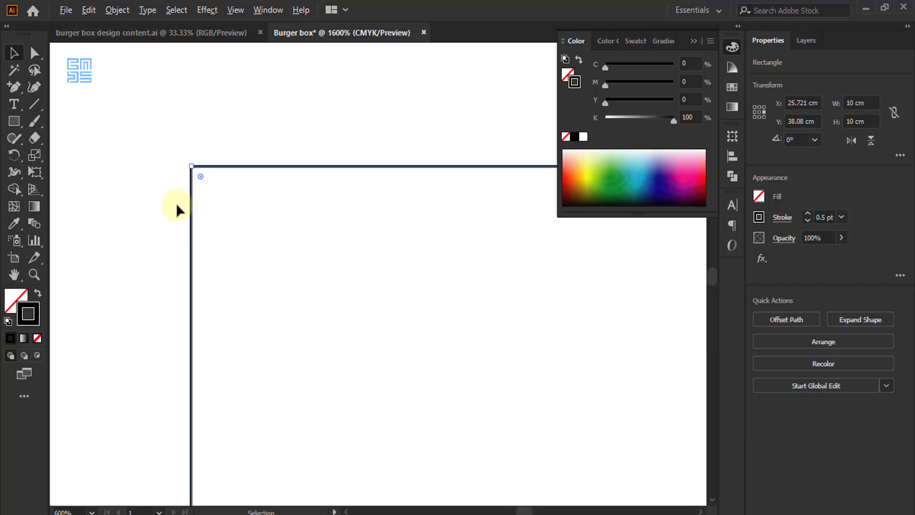
scroll(219, 93, "up", 3)
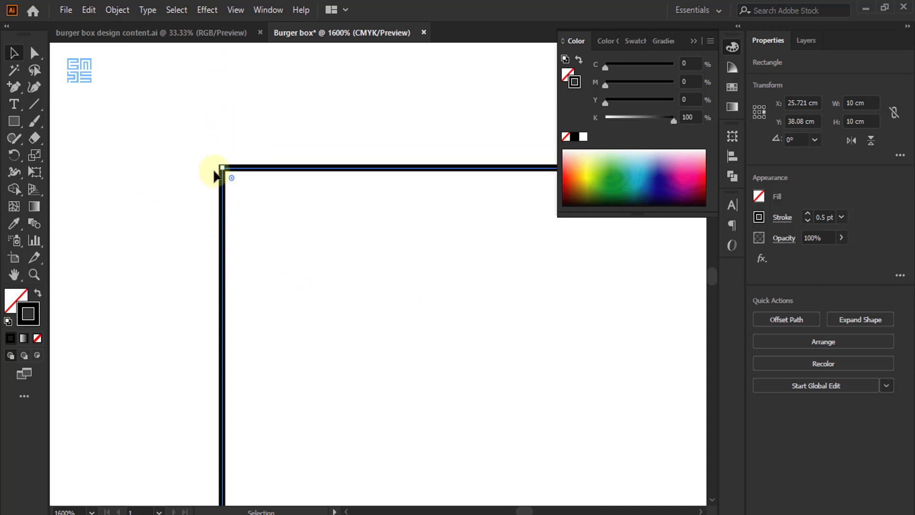
left_click(234, 10)
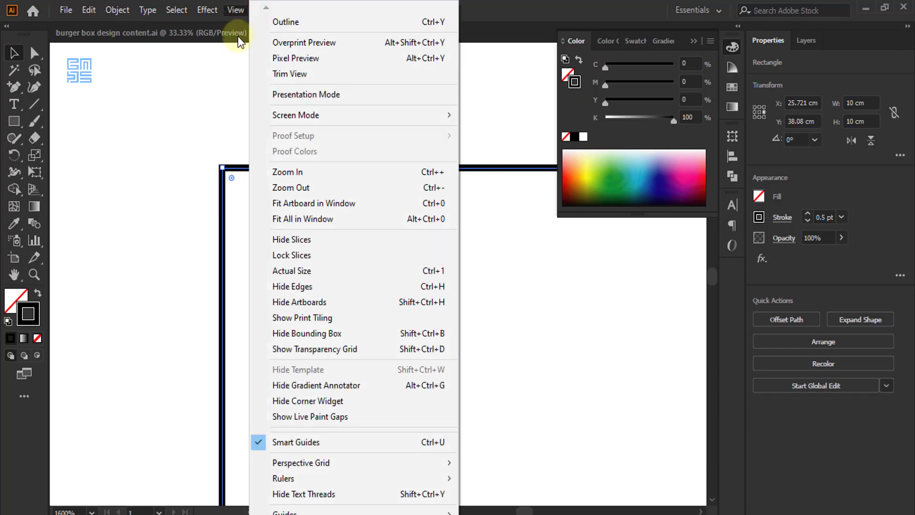
left_click(285, 21)
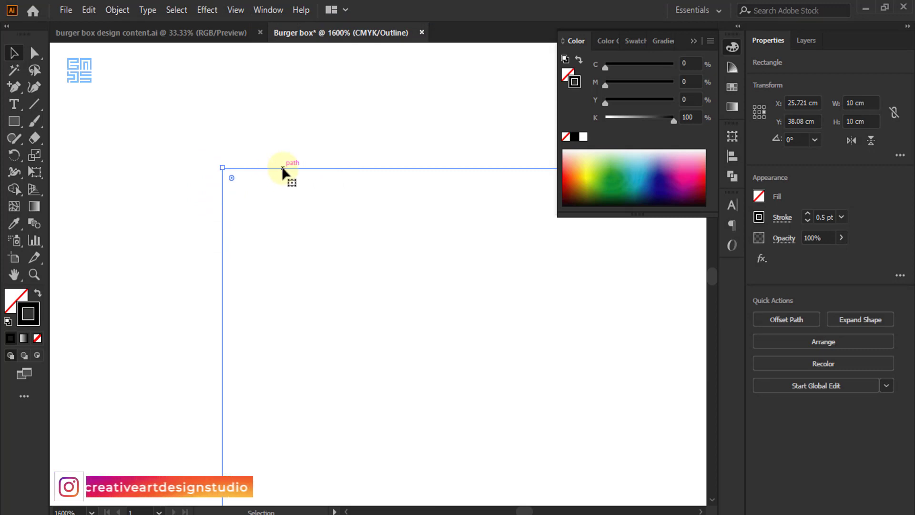
key("ctrl+y")
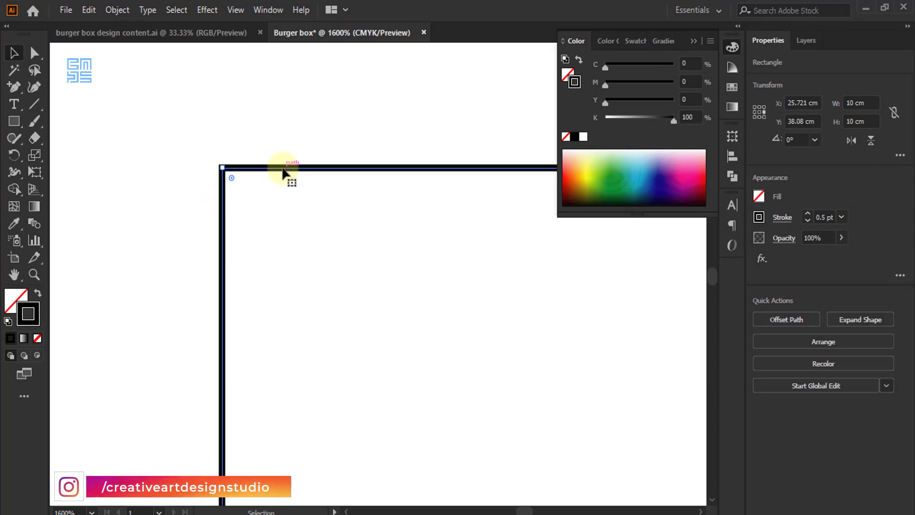
Move the square about 1.4 cm left and 2.5 cm down, and duplicate it directly above so the two share an edge
scroll(92, 176, "down", 8)
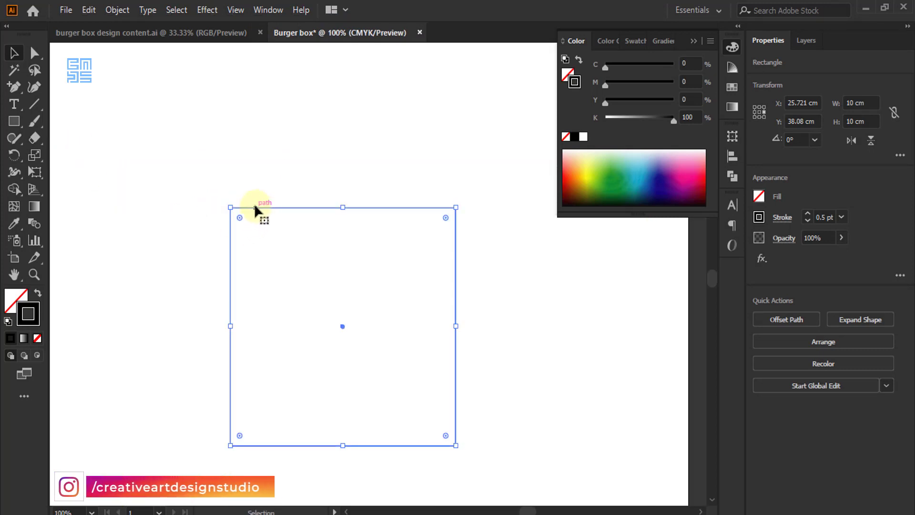
scroll(257, 204, "down", 1)
left_click(462, 305)
scroll(470, 276, "down", 1)
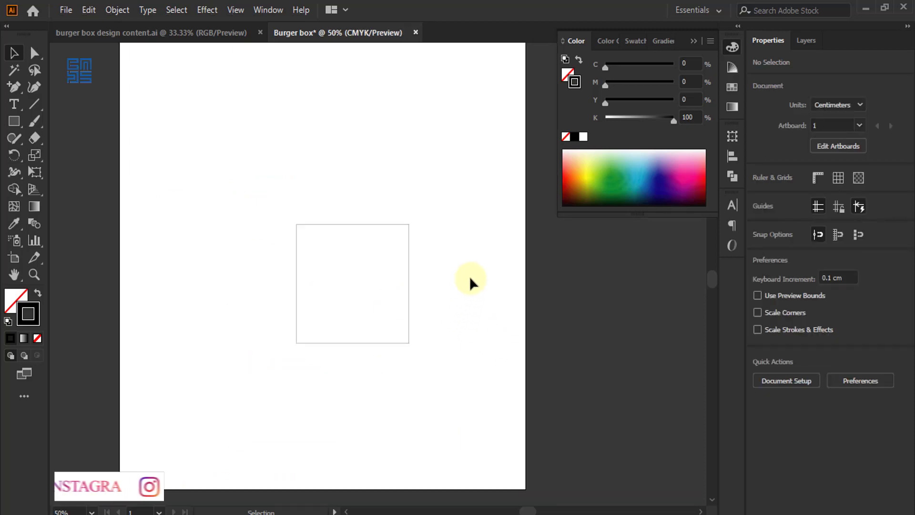
left_click_drag(411, 298, 403, 334)
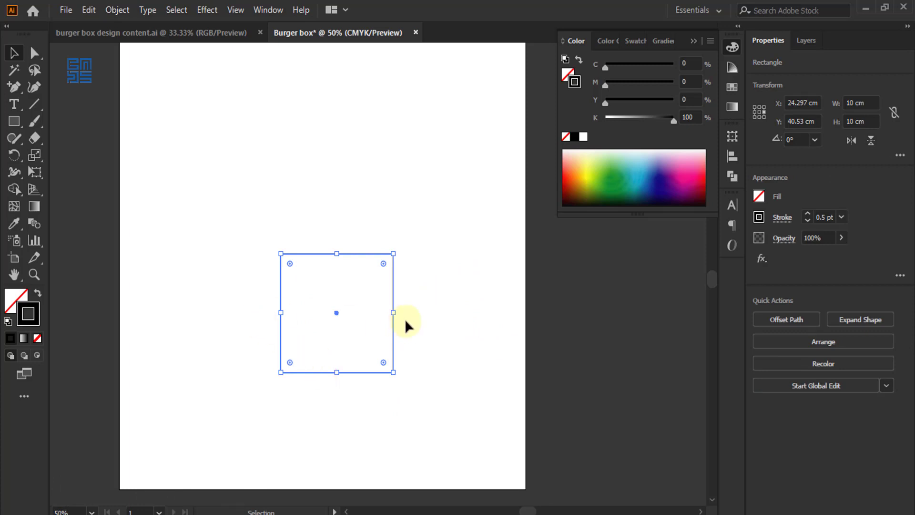
left_click_drag(361, 374, 360, 257)
Inspect the left corner where the two squares meet at 1600%, checking the path alignment in Outline view
scroll(261, 257, "up", 5)
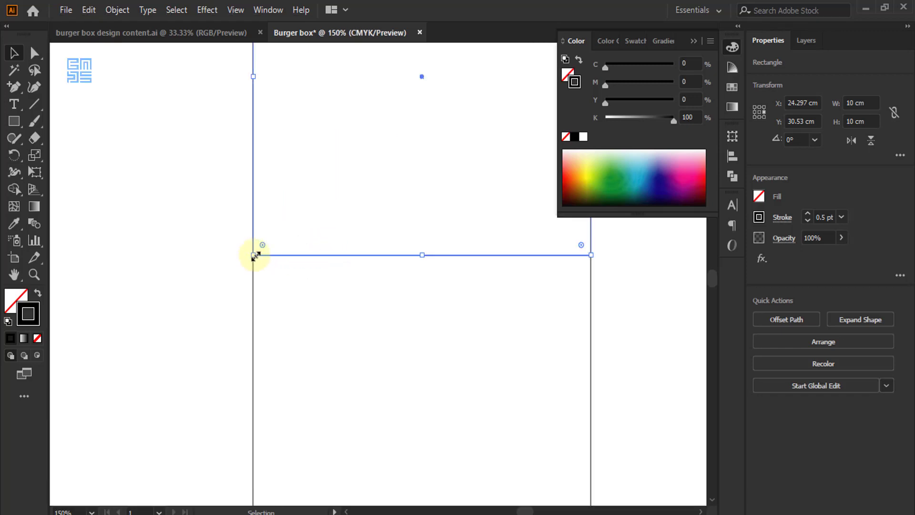
scroll(261, 257, "up", 1)
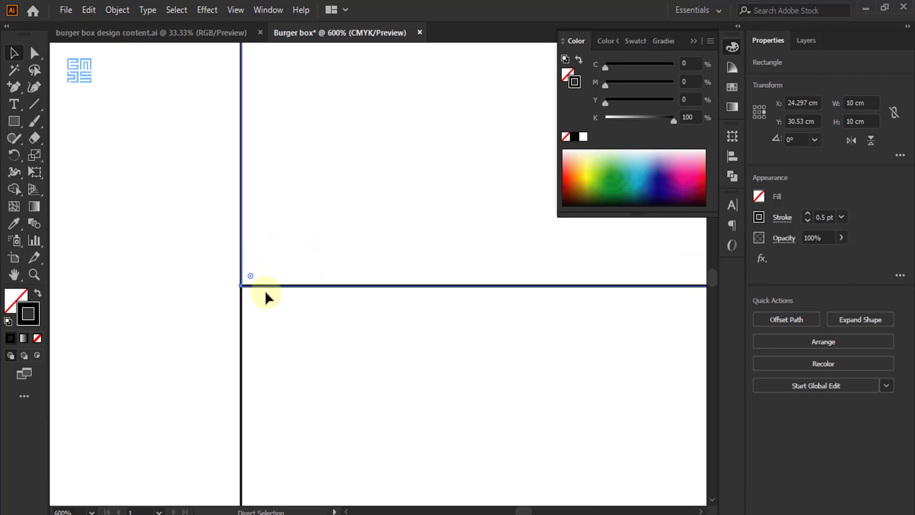
key("ctrl+y")
scroll(272, 289, "up", 3)
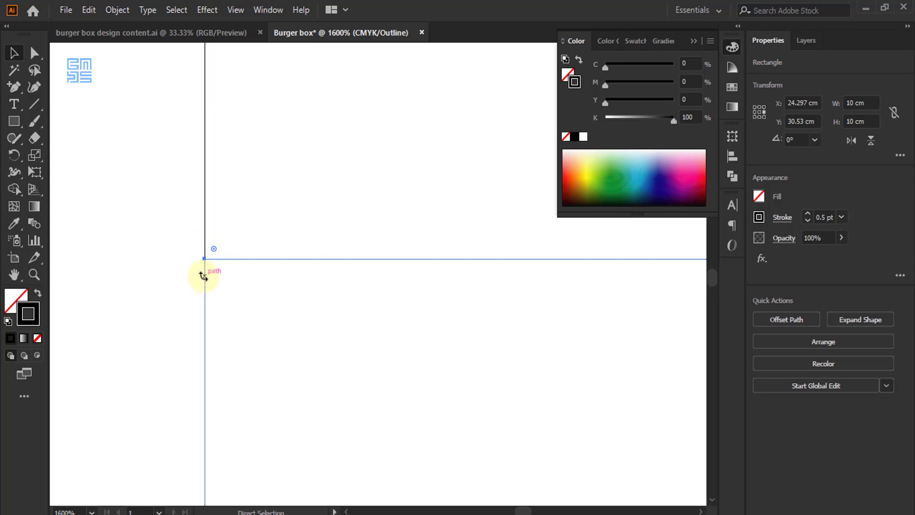
key("ctrl+y")
scroll(196, 316, "down", 8)
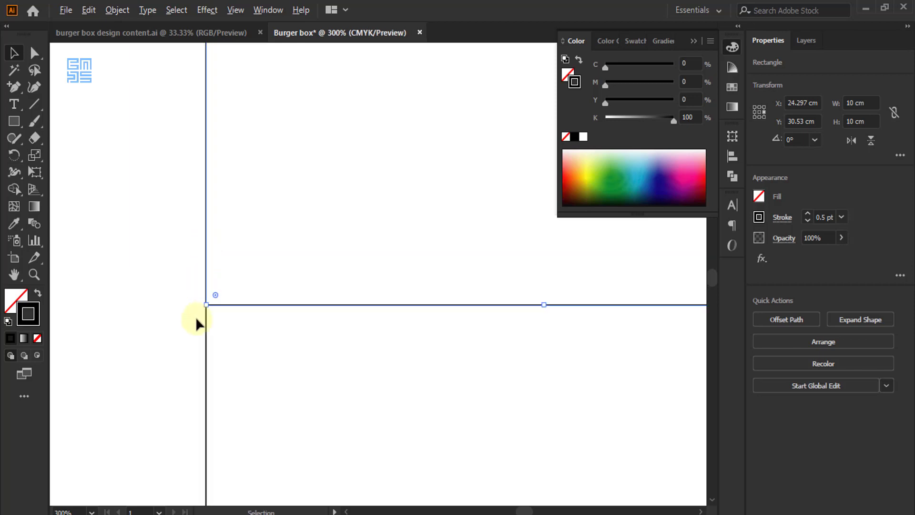
scroll(231, 340, "down", 1)
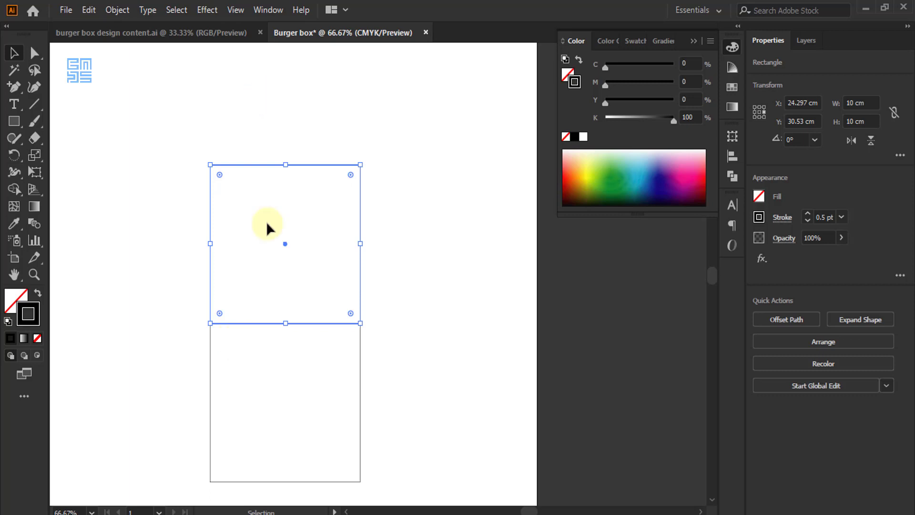
Set the upper square's height to 4 cm, using its bottom-center reference point so the shared edge stays in place
left_click(732, 136)
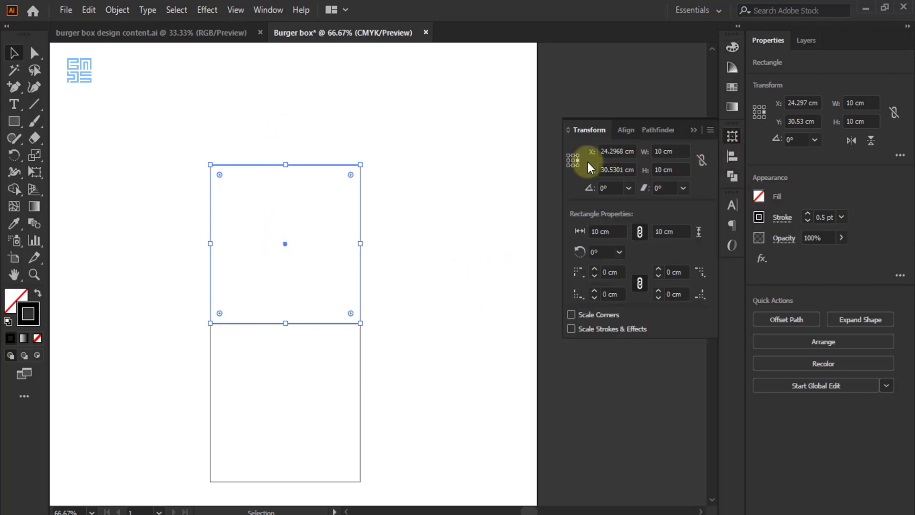
left_click(268, 9)
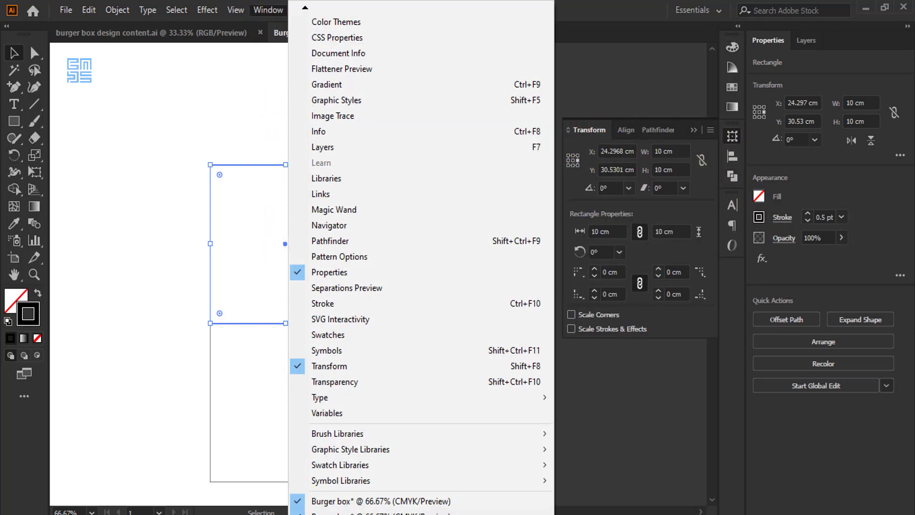
scroll(328, 429, "down", 1)
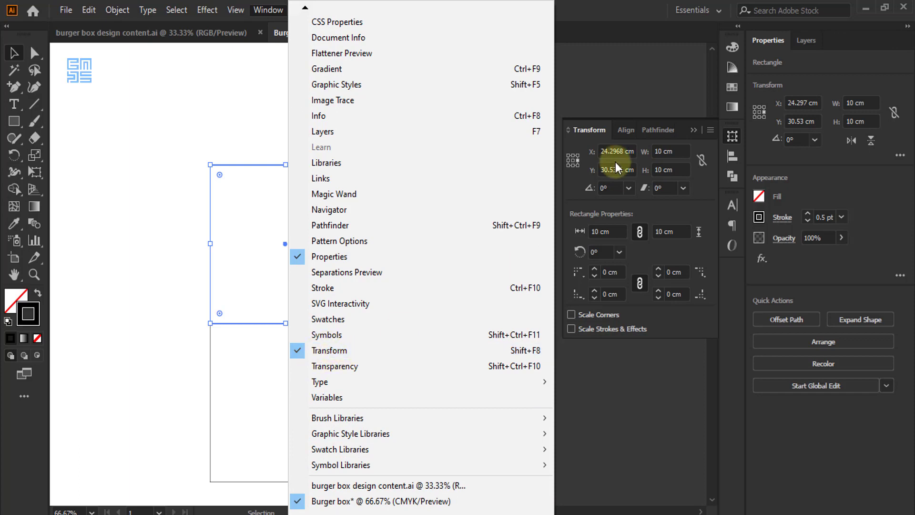
left_click(629, 141)
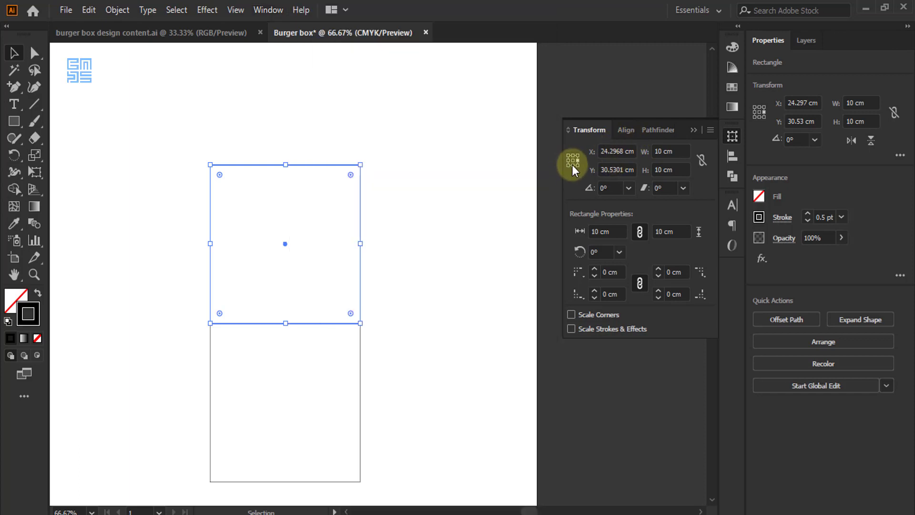
left_click(664, 170)
type("4")
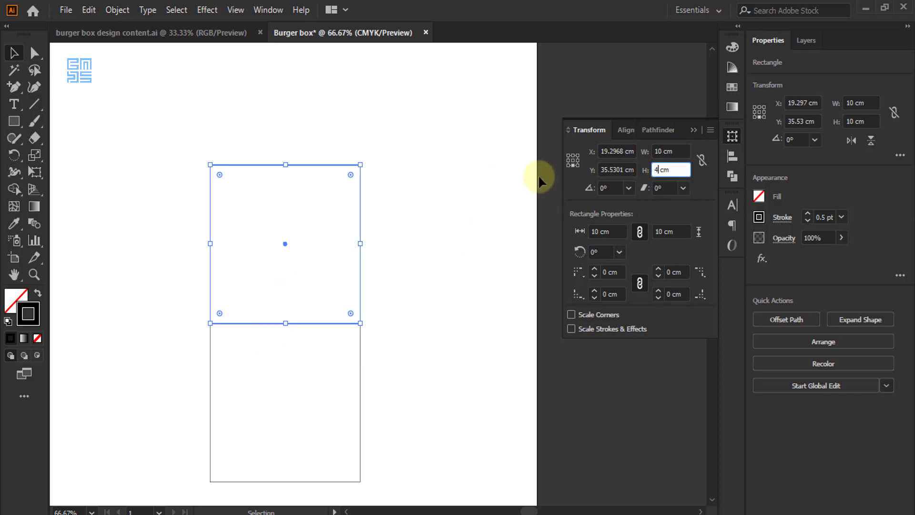
key("Return")
left_click(290, 293)
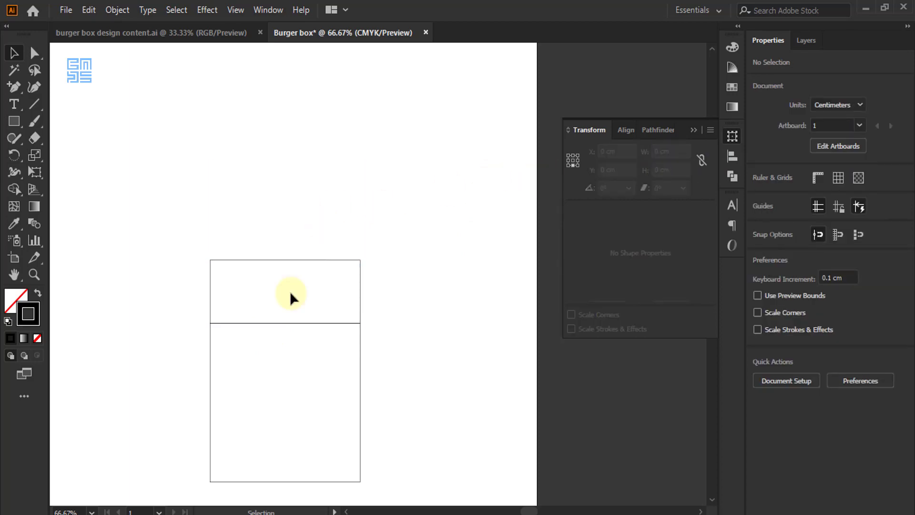
Select the 4 cm high rectangle's upper-right anchor point and review the keyboard increment in the general preferences
scroll(289, 296, "up", 1)
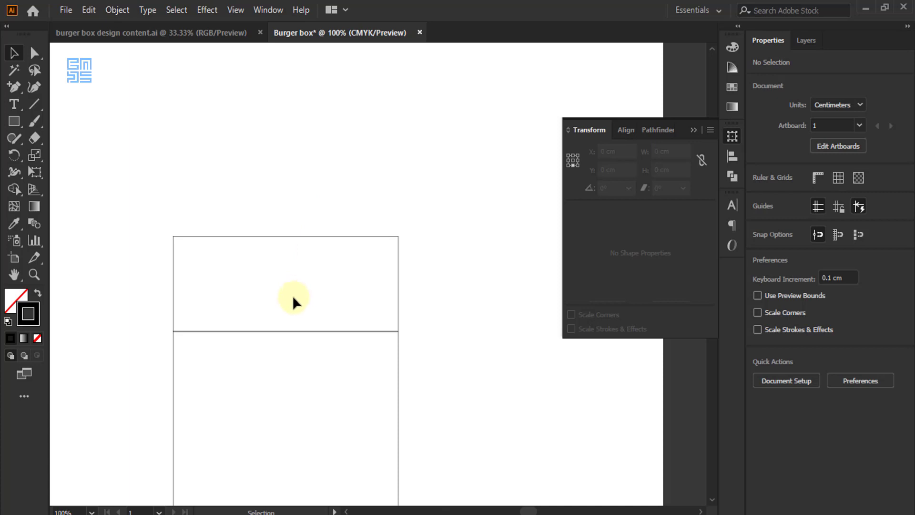
scroll(273, 288, "up", 1)
left_click(694, 130)
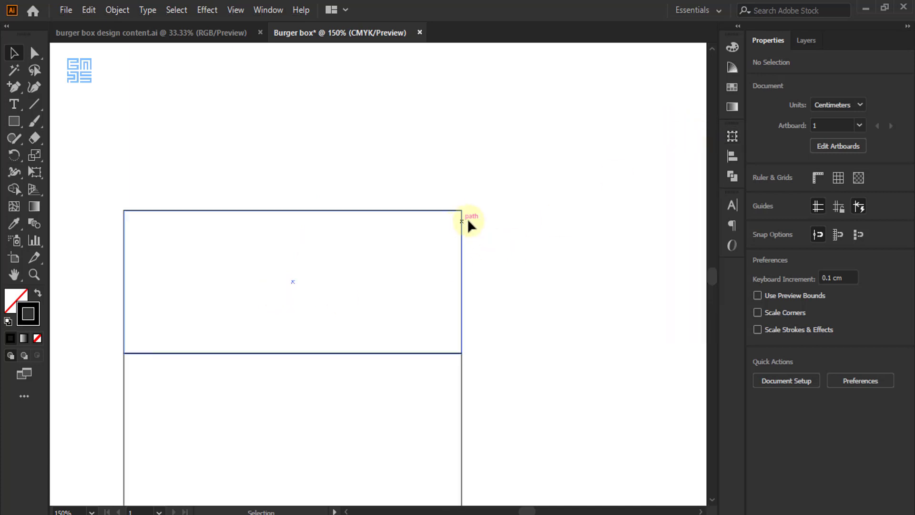
left_click(35, 52)
left_click_drag(483, 205, 456, 220)
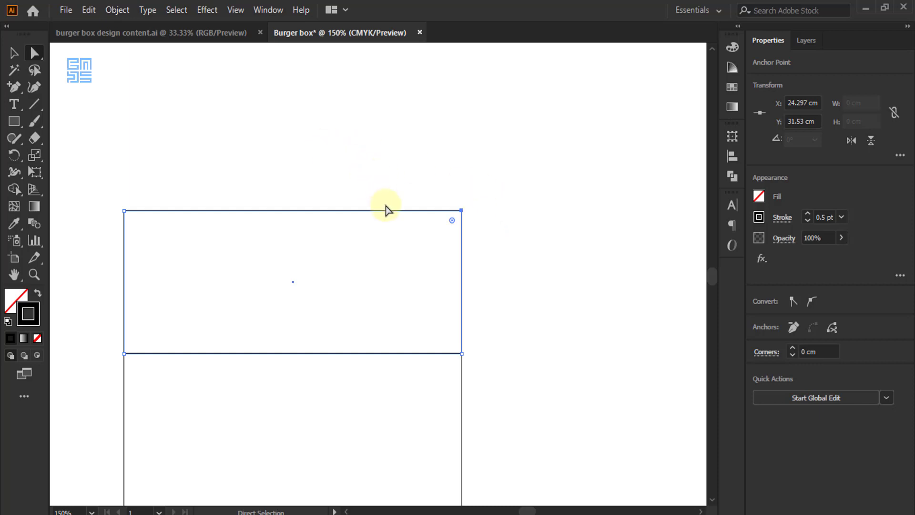
left_click(90, 10)
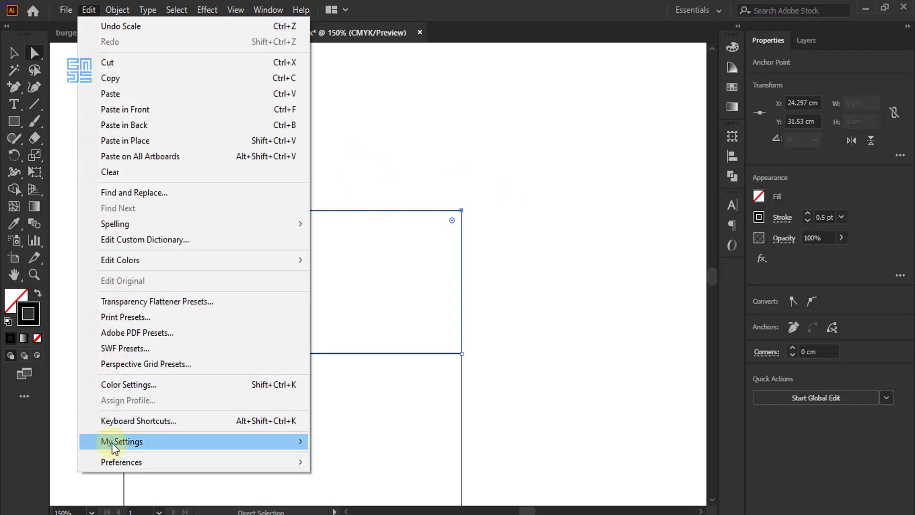
mouse_move(124, 461)
left_click(375, 273)
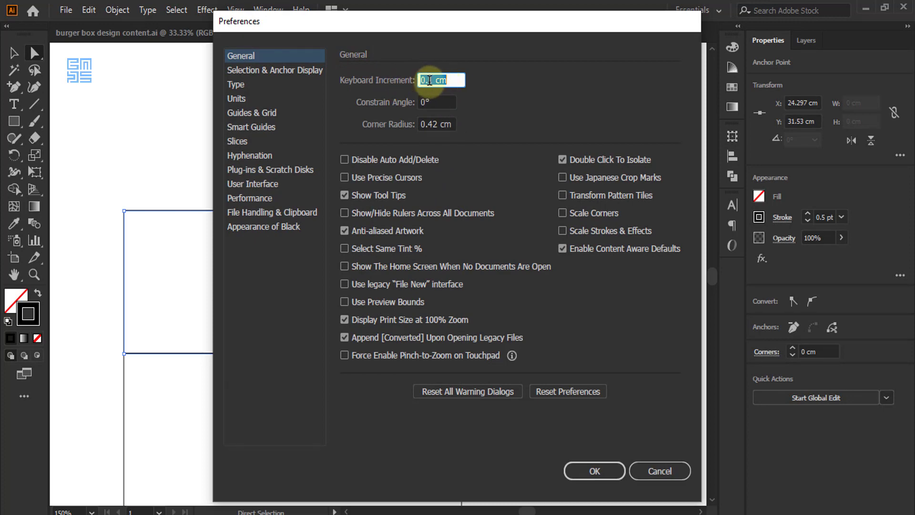
left_click(577, 471)
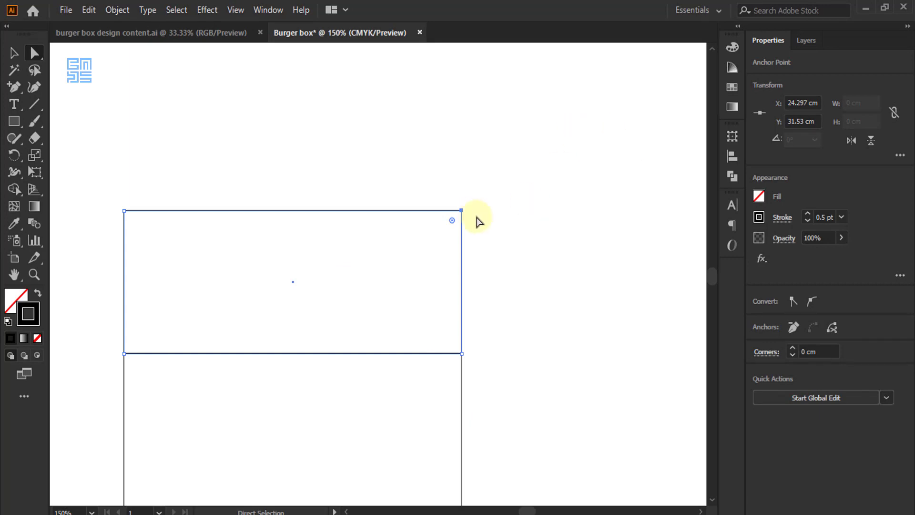
Move the upper-right anchor point of the 4 cm high rectangle 1 cm outward to the right
left_click_drag(480, 201, 458, 215)
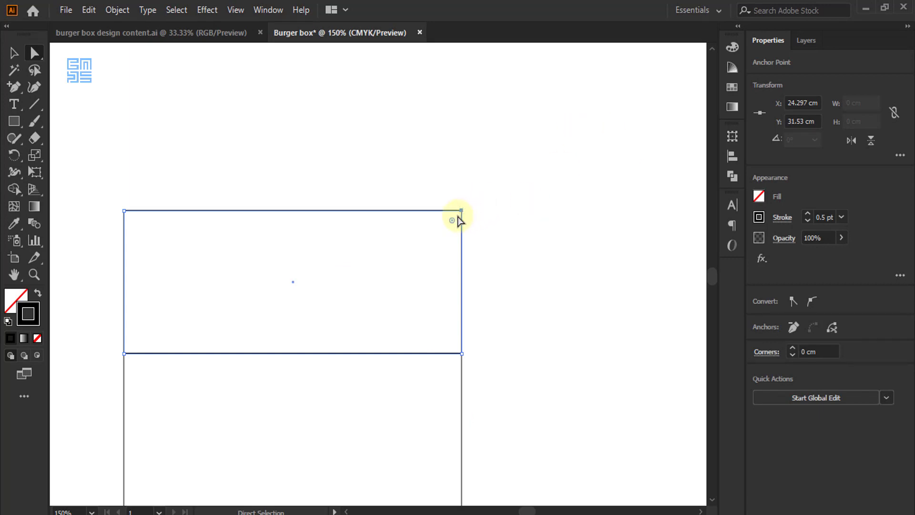
key("Right")
key("Right")
key("Right")
key("Right")
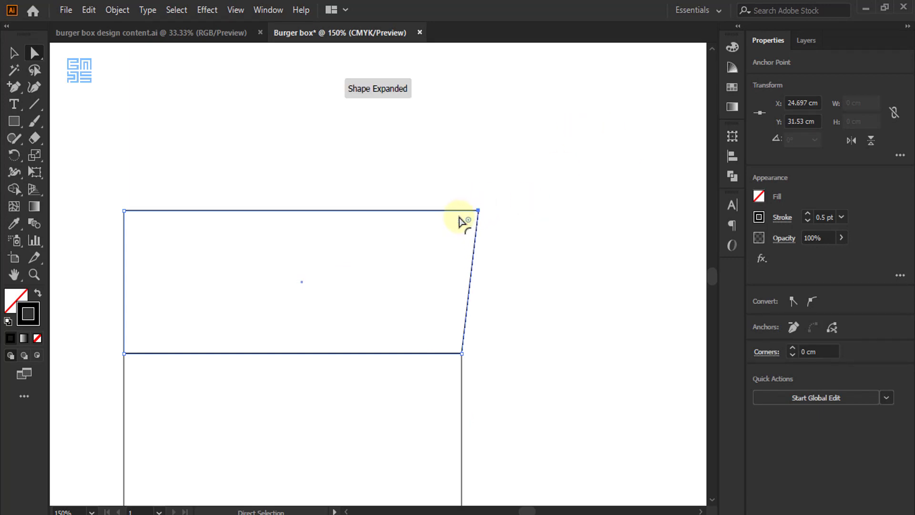
key("Right")
key("Right")
key("Right")
key("Right")
key("Right")
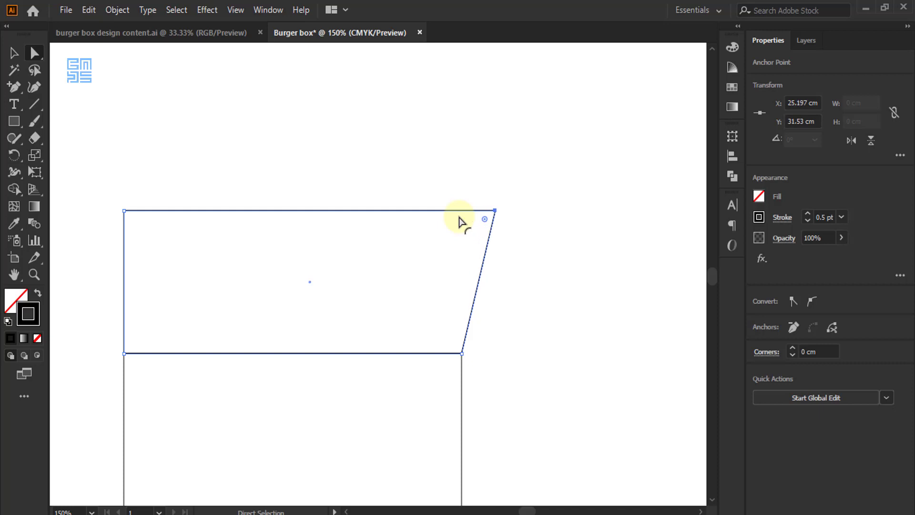
Move the upper-left anchor point of the 4 cm high panel 1 cm outward to the left, forming a symmetrical trapezoid
left_click_drag(107, 204, 146, 225)
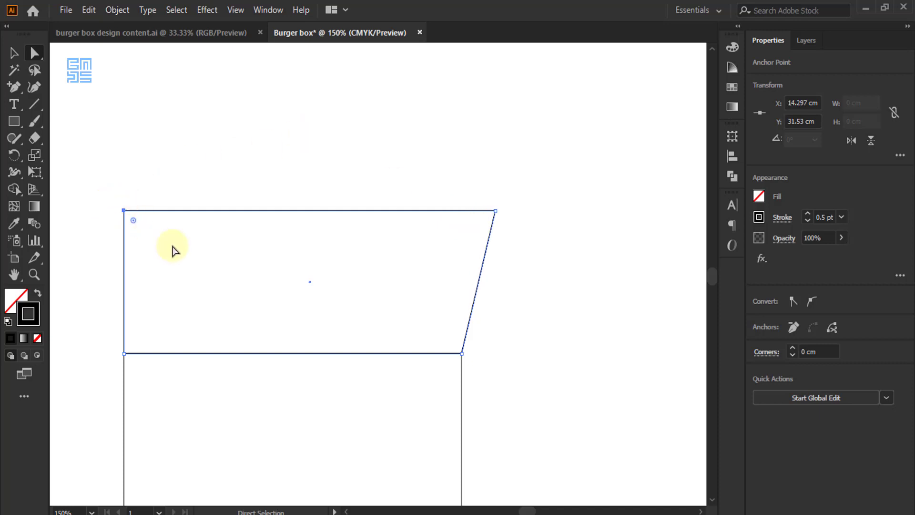
key("Left")
key("Left")
key("Left")
key("Left")
key("Left")
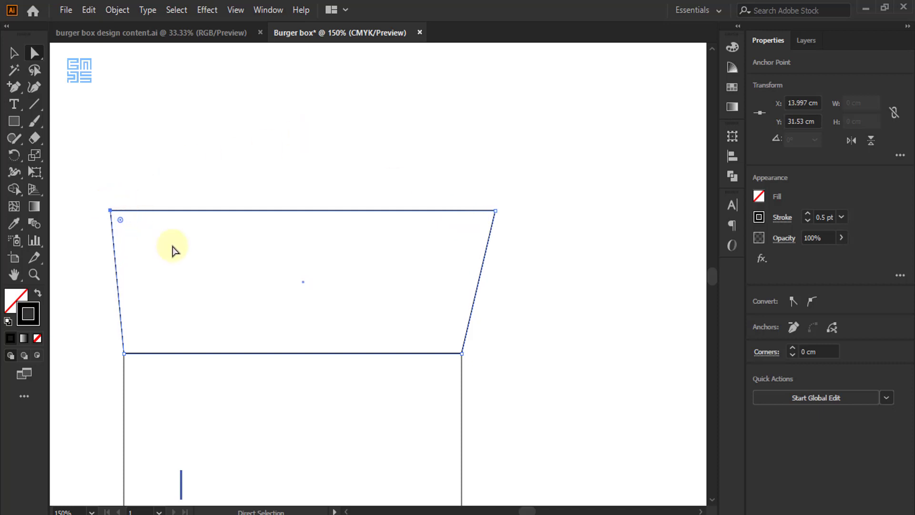
key("Left")
key("Left")
key("Left")
key("Left")
key("Left")
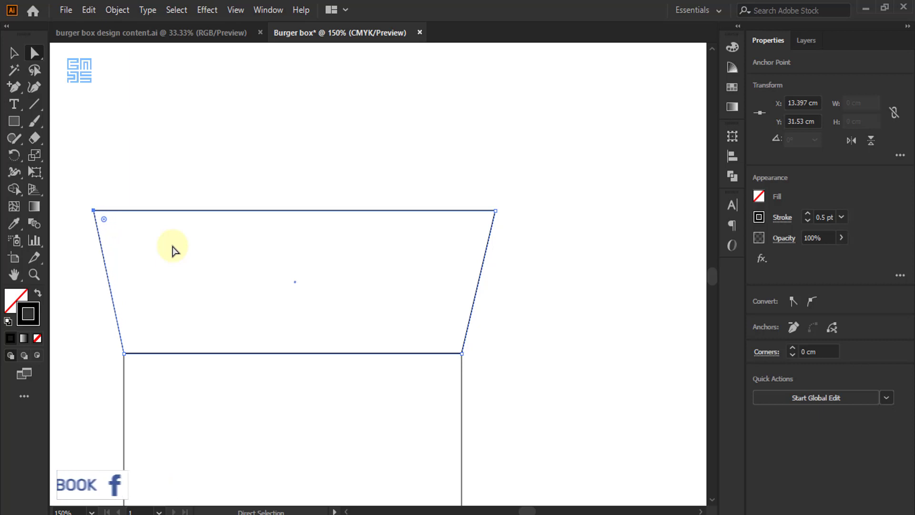
left_click(529, 328)
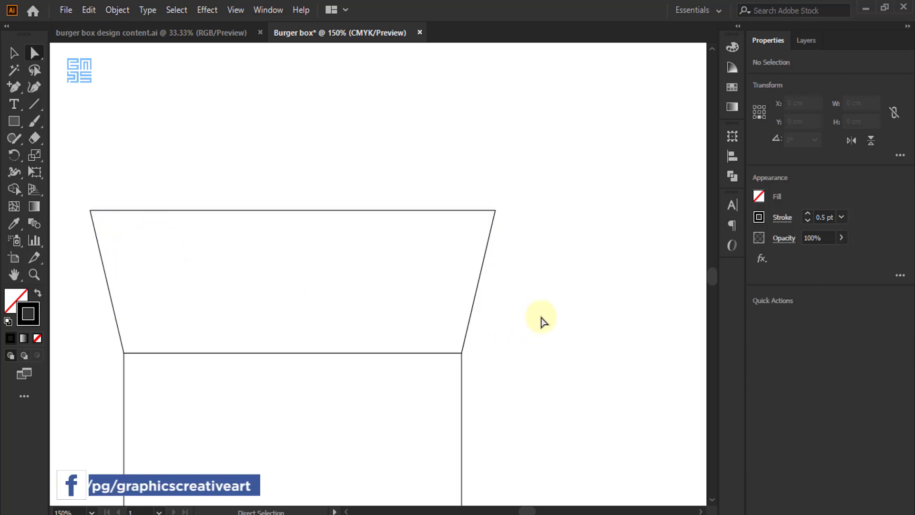
Draw a small square about 0.34 cm wide beside the right corner where the trapezoid meets the 10 cm square
left_click(14, 125)
scroll(548, 362, "up", 2)
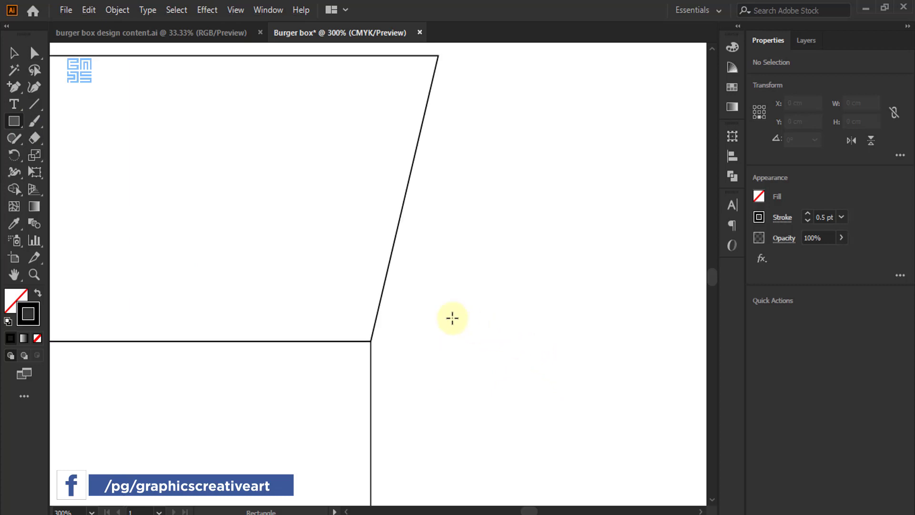
left_click_drag(433, 292, 450, 311)
scroll(477, 306, "up", 1)
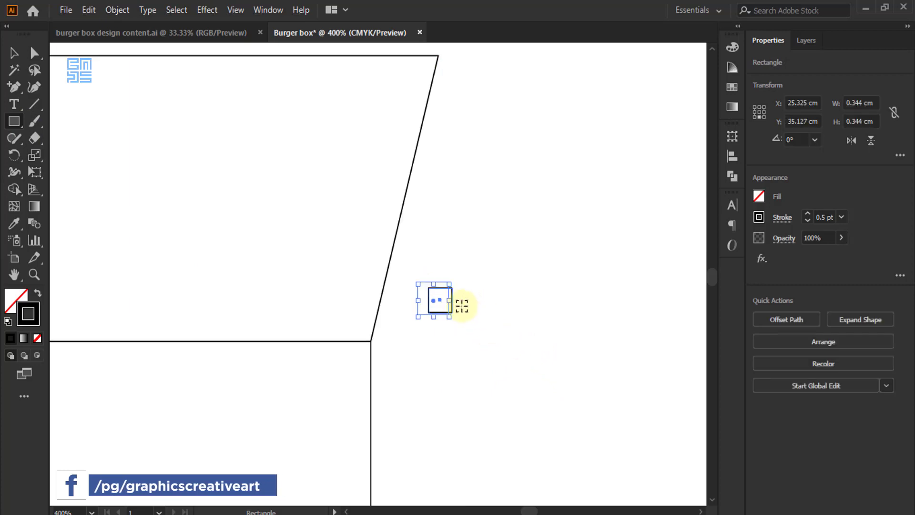
Set the small square's width and height to 0.2 cm and give it a red stroke
left_click(732, 136)
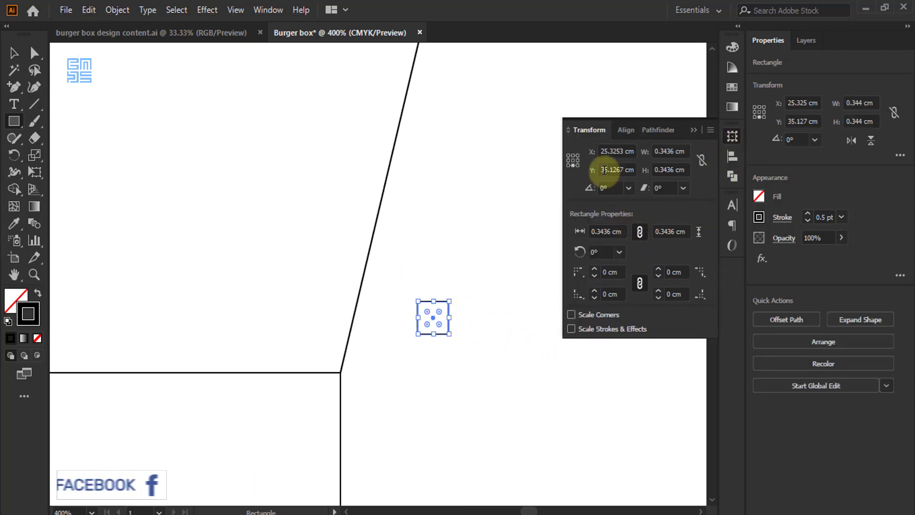
left_click_drag(673, 151, 579, 155)
type("0.")
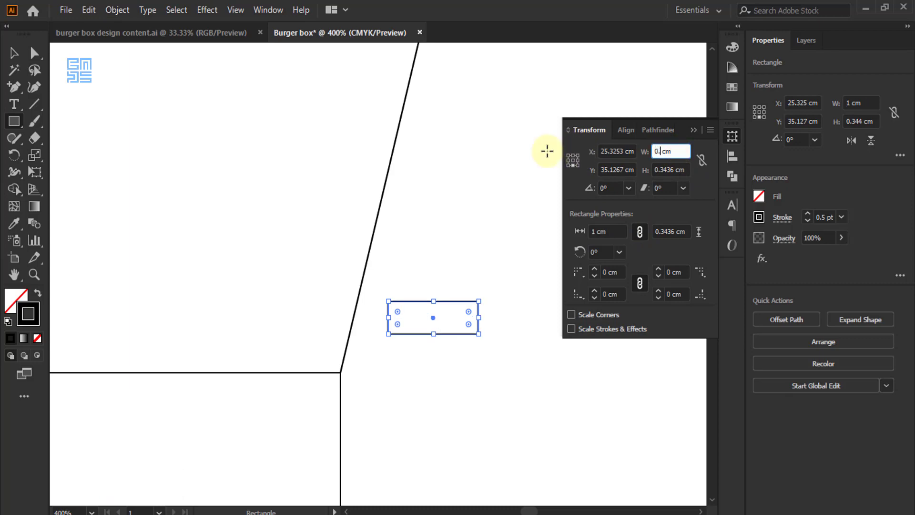
type("2")
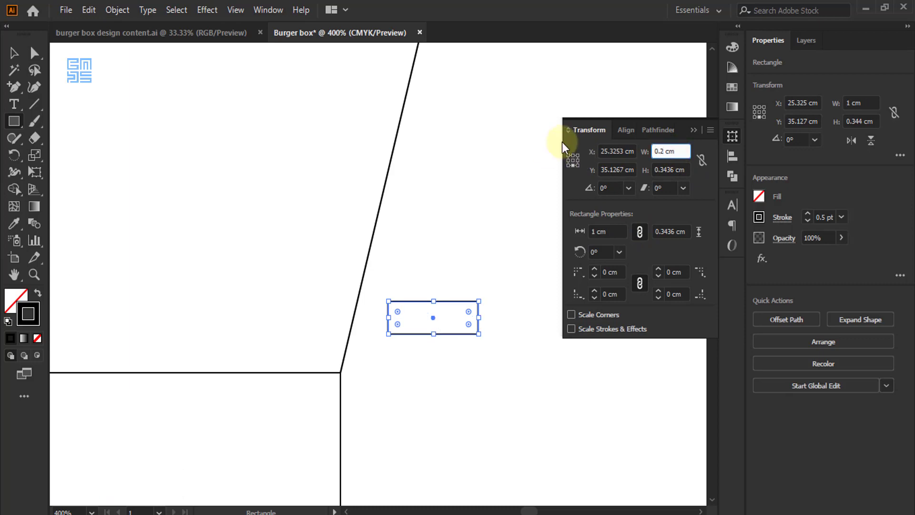
key("Tab")
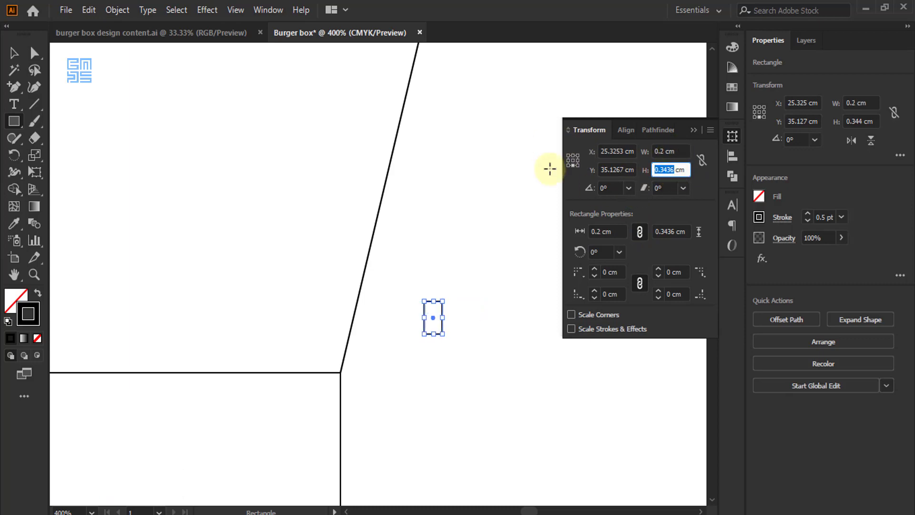
type("0.2")
key("Return")
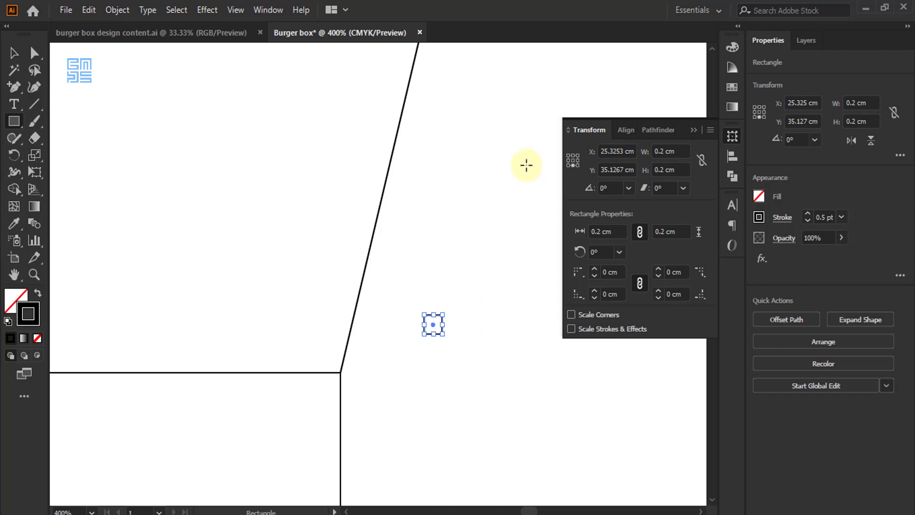
left_click(733, 46)
left_click(701, 170)
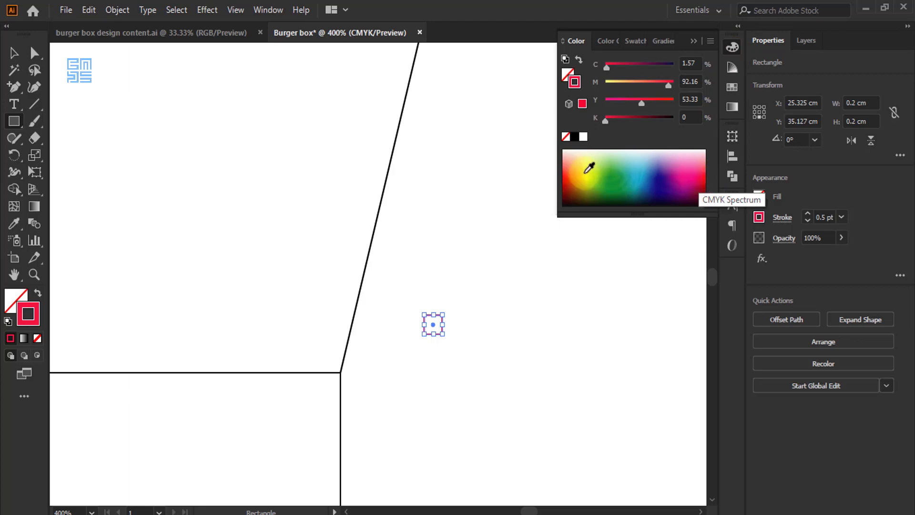
Move the 0.2 cm red square so its lower-left corner sits on the right corner where the trapezoid meets the 10 cm square
left_click(14, 52)
left_click(535, 319)
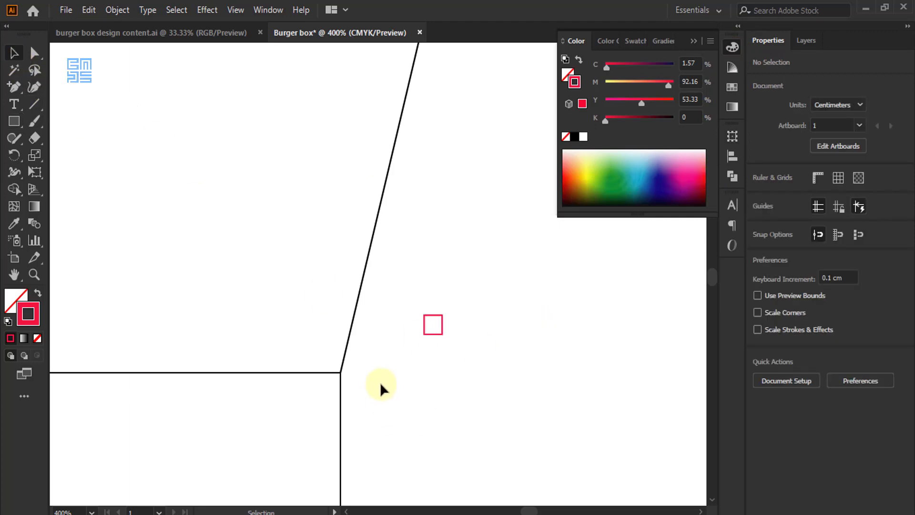
scroll(378, 373, "up", 2)
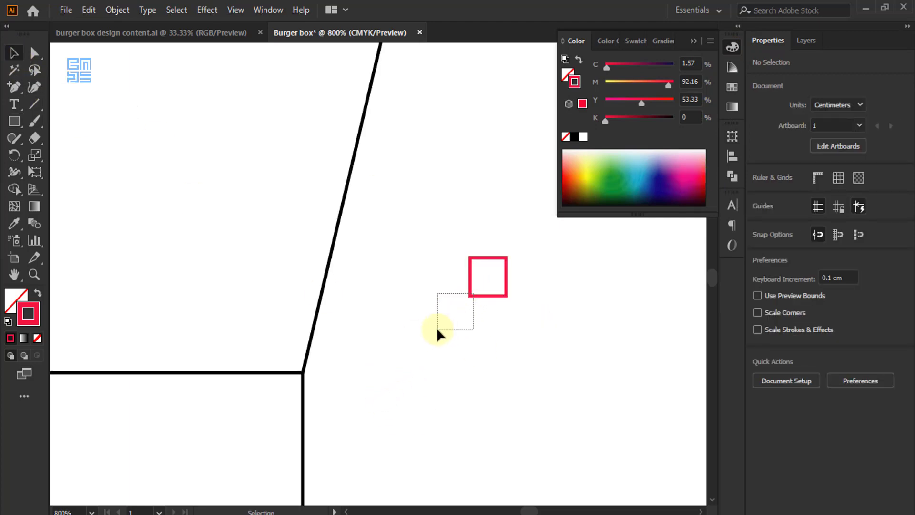
left_click_drag(474, 296, 305, 371)
left_click(473, 310)
scroll(308, 376, "up", 2)
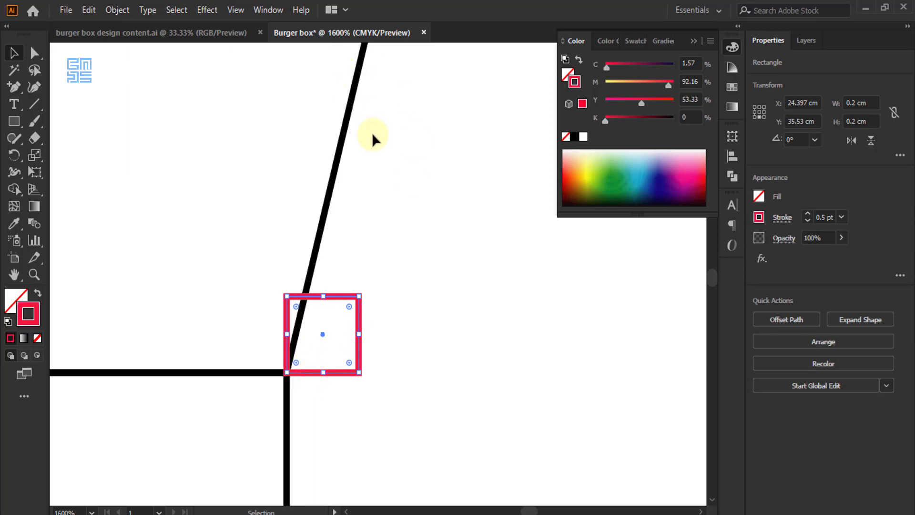
Place a horizontal ruler guide along the upper edge of the small red square and delete the square
key("ctrl+r")
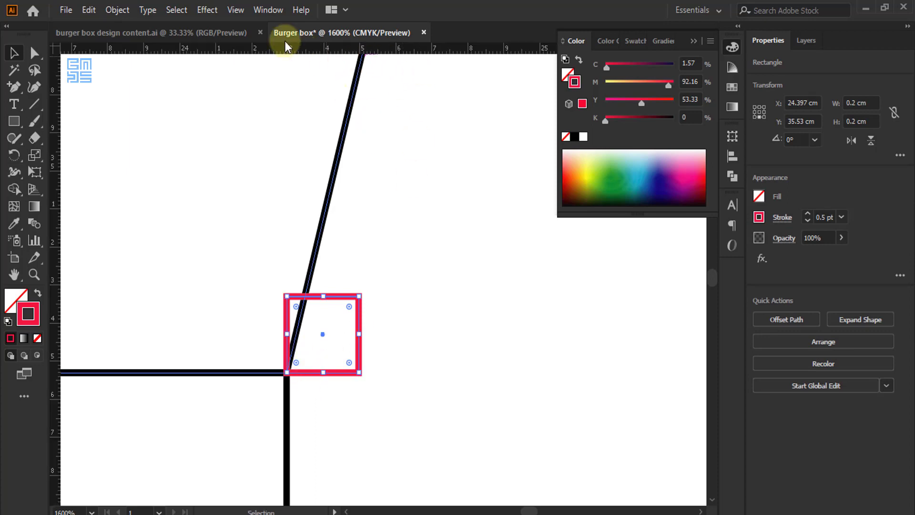
left_click_drag(313, 48, 313, 298)
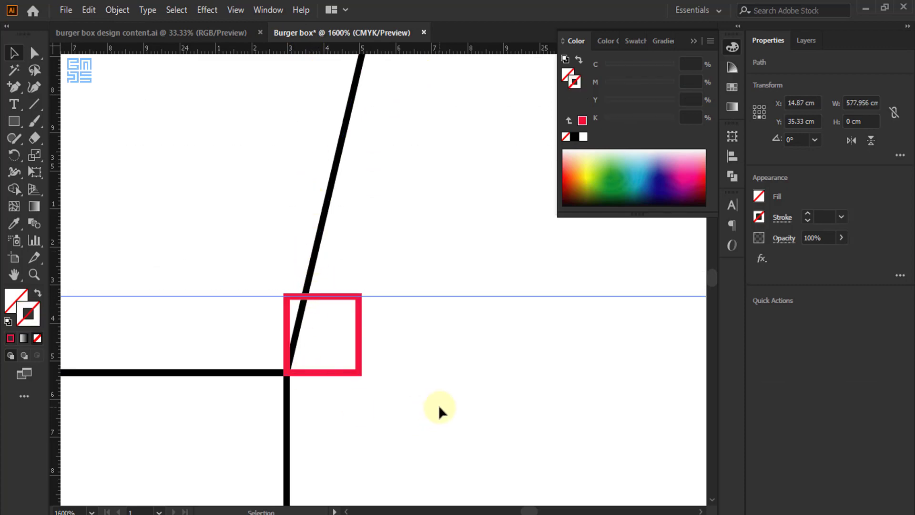
left_click_drag(359, 348, 429, 358)
key("Delete")
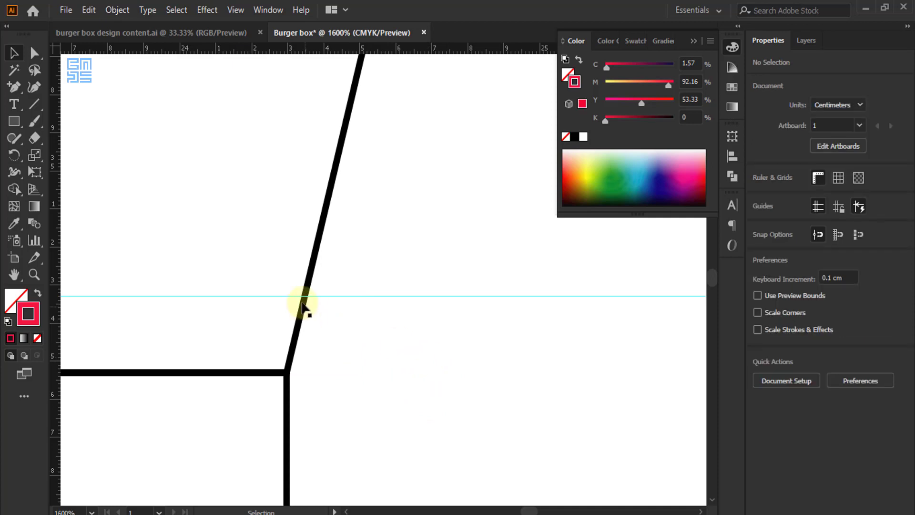
Add an anchor point on the trapezoid's right slanted edge where the guide crosses it
scroll(301, 292, "up", 1)
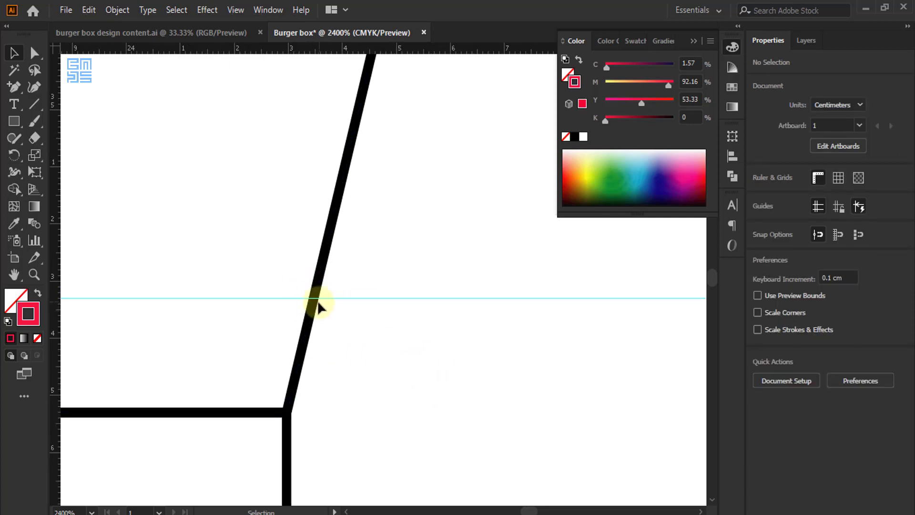
mouse_move(395, 193)
left_mouse_down()
mouse_move(317, 224)
mouse_move(328, 233)
left_mouse_up()
left_click_drag(14, 91, 69, 108)
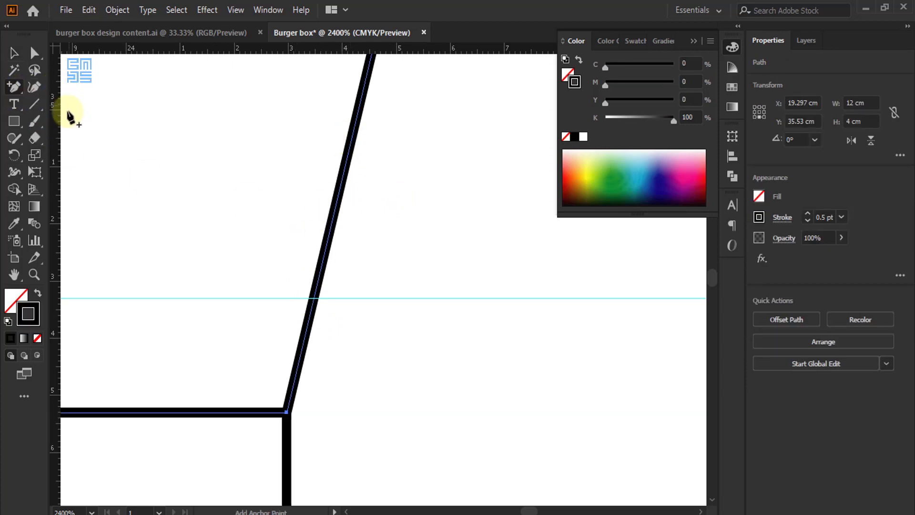
left_click(315, 299)
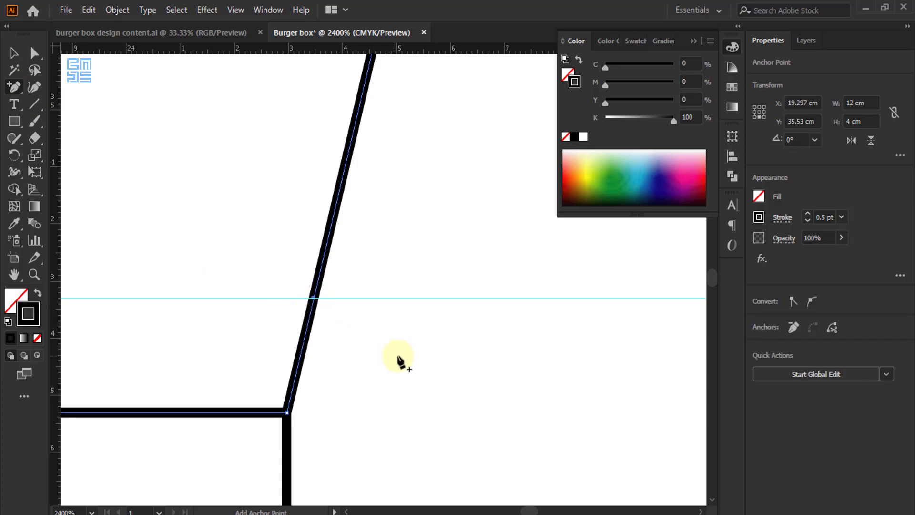
Add a matching anchor point on the trapezoid's left slanted edge where the guide crosses it
scroll(517, 370, "down", 6)
scroll(627, 377, "down", 2)
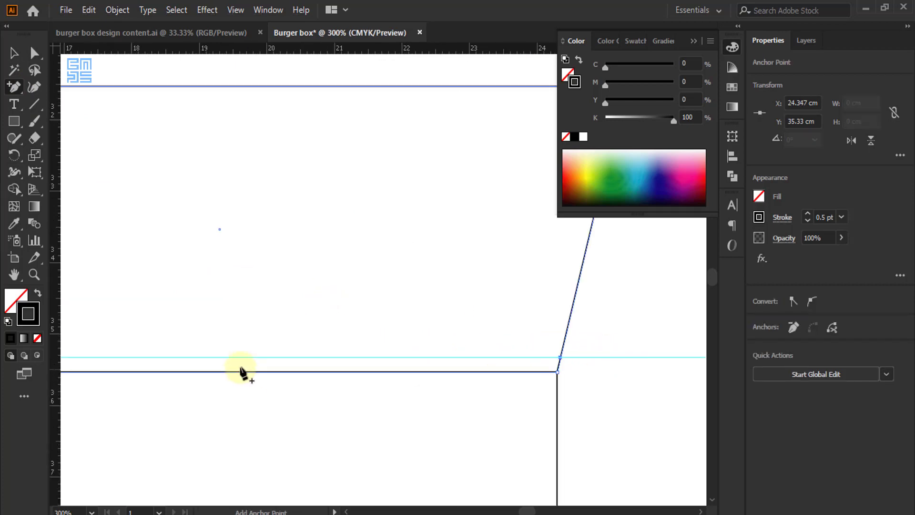
scroll(255, 359, "up", 3)
scroll(240, 366, "up", 4)
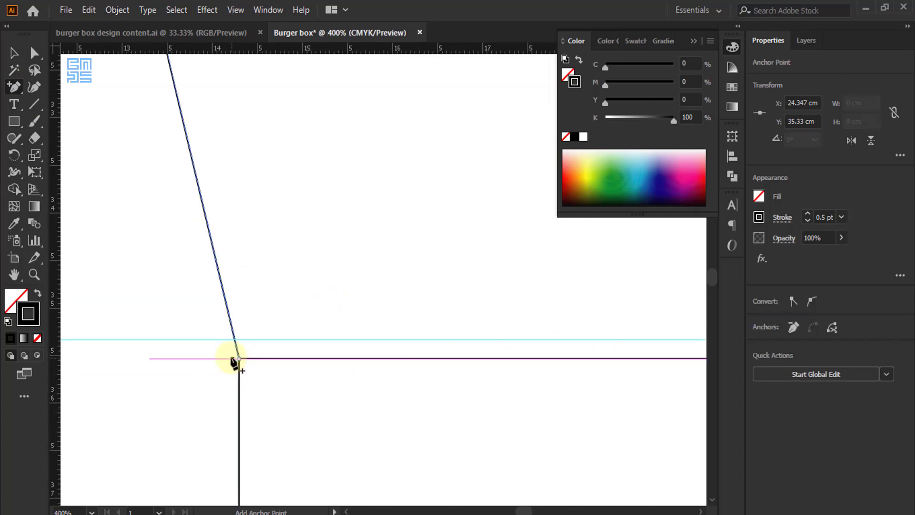
scroll(241, 321, "up", 3)
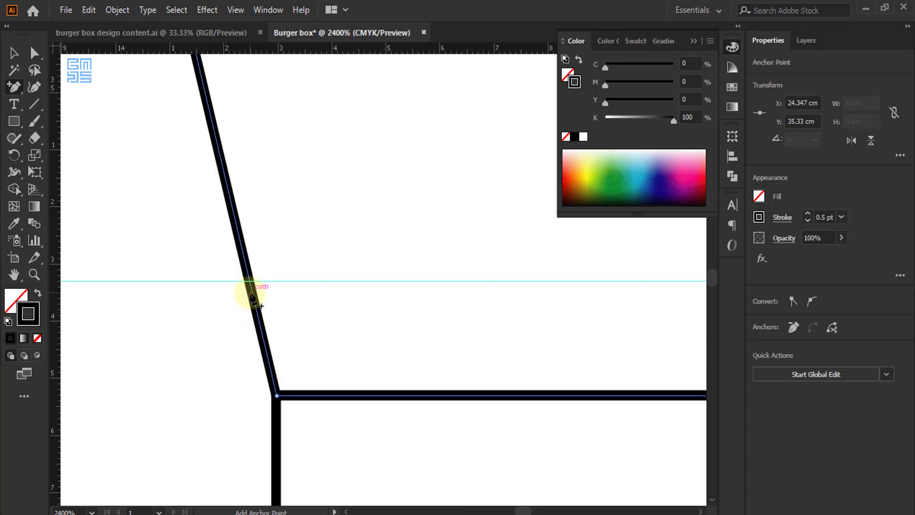
left_click(251, 283)
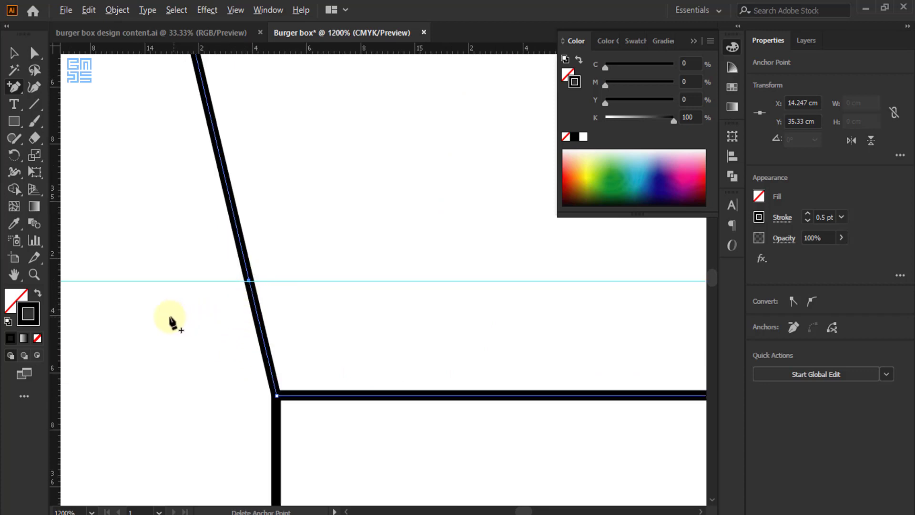
Delete the horizontal guide that crosses the trapezoid just above the base square
scroll(155, 320, "down", 7)
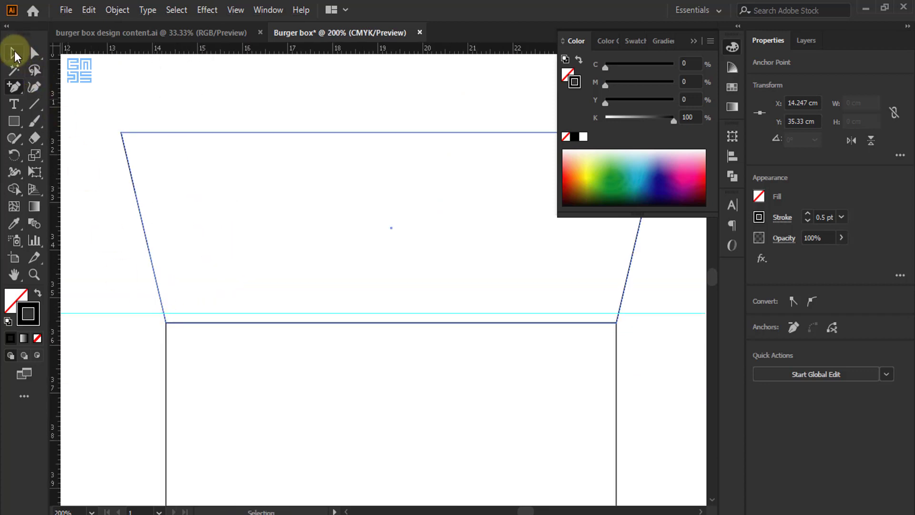
left_click(14, 53)
scroll(54, 181, "down", 1)
scroll(629, 300, "up", 1)
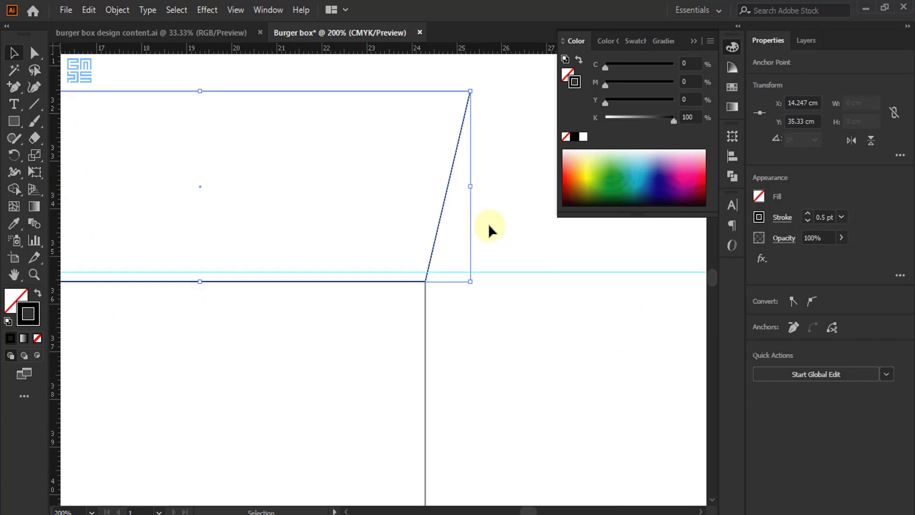
left_click_drag(482, 219, 596, 375)
key("Delete")
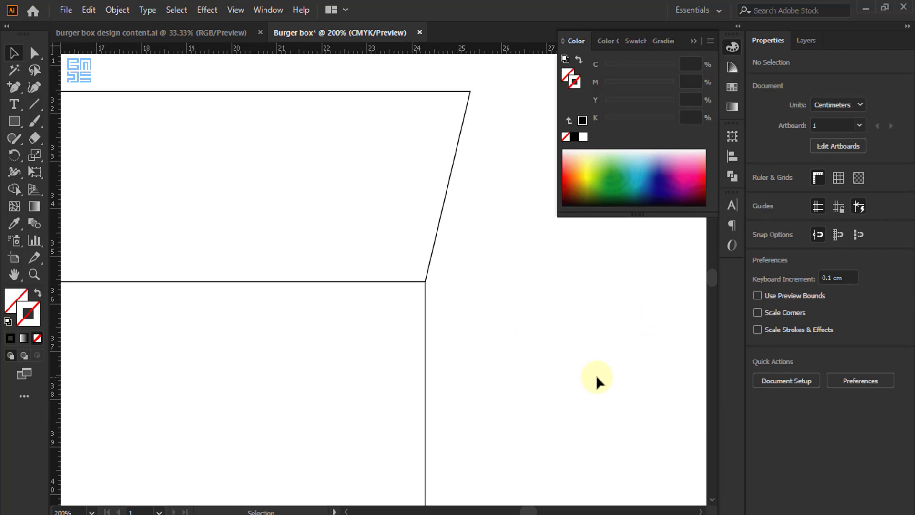
Duplicate the trapezoid panel beside the base square and rotate the copy to 270°, with its wide side facing outward
scroll(350, 186, "down", 3)
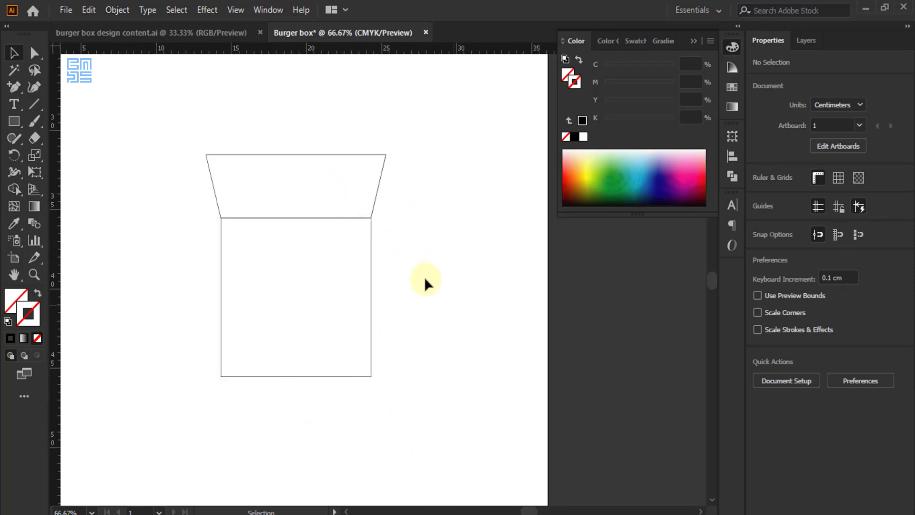
left_click_drag(361, 158, 497, 252)
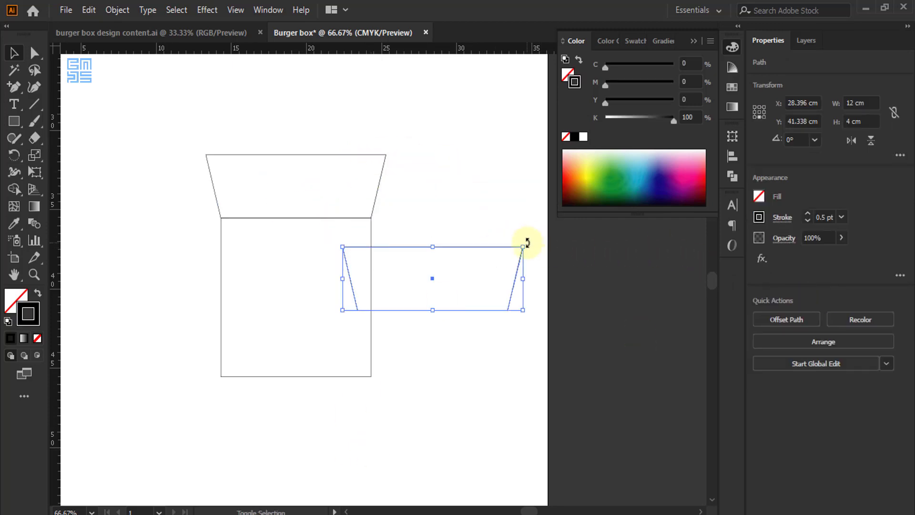
left_click_drag(531, 245, 402, 394)
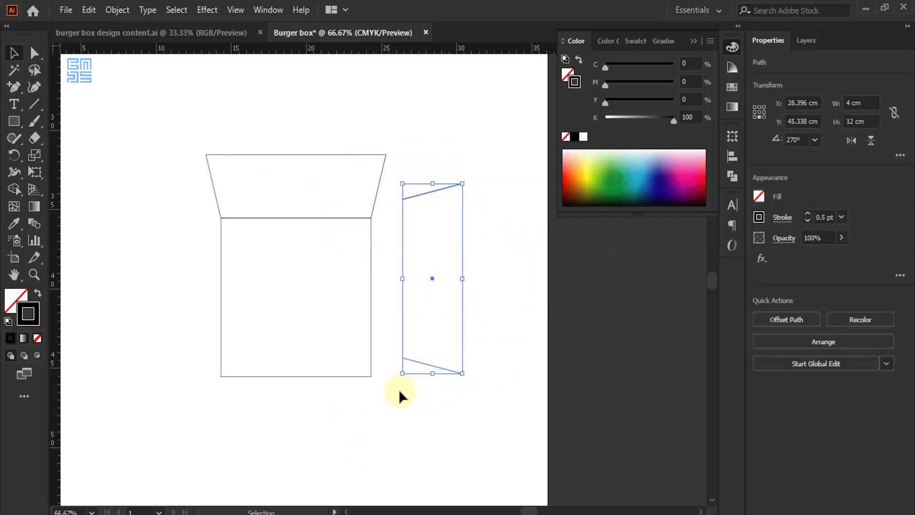
Move the rotated panel against the base square's right edge, bringing its lower inner corner to the square's lower-right corner
scroll(376, 363, "up", 3)
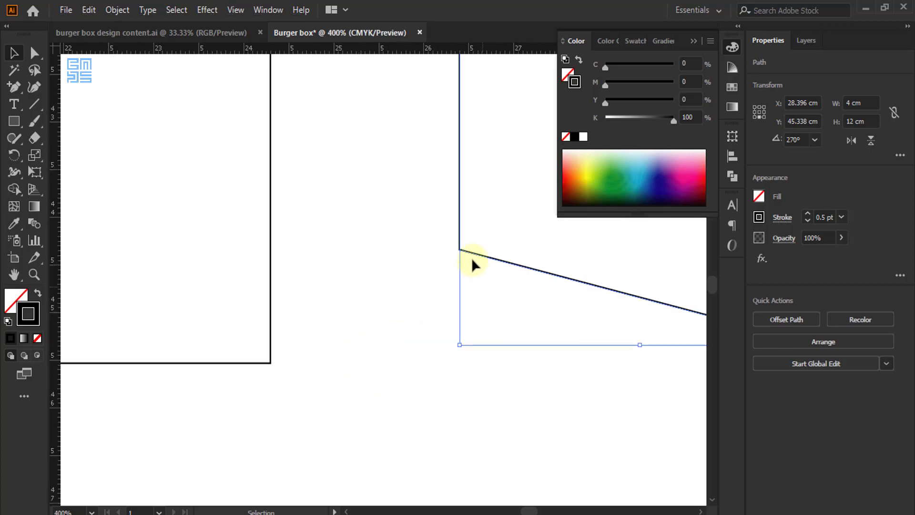
left_click_drag(472, 255, 283, 365)
scroll(265, 377, "up", 4, "alt")
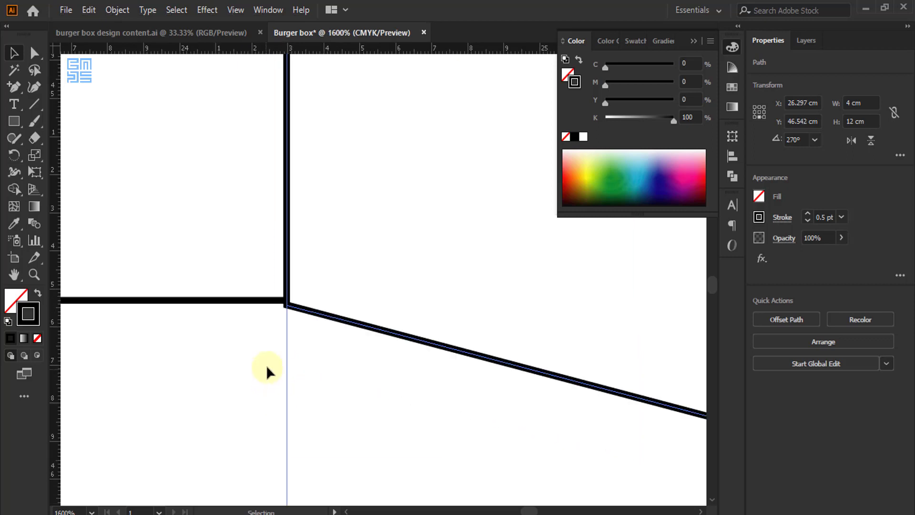
Using Outline view, align the right panel's lower inner corner exactly with the base square's lower-right corner, and restore Preview
key("a")
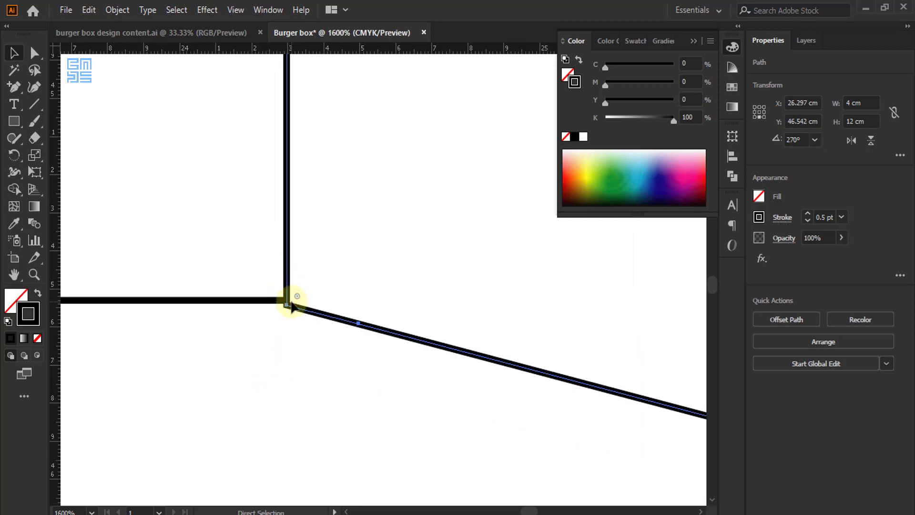
key("ctrl+y")
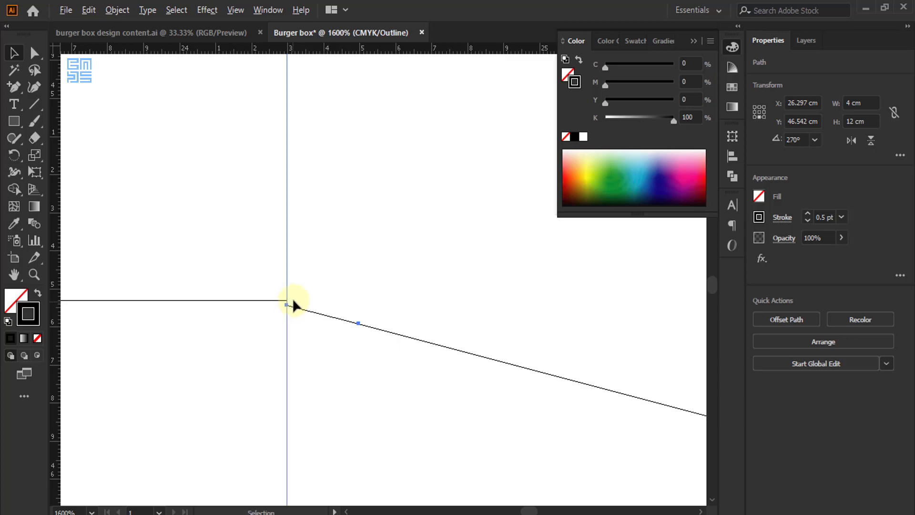
scroll(293, 299, "up", 5)
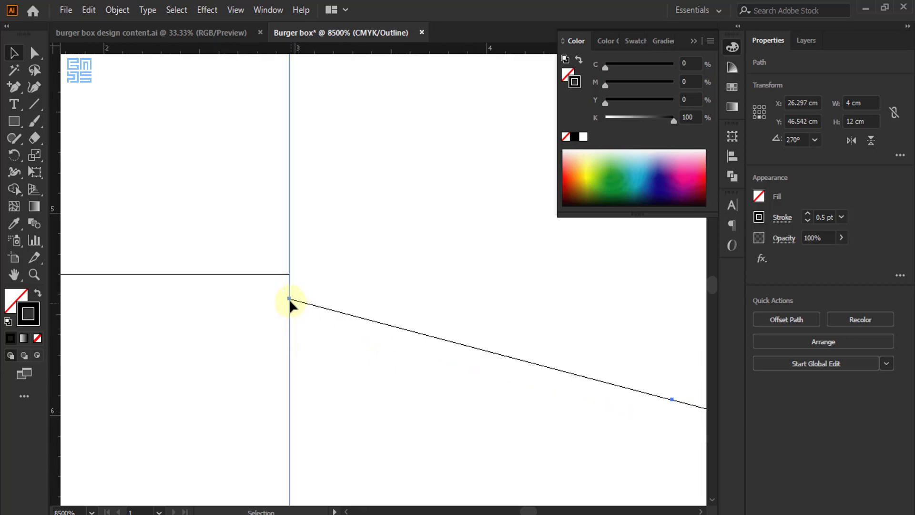
left_click_drag(289, 299, 290, 274)
left_click(367, 288)
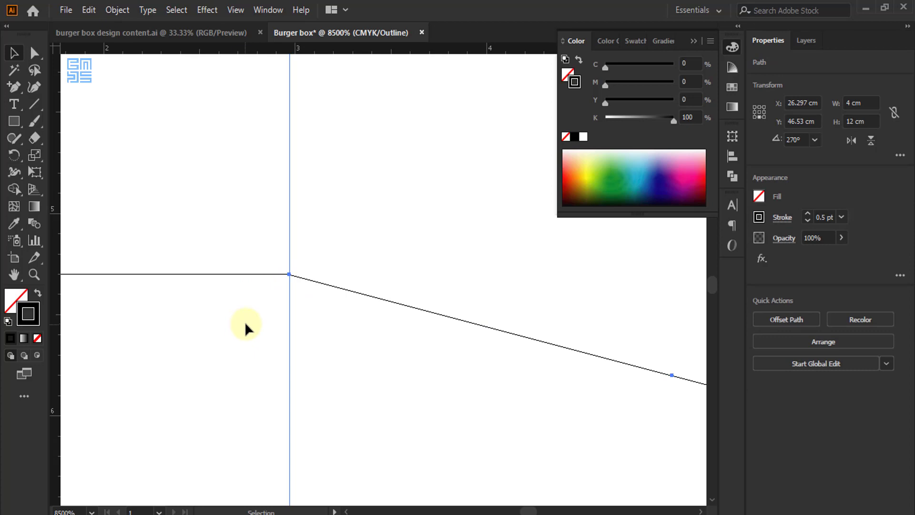
left_click(244, 322)
key("ctrl+y")
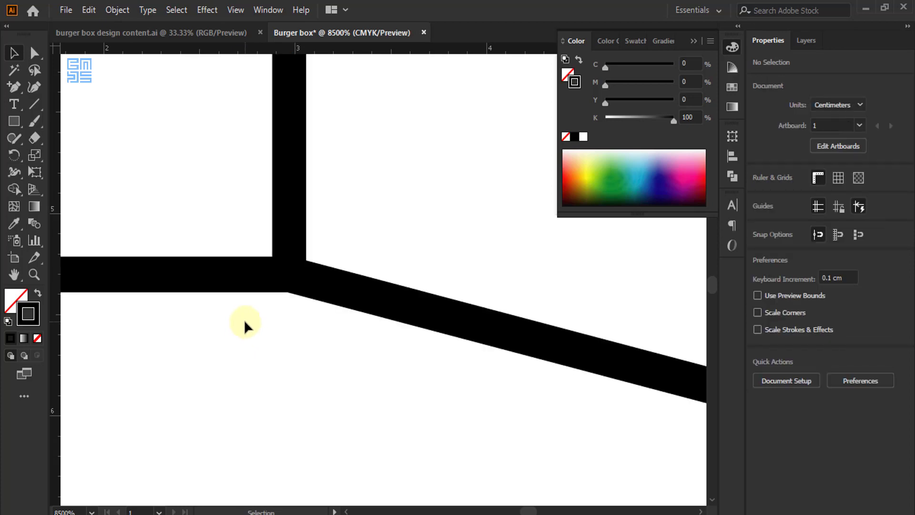
scroll(284, 355, "up", 2)
scroll(286, 357, "down", 8)
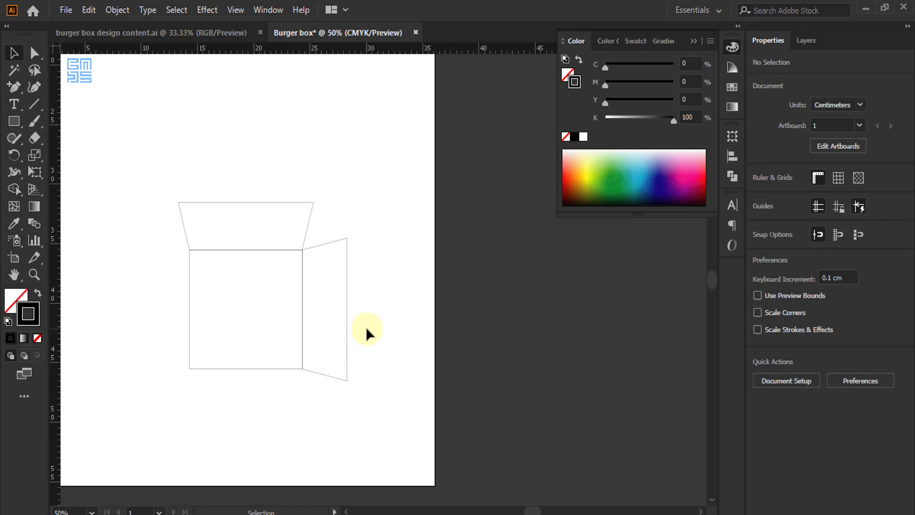
Place a horizontal guide through the added anchor point on the upper panel's right slanted edge
scroll(312, 204, "up", 5)
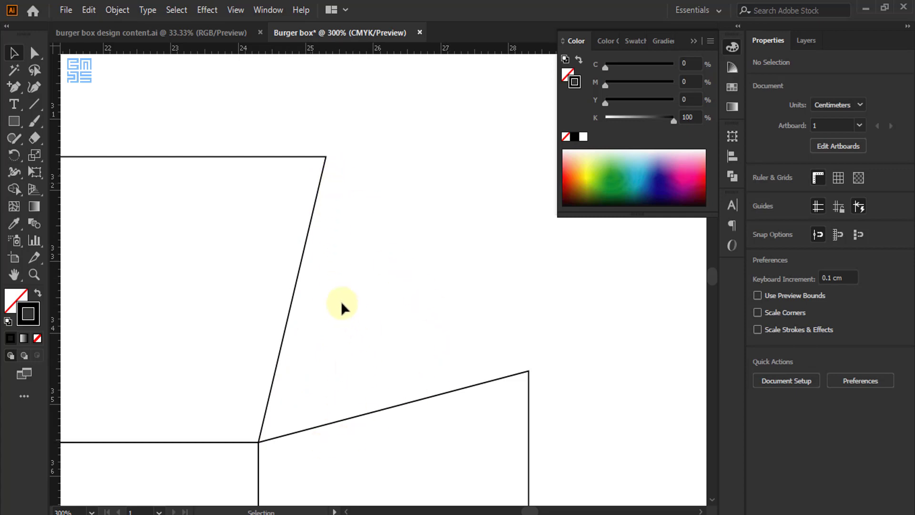
left_click_drag(358, 290, 249, 353)
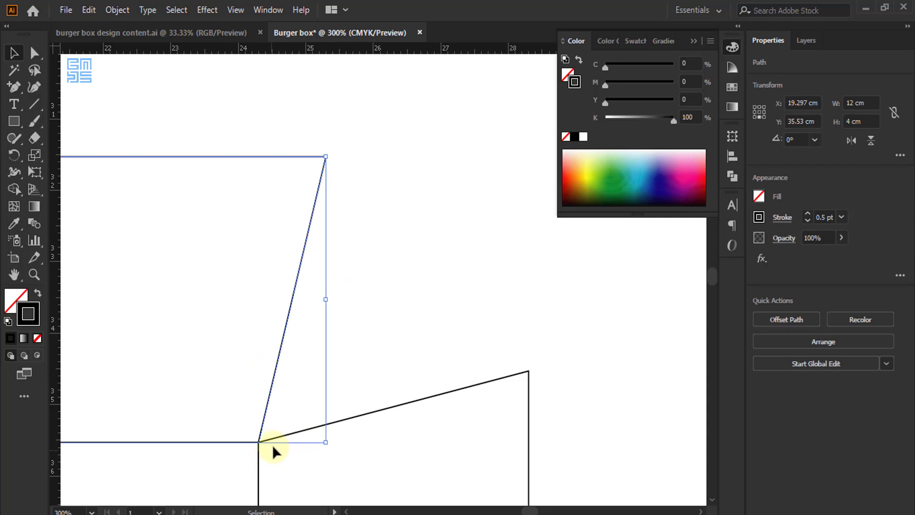
scroll(273, 445, "up", 2)
scroll(257, 439, "up", 2)
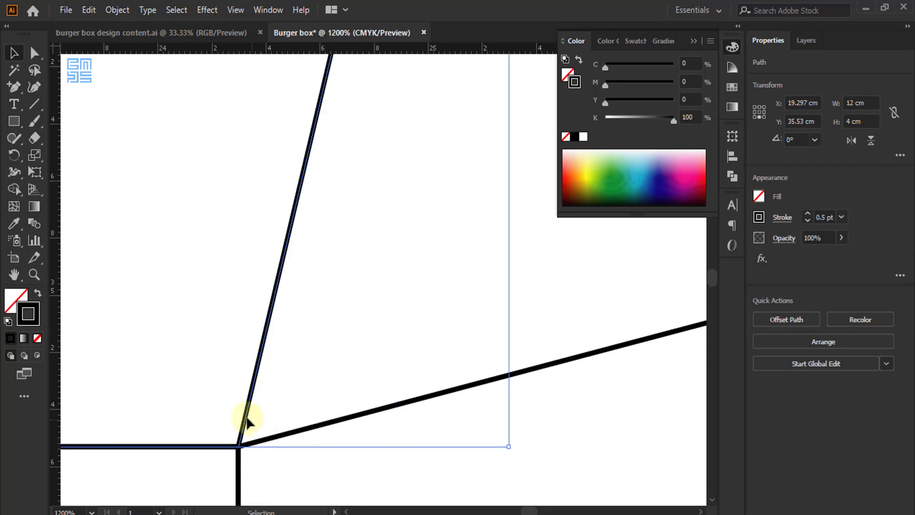
left_click(35, 53)
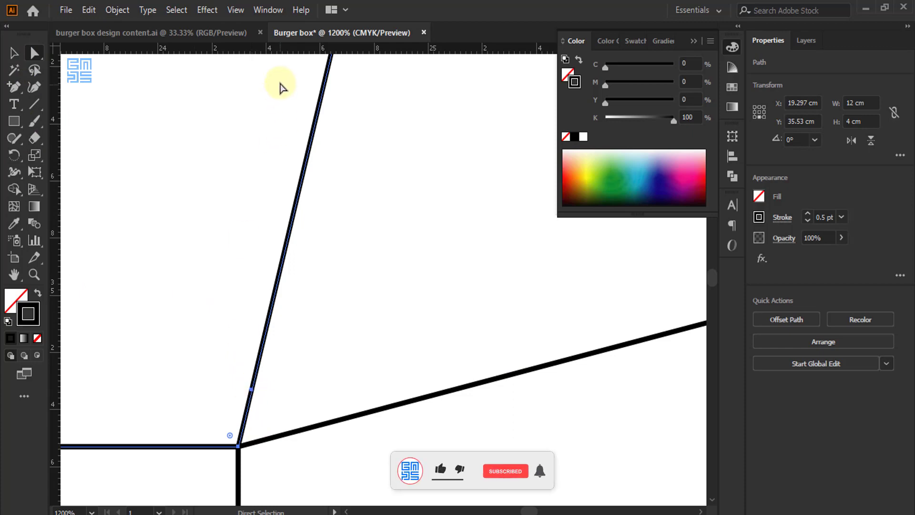
left_click_drag(265, 48, 249, 389)
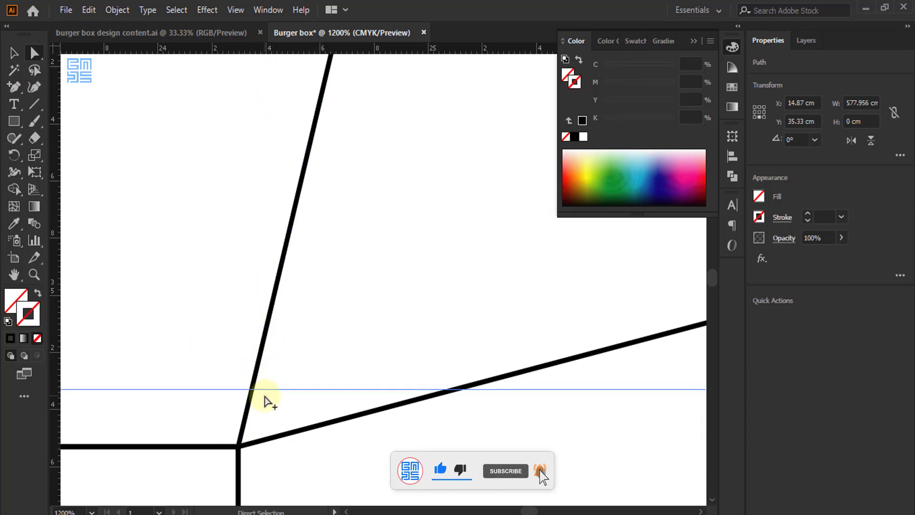
Draw a small rectangle about 0.87 × 0.83 cm upward and outward from where the guide crosses the upper panel's right slanted edge
scroll(268, 402, "down", 5)
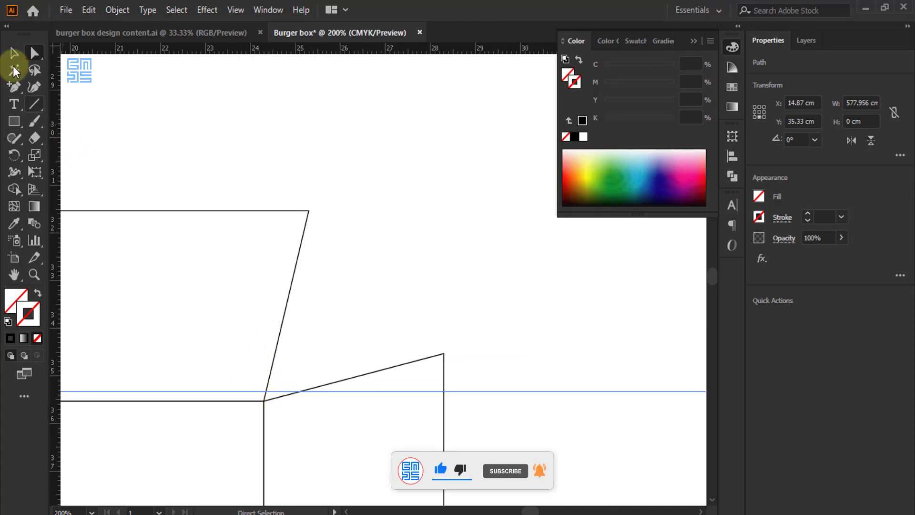
left_click(14, 121)
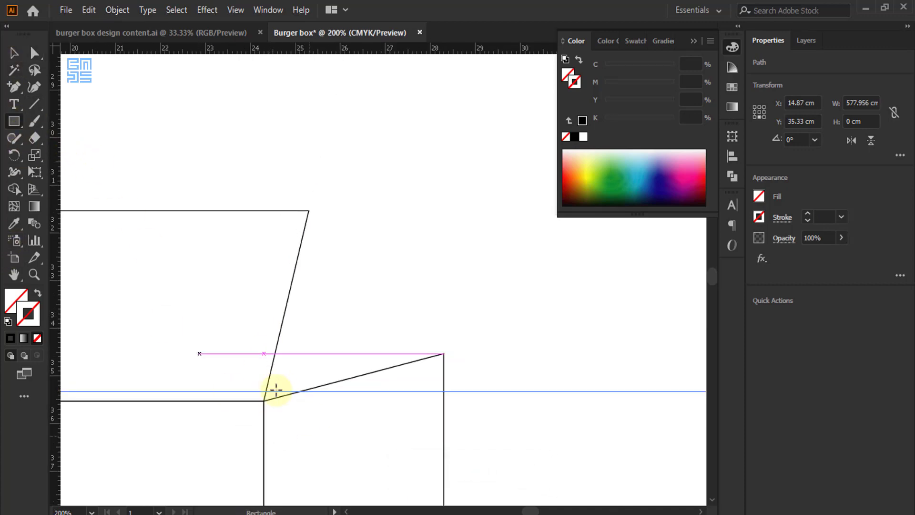
scroll(279, 386, "up", 1)
scroll(269, 385, "up", 2)
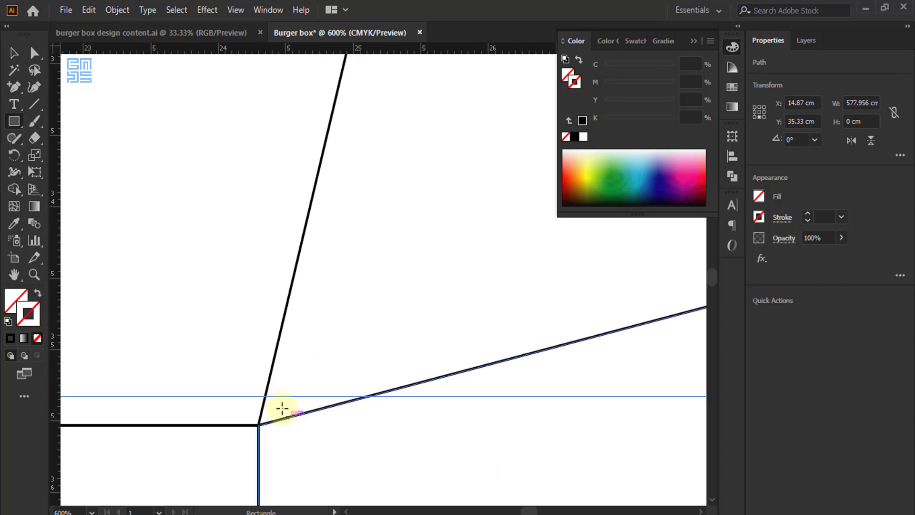
scroll(280, 403, "up", 2)
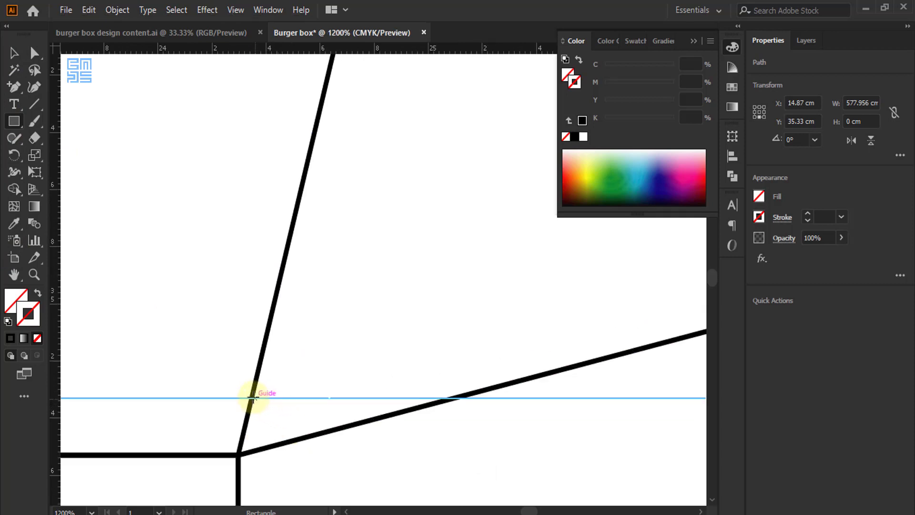
left_click_drag(248, 397, 487, 163)
scroll(274, 398, "down", 3)
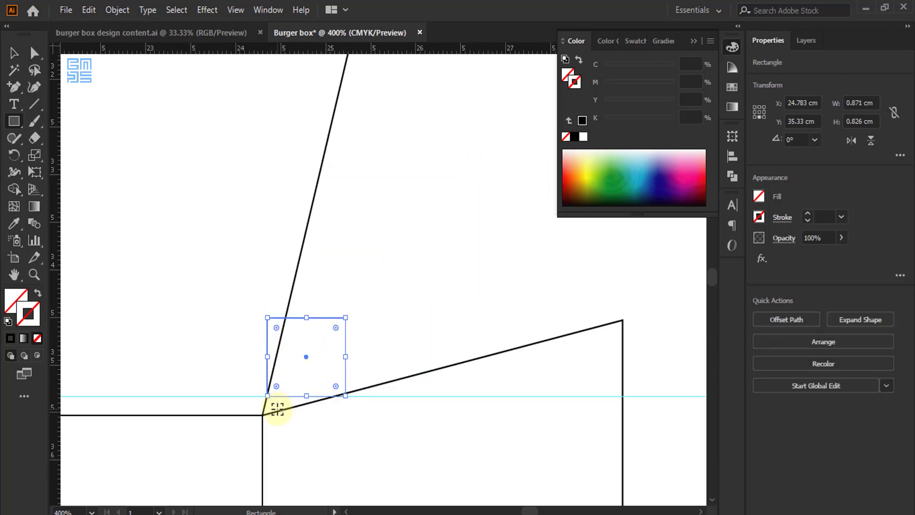
Enlarge the small rectangle to about 4 × 3.8 cm, keeping its lower-left corner on the guide
scroll(269, 412, "up", 3)
scroll(247, 408, "up", 2)
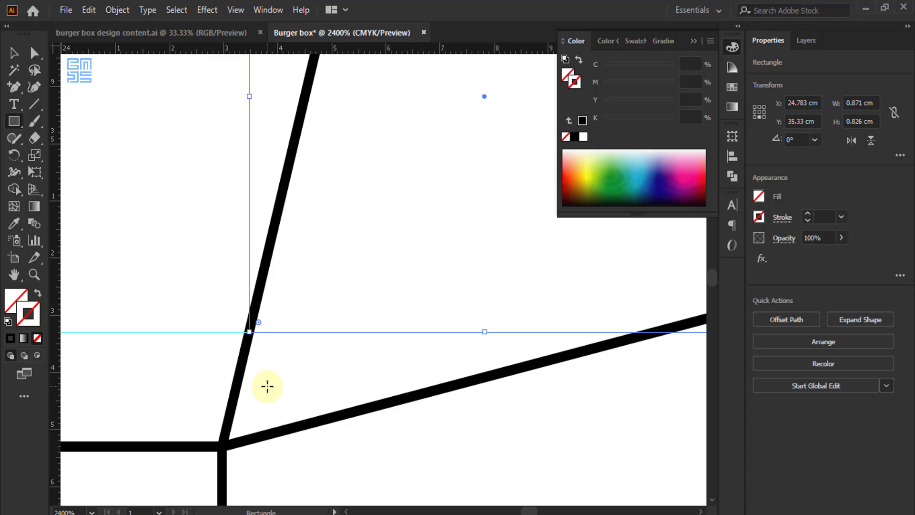
scroll(232, 376, "down", 5)
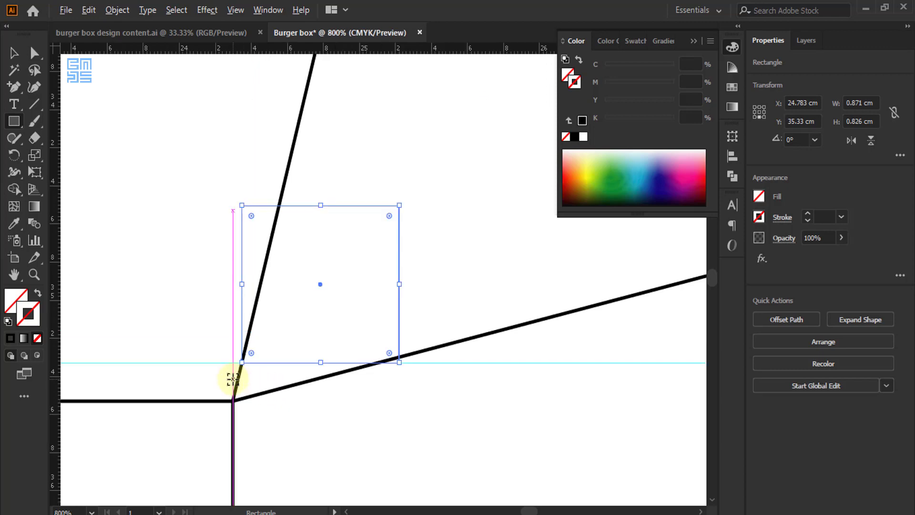
key("a")
left_click(14, 53)
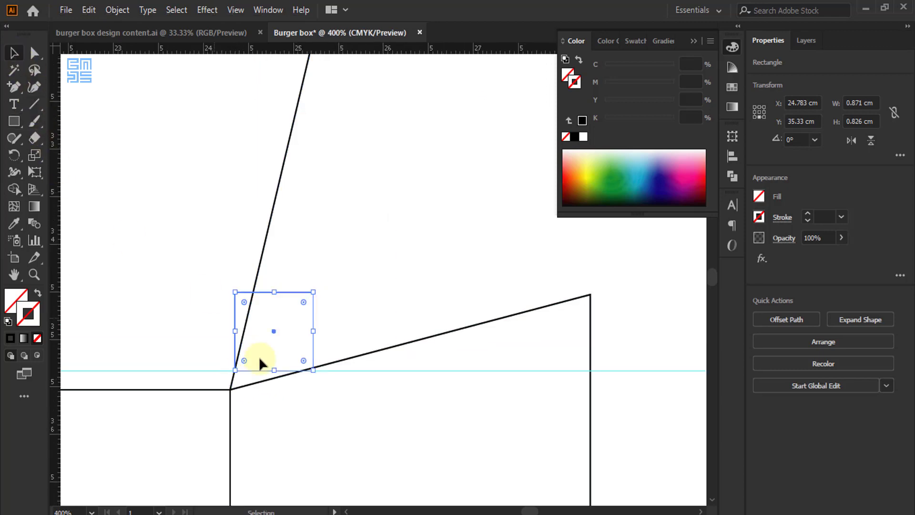
scroll(267, 403, "down", 2)
left_click_drag(289, 347, 433, 199)
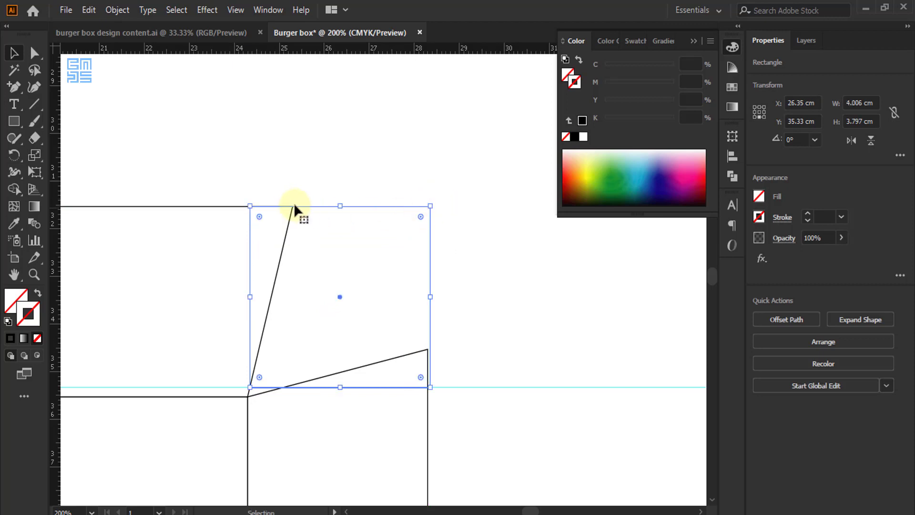
Using Outline view, move the rectangle up so its top edge lines up exactly with the upper panel's top edge
scroll(277, 198, "up", 3)
scroll(286, 214, "up", 2)
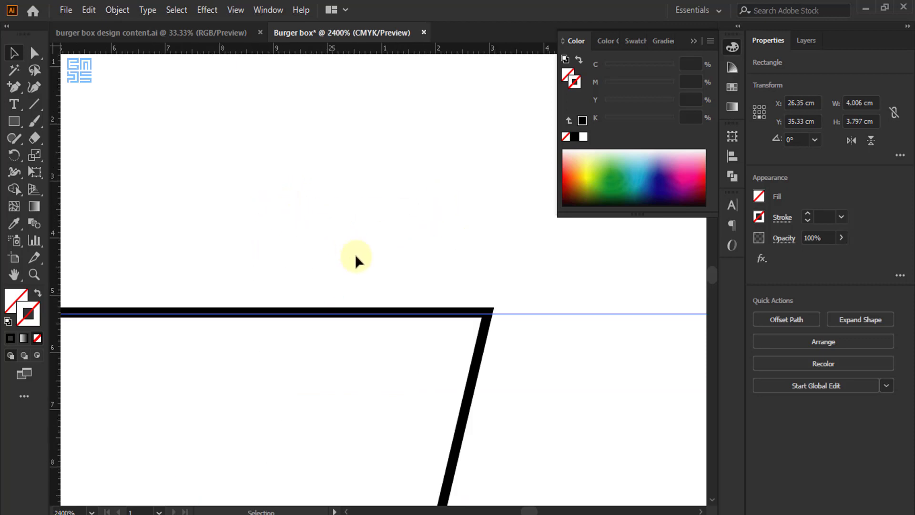
scroll(500, 317, "up", 2)
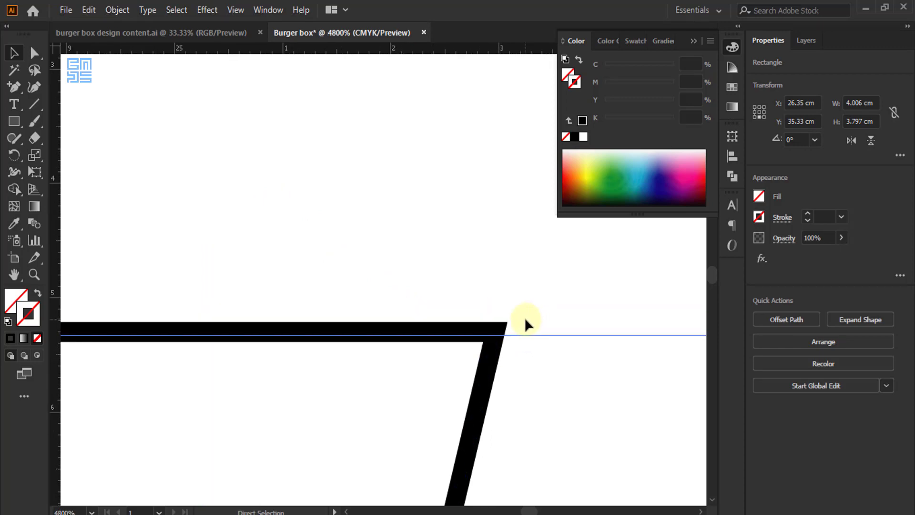
key("ctrl+y")
scroll(324, 335, "down", 3)
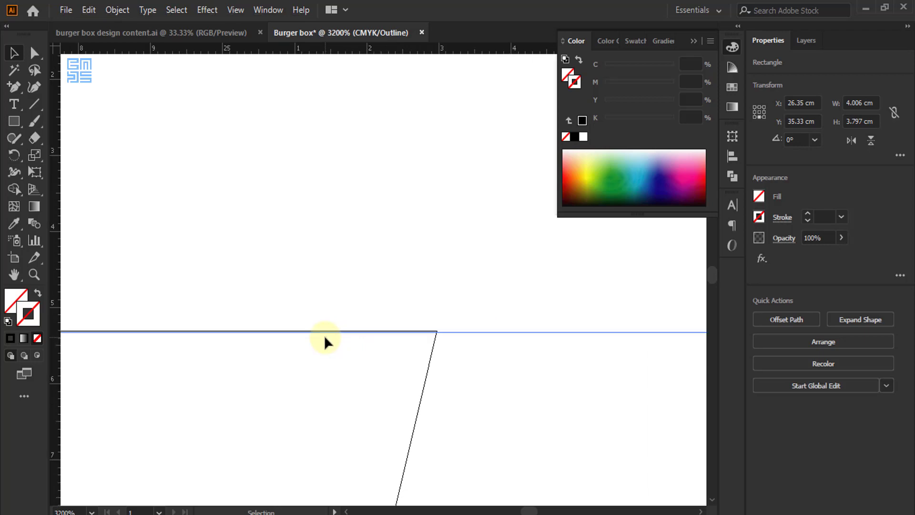
scroll(321, 336, "down", 1)
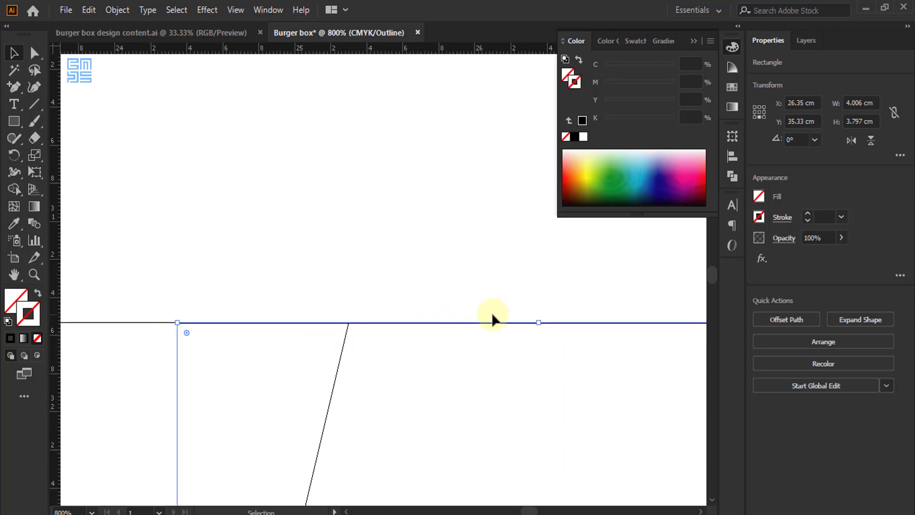
scroll(494, 319, "up", 1)
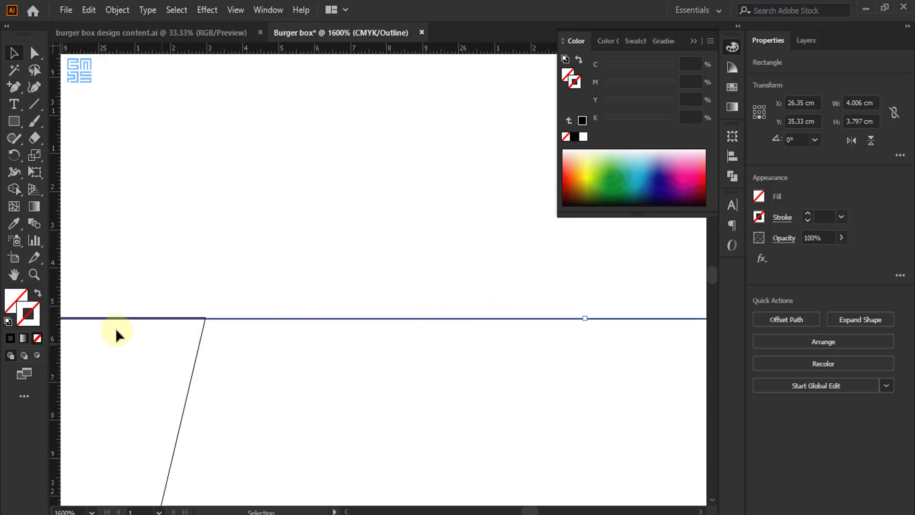
scroll(174, 321, "up", 1)
scroll(230, 337, "up", 1)
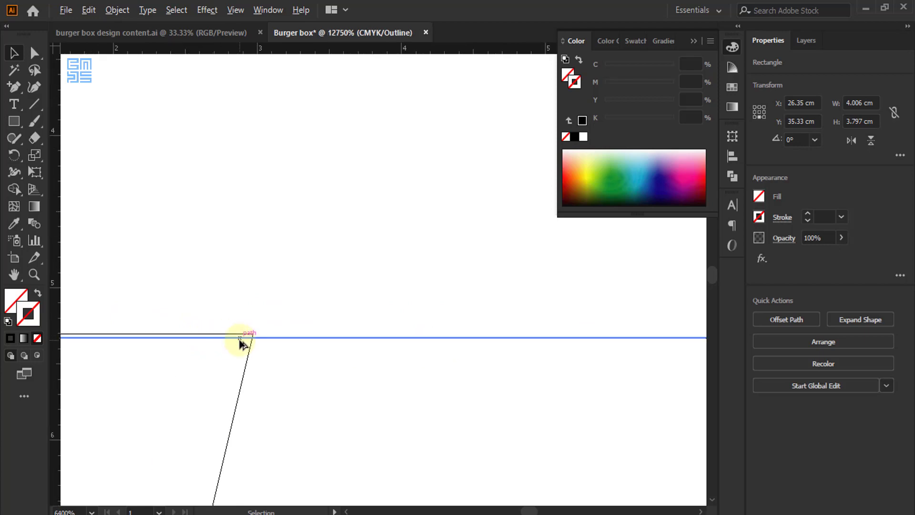
scroll(240, 342, "up", 1)
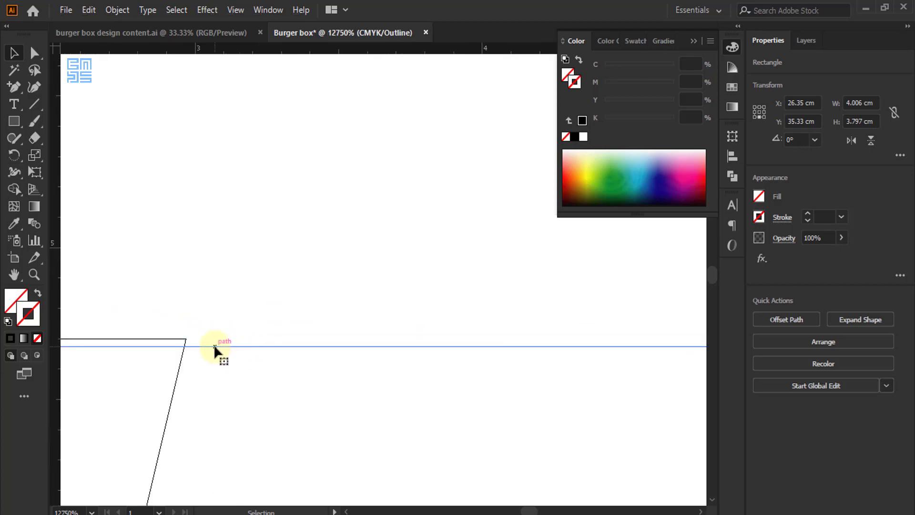
left_click_drag(214, 346, 214, 338)
scroll(228, 334, "down", 5)
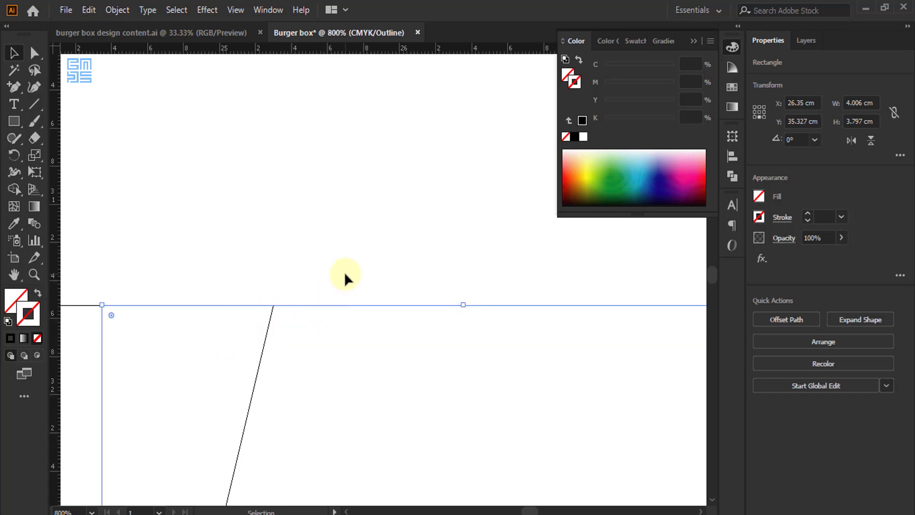
Extend the rectangle's lower-left corner down to where the guide meets the slanted edge, making it 3.8 cm high, and restore Preview
scroll(344, 271, "down", 4)
scroll(270, 479, "up", 3)
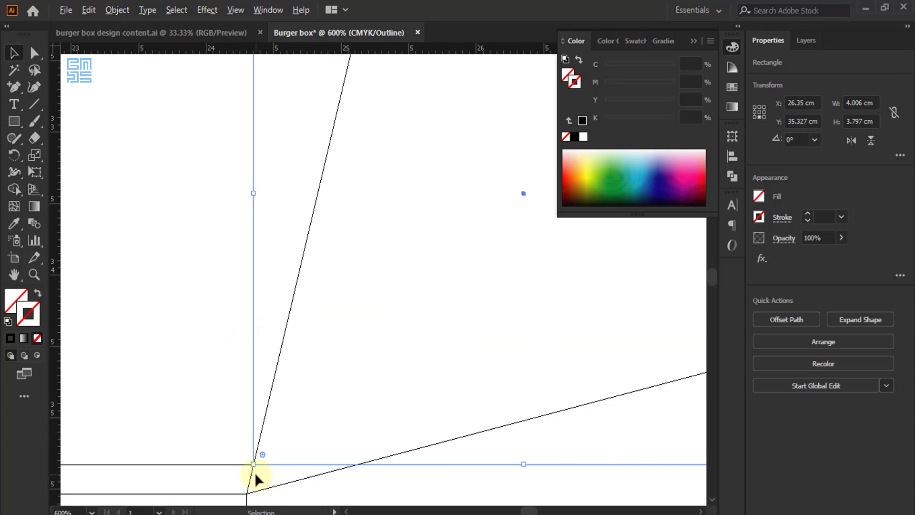
scroll(255, 473, "up", 8)
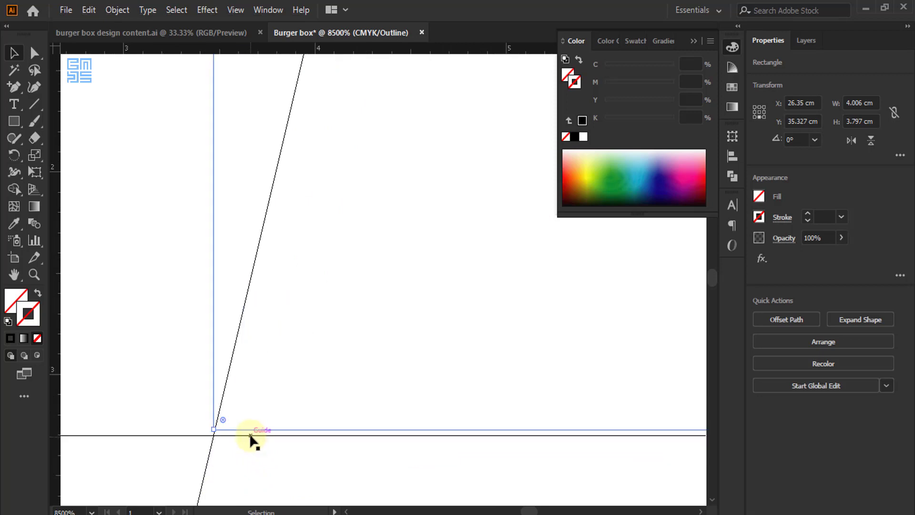
scroll(211, 443, "up", 2)
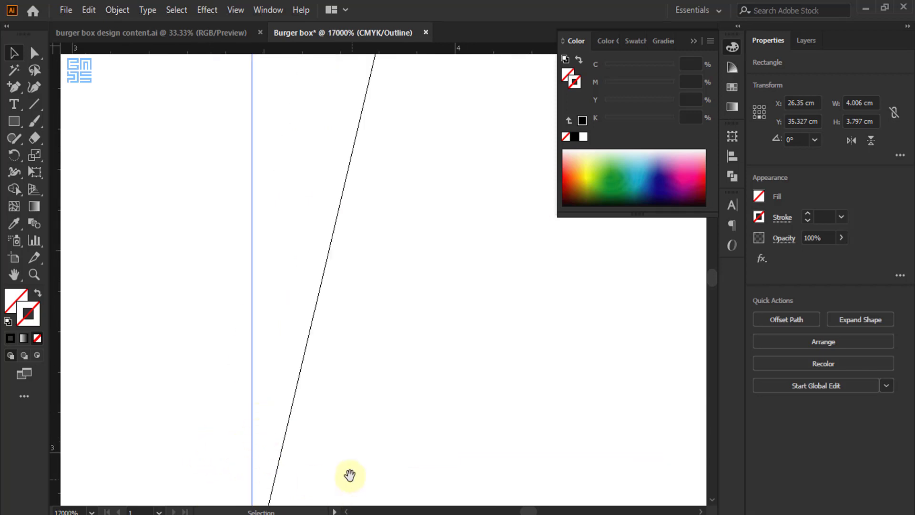
left_click_drag(350, 476, 370, 200)
scroll(272, 301, "up", 2)
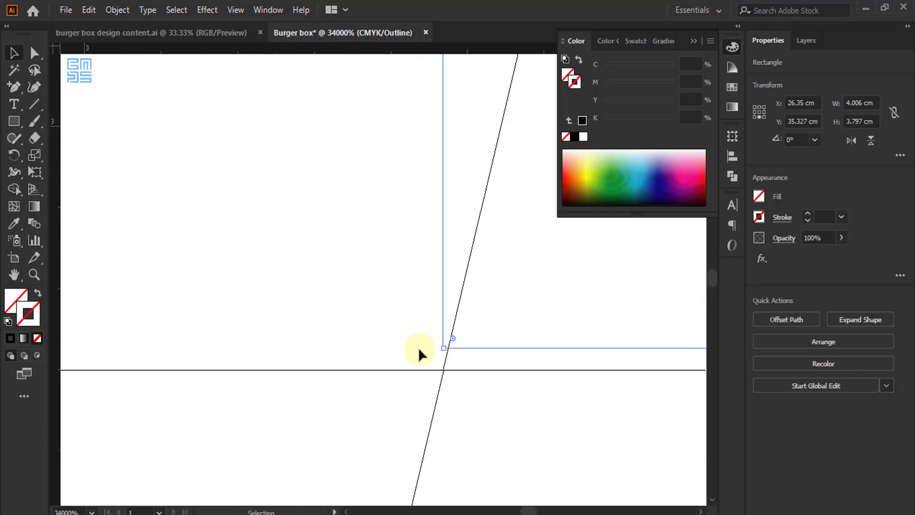
left_click_drag(445, 348, 442, 370)
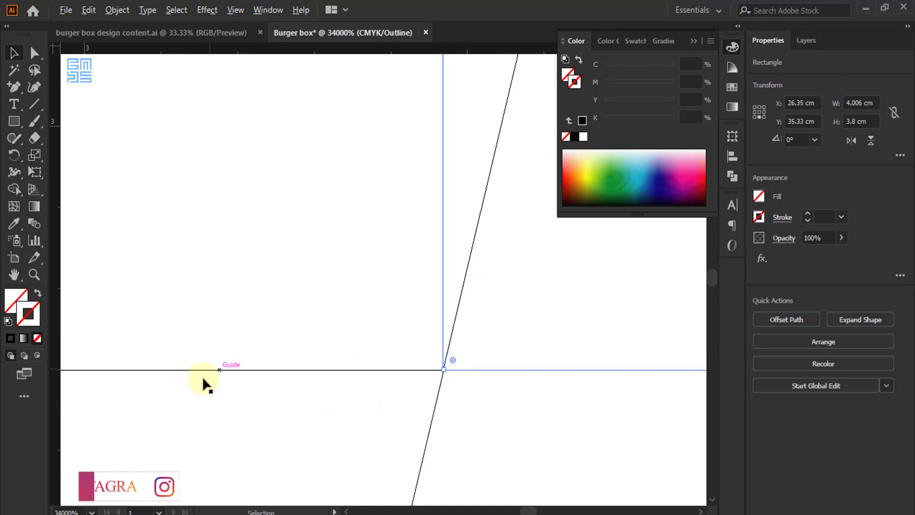
scroll(203, 376, "down", 2)
scroll(177, 396, "down", 10)
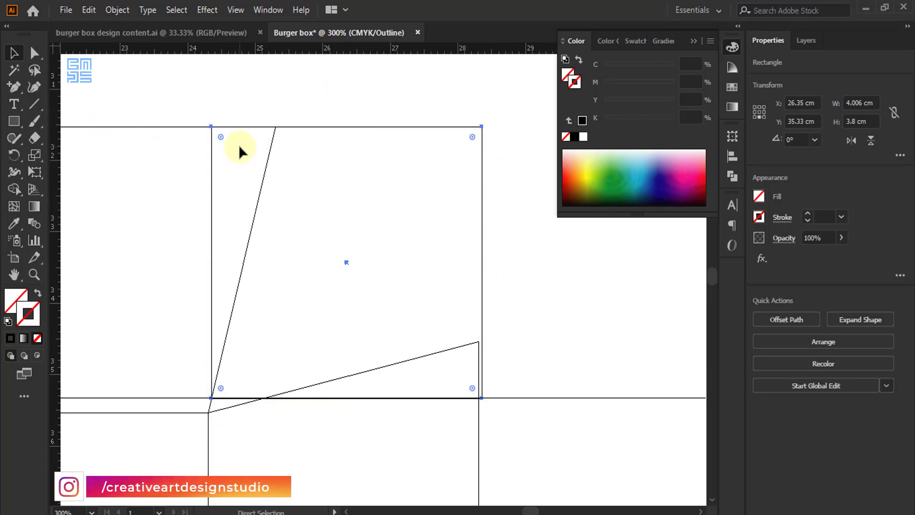
key("ctrl+y")
Give the corner rectangle a black 0.5 pt stroke
left_click(230, 93)
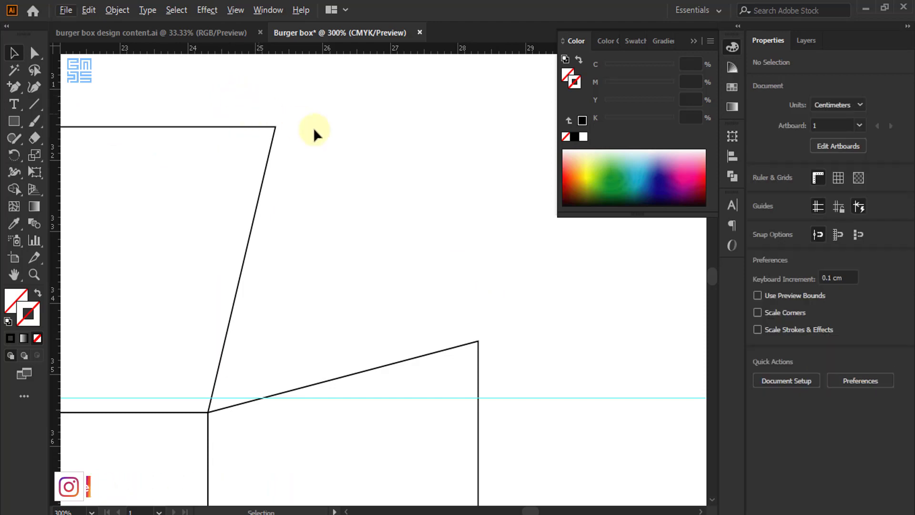
left_click_drag(343, 86, 394, 190)
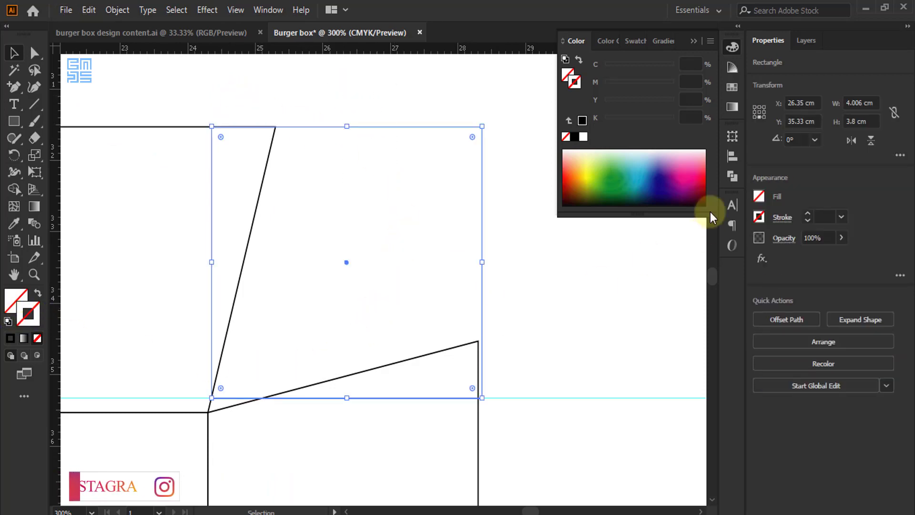
left_click(575, 137)
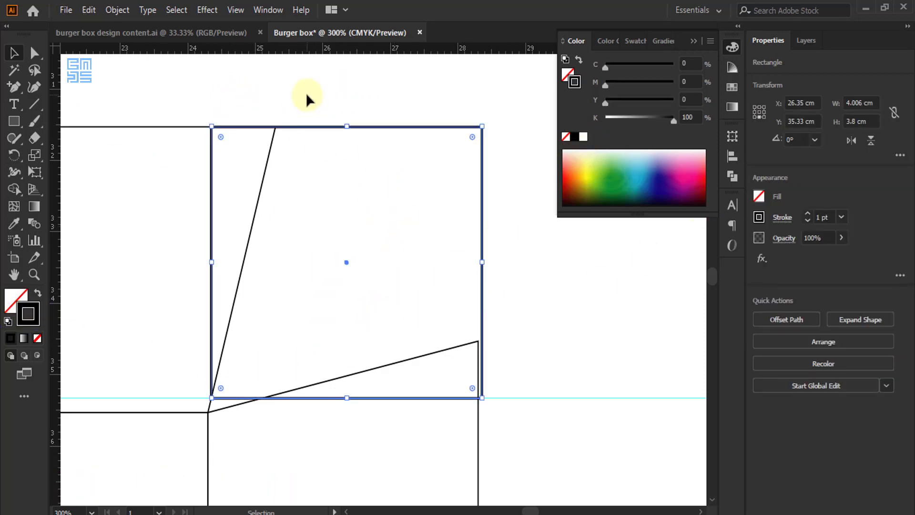
left_click(651, 314)
left_click_drag(527, 261, 412, 198)
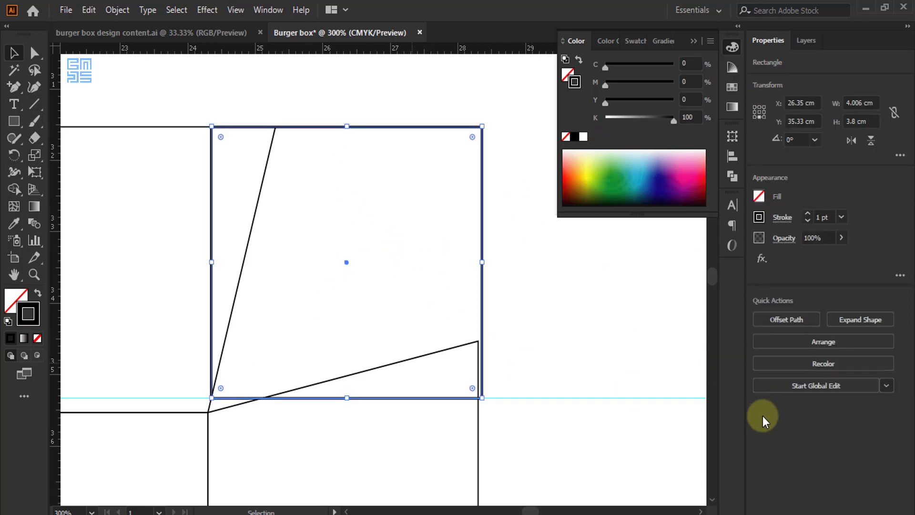
left_click(841, 217)
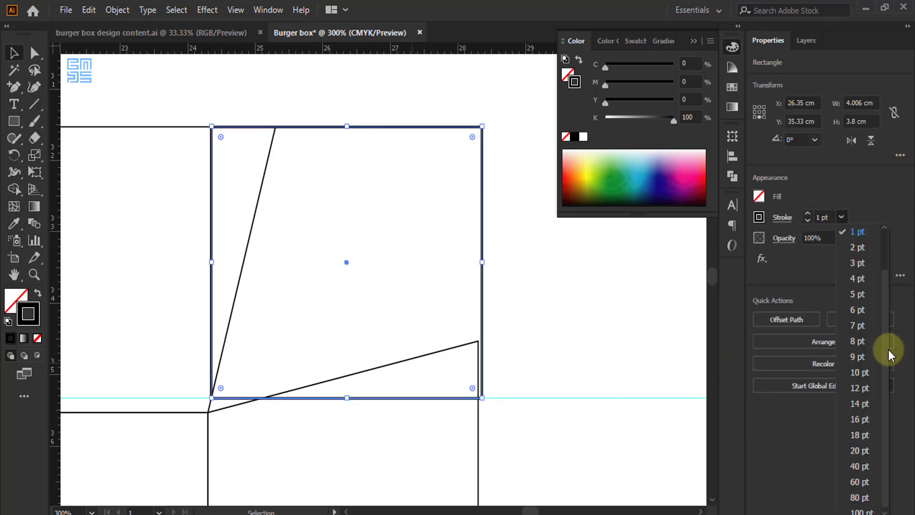
left_click_drag(886, 349, 883, 248)
left_click(859, 255)
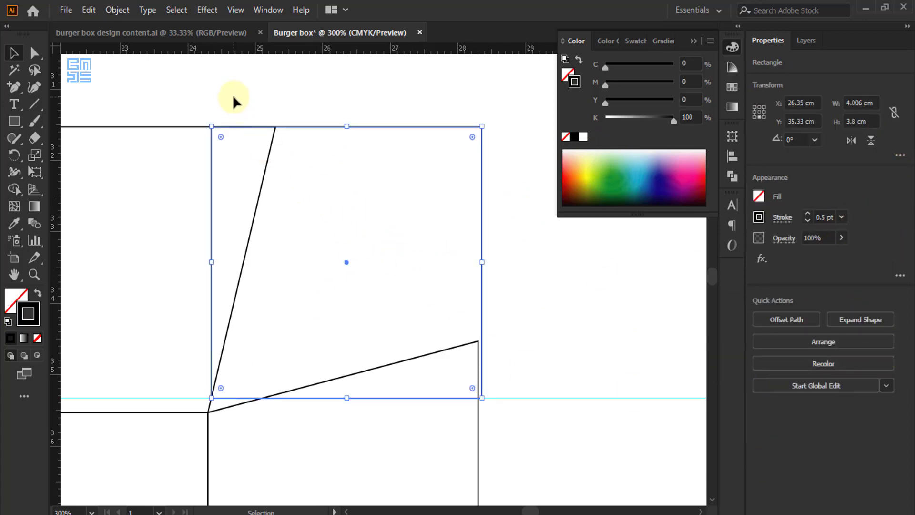
Move the corner rectangle's top-left anchor point along its top edge to the upper end of the panel's slanted edge
scroll(205, 87, "up", 3)
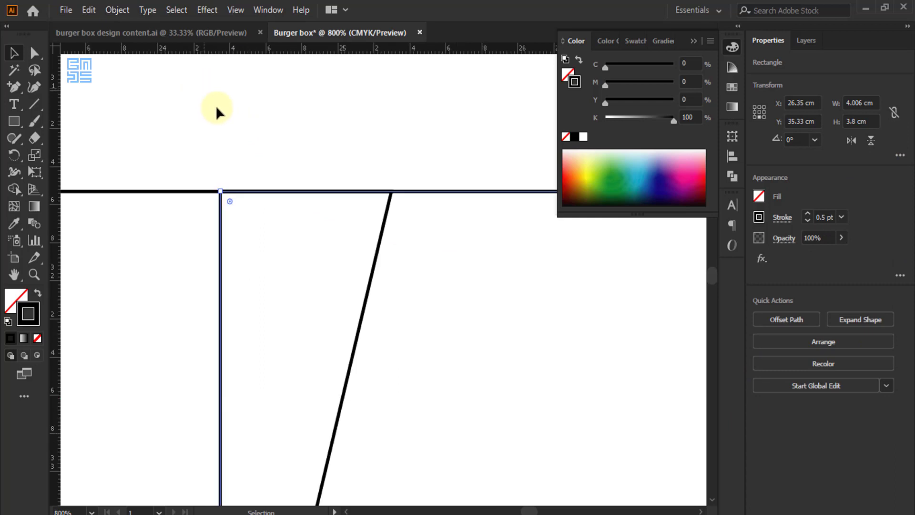
left_click(34, 54)
scroll(270, 177, "up", 2)
left_click(165, 204)
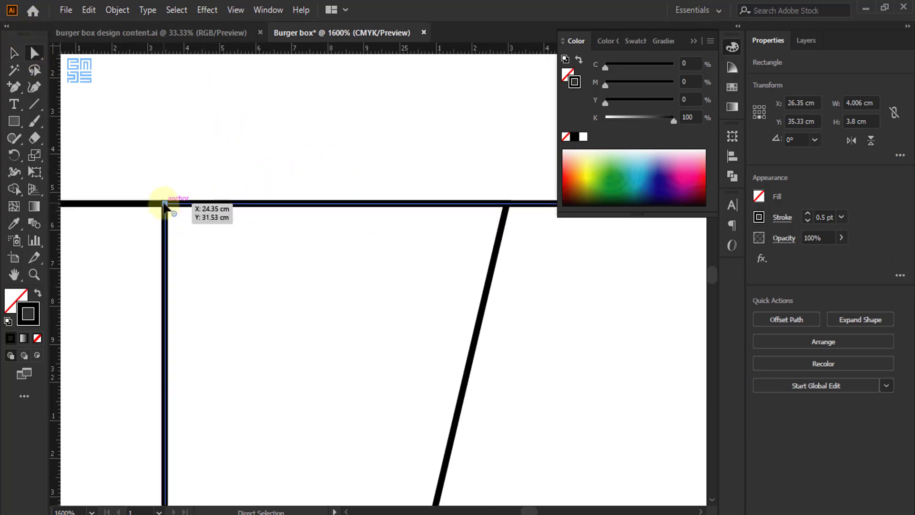
left_click(196, 150)
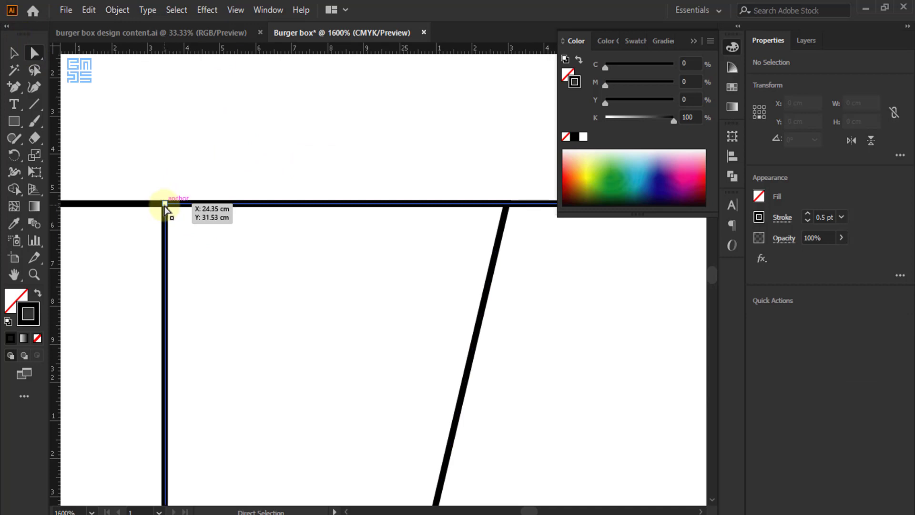
left_click_drag(164, 204, 506, 212)
scroll(180, 193, "down", 3)
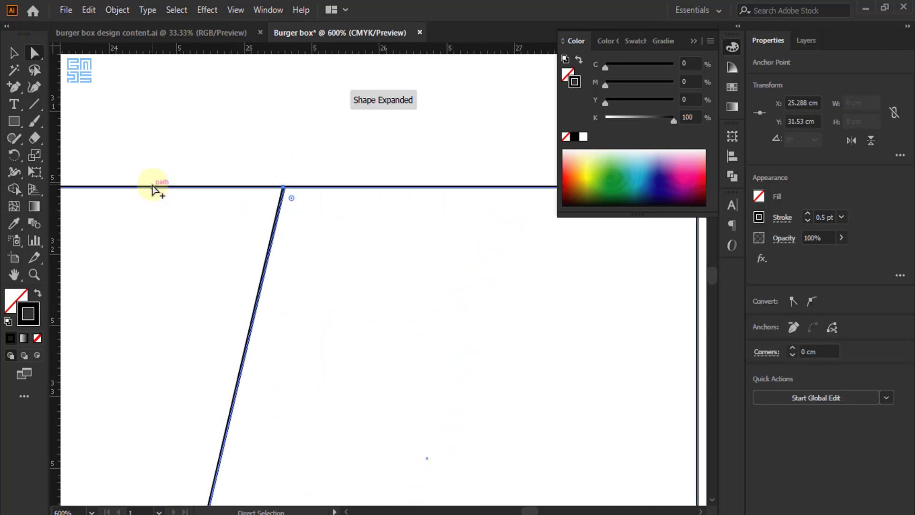
Using Outline view, snap that anchor point exactly onto the upper panel's top-right corner, and restore Preview
key("ctrl+y")
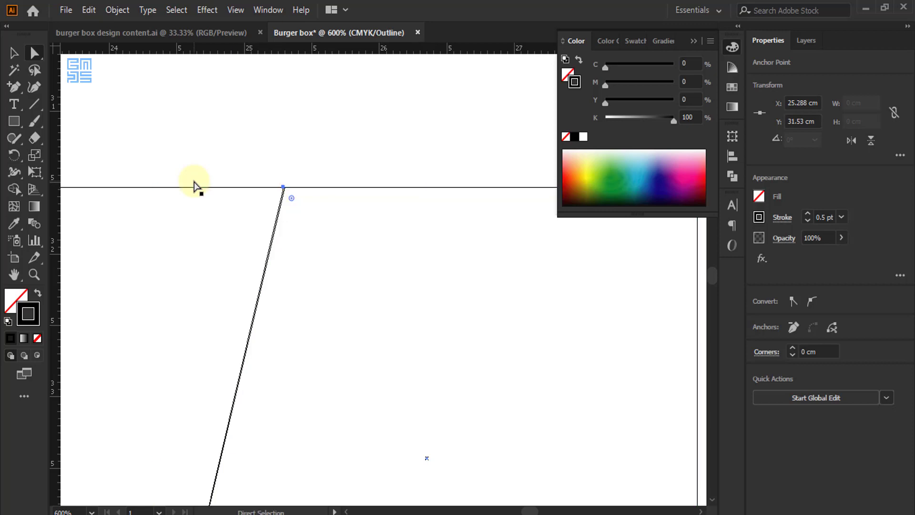
scroll(296, 190, "up", 4)
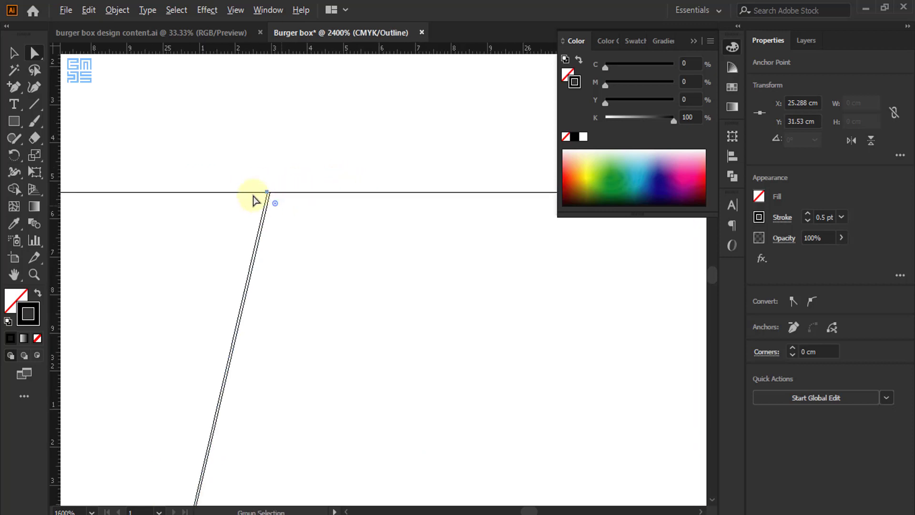
scroll(262, 198, "up", 6)
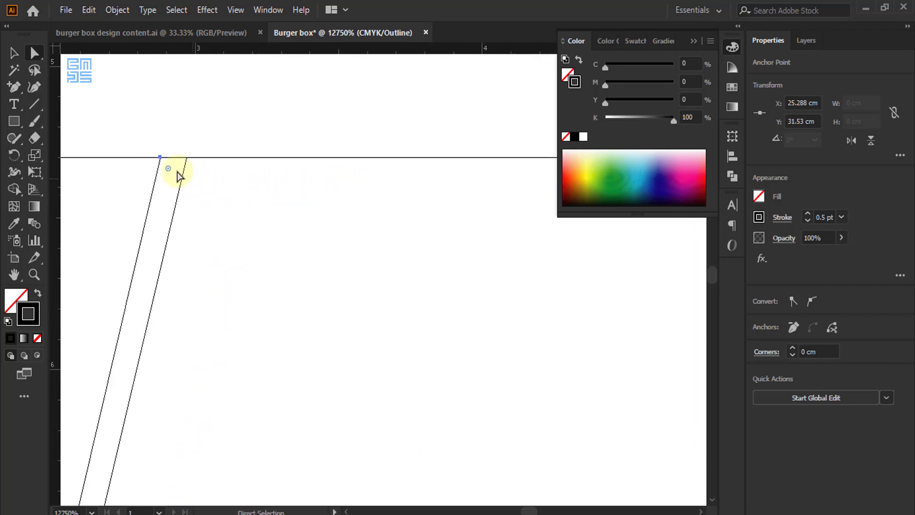
left_click_drag(159, 157, 186, 160)
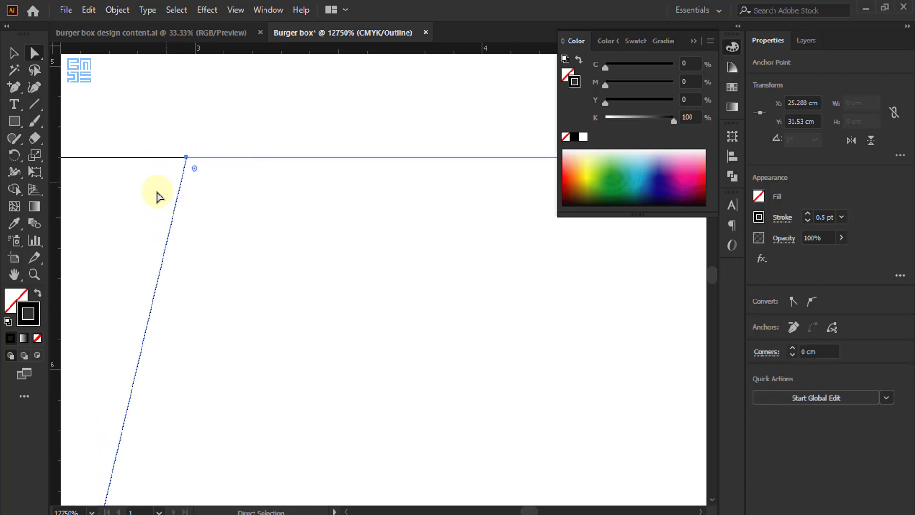
scroll(242, 176, "down", 3)
scroll(225, 157, "down", 8)
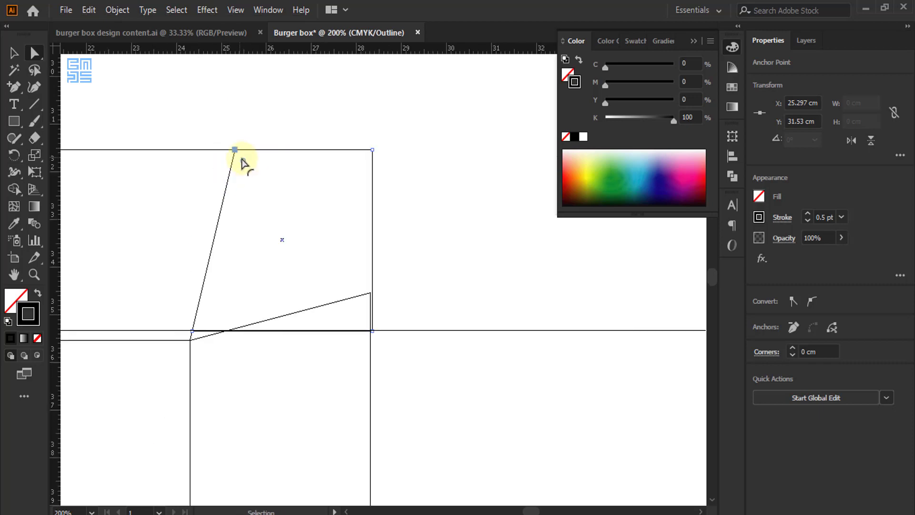
key("ctrl+y")
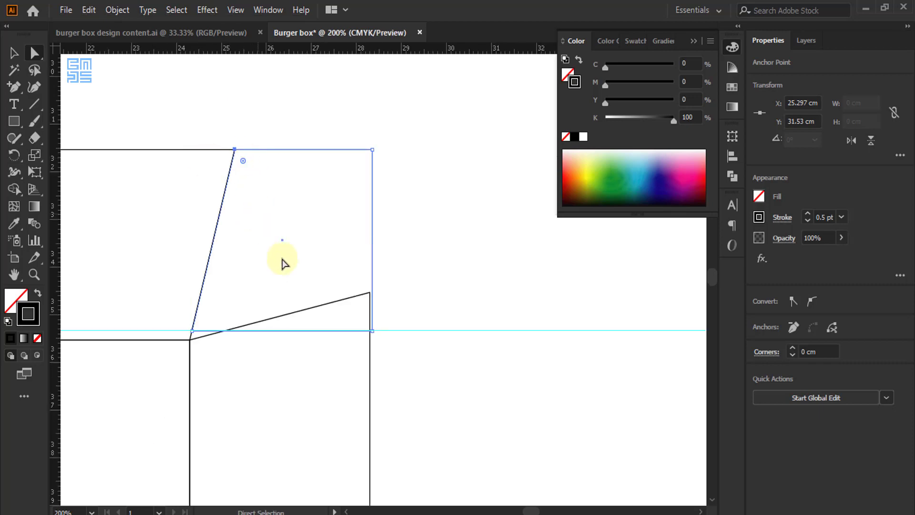
Move both outer corner points of the flap inward together, making the flap about 3.64 cm wide
left_click_drag(301, 278, 342, 289)
key("v")
left_click(458, 248)
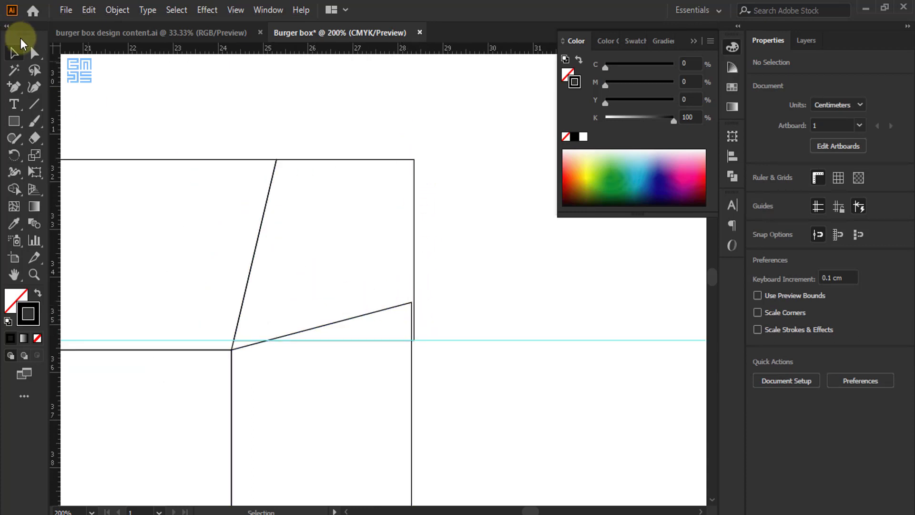
left_click(414, 160)
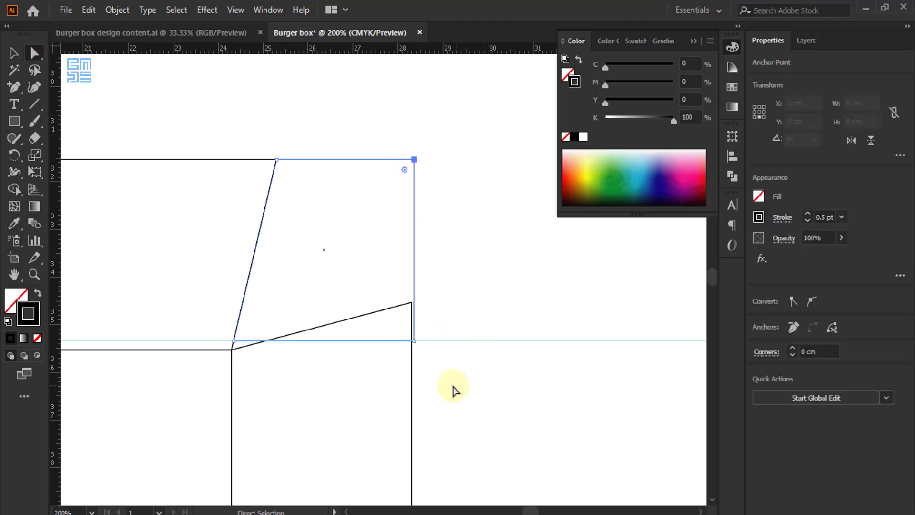
left_click(413, 341, "shift")
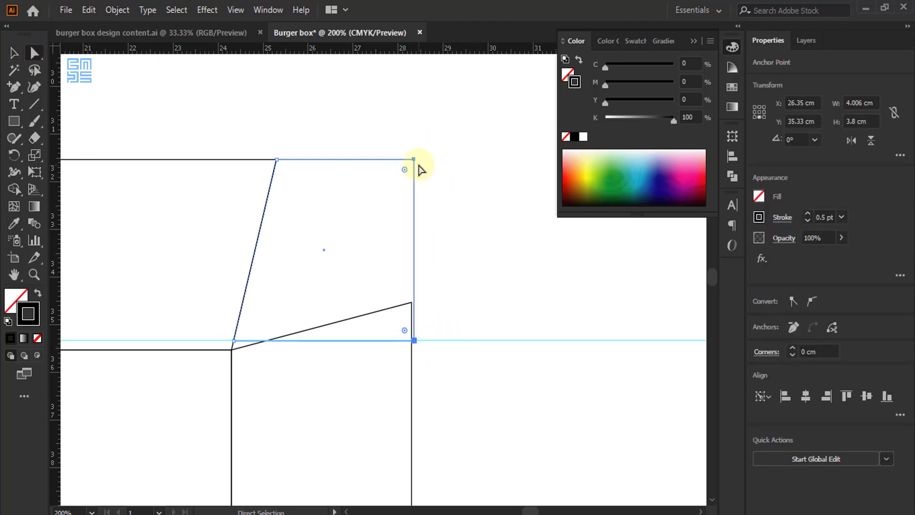
left_click_drag(414, 160, 397, 157)
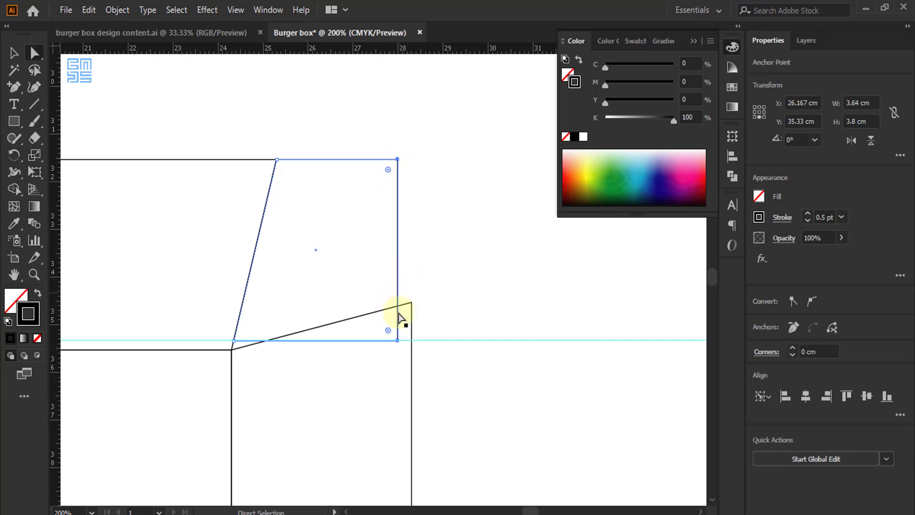
left_click(486, 341)
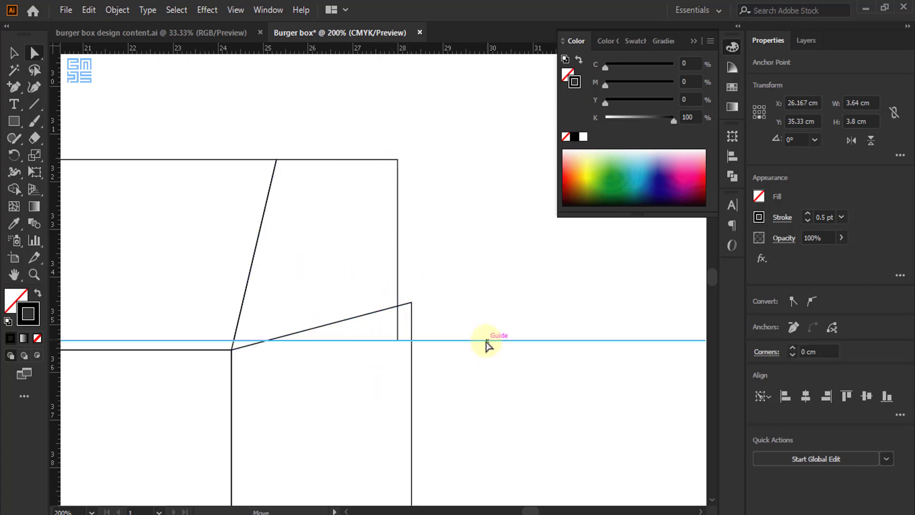
Raise the flap's lower-right corner so its bottom edge runs parallel to the side panel's slanted top edge with a small gap
left_click(404, 370)
left_click_drag(398, 341, 398, 342)
left_click_drag(397, 341, 395, 299)
left_click(454, 292)
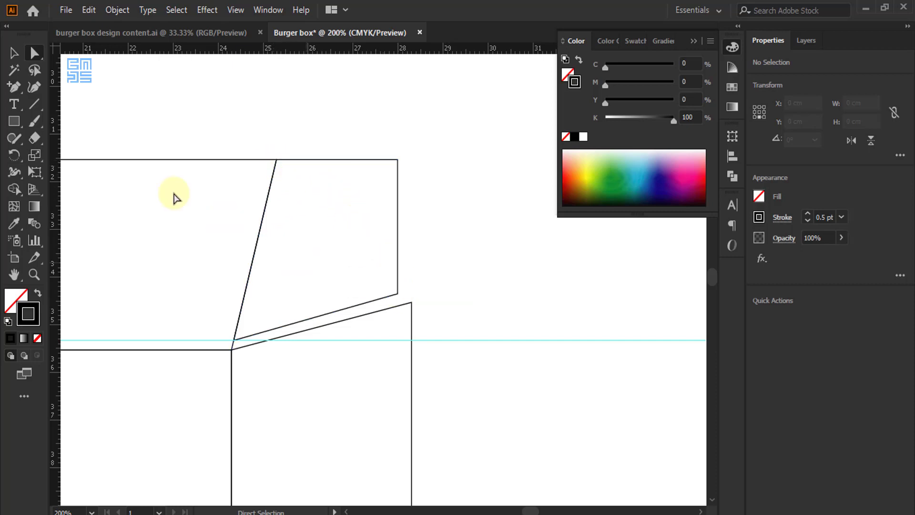
Lower the flap's upper-right corner to form a slanted top edge, and round the outer end with a 0.53 cm corner radius
left_click_drag(399, 161, 375, 274)
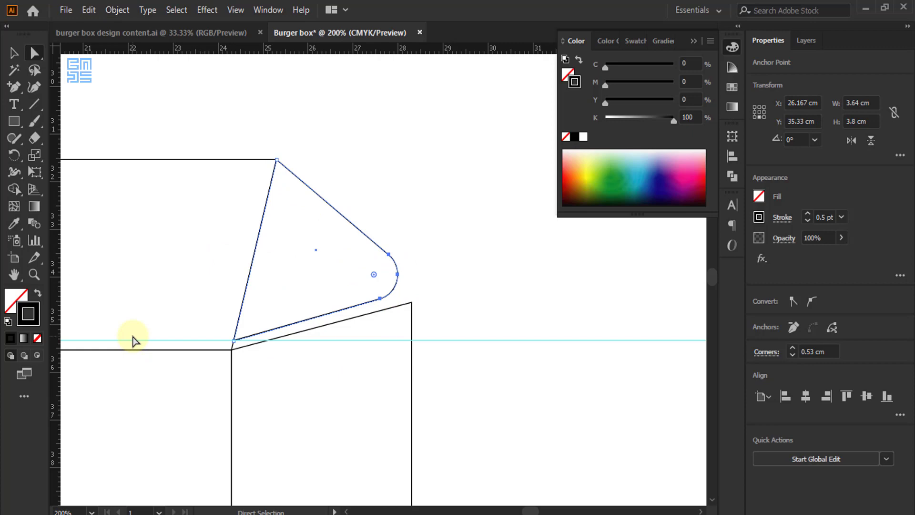
left_click(14, 52)
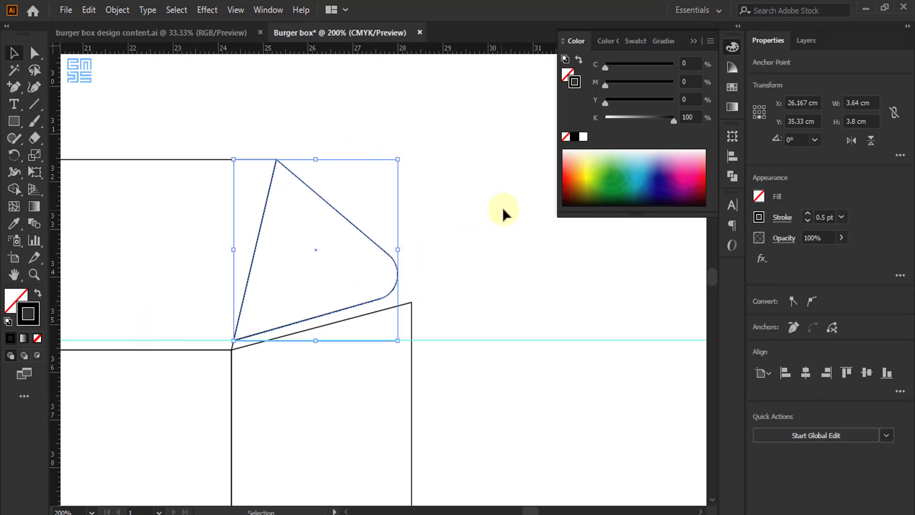
Place a copy of the rounded flap inside the upper panel and flip it horizontally about its centre
scroll(502, 208, "down", 2)
left_click_drag(429, 229, 279, 225)
left_click(733, 137)
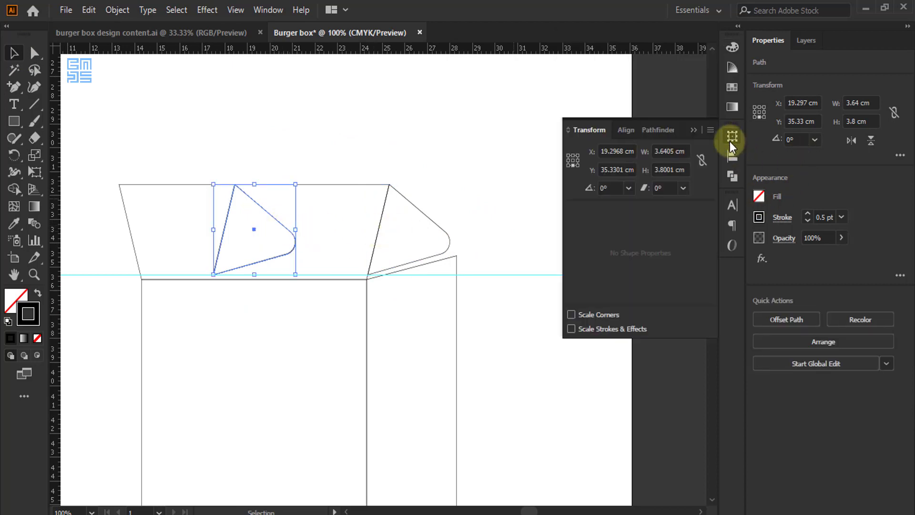
left_click(572, 156)
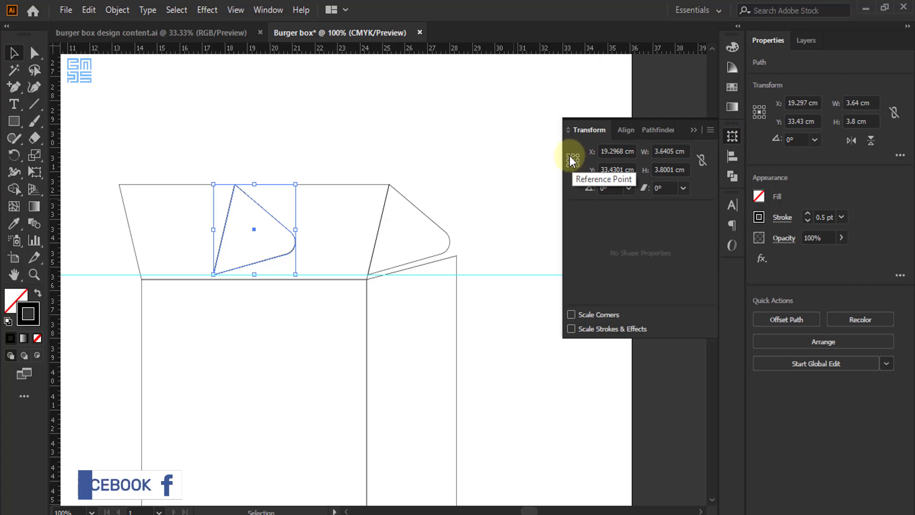
left_click(850, 139)
Move the flipped flap outside the upper panel, against the panel's left slanted edge
scroll(96, 201, "up", 2)
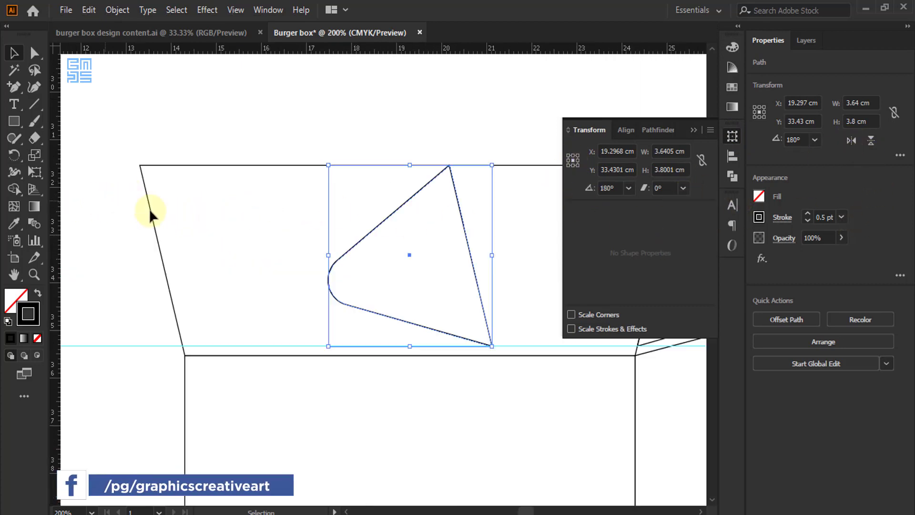
left_click_drag(464, 231, 121, 160)
scroll(121, 160, "up", 3)
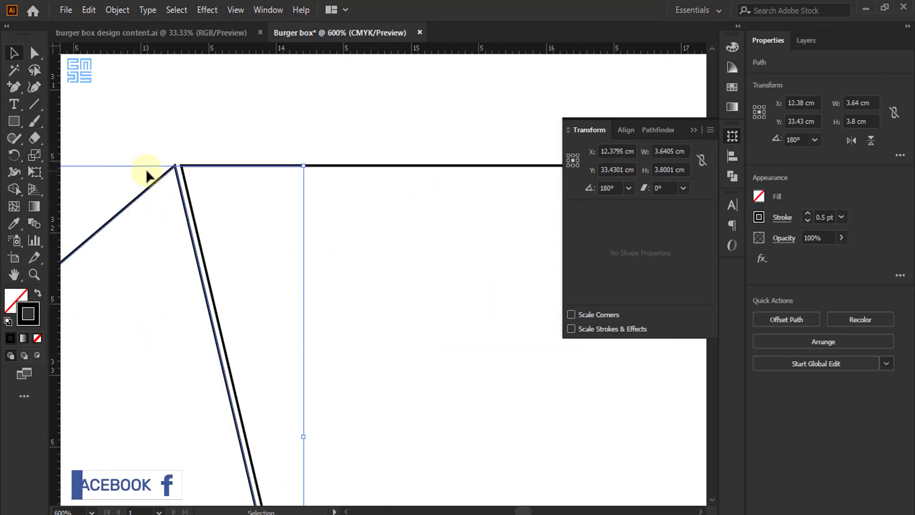
Using Outline view, snap the left flap's top corner exactly onto the upper panel's top-left corner, and restore Preview
key("ctrl+y")
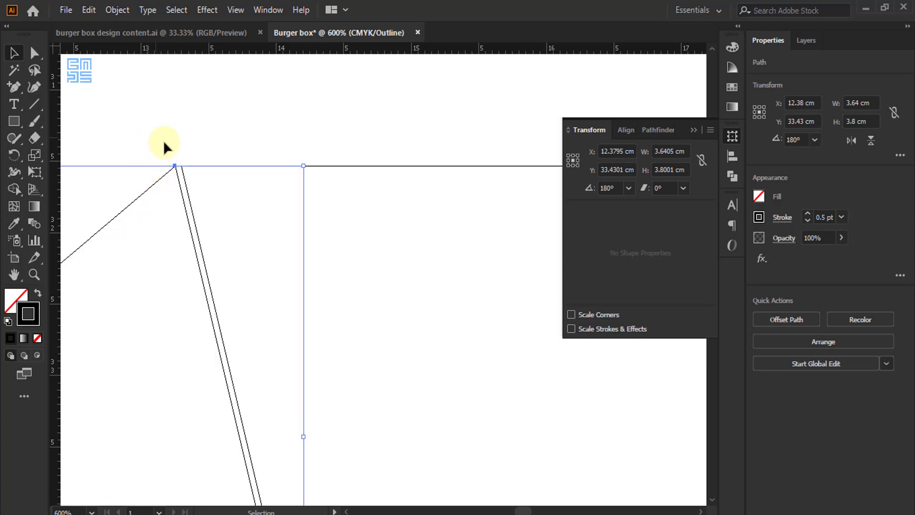
scroll(163, 140, "up", 5)
left_click(222, 206)
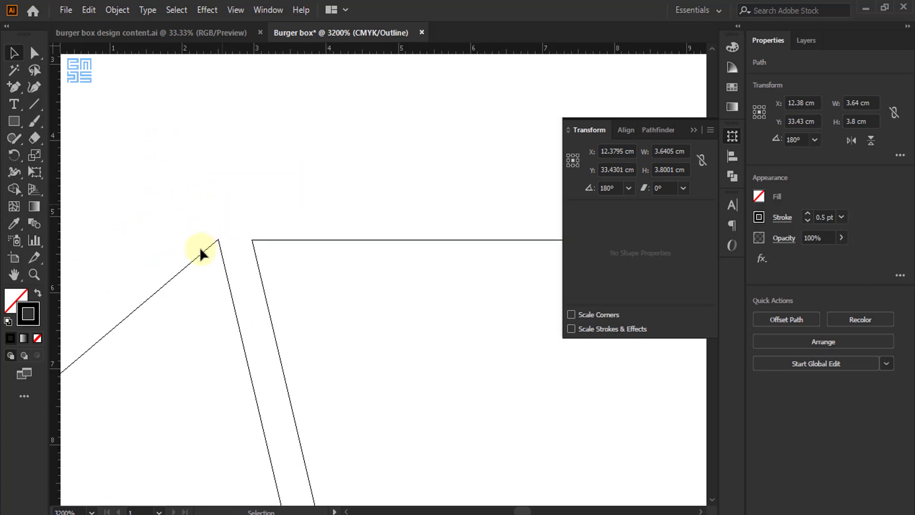
left_click_drag(218, 239, 251, 242)
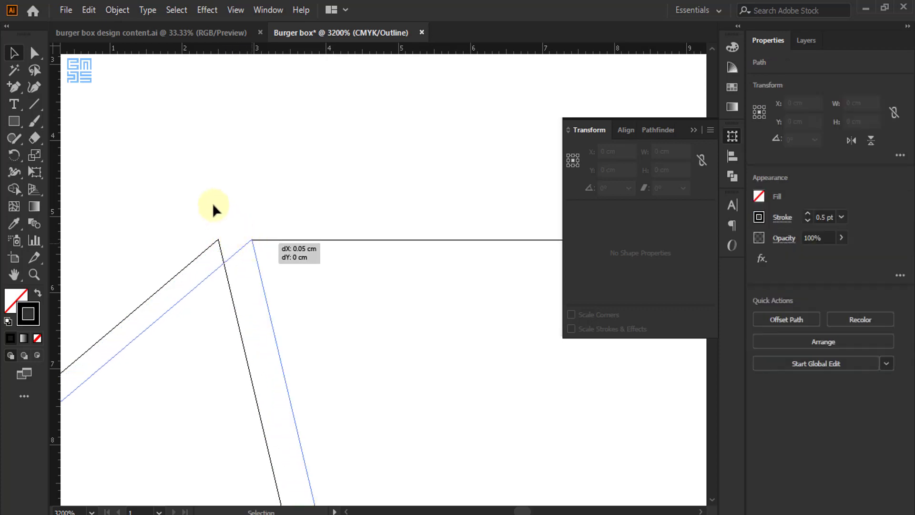
left_click(192, 205)
scroll(192, 205, "down", 3)
scroll(193, 208, "down", 6)
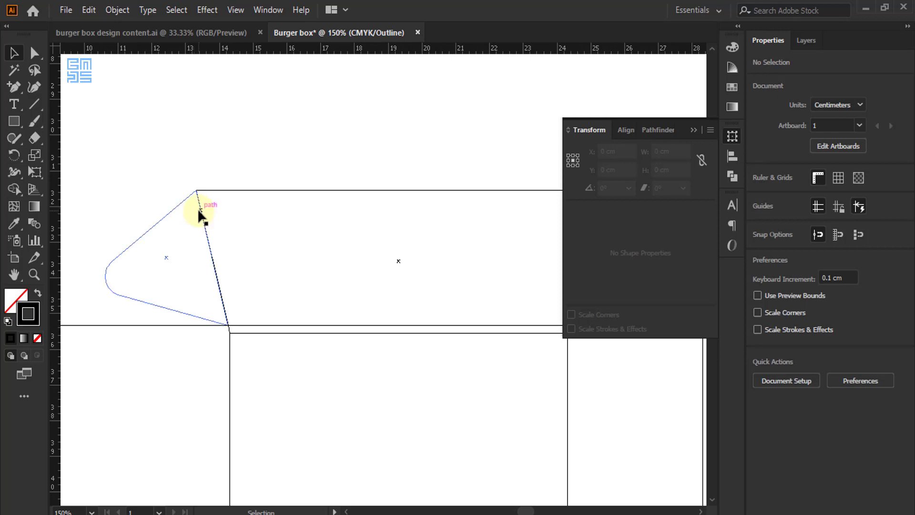
key("ctrl+y")
Delete the horizontal guide running across the box template
scroll(165, 192, "down", 3)
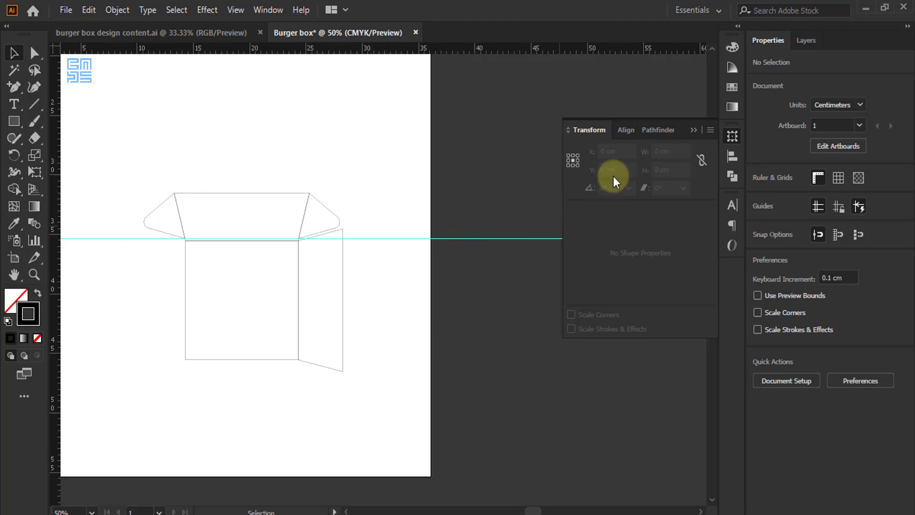
left_click(695, 132)
left_click_drag(416, 276, 406, 275)
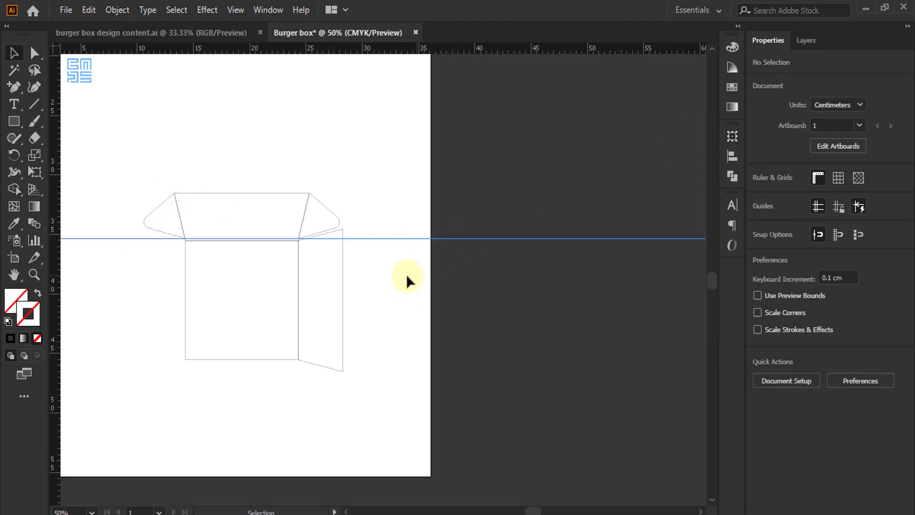
key("Delete")
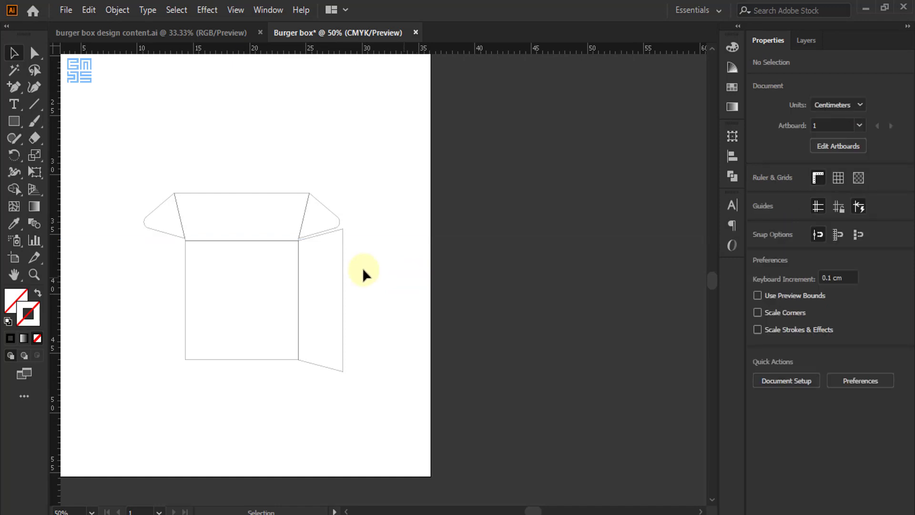
Copy the right side panel to the left side of the base and flip the copy horizontally
scroll(201, 260, "up", 2)
scroll(395, 266, "down", 1)
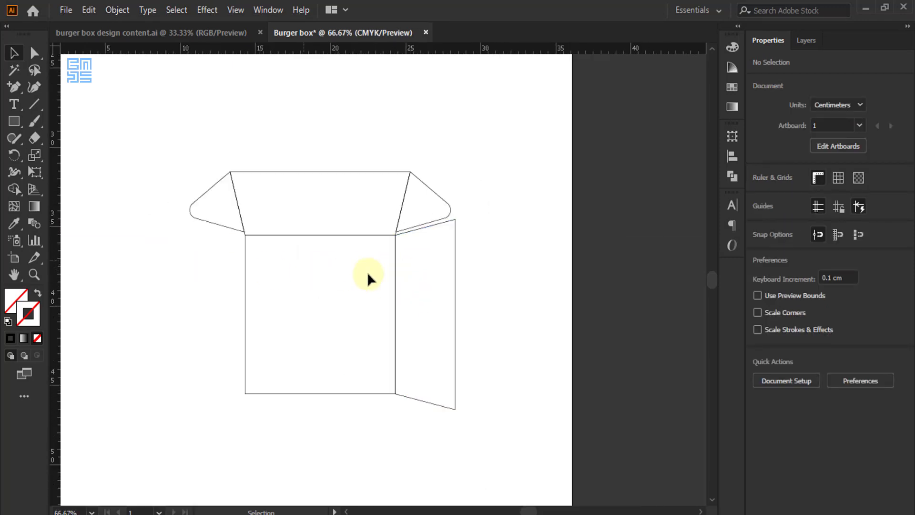
left_click(457, 283)
left_click_drag(456, 286, 258, 248)
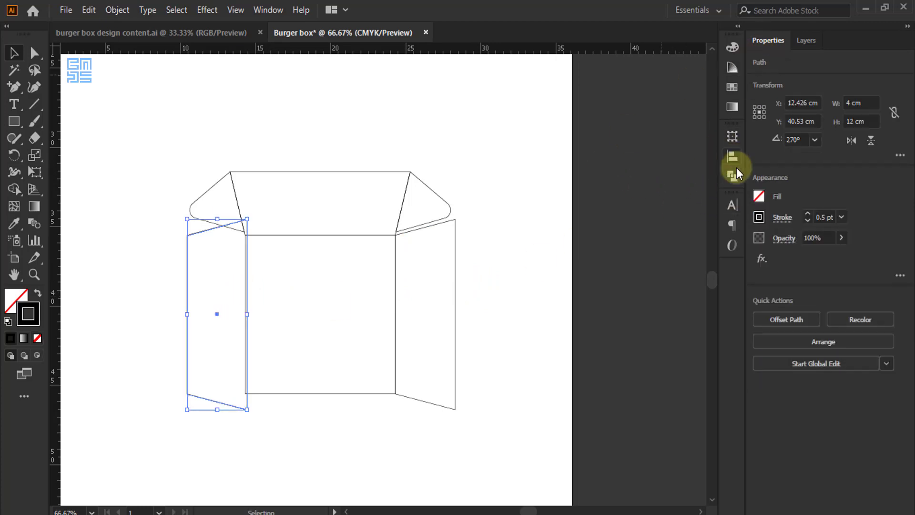
left_click(852, 141)
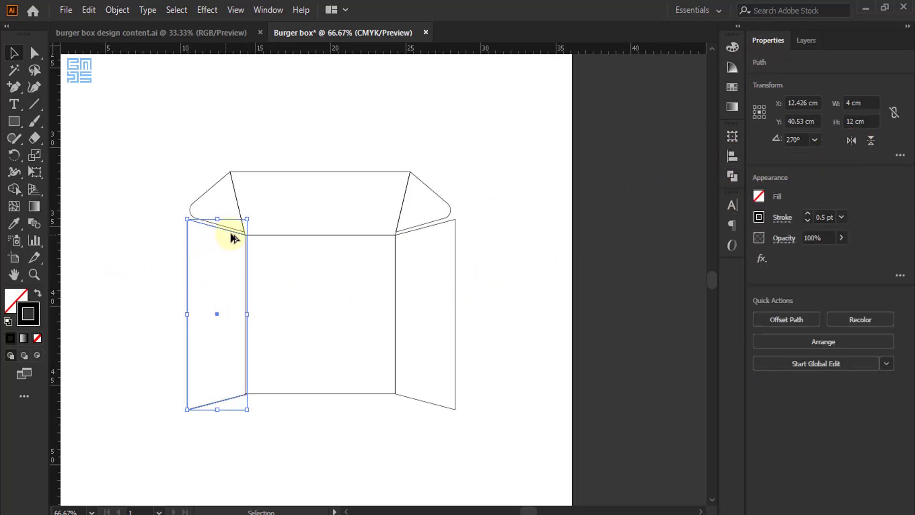
Snap the left side panel's inner top corner onto the base's top-left corner, and check the alignment in Outline view
scroll(232, 238, "up", 5)
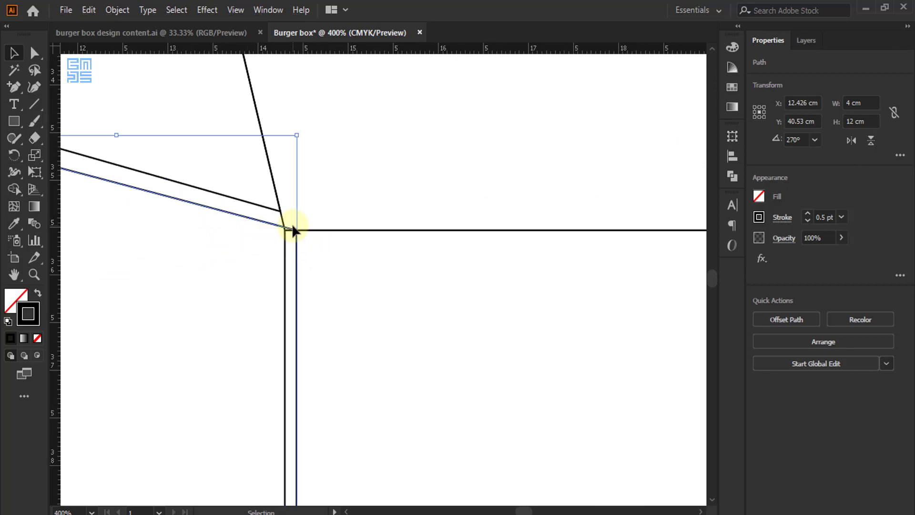
scroll(293, 230, "up", 2)
left_click_drag(300, 247, 278, 255)
key("ctrl+y")
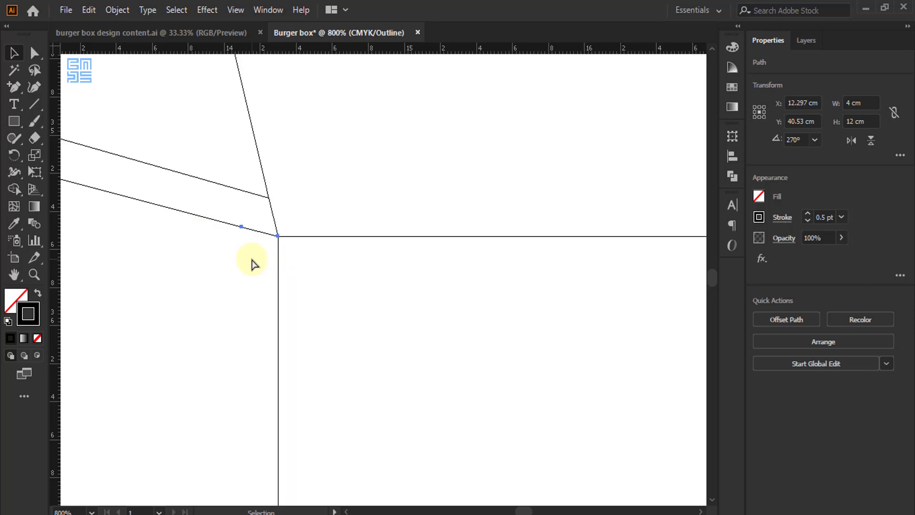
scroll(291, 241, "up", 3)
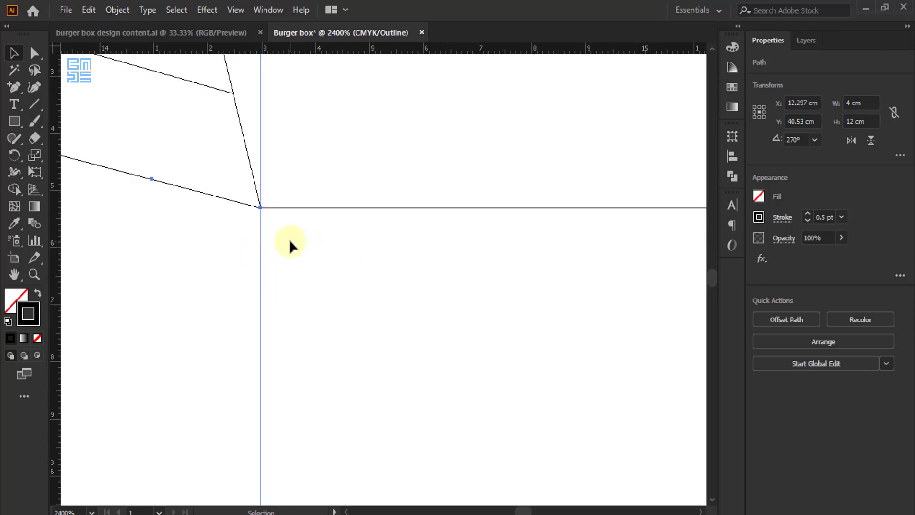
Restore Preview view and deselect the left side panel
key("a")
key("ctrl+y")
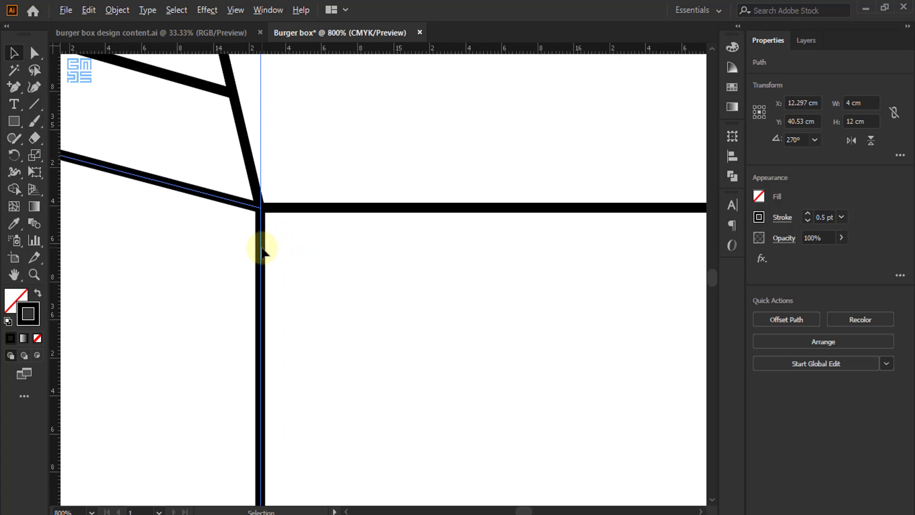
scroll(229, 245, "down", 2)
key("v")
scroll(229, 246, "down", 3)
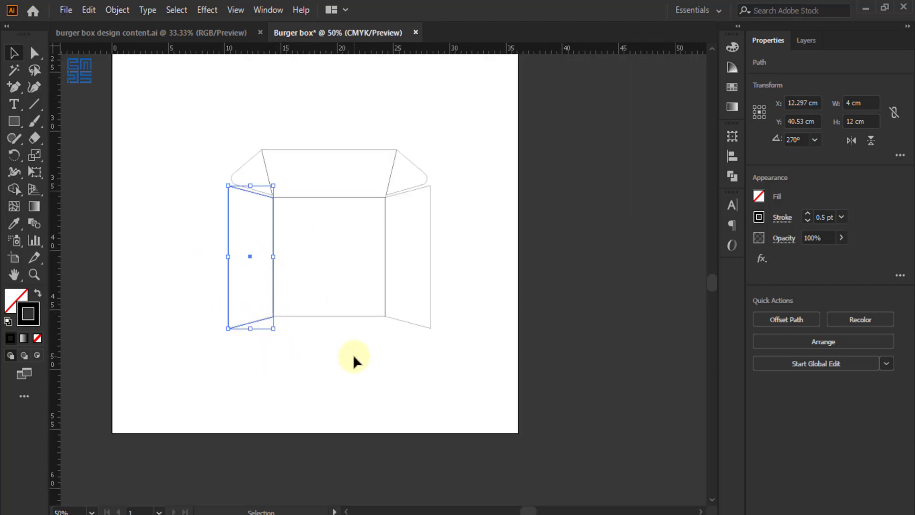
left_click(353, 354)
Check the reference box's corner in the design content document, then copy the template's upper panel with both flaps below the base, flipped vertically
left_click(233, 33)
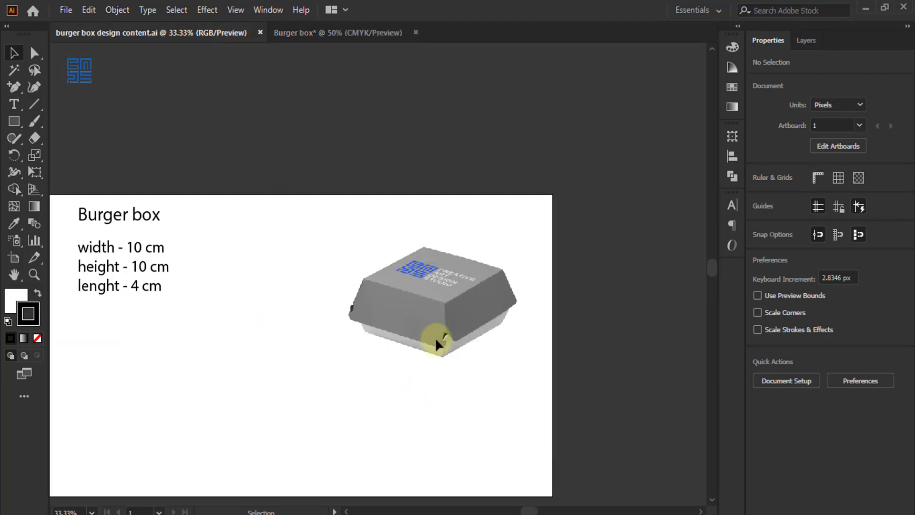
scroll(429, 329, "up", 2)
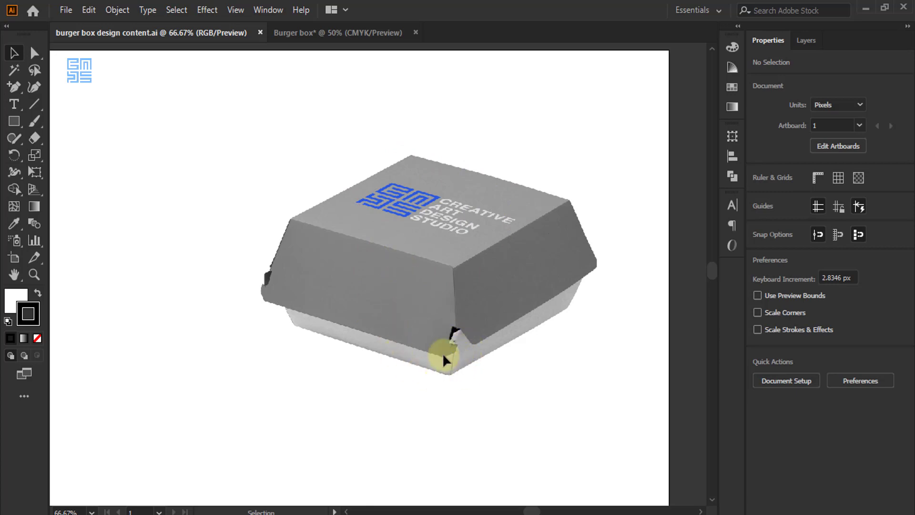
scroll(450, 352, "up", 2)
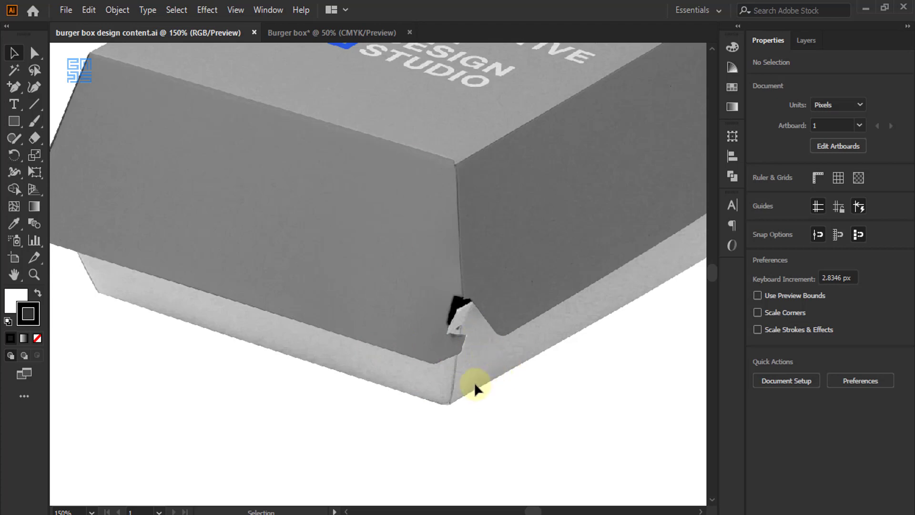
scroll(500, 400, "down", 3)
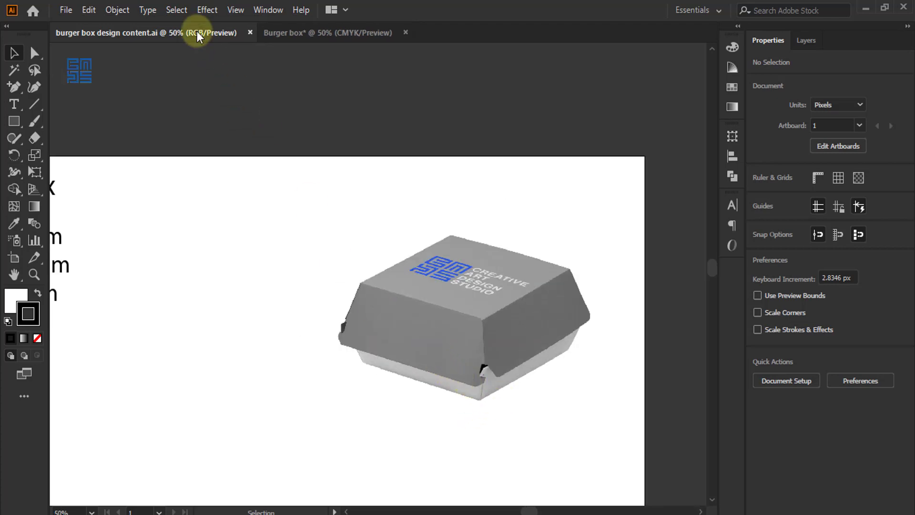
left_click(296, 34)
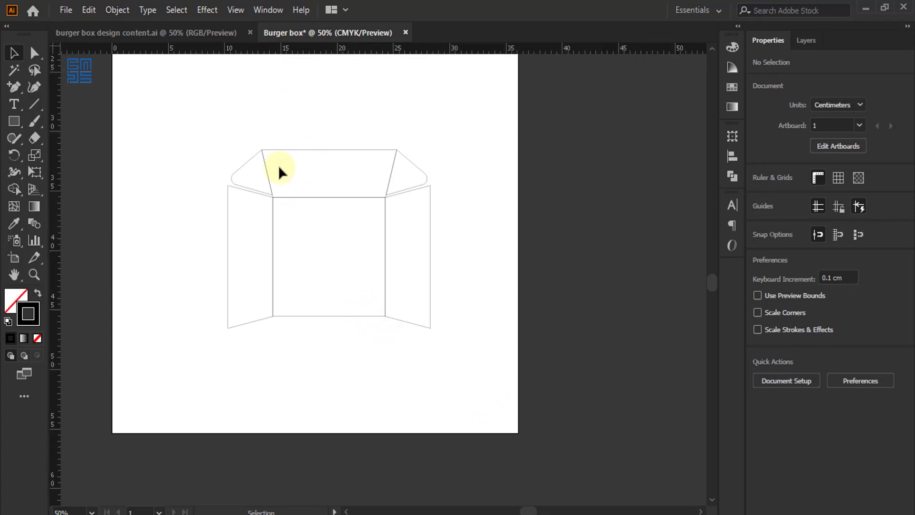
left_click_drag(322, 159, 428, 167)
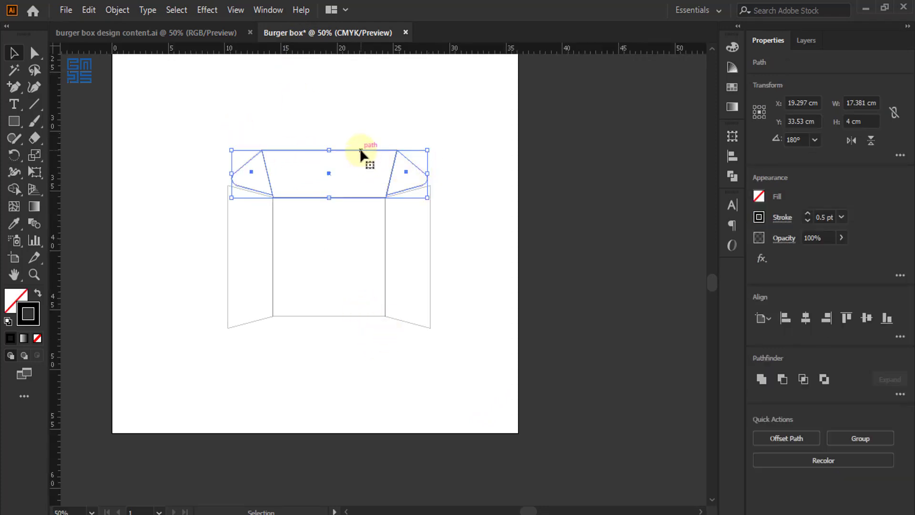
left_click_drag(359, 148, 360, 361)
left_click(871, 140)
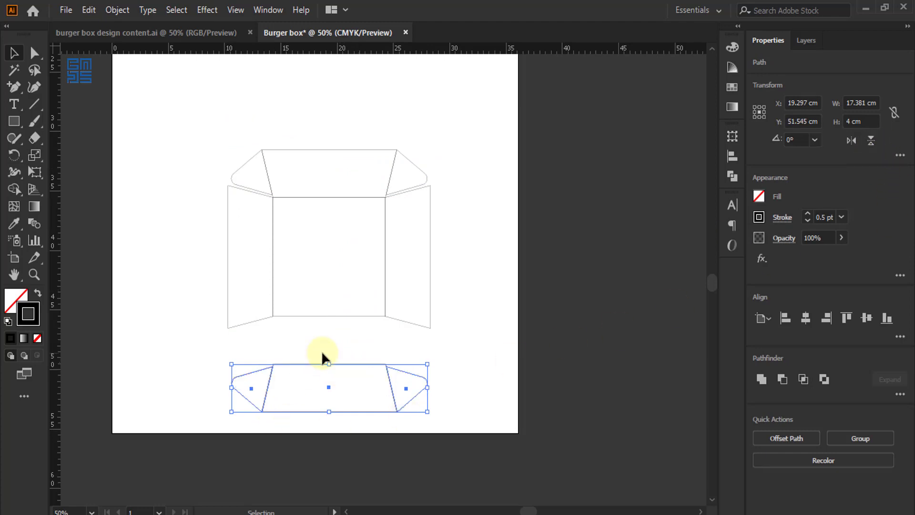
Snap the flipped panel and its flaps onto the base's bottom edge, check the right corner in Outline view, and deselect
scroll(327, 355, "up", 3)
left_click_drag(502, 387, 508, 241)
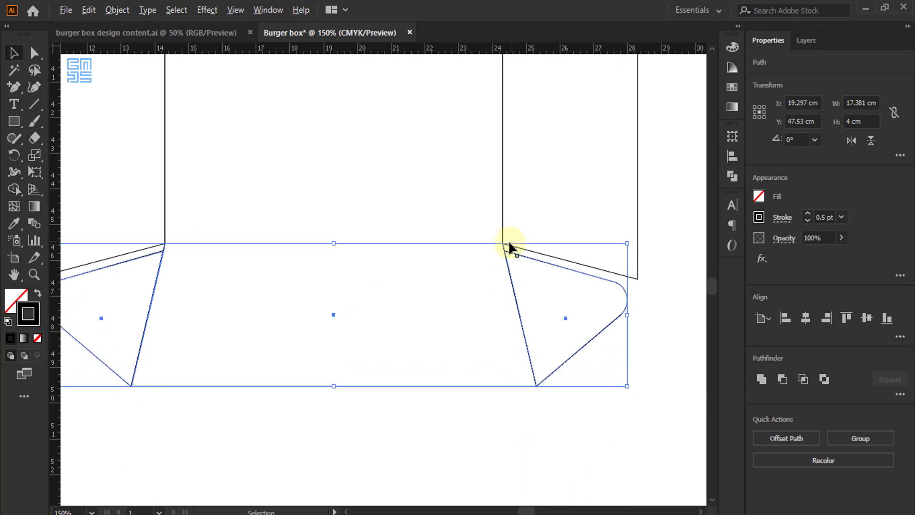
scroll(508, 241, "up", 4)
scroll(496, 274, "up", 2)
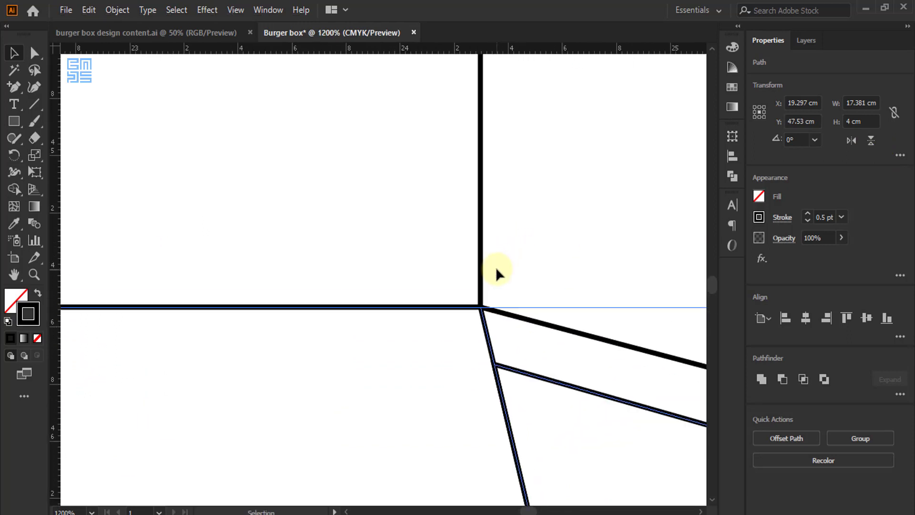
key("a")
key("ctrl+y")
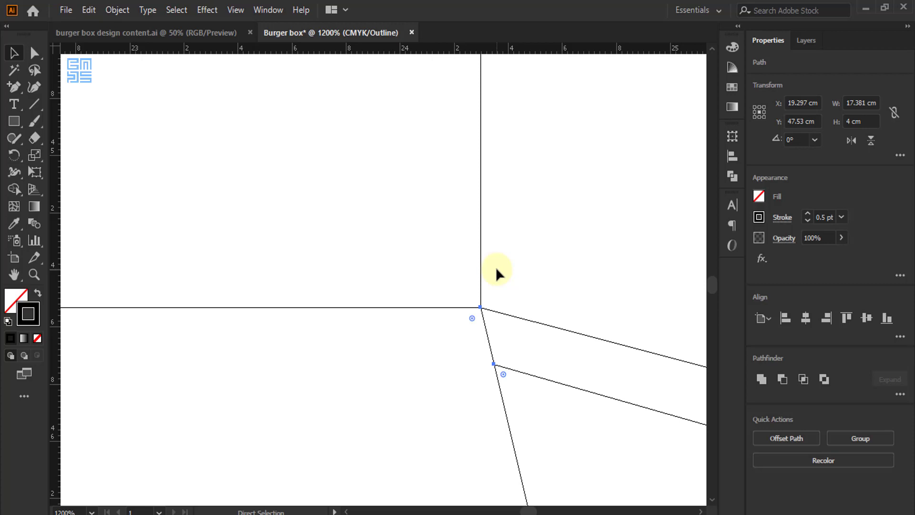
key("ctrl+y")
key("v")
scroll(427, 276, "down", 4)
key("ctrl+y")
scroll(429, 333, "down", 4)
left_click(421, 377)
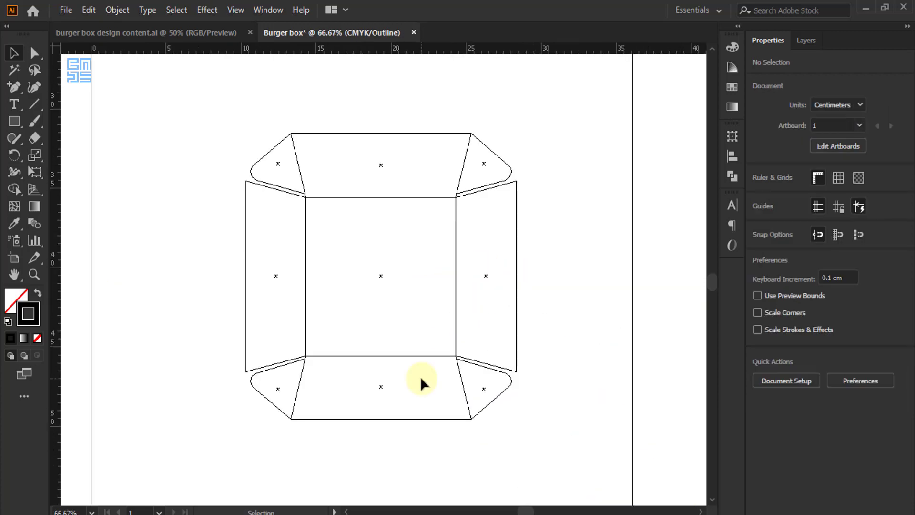
Examine the lower panel's outer corners and compare them with the front edge of the reference burger box
scroll(381, 431, "up", 2)
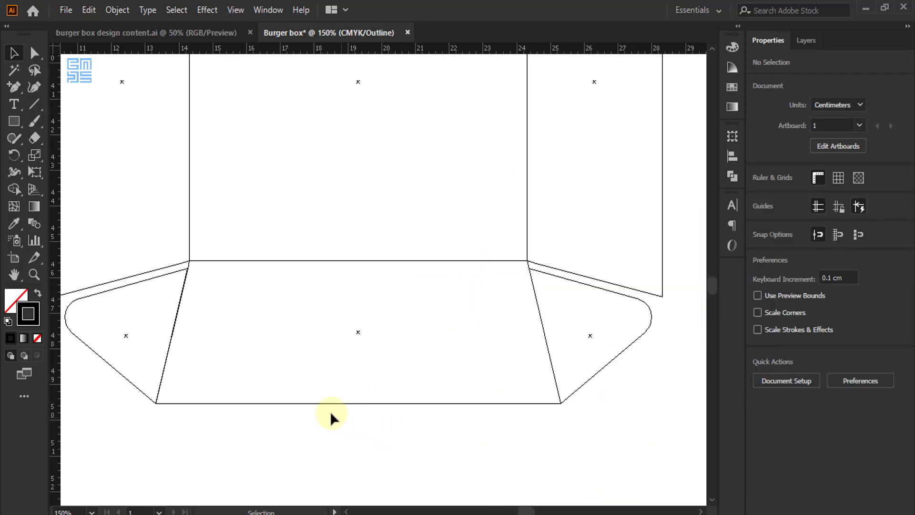
scroll(329, 410, "down", 2)
scroll(278, 393, "up", 2)
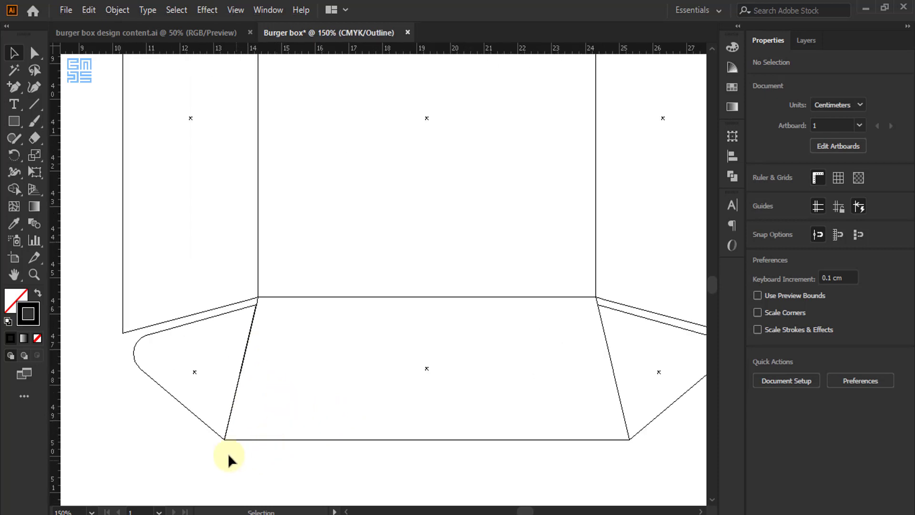
scroll(259, 339, "up", 2)
scroll(240, 307, "down", 2)
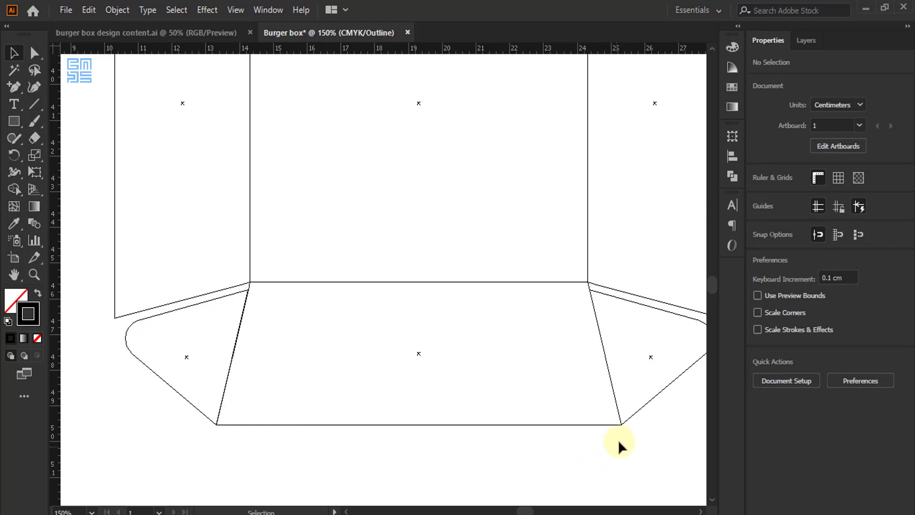
left_click(195, 33)
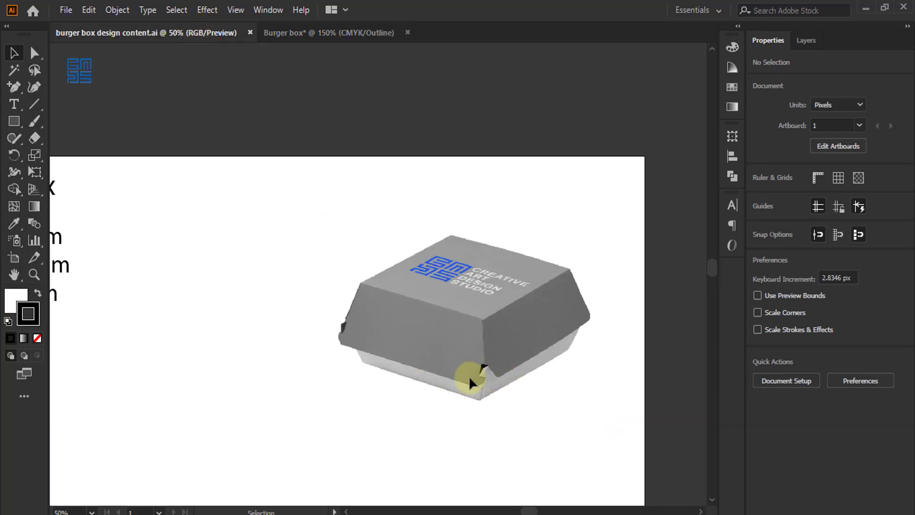
left_click(310, 34)
scroll(236, 219, "down", 1)
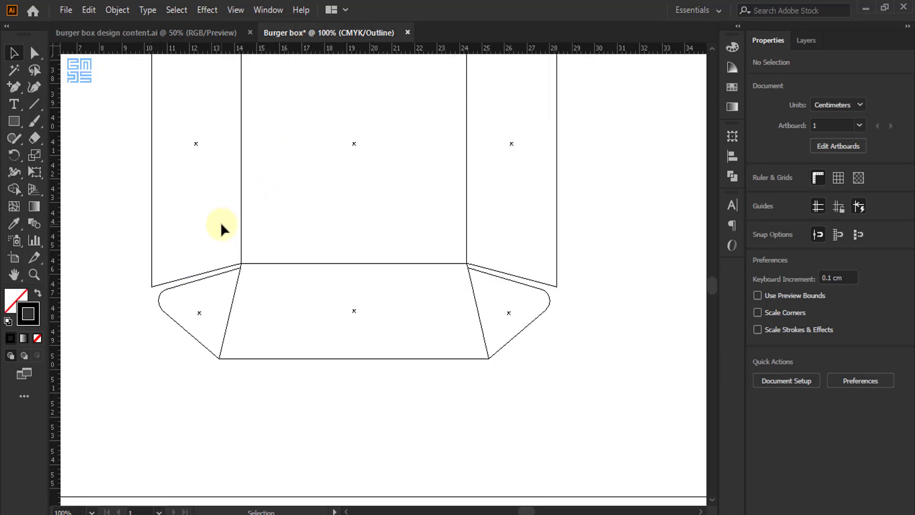
Draw a rectangle 12 cm wide and about 0.64 cm high along the lower panel's bottom edge
left_click(14, 123)
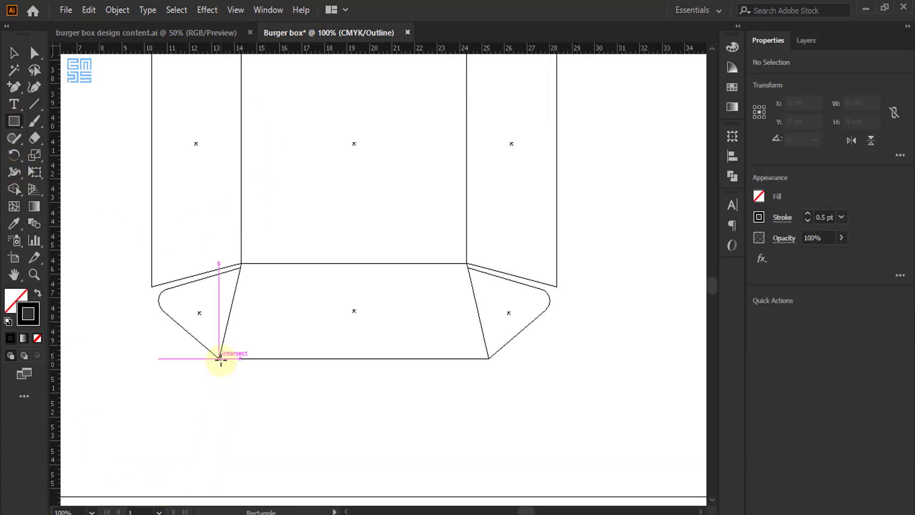
left_click_drag(220, 358, 487, 373)
key("v")
key("ctrl+equal")
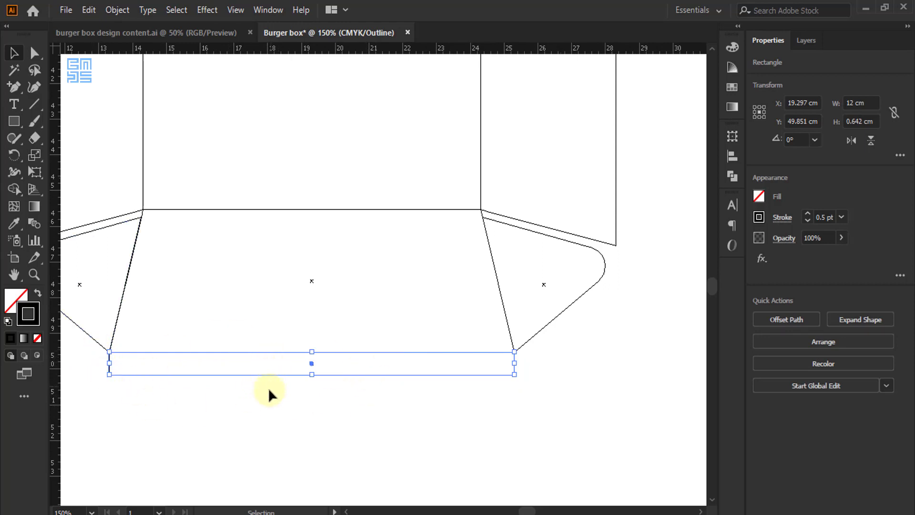
Set the rectangle's height to 1 cm from its top-center reference point, and deselect it
left_click(731, 136)
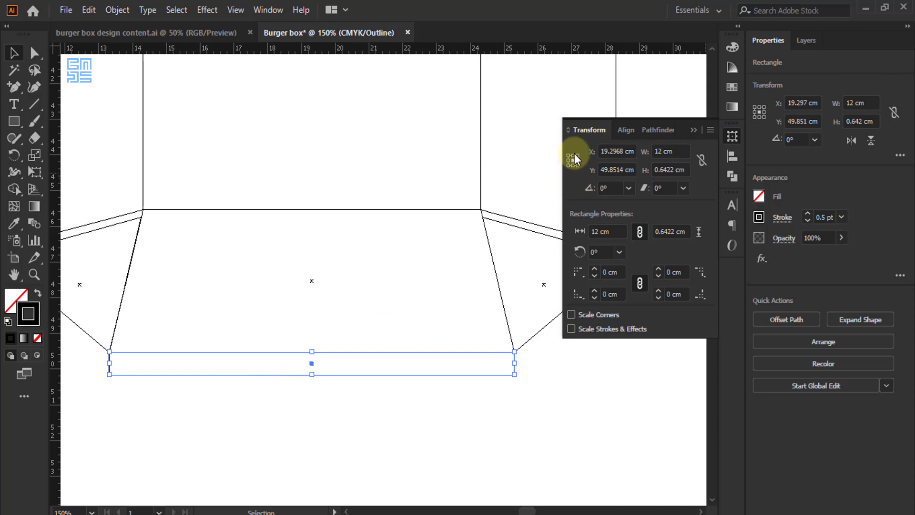
left_click(573, 159)
left_click(674, 169)
type("1")
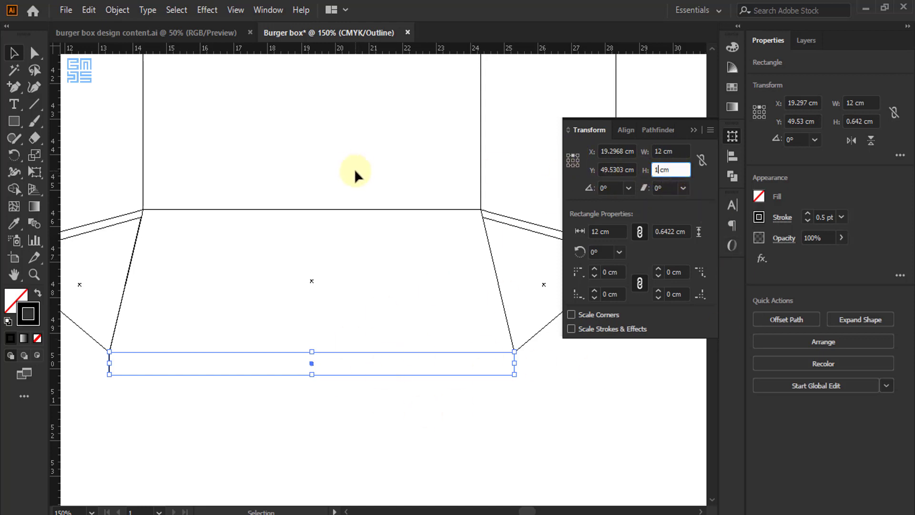
key("Return")
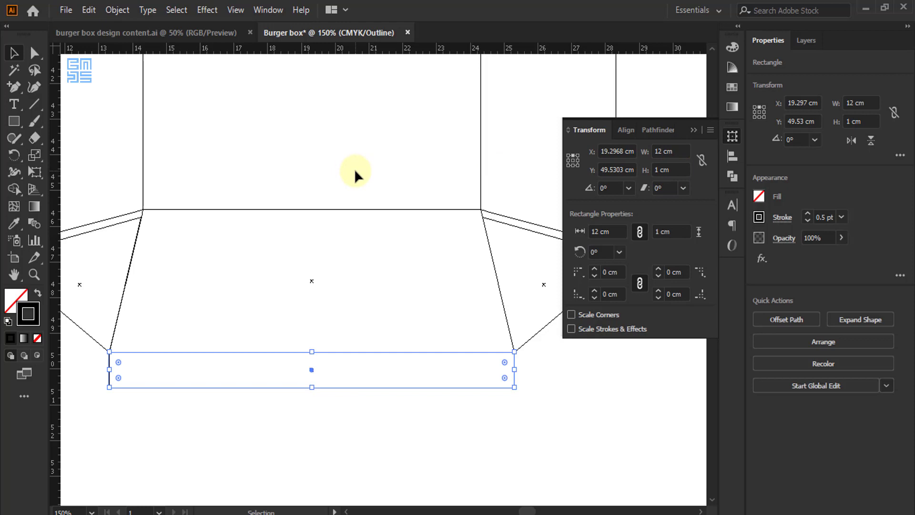
left_click(456, 404)
Copy the 1 cm strip straight down below the original, and set the original strip's height to 0.5 cm
scroll(411, 362, "down", 2)
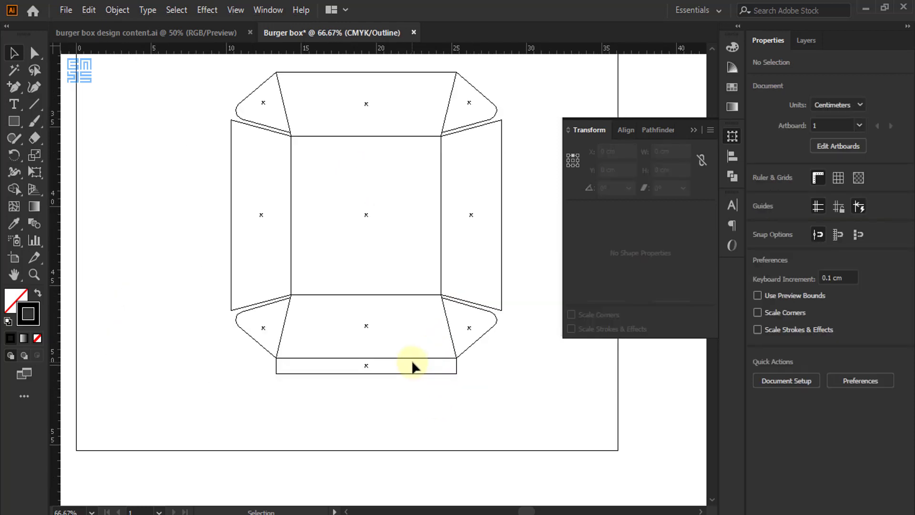
scroll(414, 363, "up", 2)
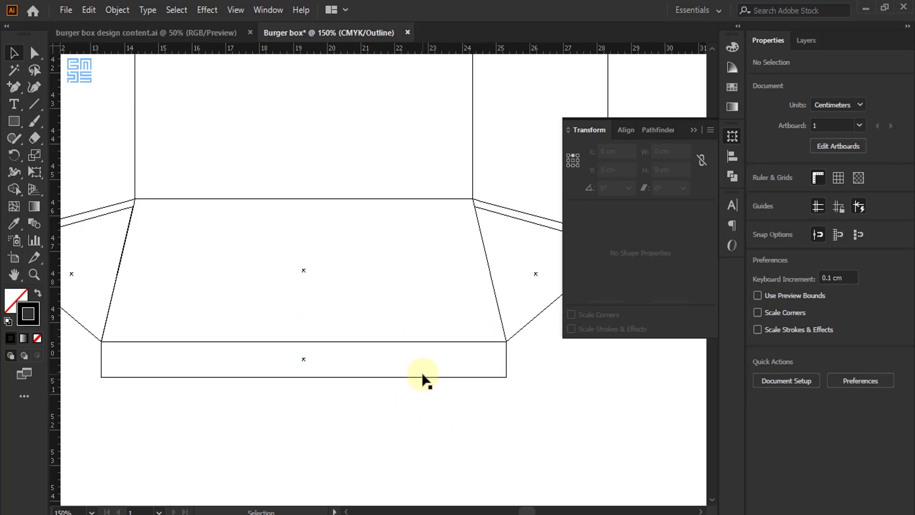
scroll(431, 356, "down", 1)
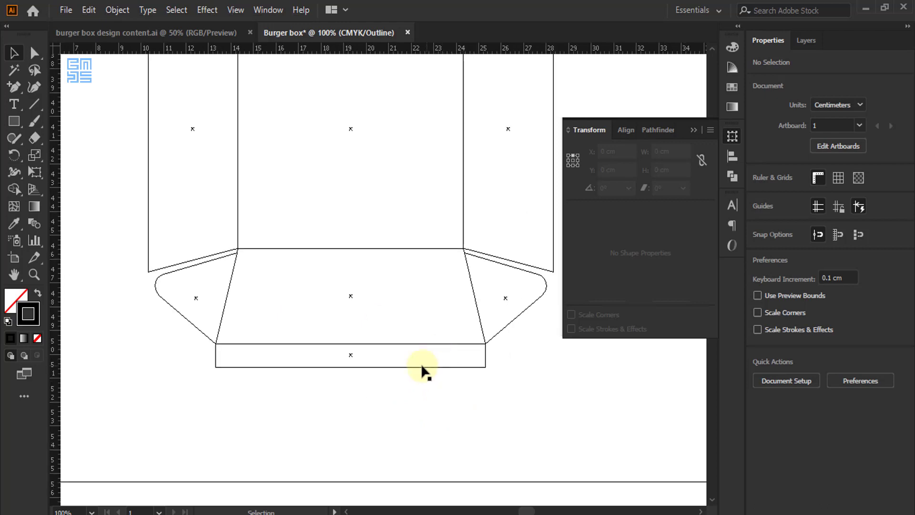
left_click_drag(413, 367, 358, 361)
scroll(358, 361, "up", 2)
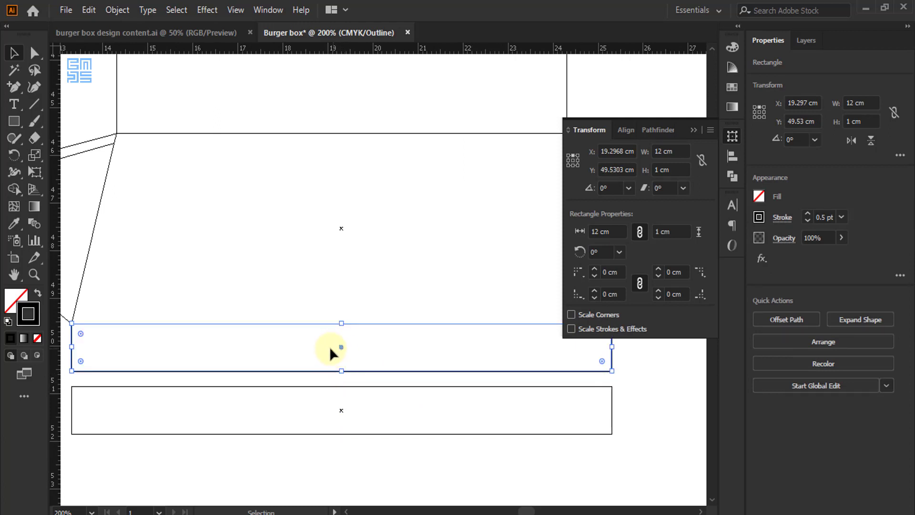
scroll(337, 353, "up", 2)
left_click_drag(355, 386, 353, 361)
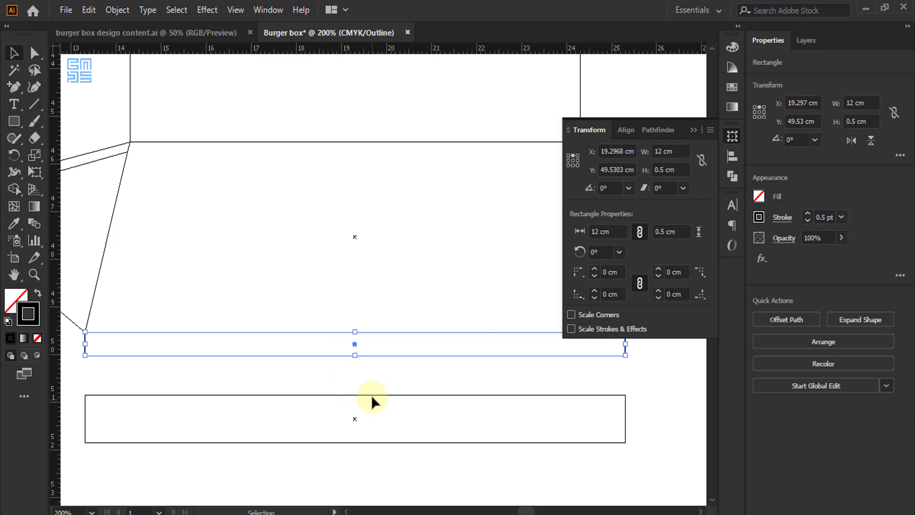
Snap the 1 cm copy against the 0.5 cm strip's bottom edge, checking the right corner in Outline view before restoring Preview
left_click_drag(371, 395, 372, 354)
left_click(650, 362)
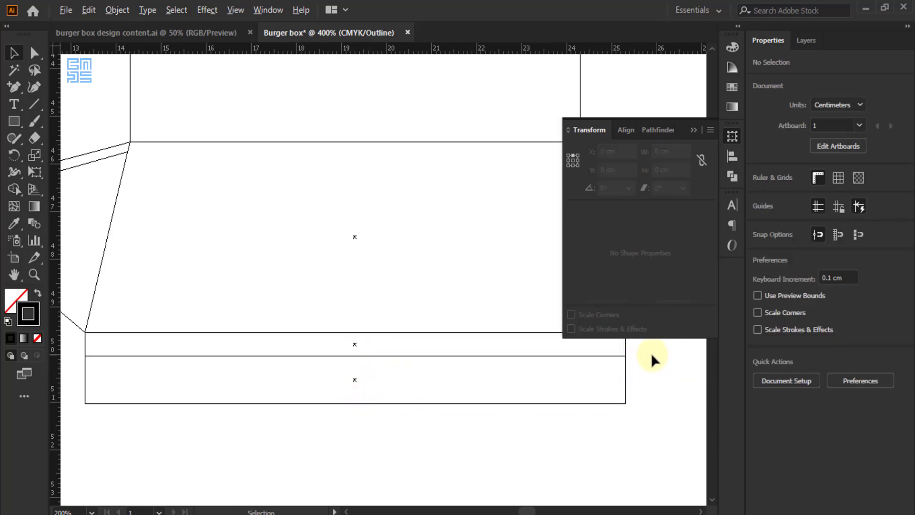
scroll(648, 360, "up", 4)
key("ctrl+y")
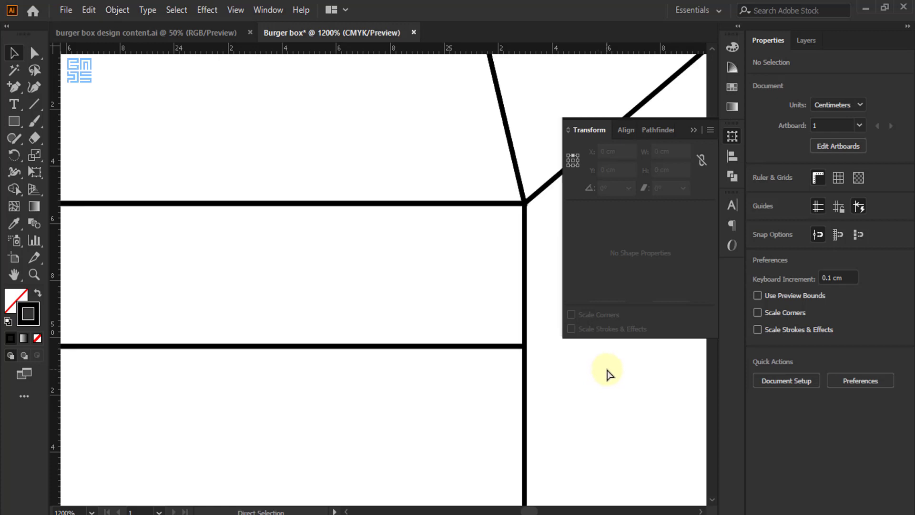
key("ctrl+y")
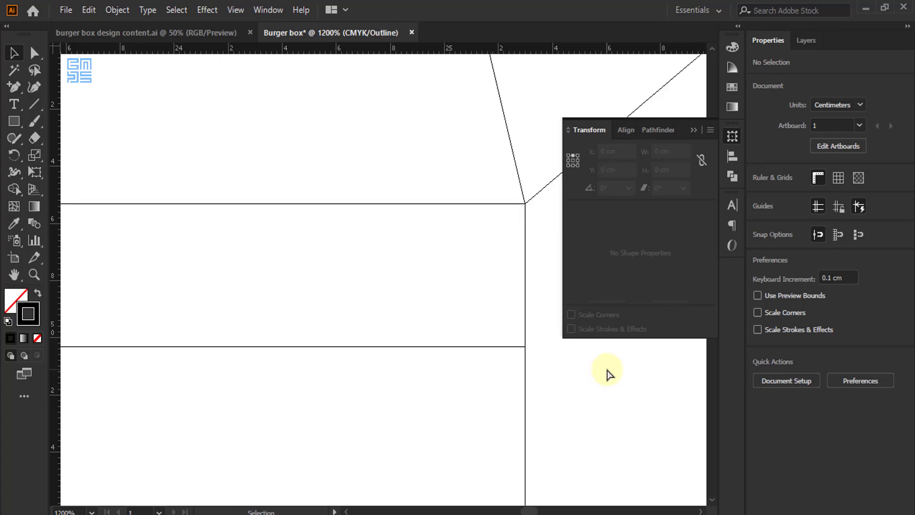
scroll(509, 345, "down", 2)
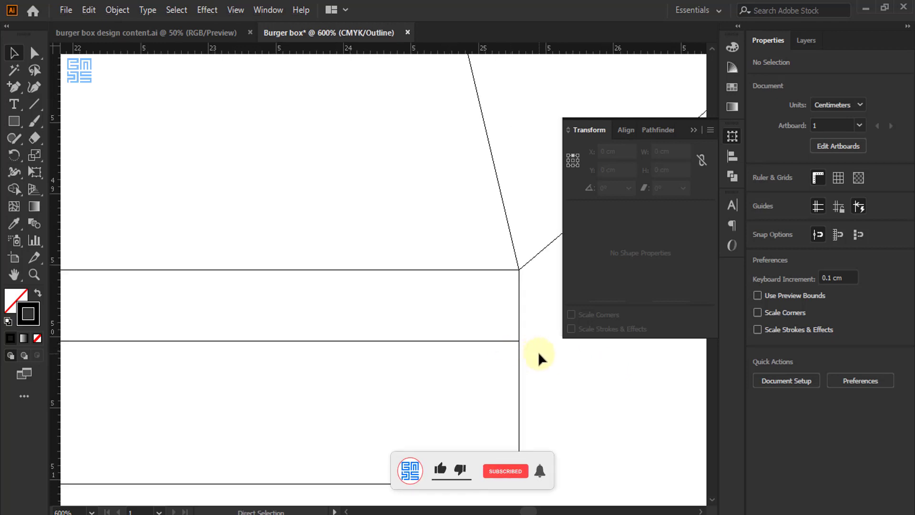
key("ctrl+y")
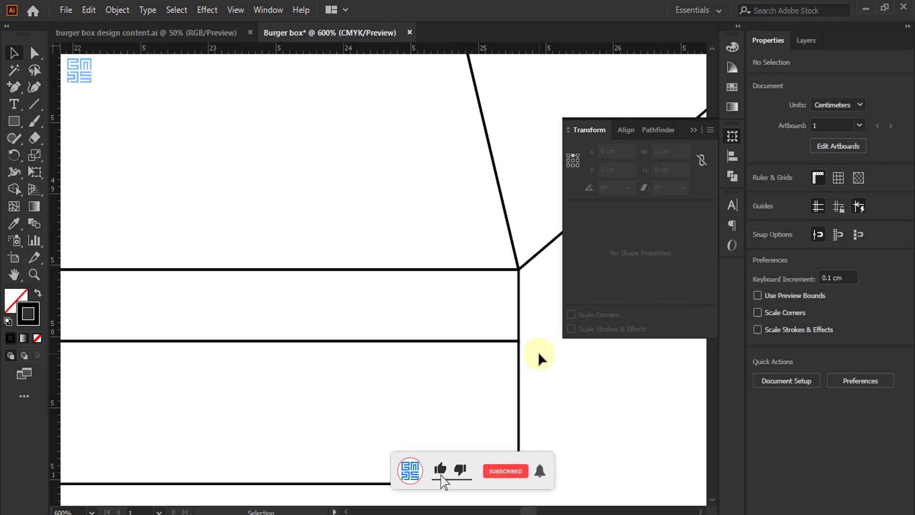
left_click(692, 132)
scroll(595, 318, "down", 6)
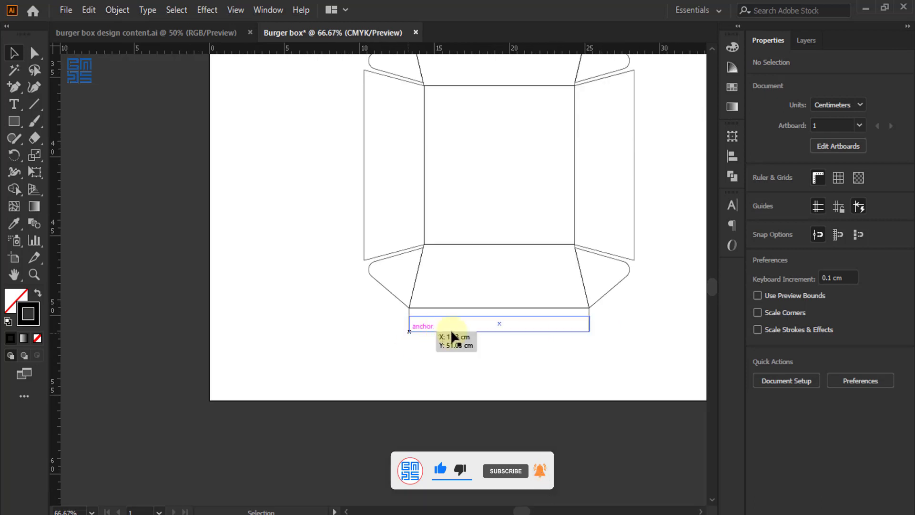
scroll(506, 322, "up", 3)
scroll(233, 317, "down", 1)
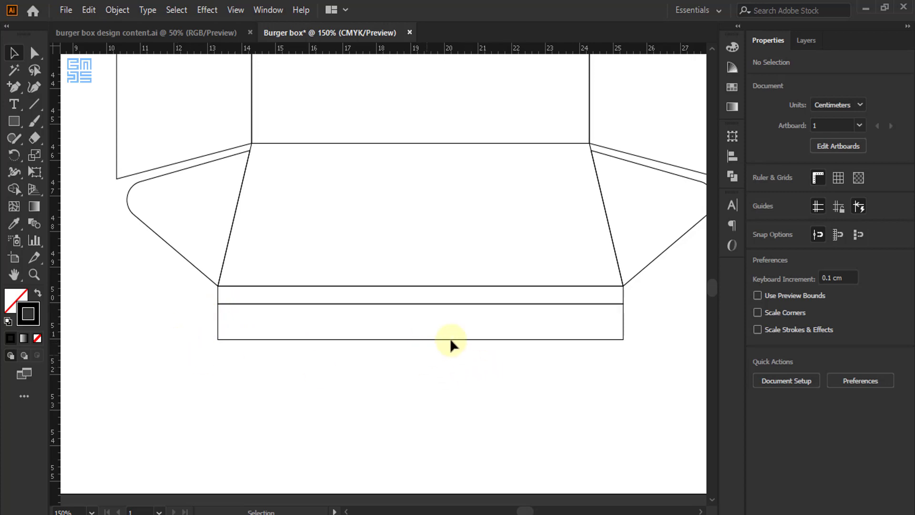
Set the width of the 1 cm high bottom strip to 13 cm from its center, and deselect it
left_click_drag(427, 353, 465, 324)
scroll(317, 378, "down", 2)
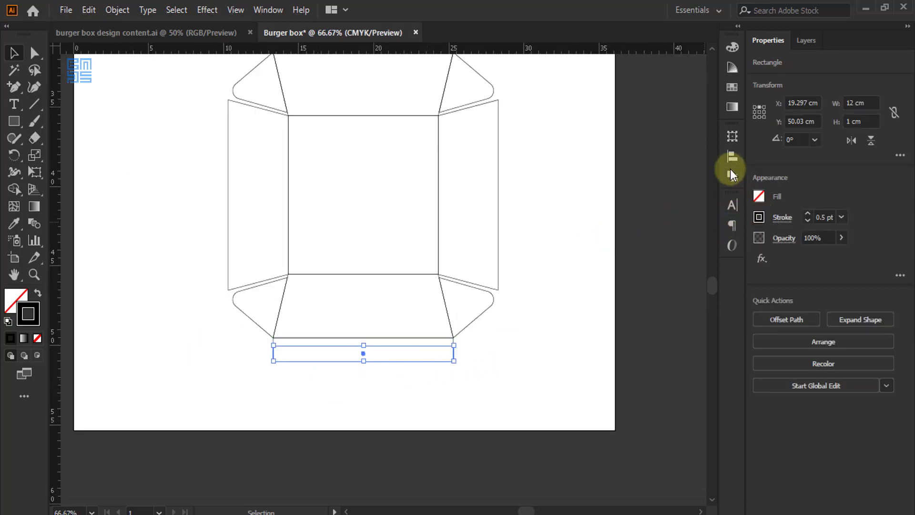
left_click(732, 137)
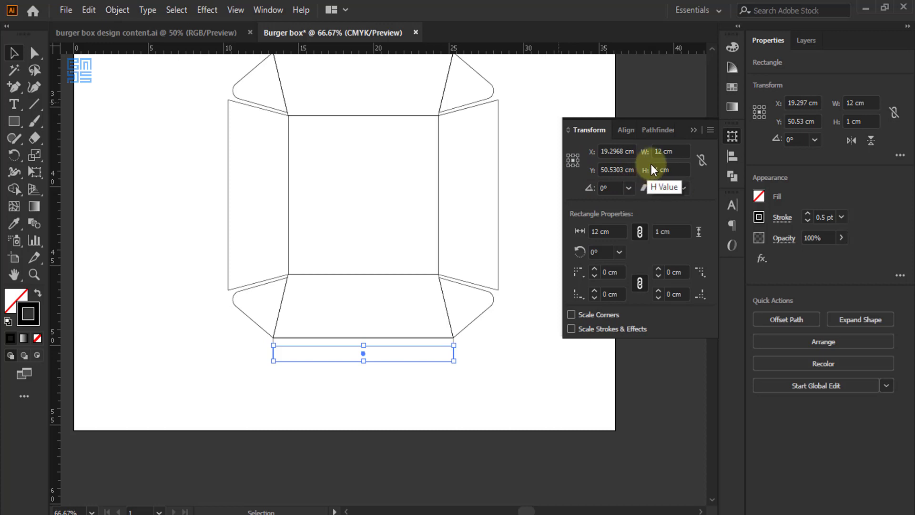
double_click(661, 151)
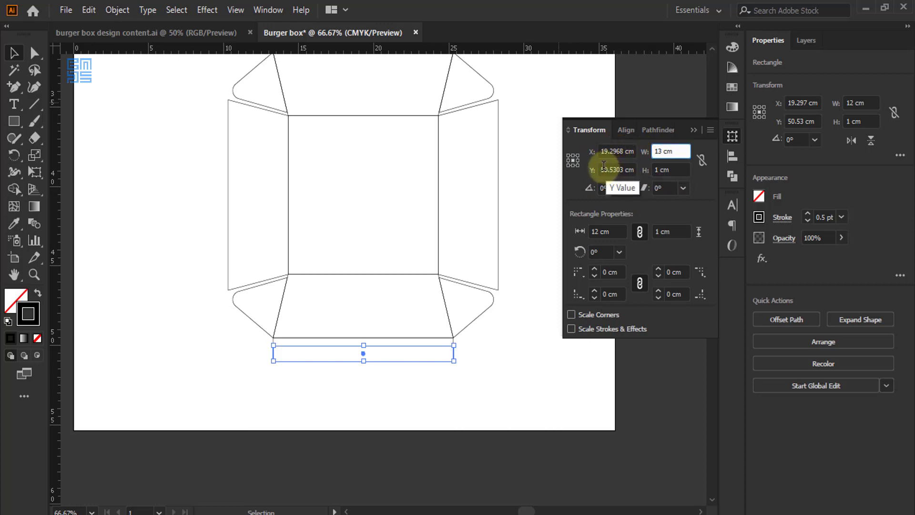
type("13")
key("Return")
left_click(418, 390)
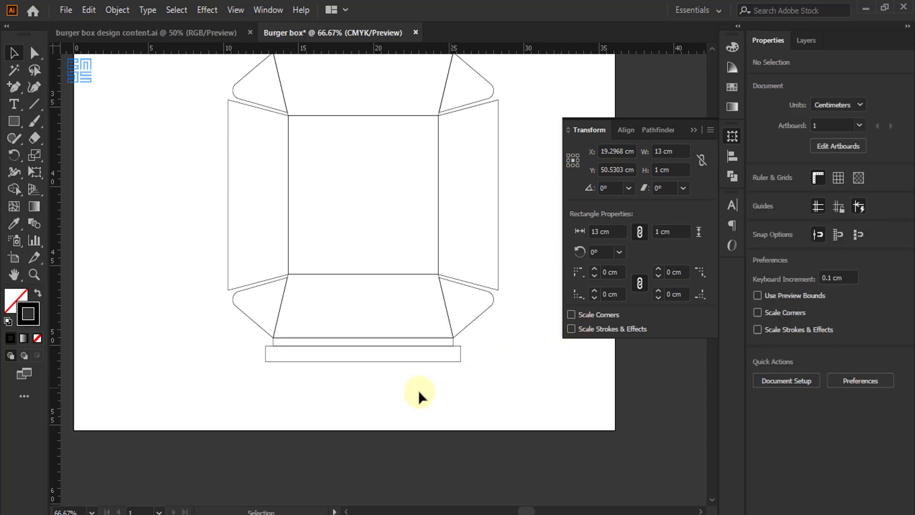
Place a copy of the 13 cm wide strip in the empty area below the box template, and deselect it
left_click_drag(417, 361, 417, 407)
key("ctrl+plus")
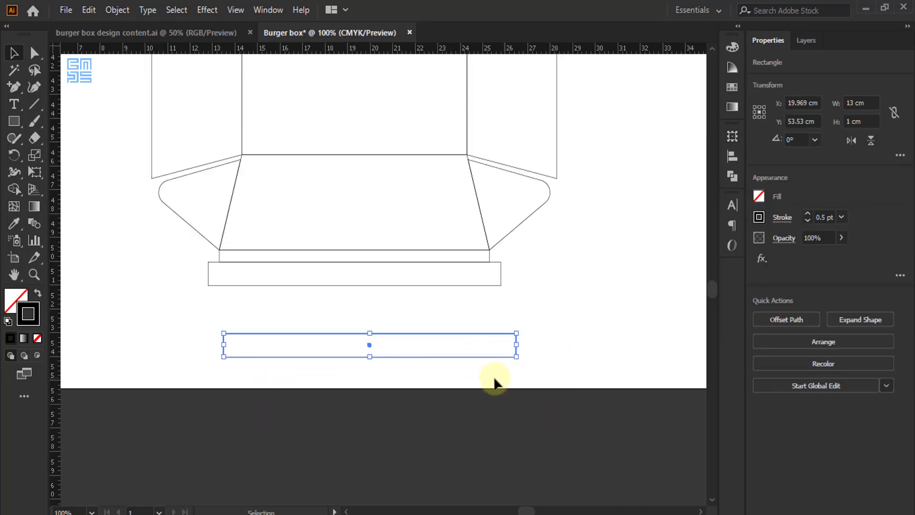
left_click(377, 347)
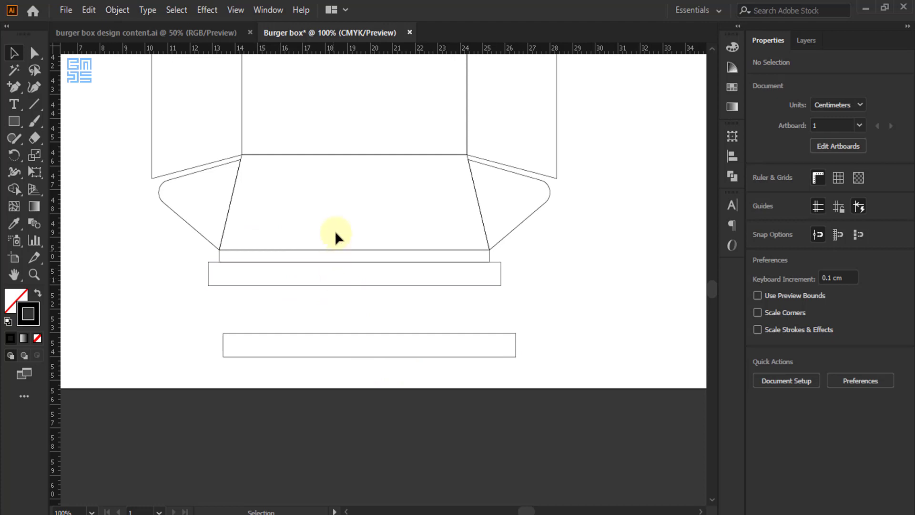
Unite the lower flared panel, the 0.5 cm strip and the attached 13 cm strip into one shape, and deselect it
left_click_drag(334, 289, 370, 217)
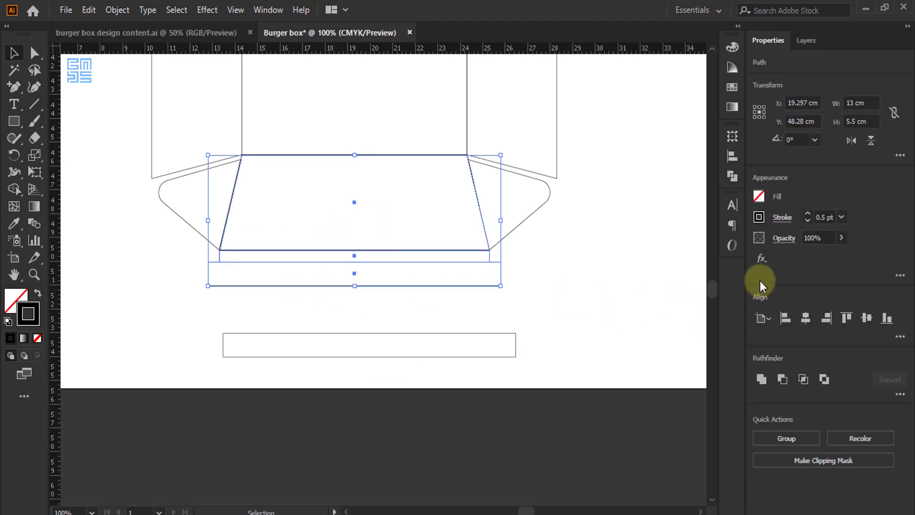
left_click(732, 137)
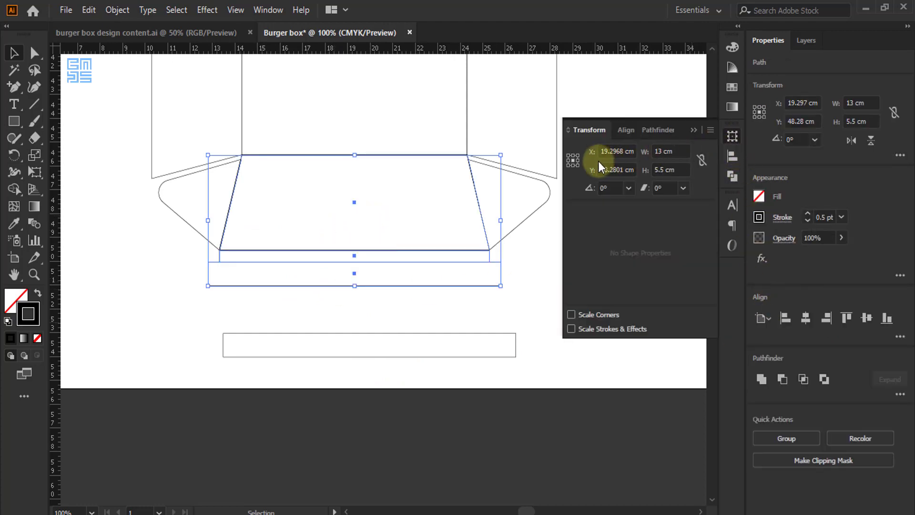
left_click(658, 131)
left_click(575, 168)
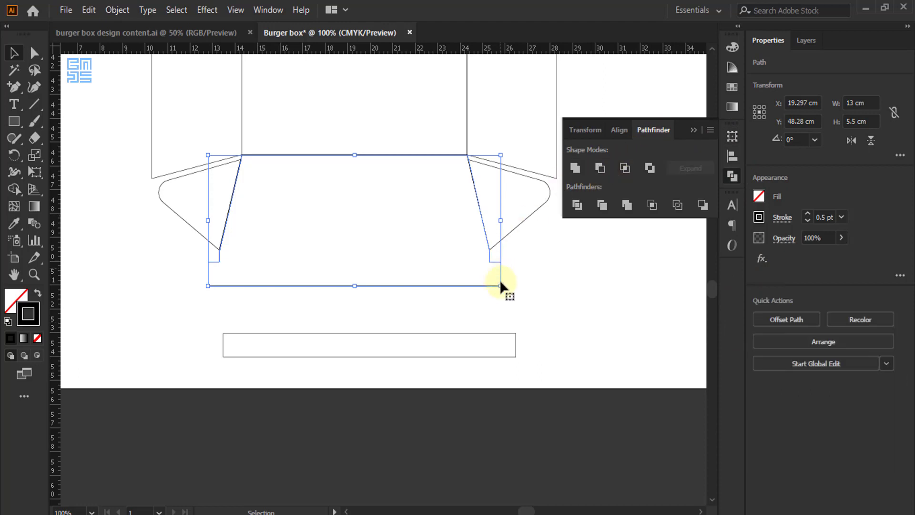
left_click(327, 270)
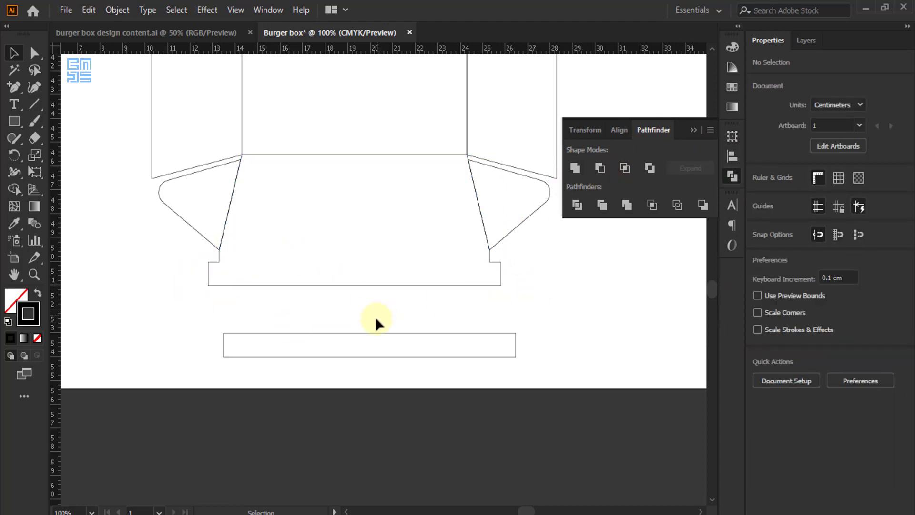
Move only the united shape's lower-right corner anchor about 0.4 cm inward to slant the tab's right end, and deselect it
left_click(34, 53)
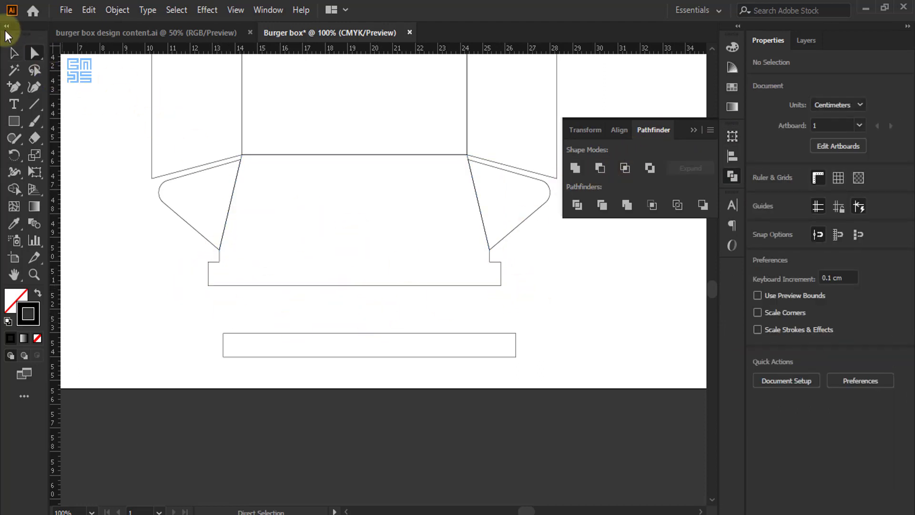
scroll(505, 316, "up", 2)
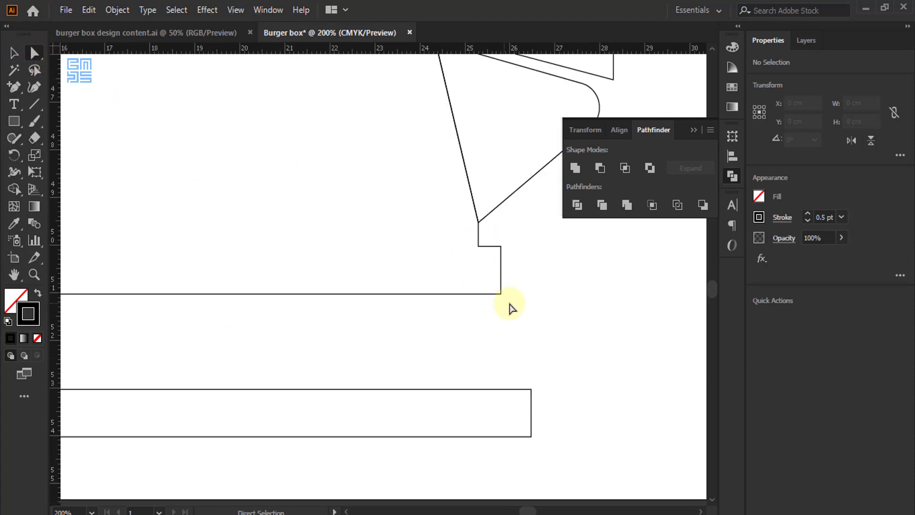
left_click(501, 294)
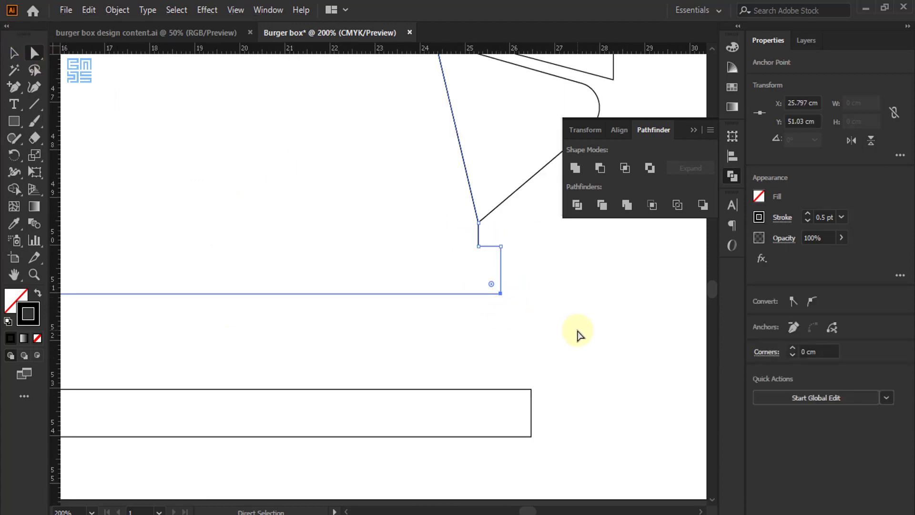
key("Left")
key("Left")
key("Left")
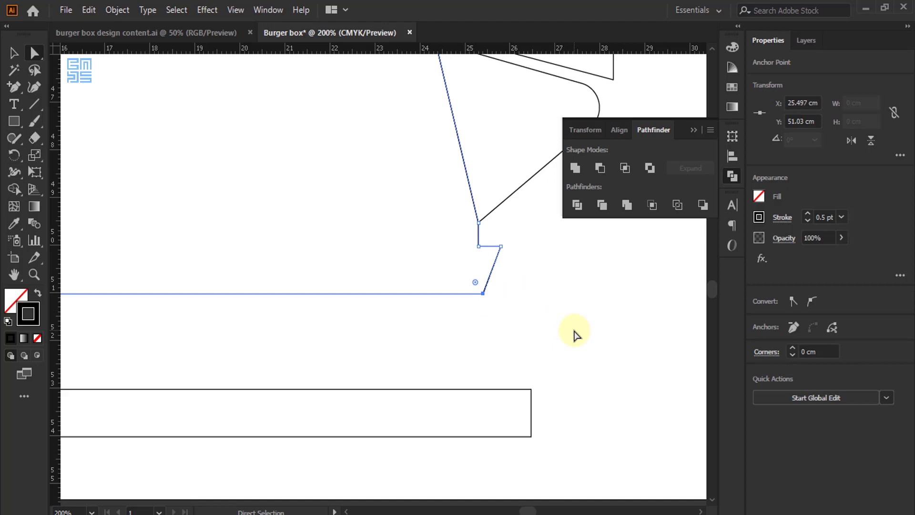
left_click(616, 337)
scroll(656, 345, "down", 1)
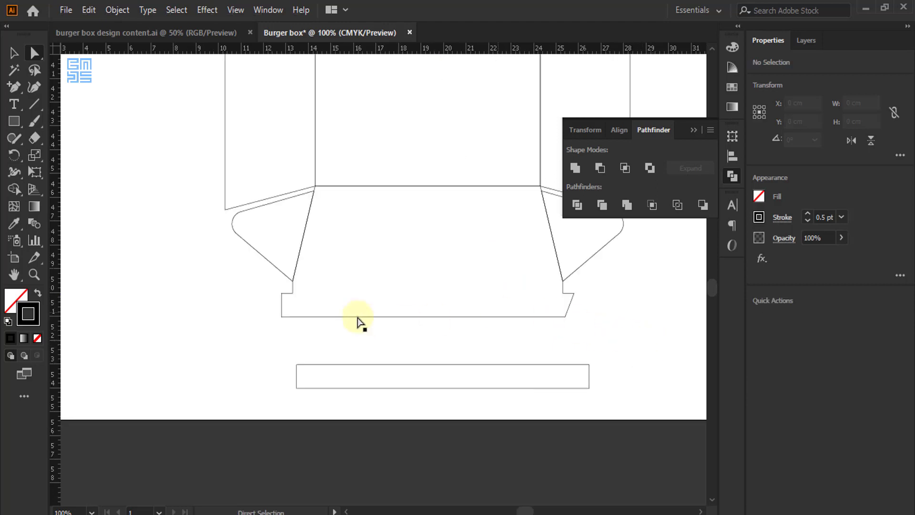
Move the lower-left corner of the bottom locking tab inward so its left edge slants like the right one
scroll(289, 325, "up", 1)
left_click(275, 315)
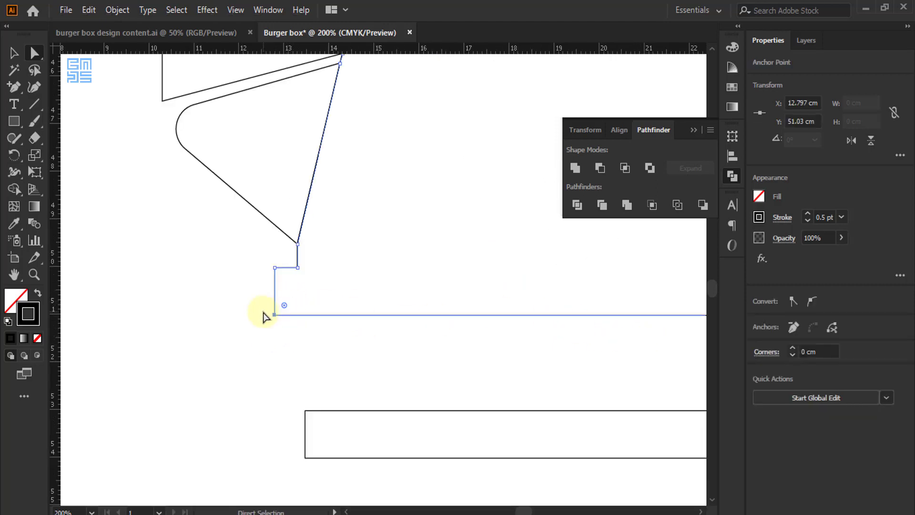
key("Right")
key("Right")
left_click(235, 331)
scroll(230, 337, "down", 1)
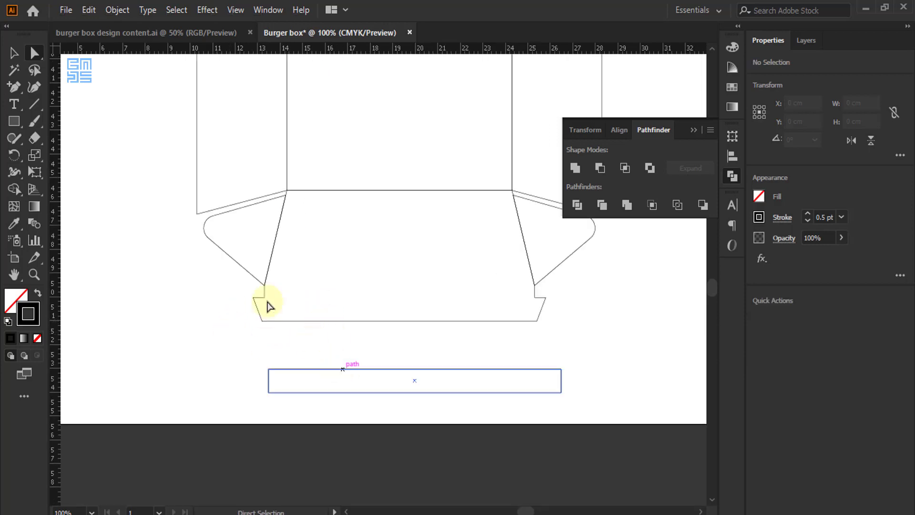
Duplicate the box net without the loose strip above the original and flip the copy vertically
left_click(213, 33)
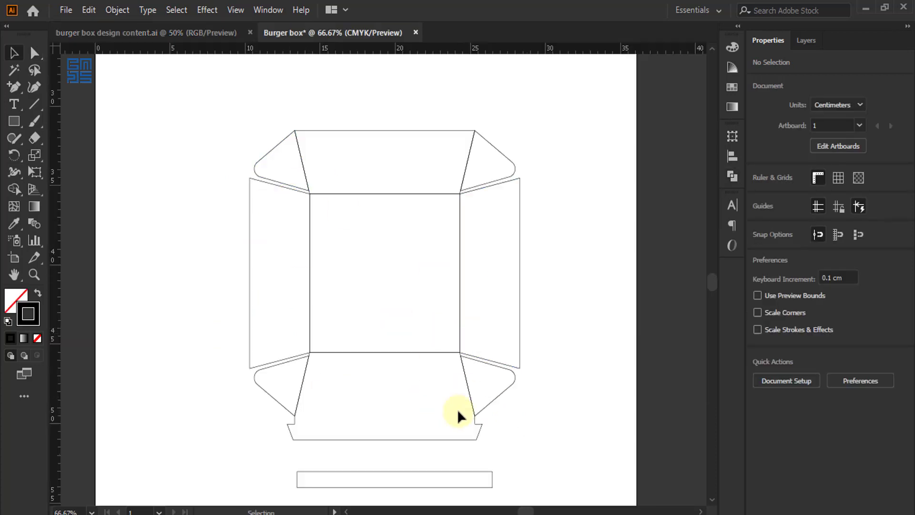
scroll(442, 399, "down", 1)
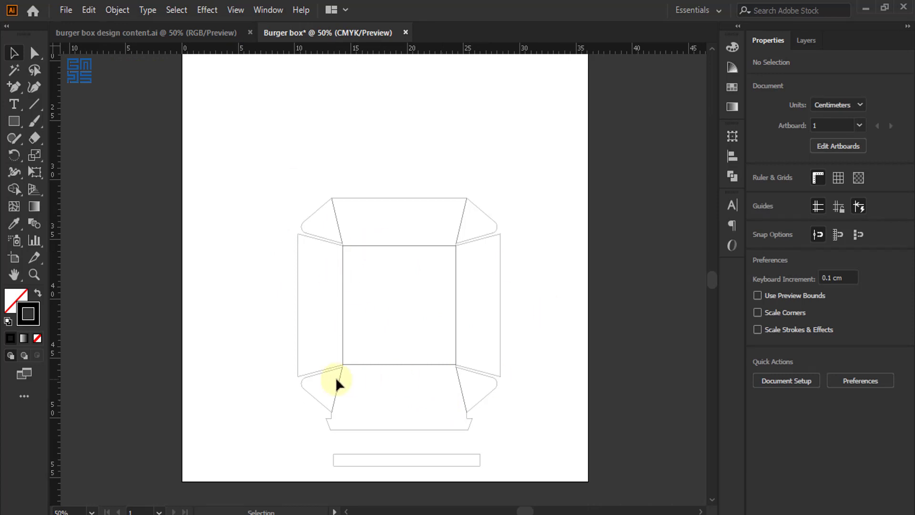
scroll(330, 399, "down", 1)
left_click_drag(294, 260, 410, 222)
scroll(393, 138, "up", 3)
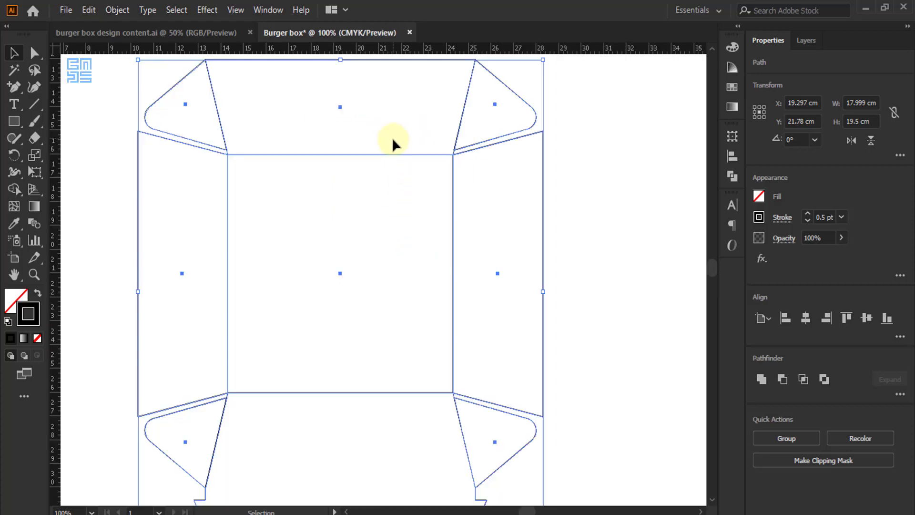
left_click(871, 141)
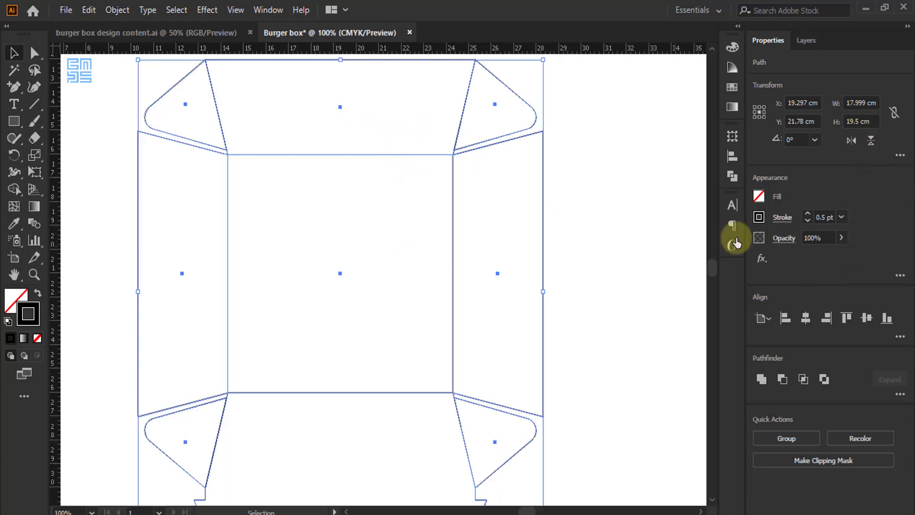
scroll(408, 235, "down", 1)
scroll(443, 391, "up", 3)
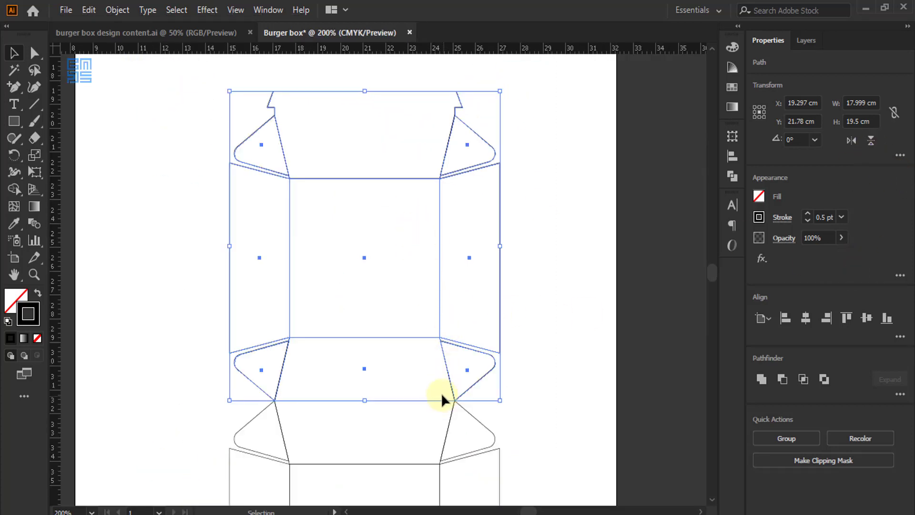
Align the flipped copy's lower corner exactly with the original net's upper corner in outline view, then return to preview
key("ctrl+y")
scroll(442, 387, "up", 6)
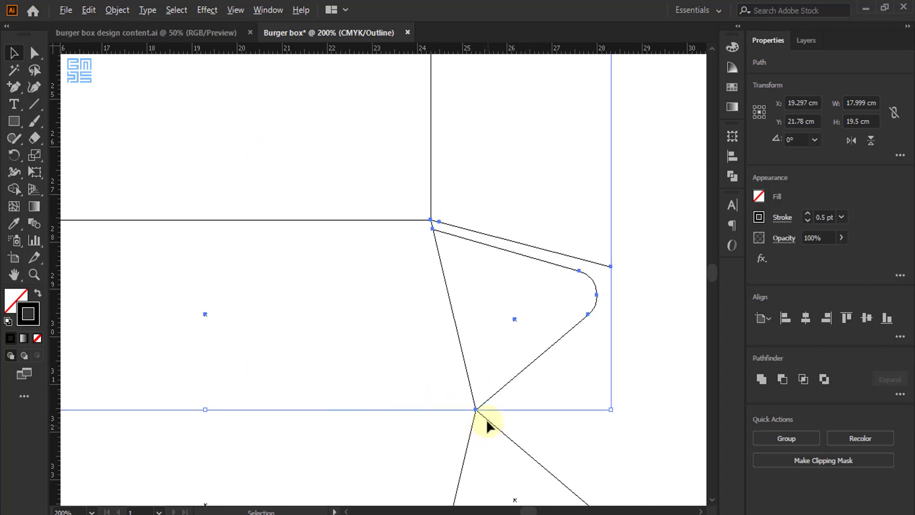
scroll(454, 393, "up", 2)
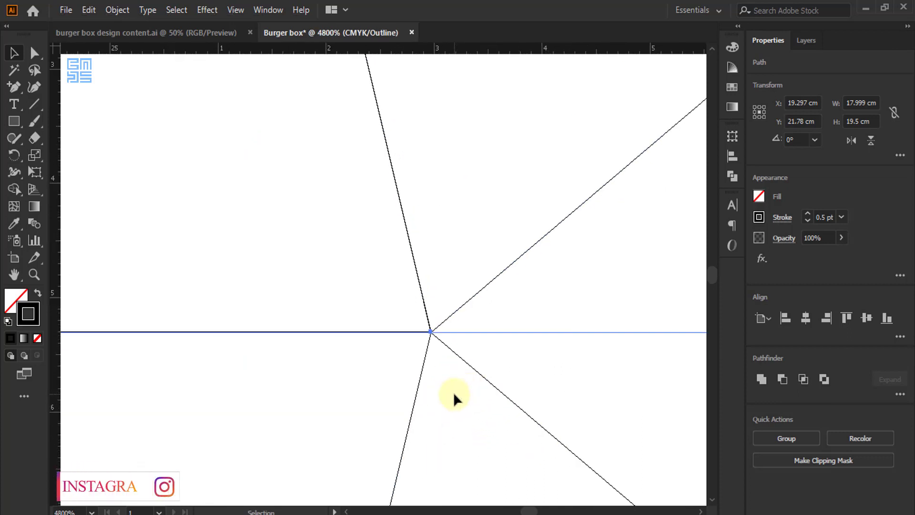
scroll(429, 346, "up", 2)
scroll(429, 324, "up", 2)
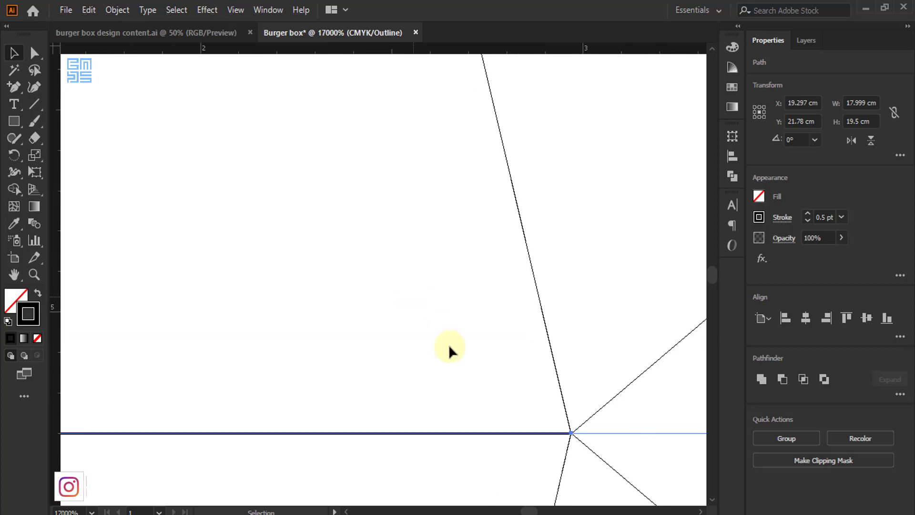
scroll(566, 439, "up", 1)
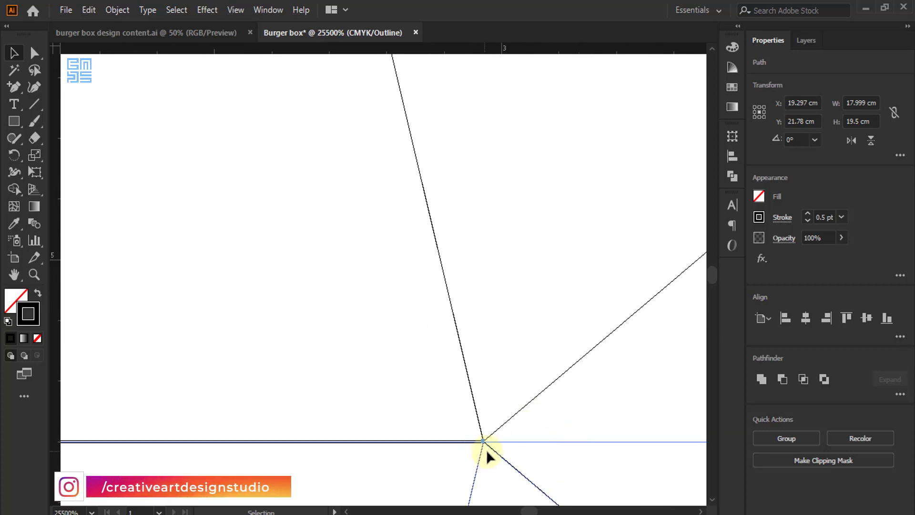
scroll(486, 450, "up", 1)
left_click_drag(457, 432, 384, 8)
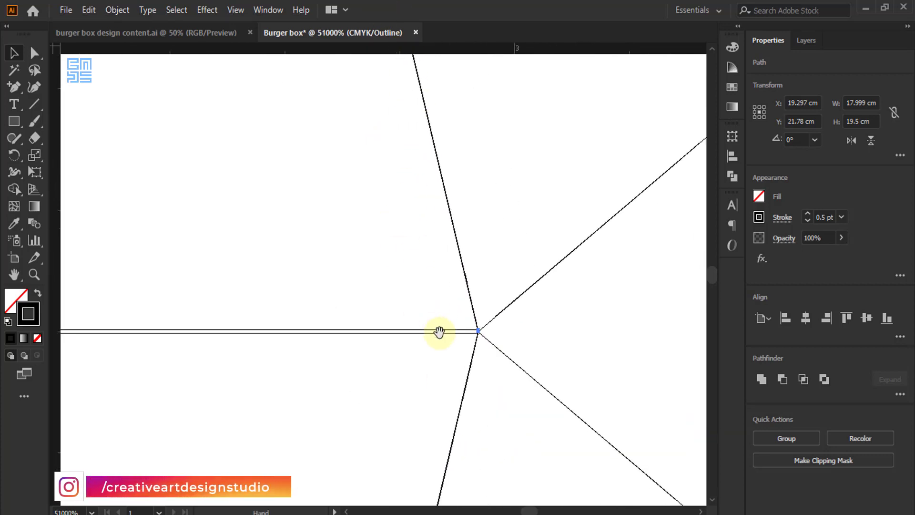
mouse_move(478, 329)
left_mouse_down()
mouse_move(491, 327)
mouse_move(488, 269)
mouse_move(476, 296)
mouse_move(478, 335)
left_mouse_up()
left_click(458, 309)
scroll(458, 309, "down", 3)
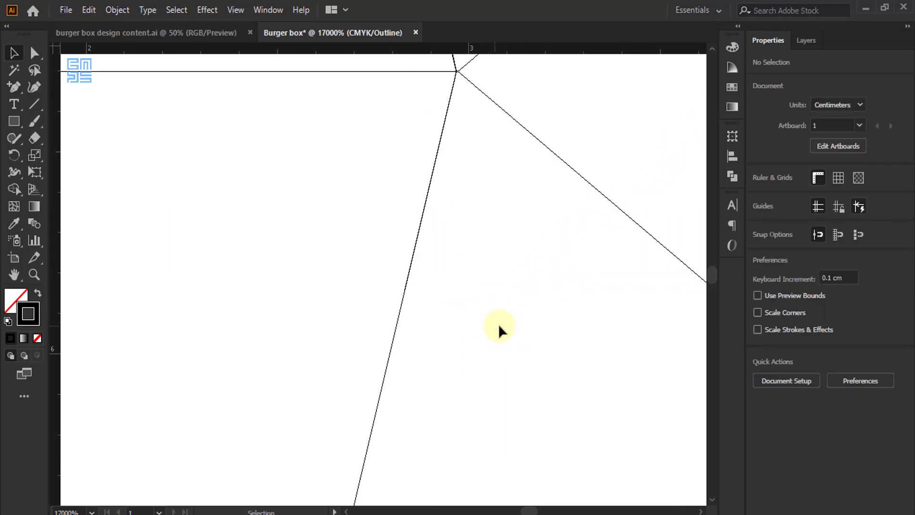
scroll(498, 325, "down", 10)
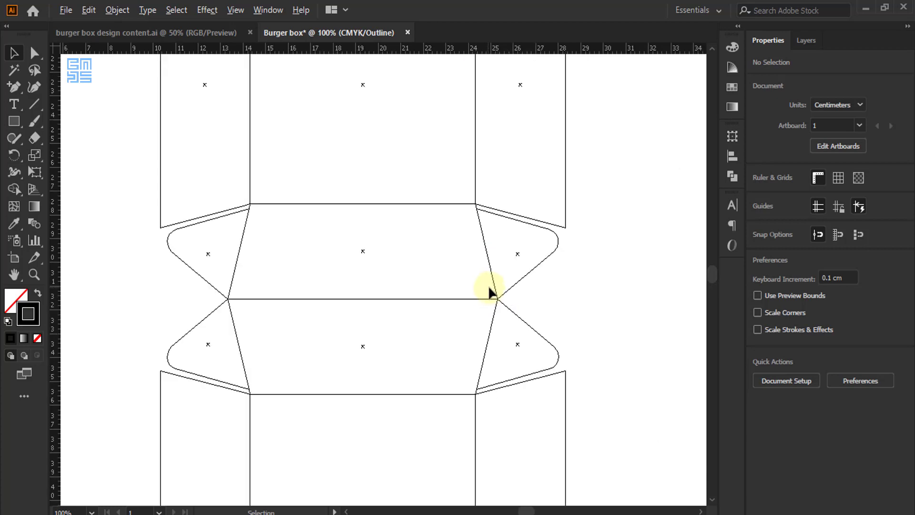
scroll(488, 291, "down", 4)
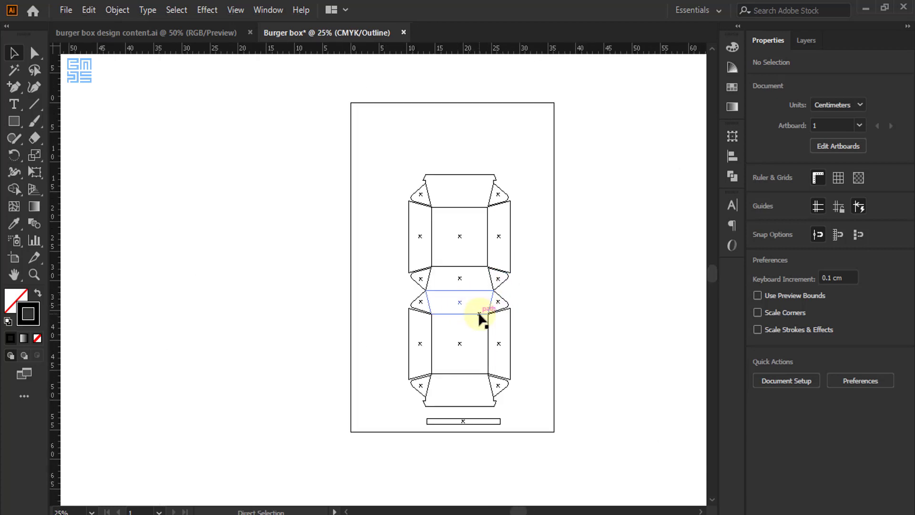
key("ctrl+y")
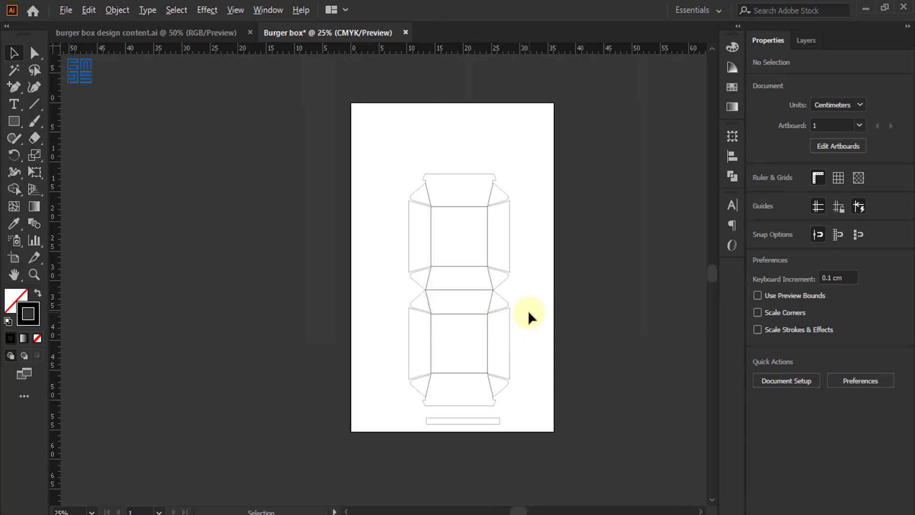
Delete the locking-tab panel and its two rounded side flaps from the top of the upper net
scroll(527, 310, "up", 2)
scroll(422, 303, "down", 1)
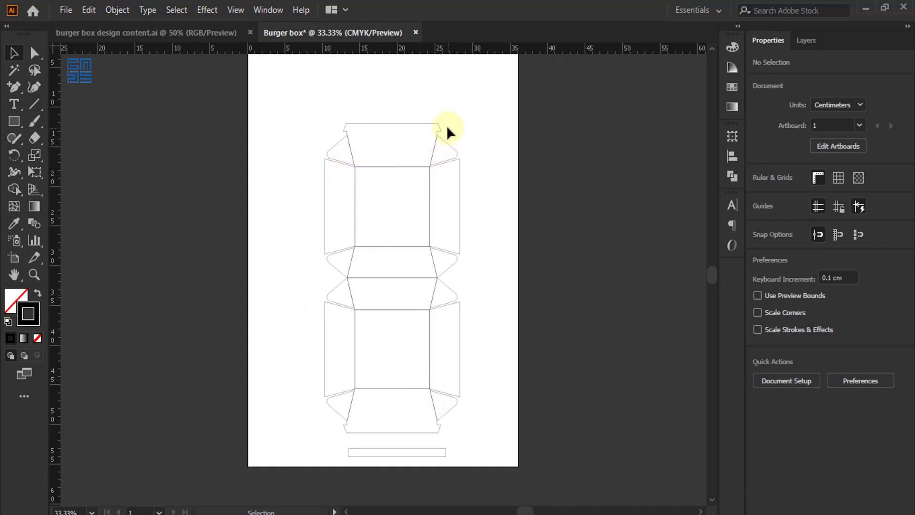
scroll(447, 126, "up", 1)
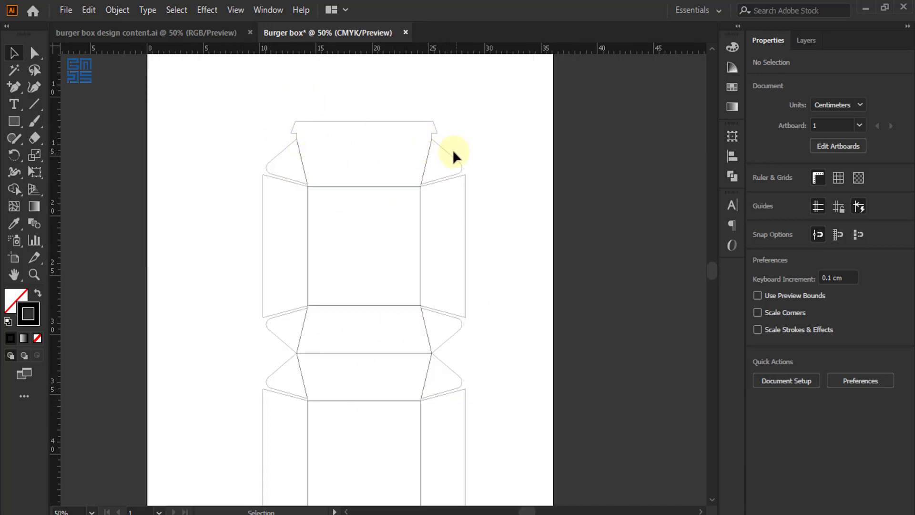
left_click_drag(261, 121, 464, 157)
key("Delete")
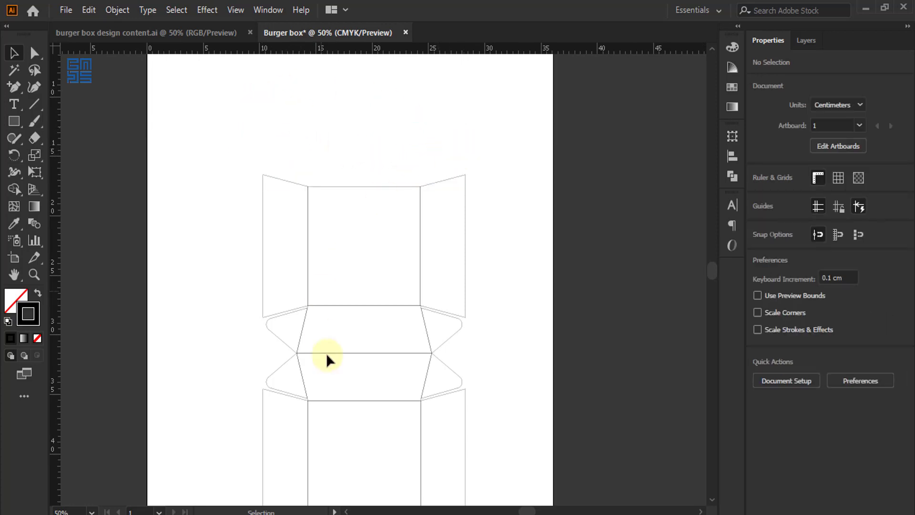
Copy the lower net's upper trapezoid panel and its rounded side flaps onto the top edge of the upper net, checking the joint in outline view
left_click_drag(281, 369, 417, 167)
scroll(417, 170, "up", 7)
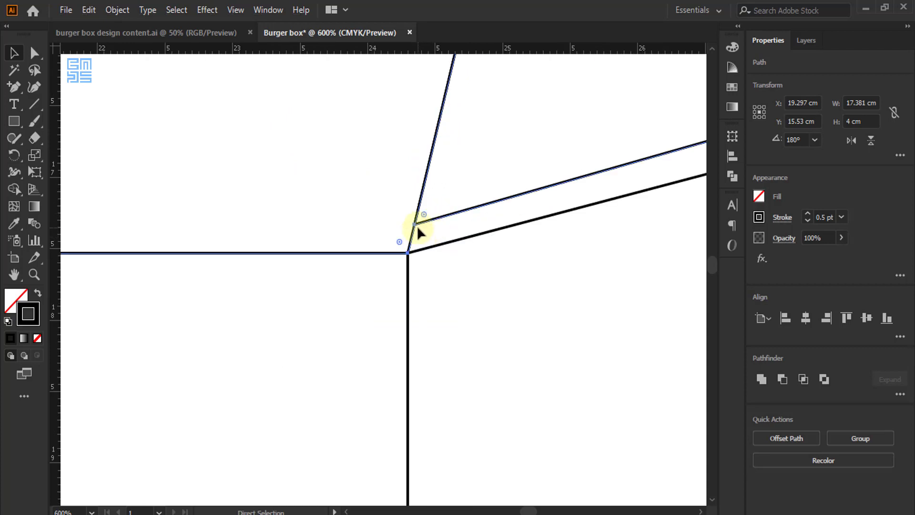
key("ctrl+y")
scroll(411, 253, "up", 3)
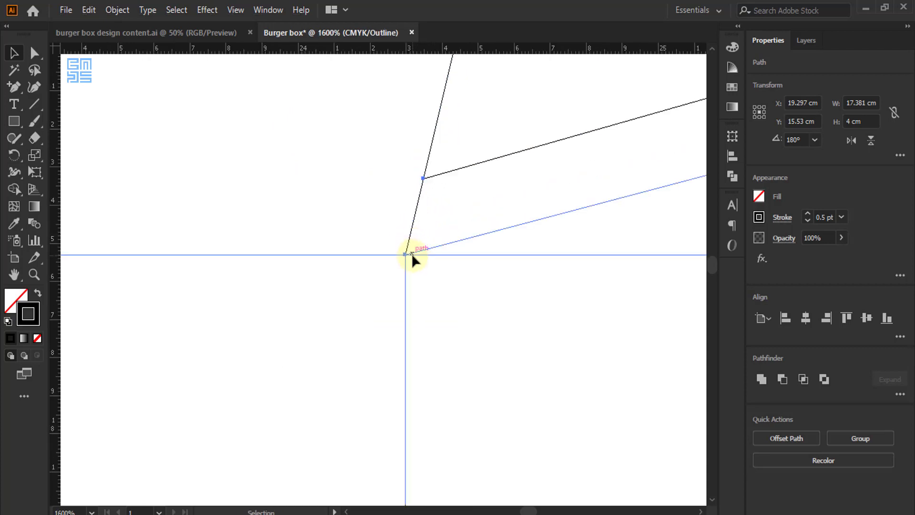
key("ctrl")
key("ctrl+y")
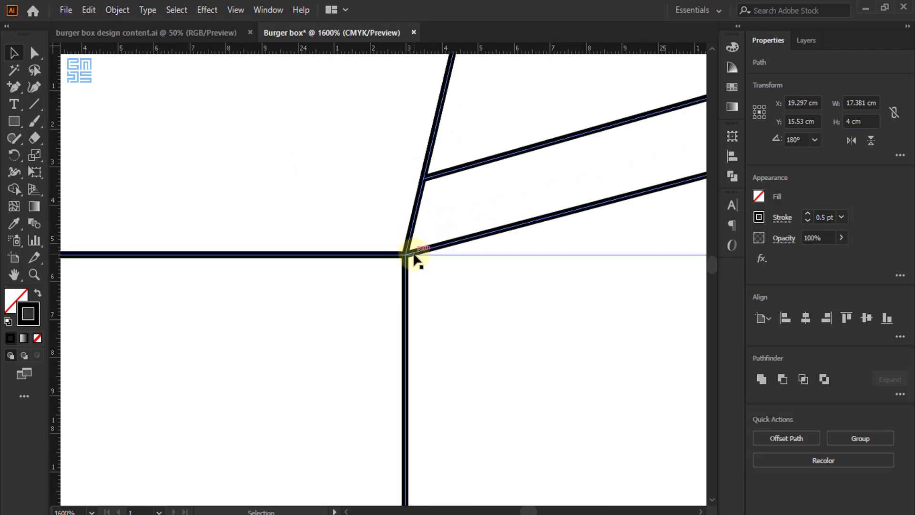
scroll(415, 253, "down", 9)
scroll(444, 229, "down", 3)
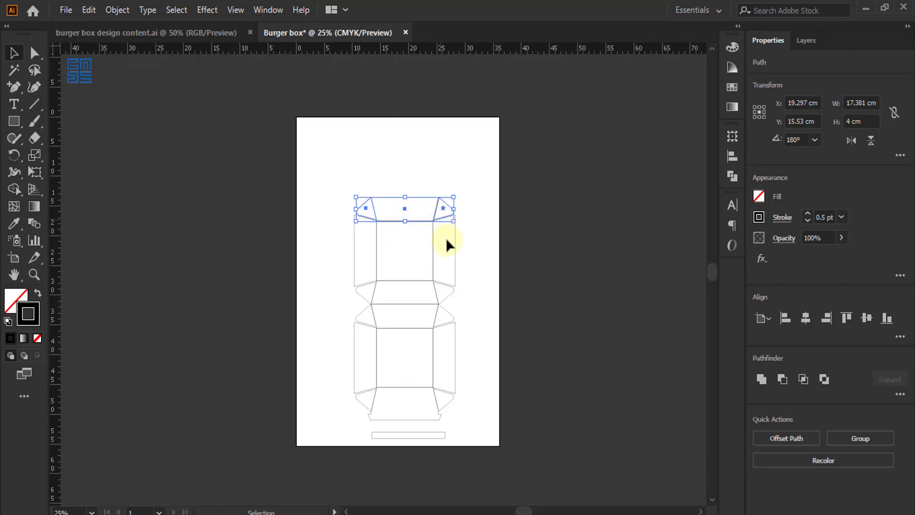
left_click(461, 247)
Examine the front closing corner in the burger box reference file and compare it with the upper net's flaps and side panel
scroll(476, 271, "up", 1)
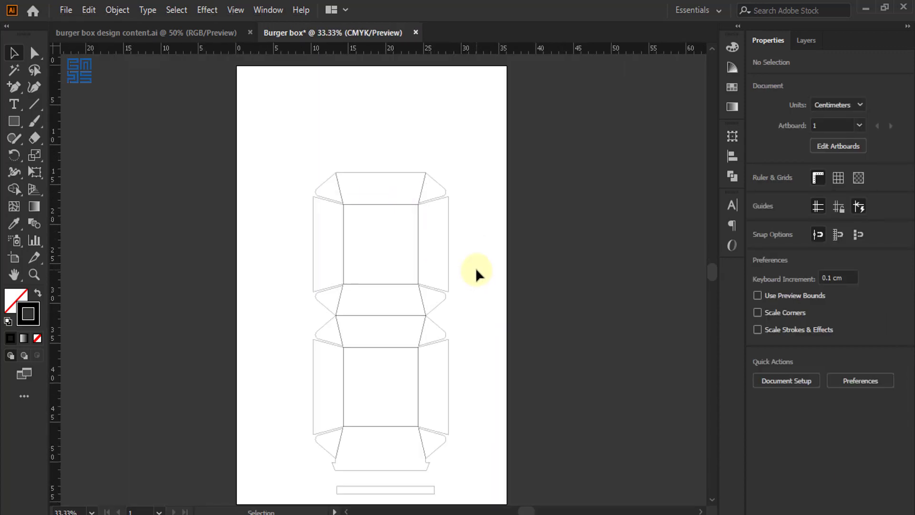
scroll(454, 217, "up", 2)
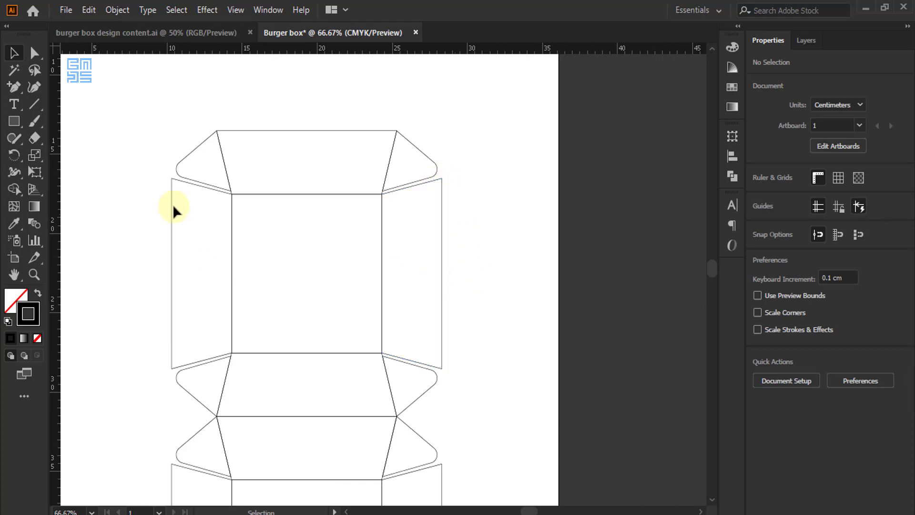
left_click(234, 36)
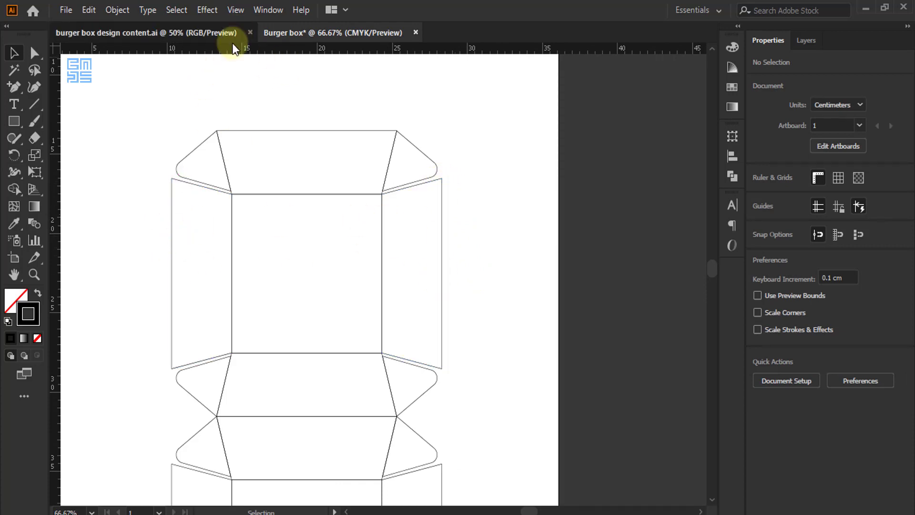
scroll(493, 388, "up", 3)
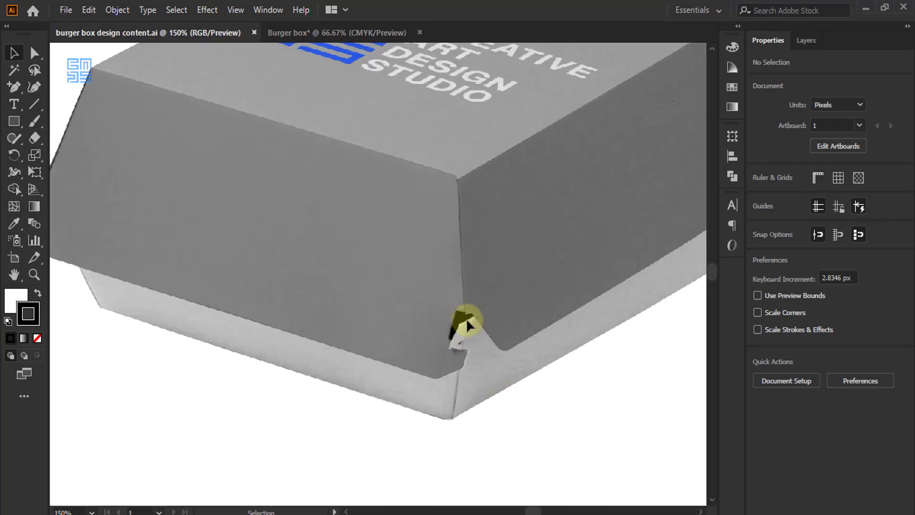
left_click(297, 33)
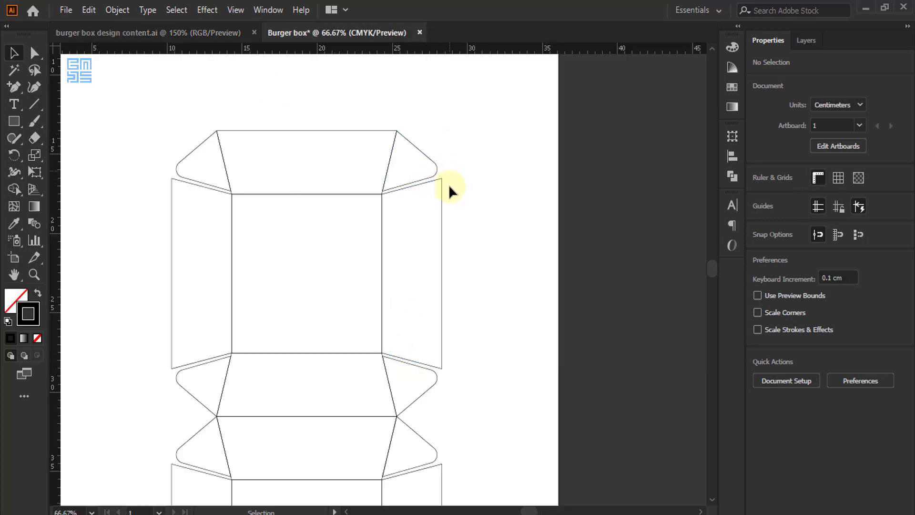
scroll(450, 162, "up", 1)
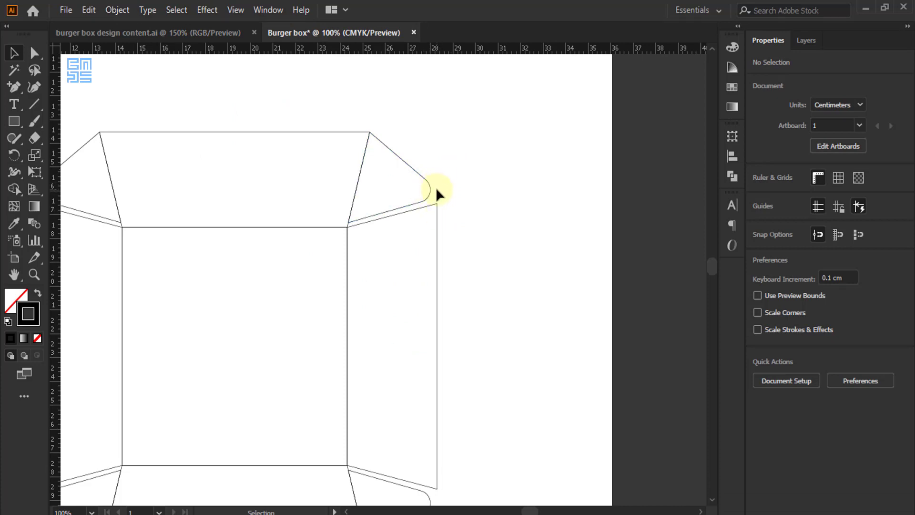
scroll(436, 187, "up", 2)
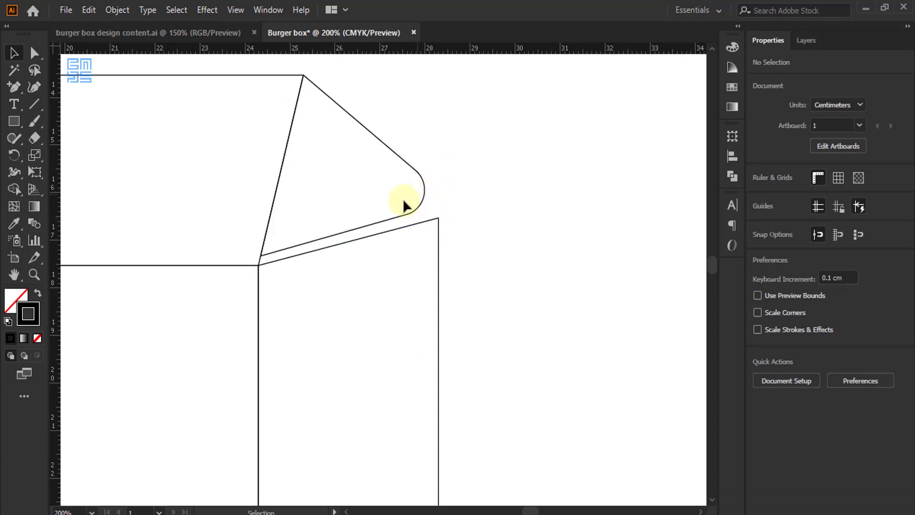
scroll(388, 204, "down", 6)
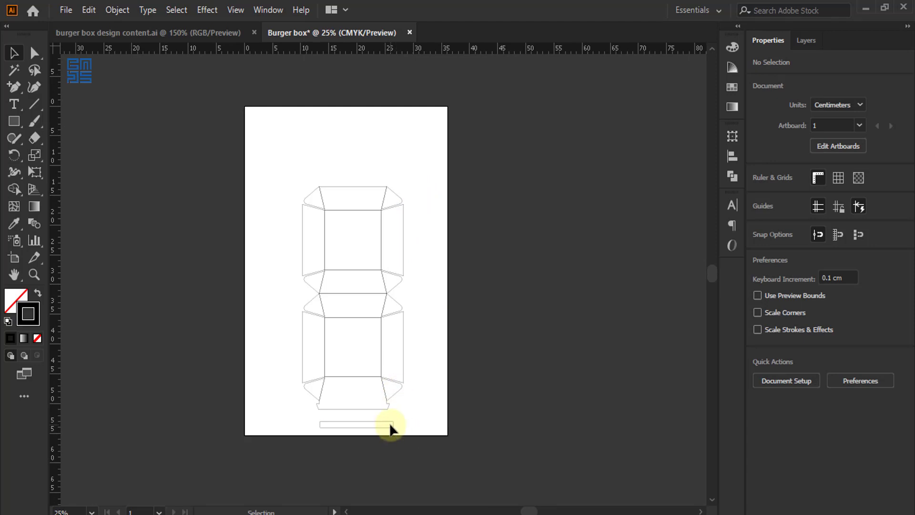
Move the thin closing strip from below the lower net to beside the upper net and rotate it 90° to stand upright
left_click_drag(390, 429, 465, 210)
scroll(466, 211, "up", 3)
left_click_drag(542, 199, 409, 116)
scroll(358, 236, "up", 2)
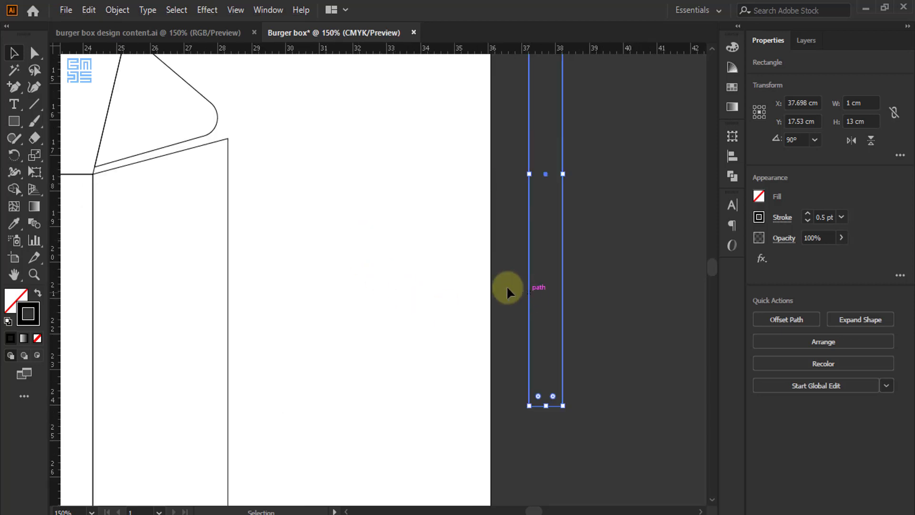
Place the upright strip against the outer edge of the upper net's right side panel and check the joint in outline view
scroll(506, 285, "down", 2)
left_click_drag(500, 248, 366, 331)
scroll(359, 304, "up", 3)
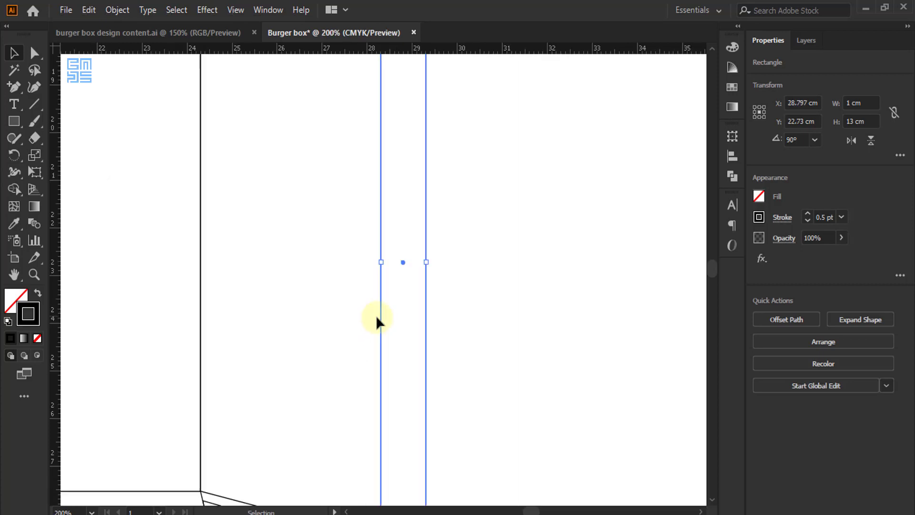
scroll(377, 287, "up", 5)
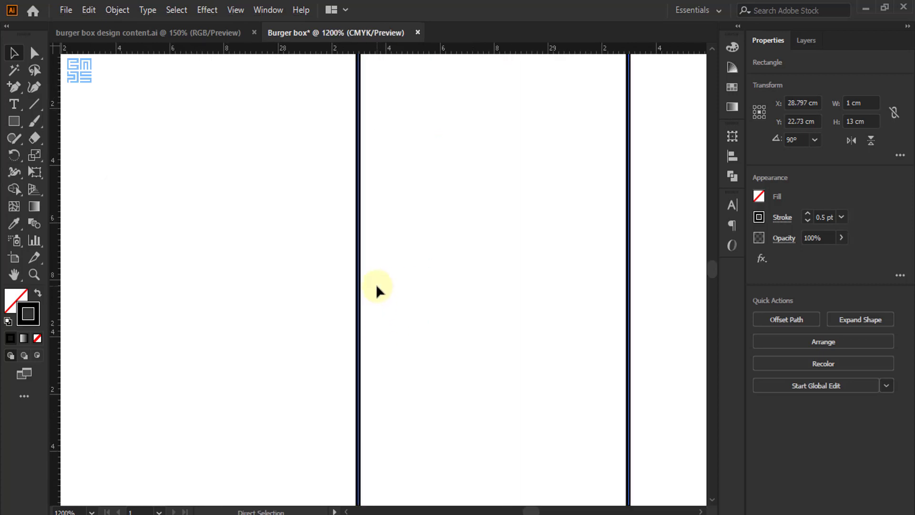
key("ctrl+y")
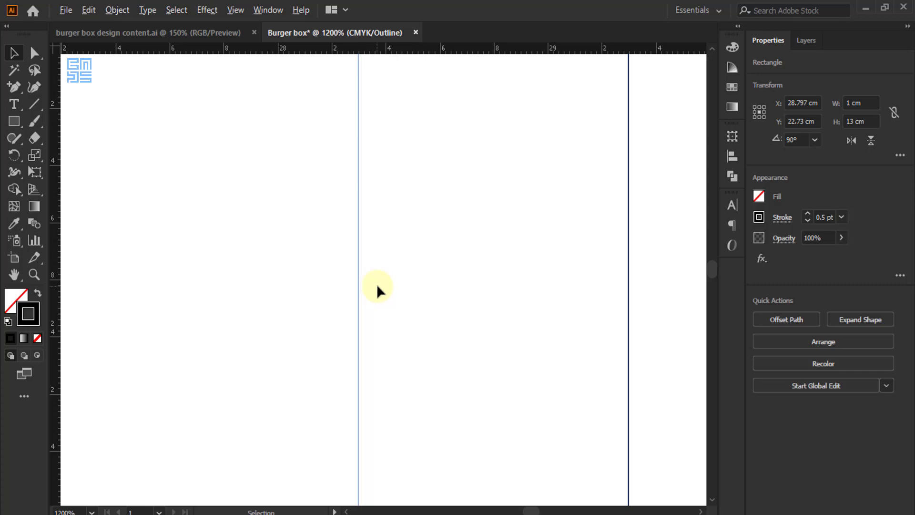
scroll(377, 284, "down", 6)
Centre the strip vertically on the upper net's right side panel, using the panel as the key object
left_click_drag(457, 261, 329, 286)
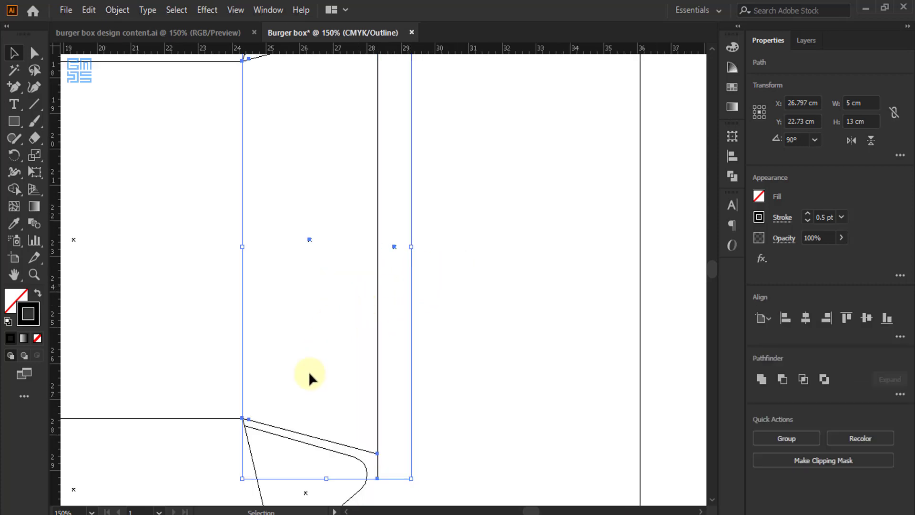
left_click(311, 435)
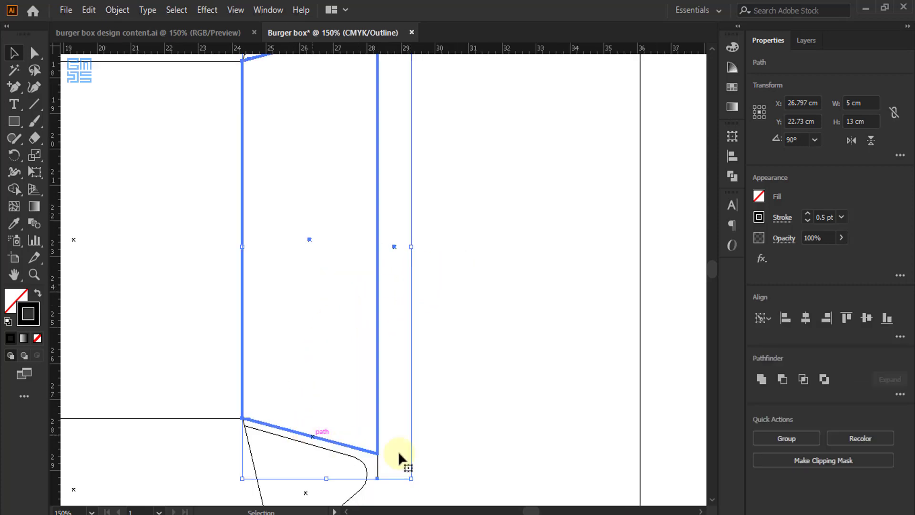
left_click(866, 319)
left_click(474, 321)
key("ctrl+minus")
key("ctrl+minus")
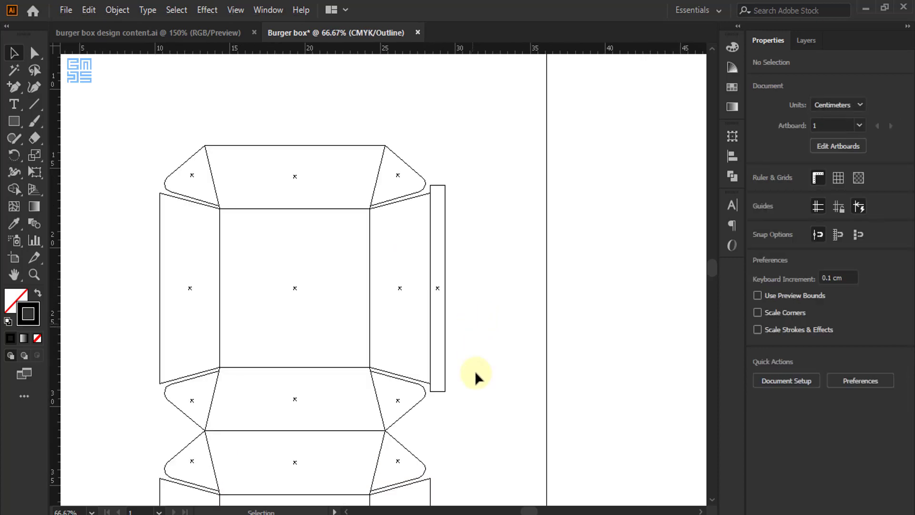
Shorten the closing strip beside the upper net's right side panel to a height of 12.5 cm
scroll(462, 407, "up", 1)
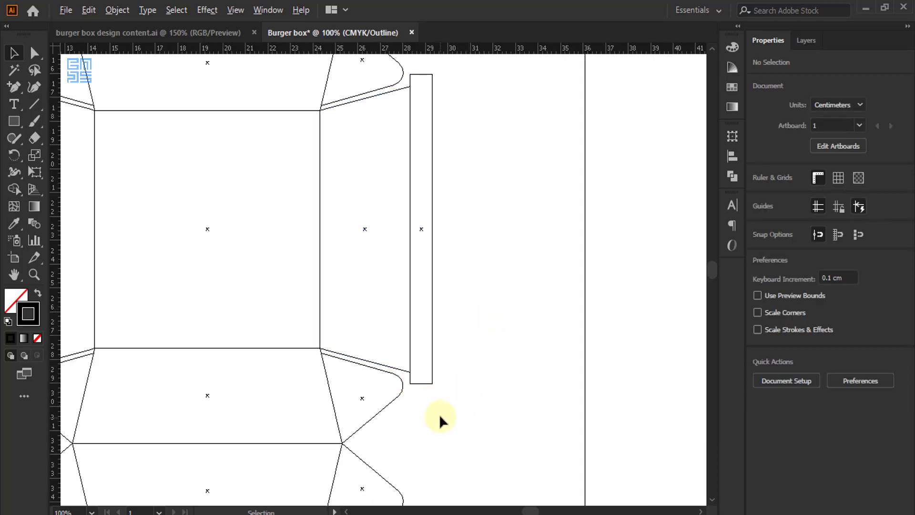
left_click(430, 169)
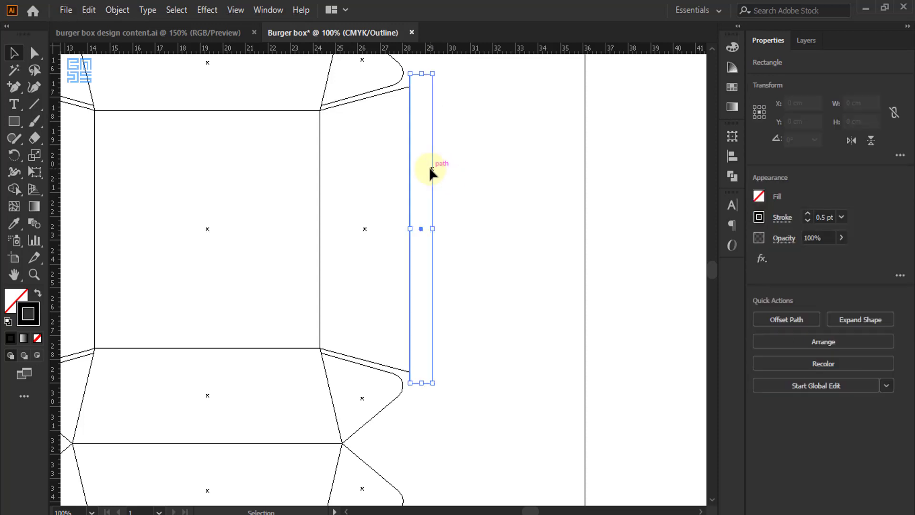
left_click(732, 136)
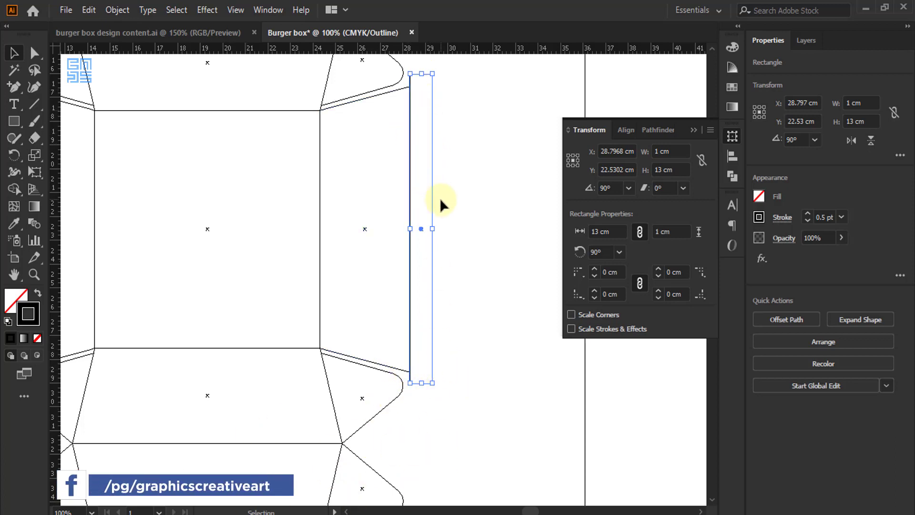
left_click(661, 169)
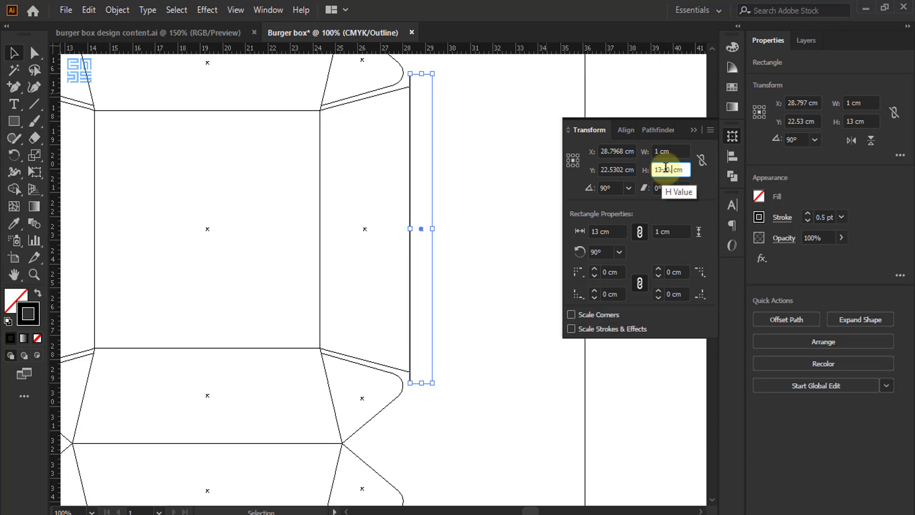
type("-0.5")
key("Return")
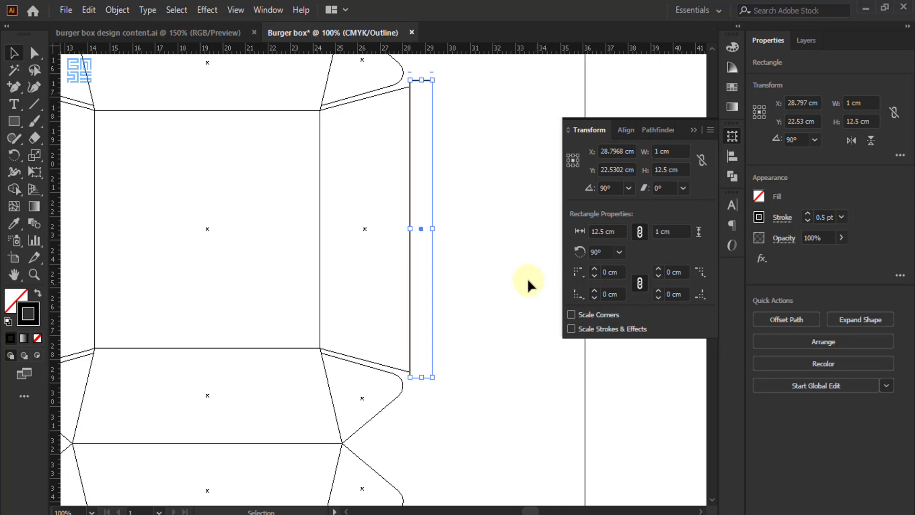
Align the strip's bottom edge with the bottom of the upper net's right side panel, keeping the panel fixed as key object
left_click_drag(444, 164, 381, 338)
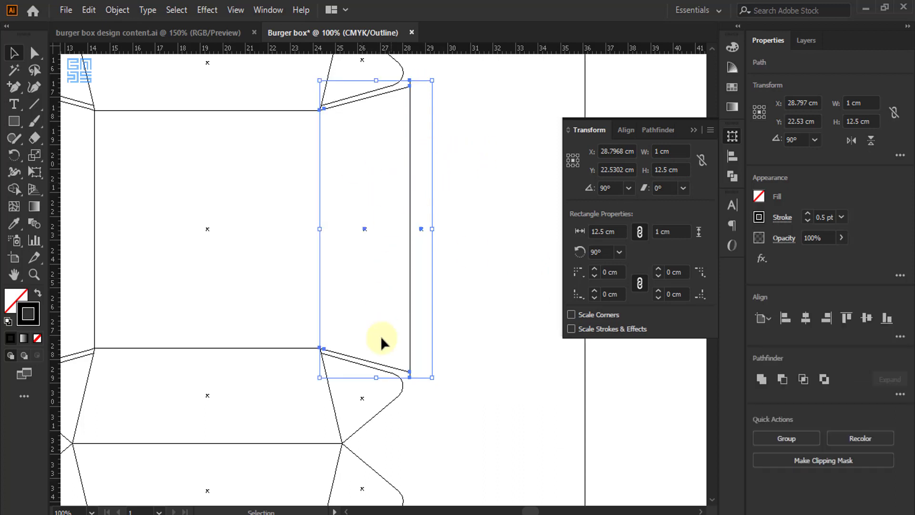
left_click(392, 367)
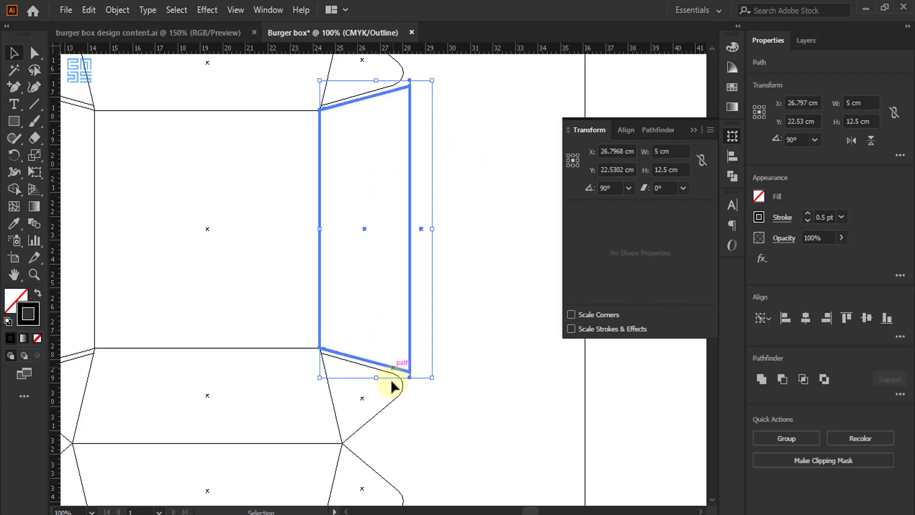
left_click(886, 318)
left_click(415, 374)
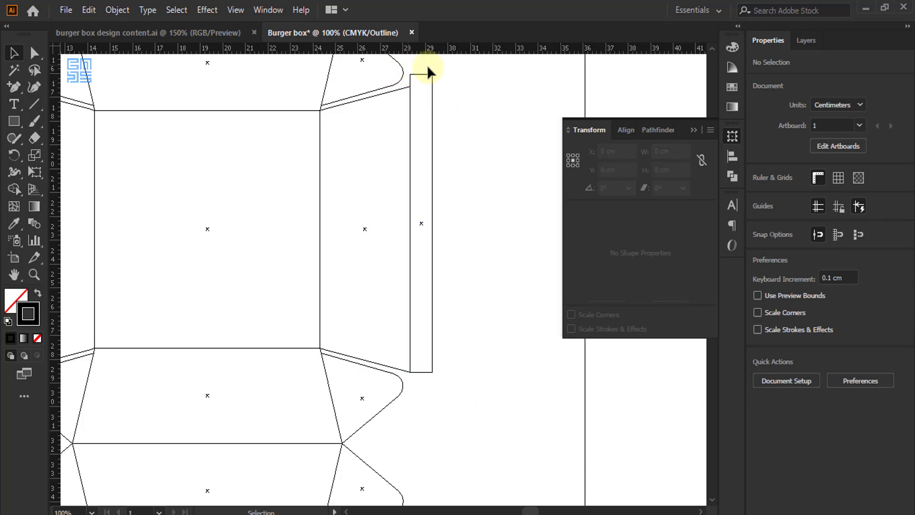
scroll(439, 110, "up", 3)
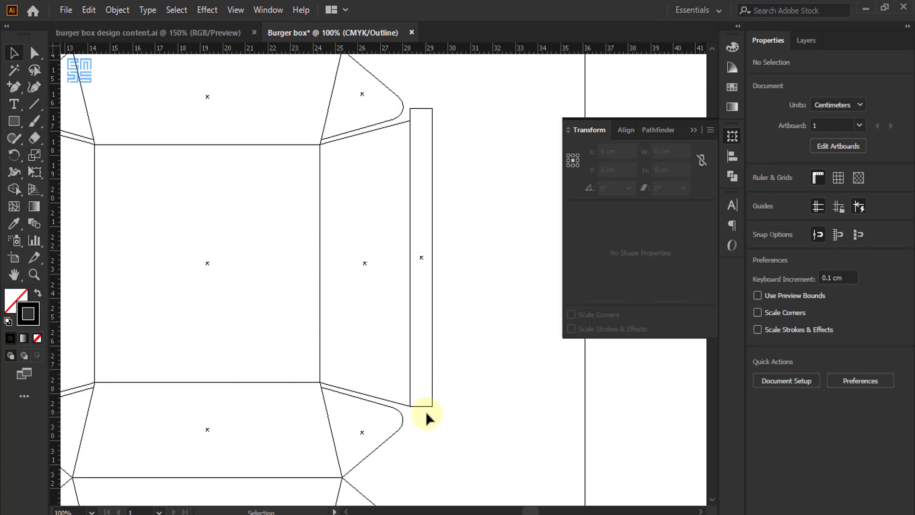
Return to preview and unite the strip with the upper net's right side panel into one shape
key("ctrl+y")
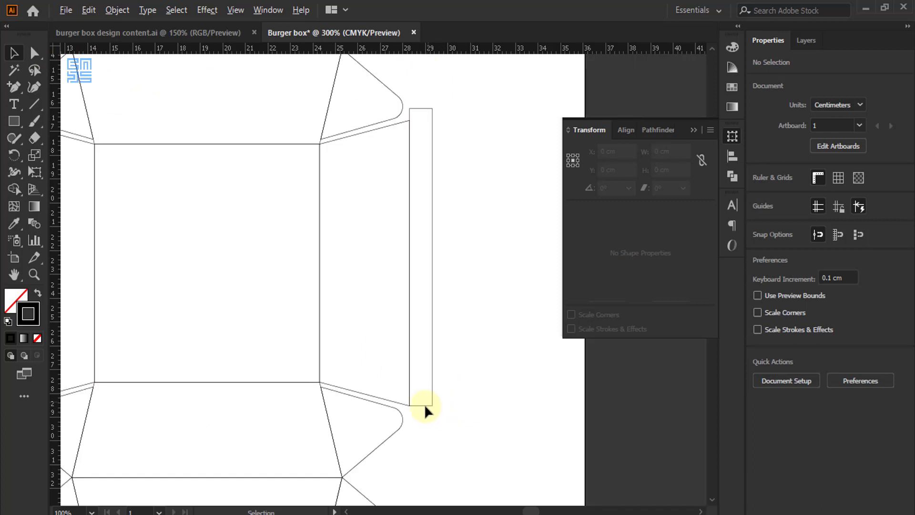
scroll(425, 404, "up", 4)
scroll(373, 427, "down", 5)
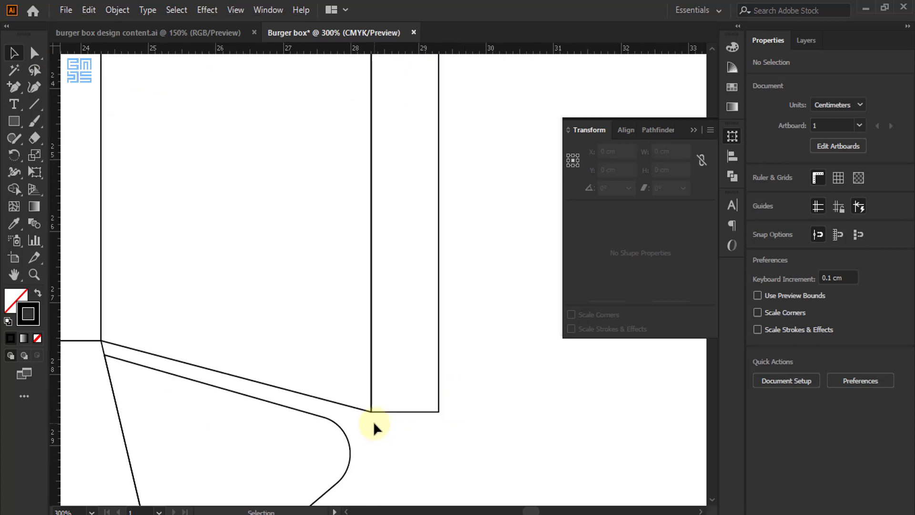
left_click_drag(442, 259, 327, 302)
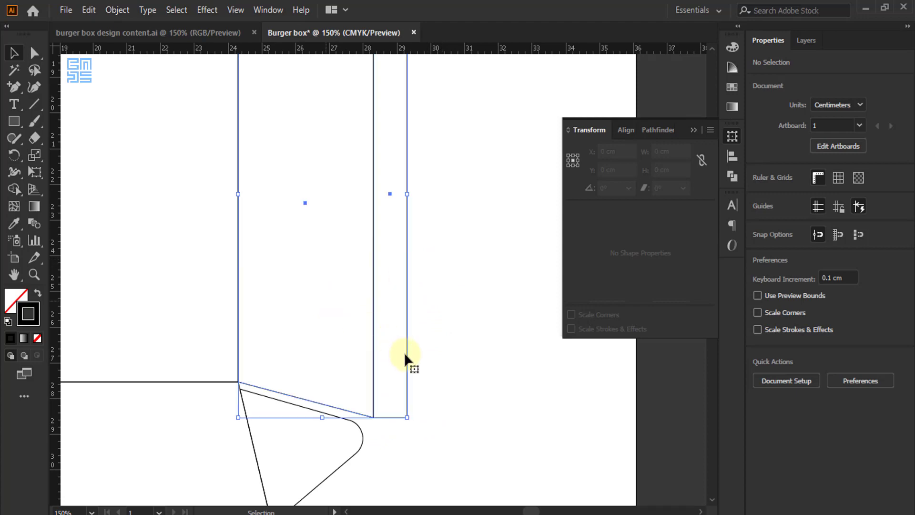
scroll(409, 360, "down", 3)
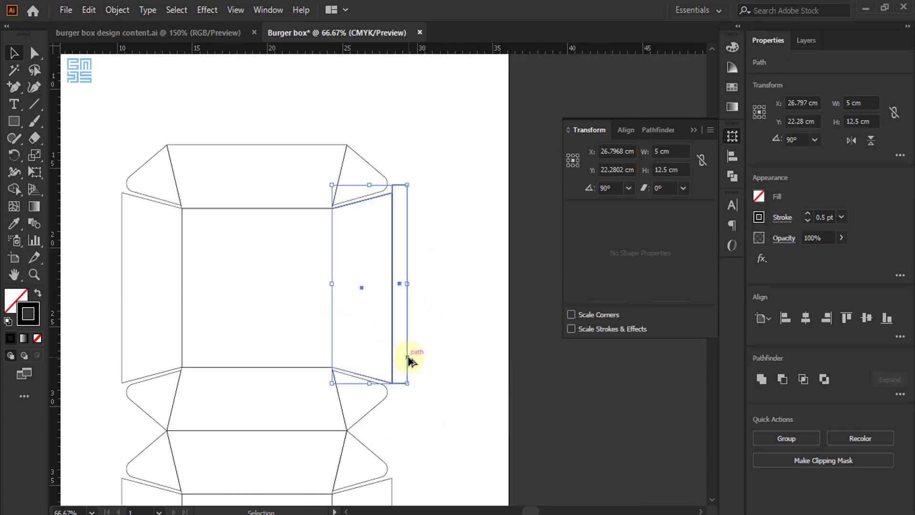
left_click(762, 384)
left_click(436, 244)
Slope the top of the united flap by lowering its upper outer anchor point about 0.4 cm
scroll(413, 169, "up", 3)
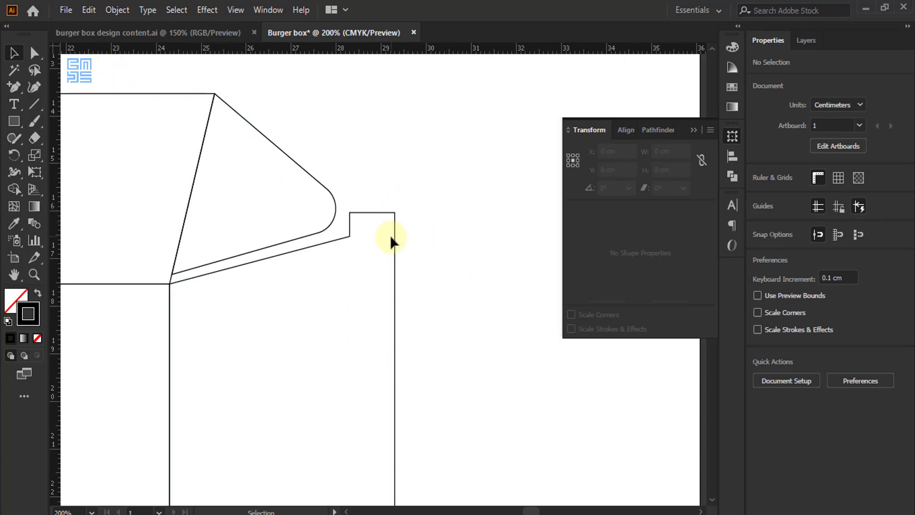
key("a")
left_click_drag(407, 207, 390, 219)
key("Down")
key("Down")
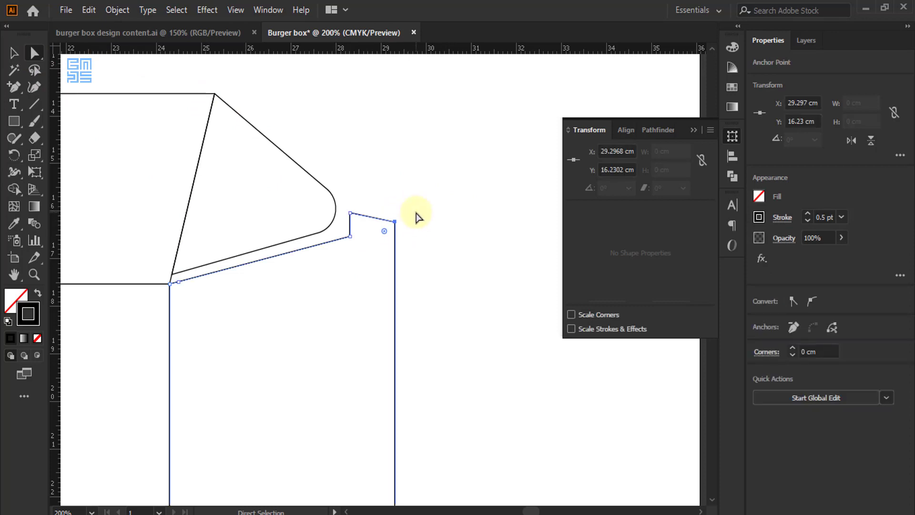
key("Down")
left_click(416, 213)
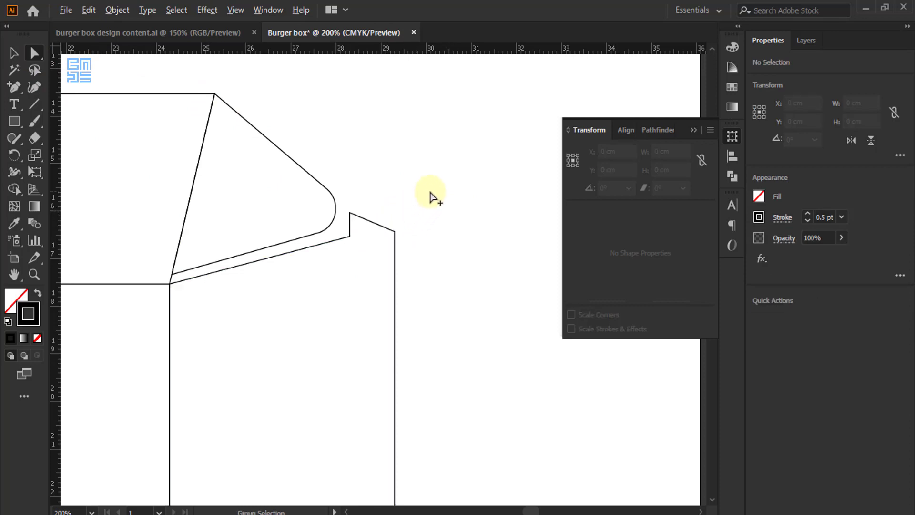
Round the lower outer corner of the right side flap to a radius of about 0.89 cm
scroll(430, 190, "down", 3)
scroll(448, 237, "down", 1)
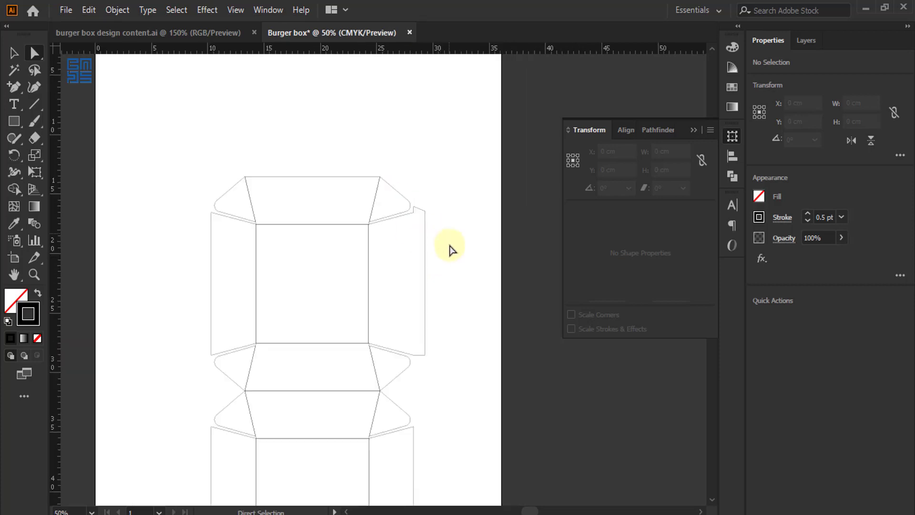
scroll(429, 365, "up", 4)
scroll(404, 353, "up", 1)
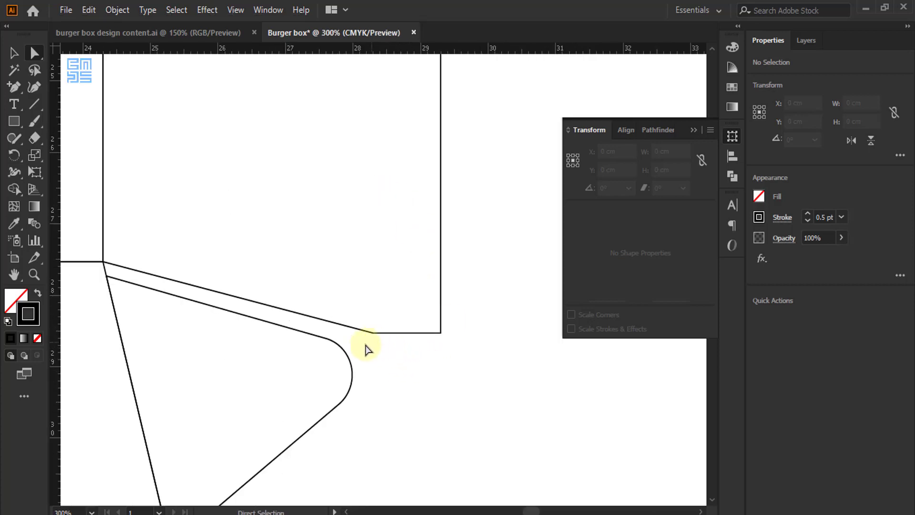
left_click_drag(366, 344, 392, 313)
left_click_drag(424, 354, 408, 249)
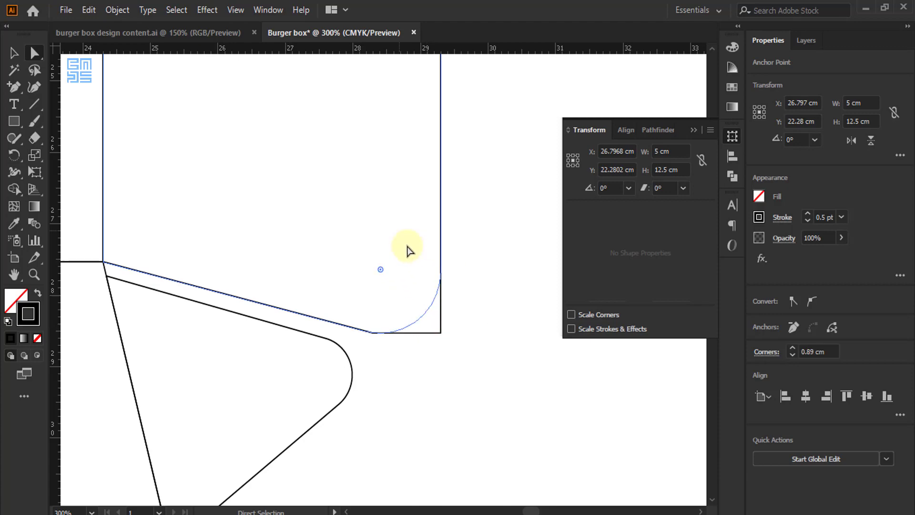
left_click(491, 342)
scroll(497, 344, "down", 5)
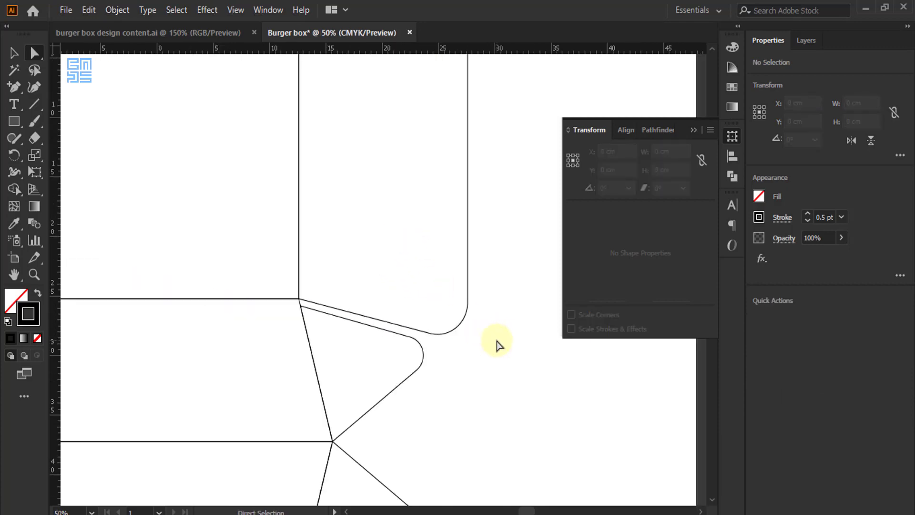
Delete the plain left side panel of the upper net
scroll(489, 255, "down", 1)
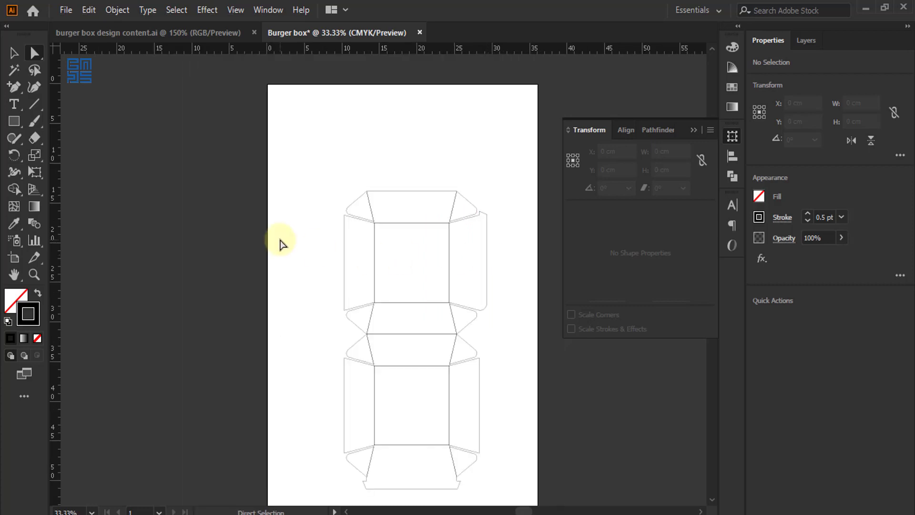
left_click(14, 53)
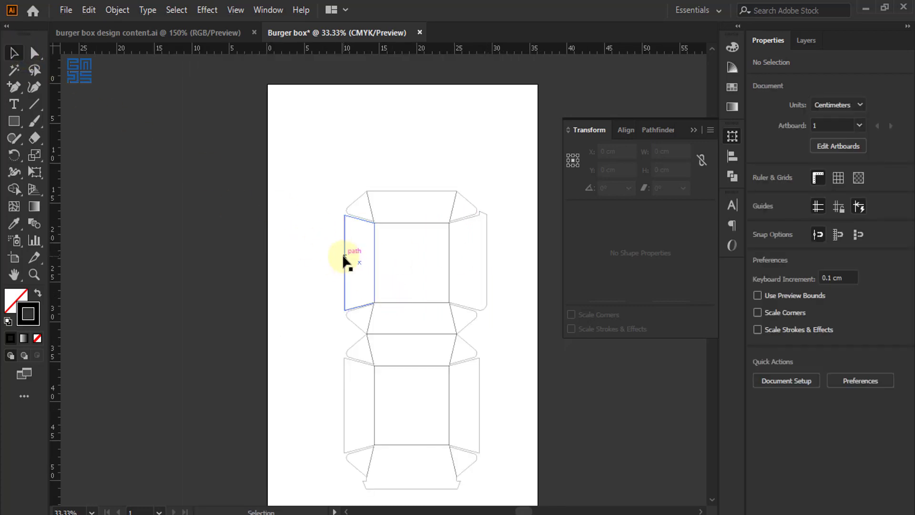
left_click_drag(344, 259, 266, 260)
key("Delete")
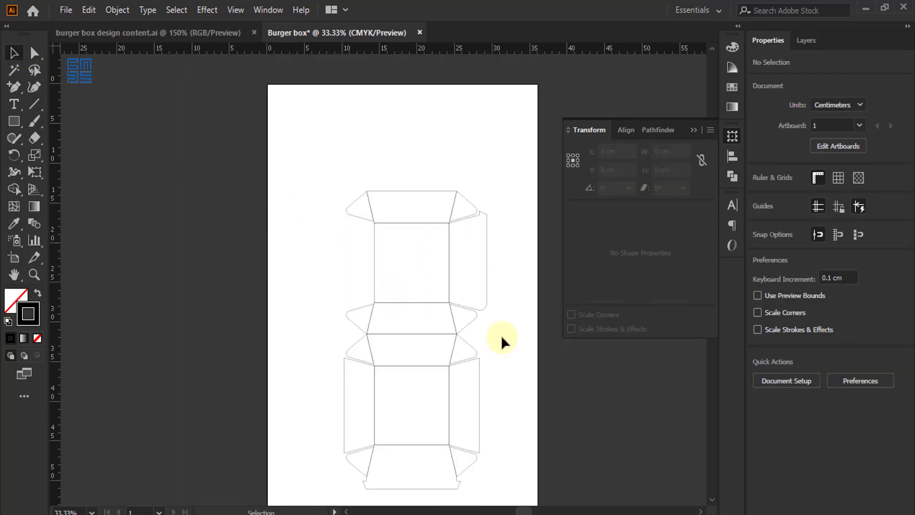
Copy the finished right side flap to the left of the upper net and flip the copy horizontally
scroll(509, 241, "up", 1)
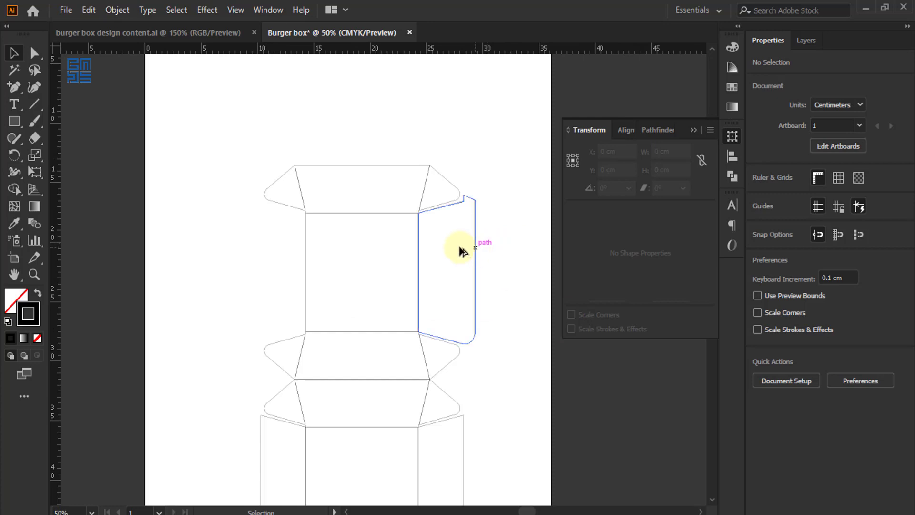
left_click_drag(459, 250, 292, 229)
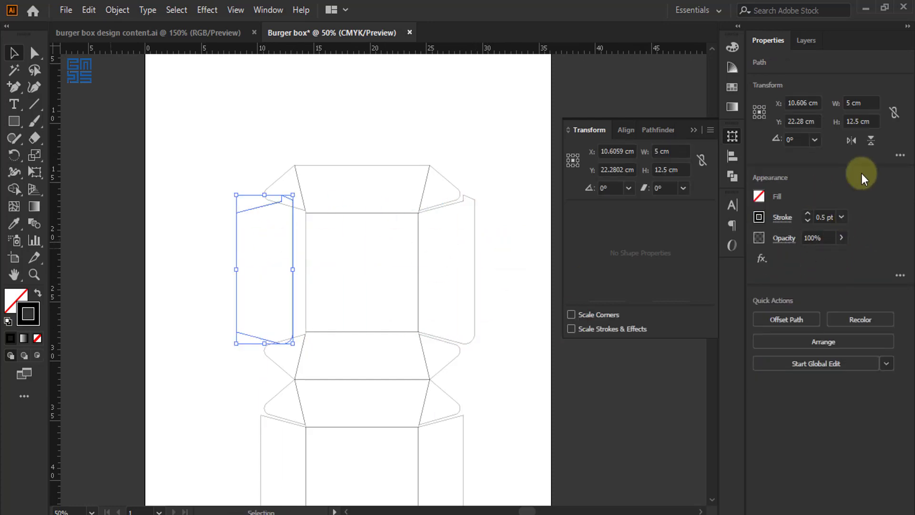
left_click(851, 140)
Move the flipped left flap against the upper square panel, meeting the panel's upper left corner with the flap's inner corner
scroll(302, 228, "up", 2)
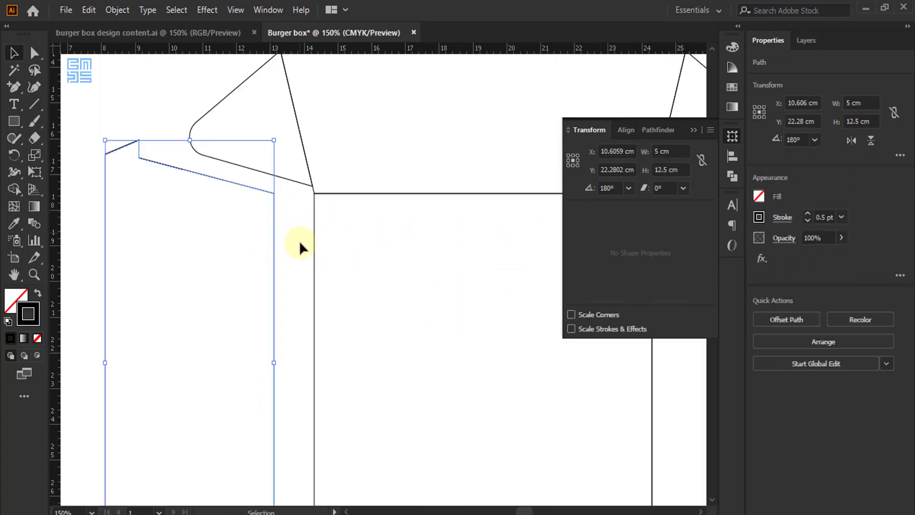
scroll(278, 190, "up", 3)
left_click_drag(266, 197, 374, 204)
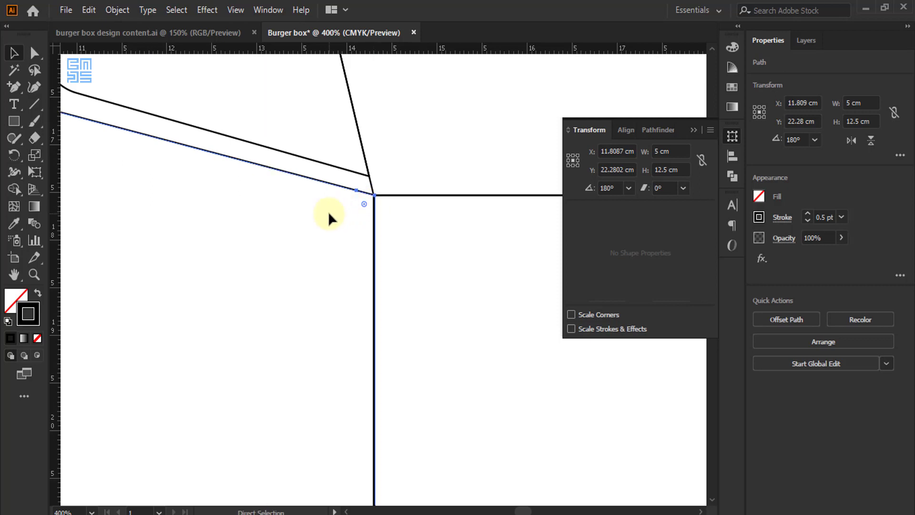
key("ctrl+y")
scroll(376, 197, "up", 8)
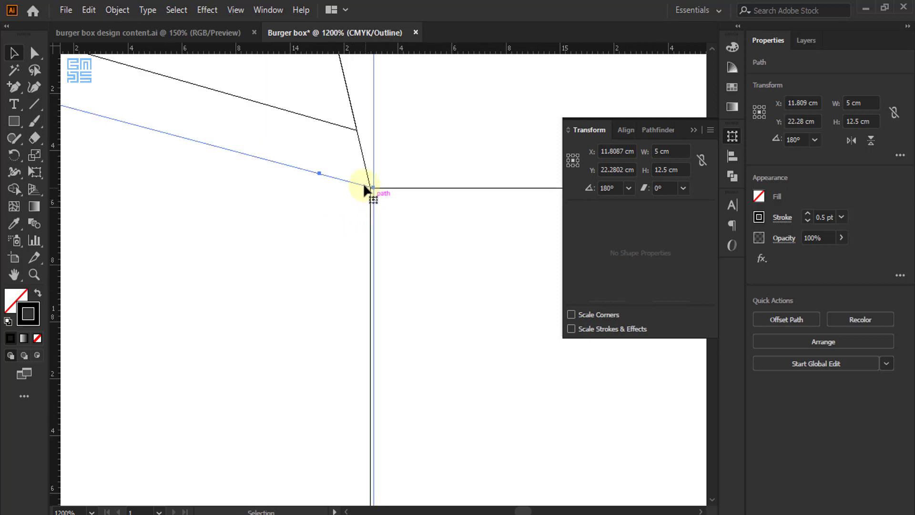
left_click_drag(394, 219, 379, 218)
left_click(326, 185)
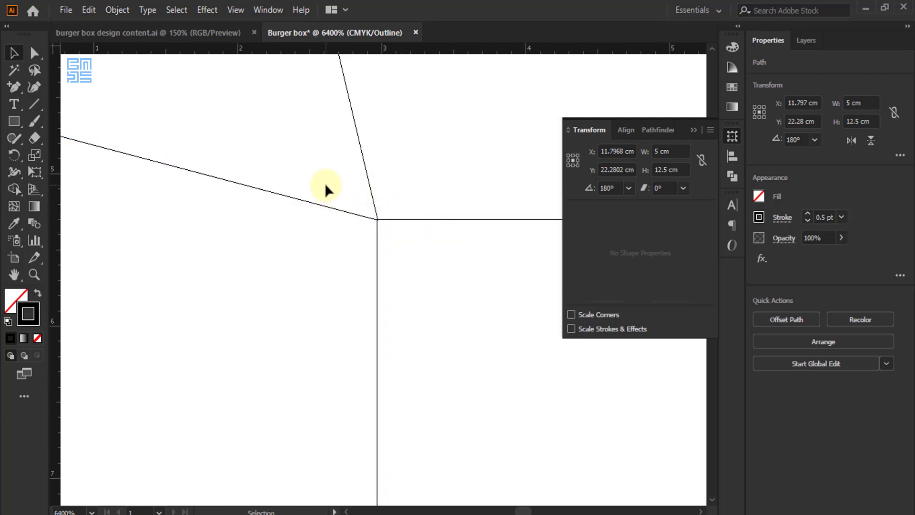
scroll(324, 195, "down", 15)
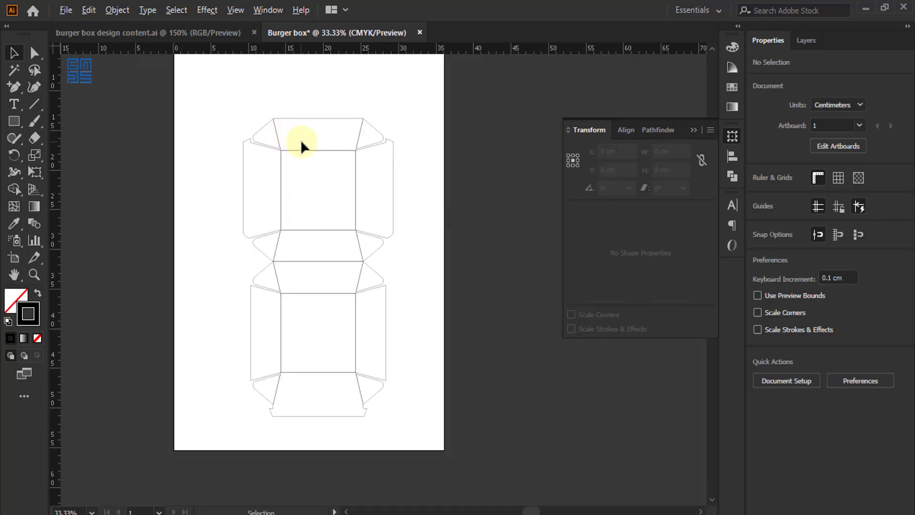
Draw a circle about 1.41 cm in diameter in the empty area to the right of the net's middle panels
scroll(301, 140, "up", 1)
scroll(286, 148, "down", 2)
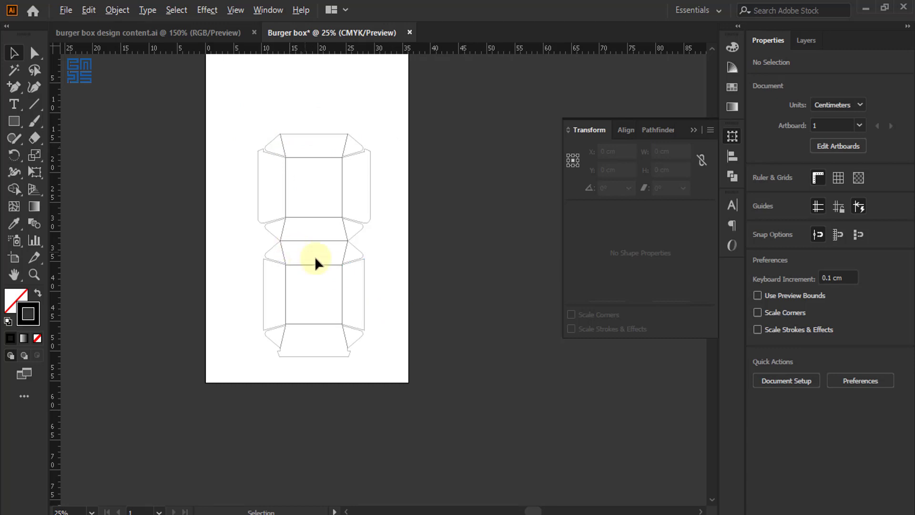
scroll(314, 256, "up", 1)
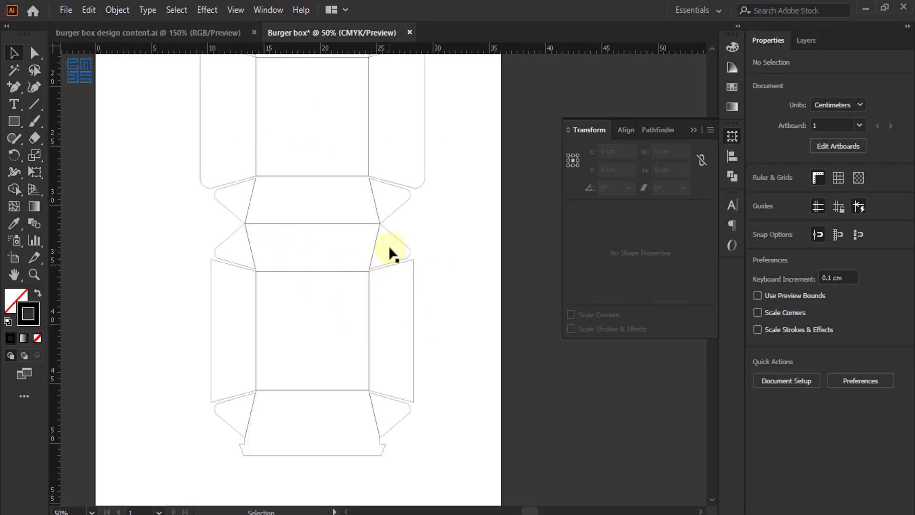
scroll(293, 233, "up", 1)
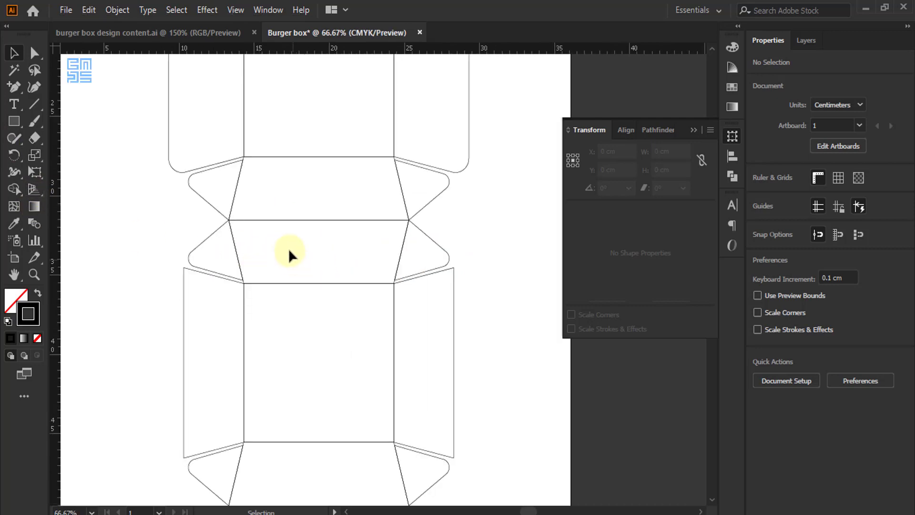
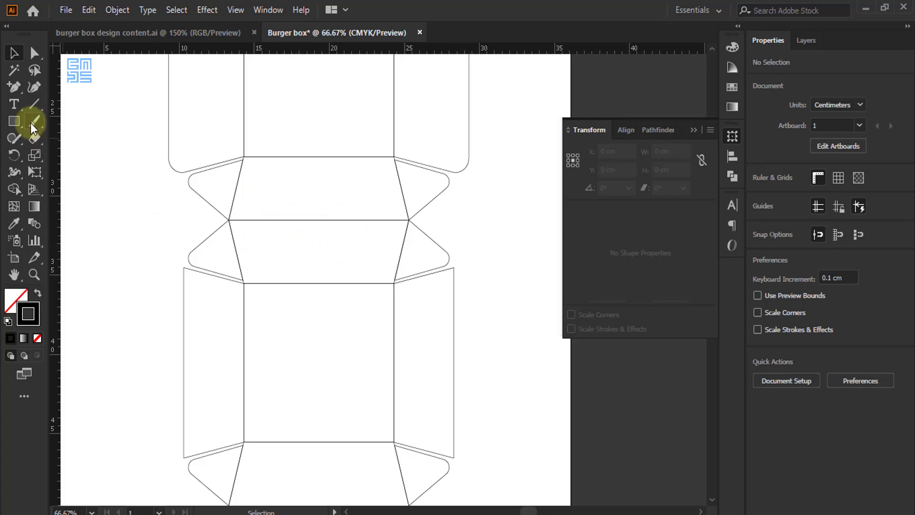
left_click(17, 119)
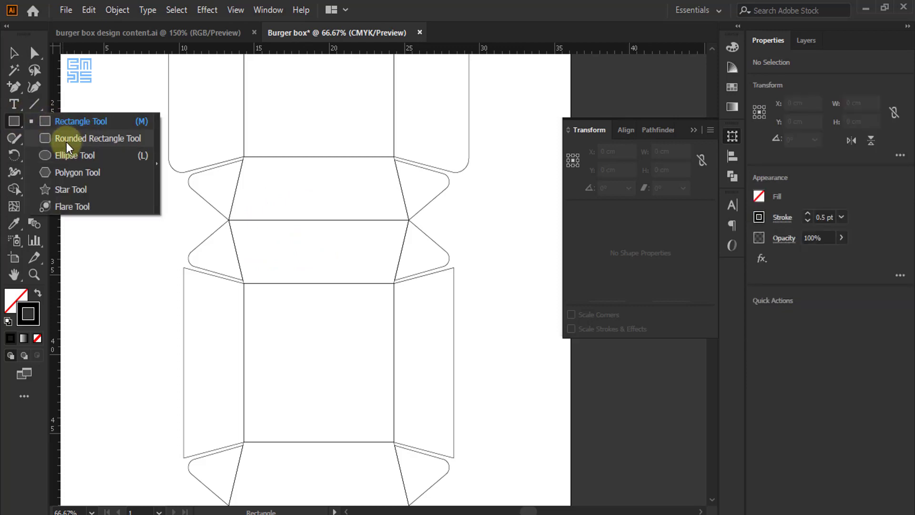
left_click(65, 152)
scroll(174, 260, "down", 1)
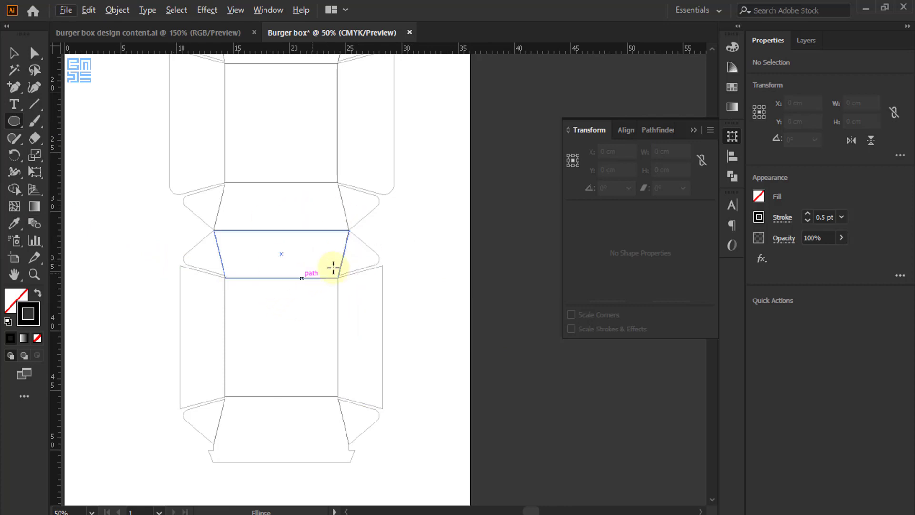
scroll(350, 255, "up", 1)
left_click_drag(427, 236, 450, 259)
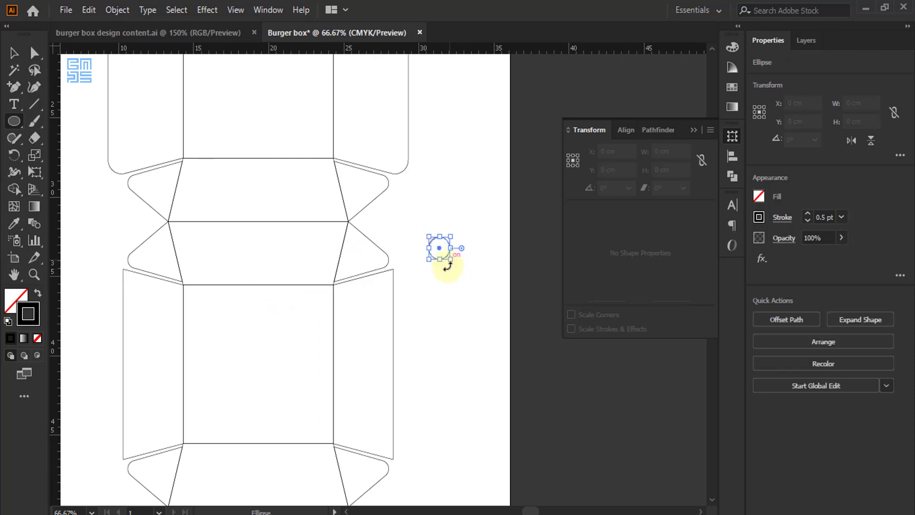
Set the circle's width and height to 1 cm each
left_click(627, 132)
left_click(588, 133)
double_click(672, 154)
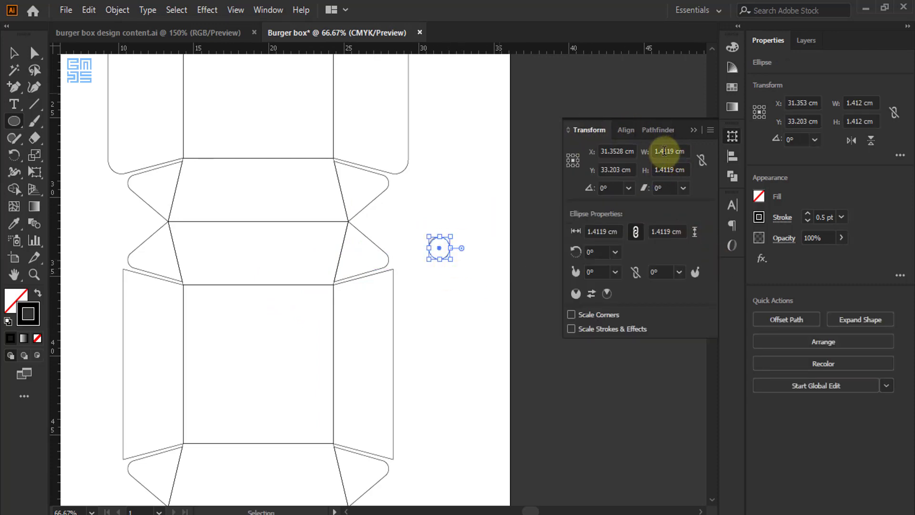
type("1")
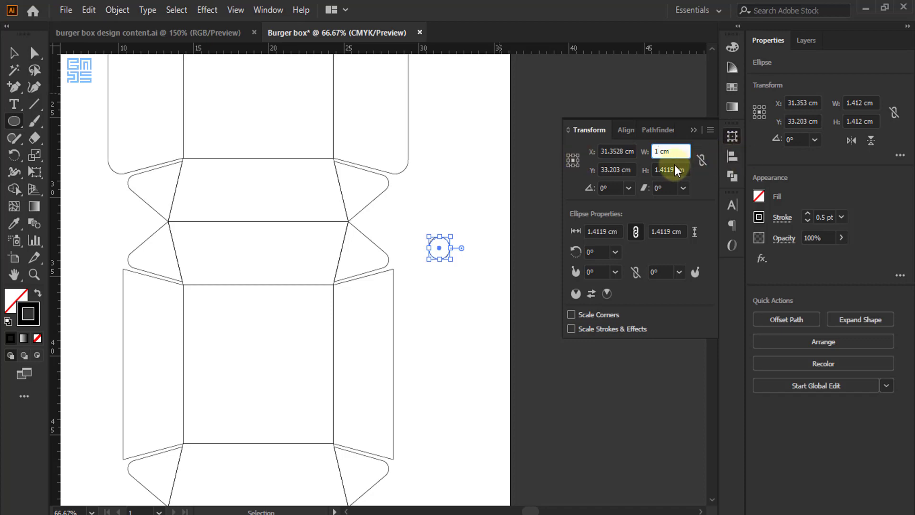
key("Tab")
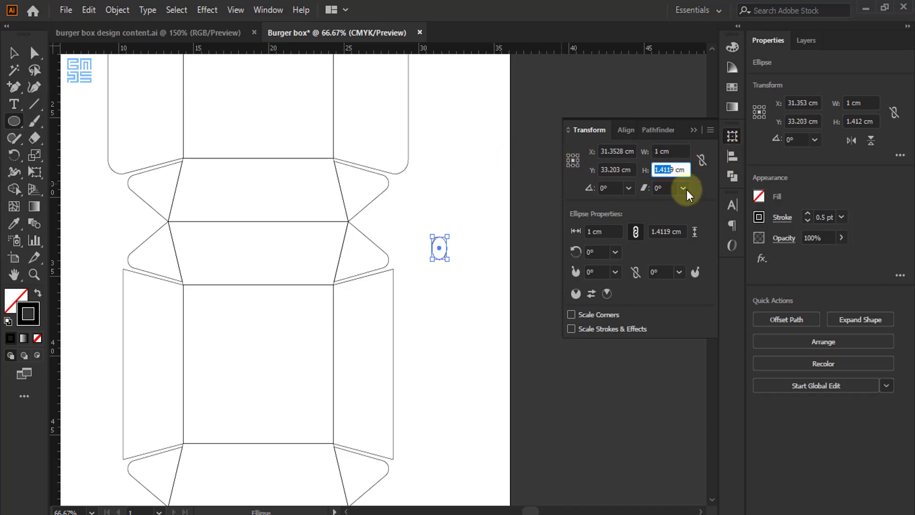
type("1")
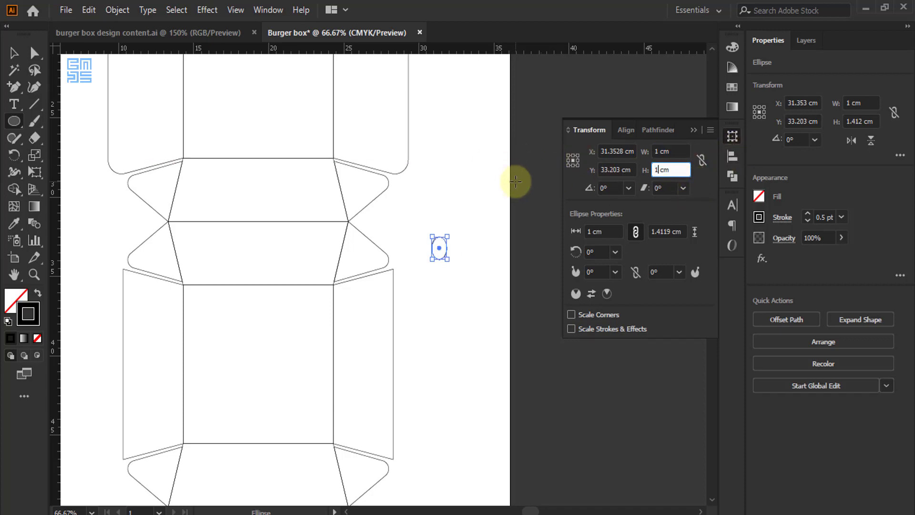
key("Return")
Place the circle in the left part of the trapezoid above the lower square panel and copy it about 6.4 cm to the right
left_click(13, 52)
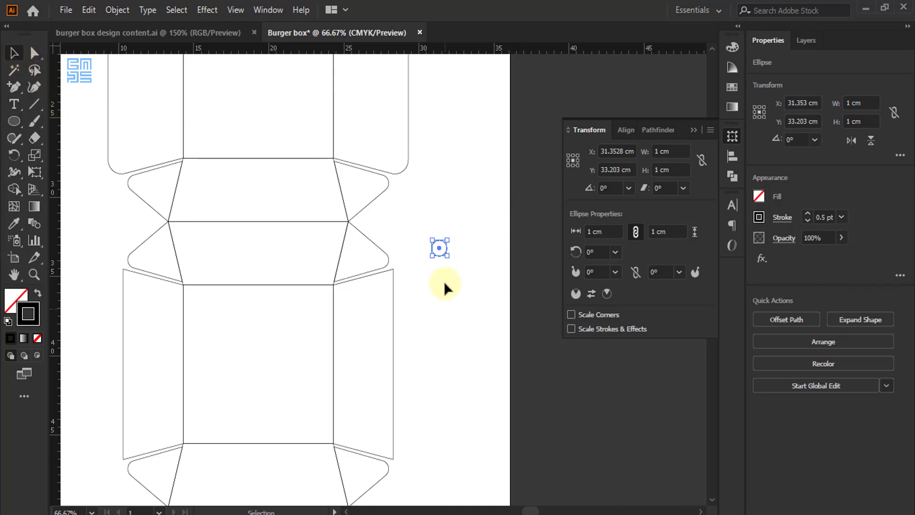
left_click_drag(441, 256, 301, 258)
scroll(332, 241, "down", 2)
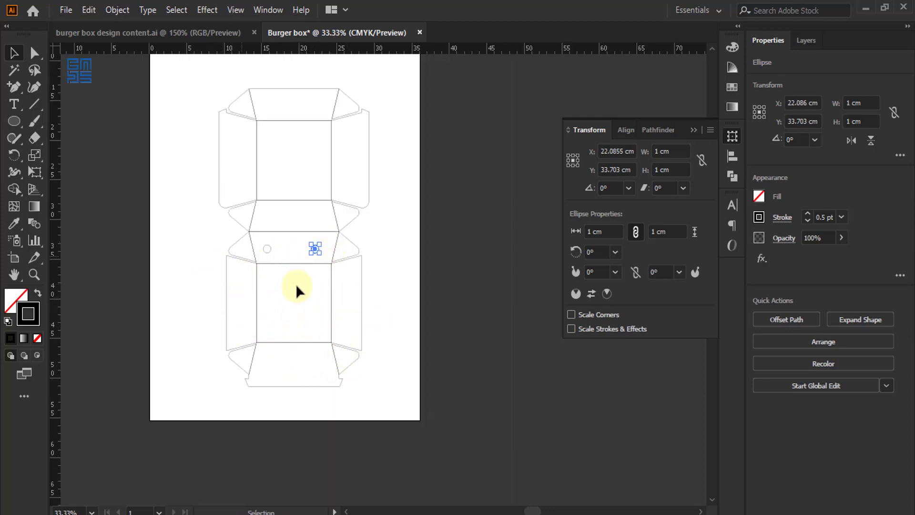
Group the two circles and centre the pair horizontally and vertically on the trapezoid panel, using the trapezoid as the key object
scroll(276, 233, "up", 2)
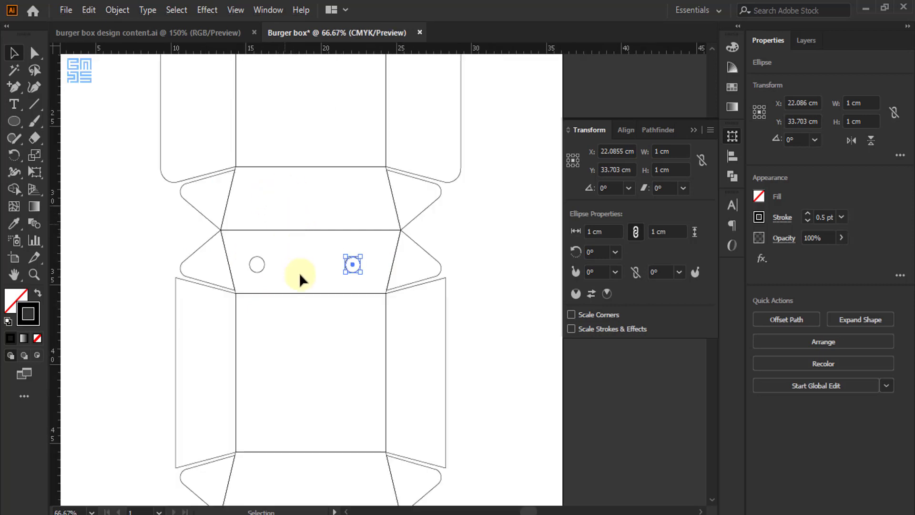
left_click(264, 272, "shift")
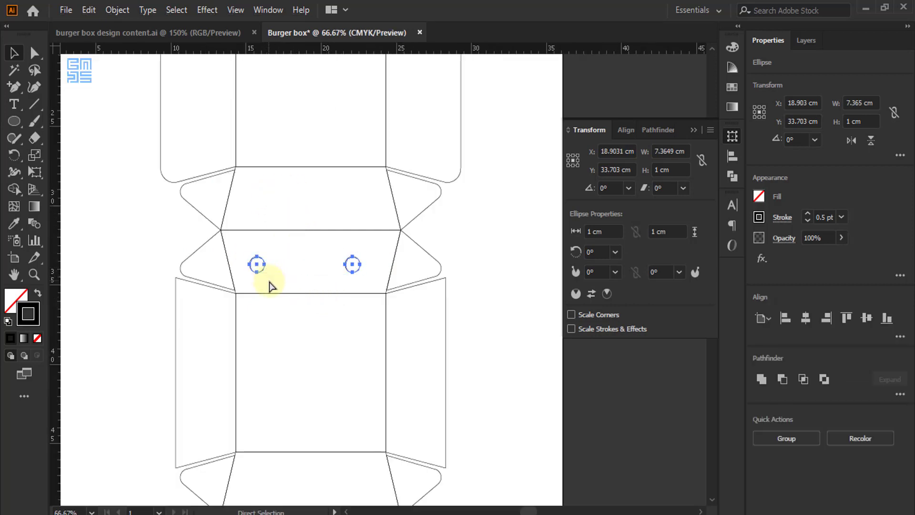
key("ctrl+g")
left_click(368, 292, "shift")
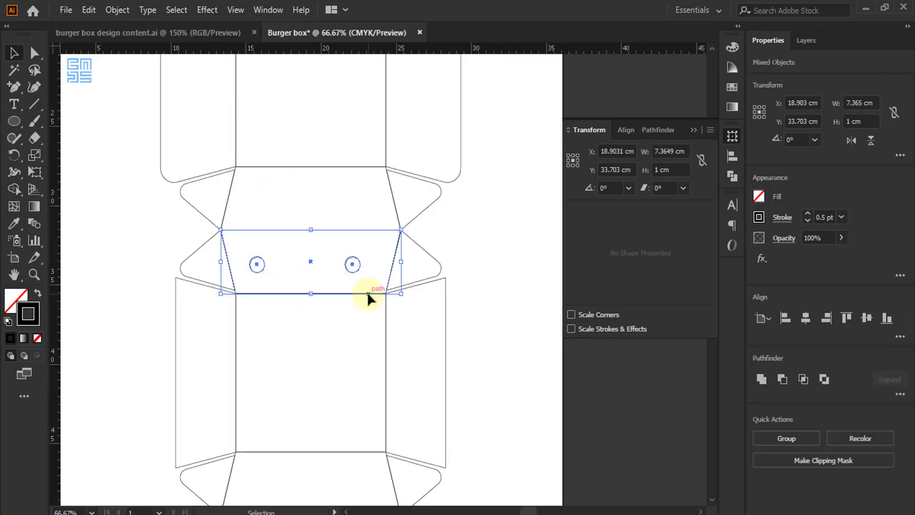
left_click(367, 292)
left_click(805, 318)
left_click(866, 318)
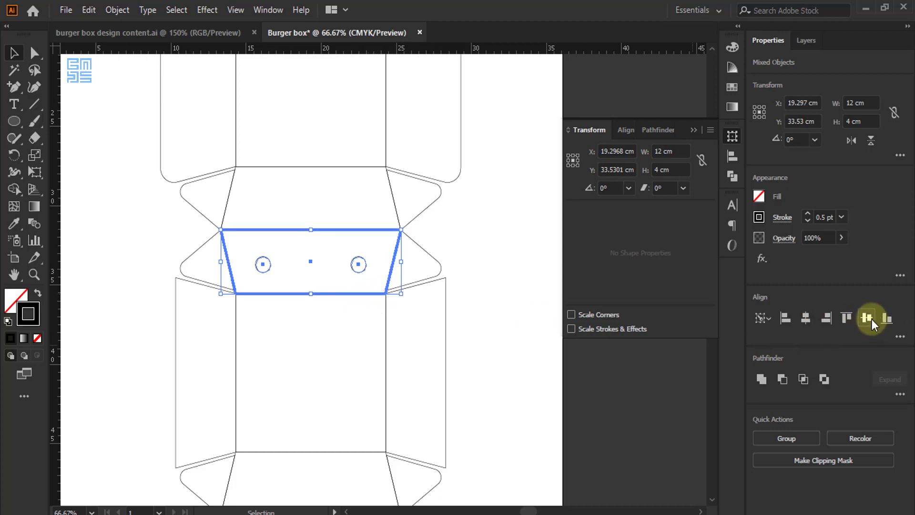
left_click(436, 262)
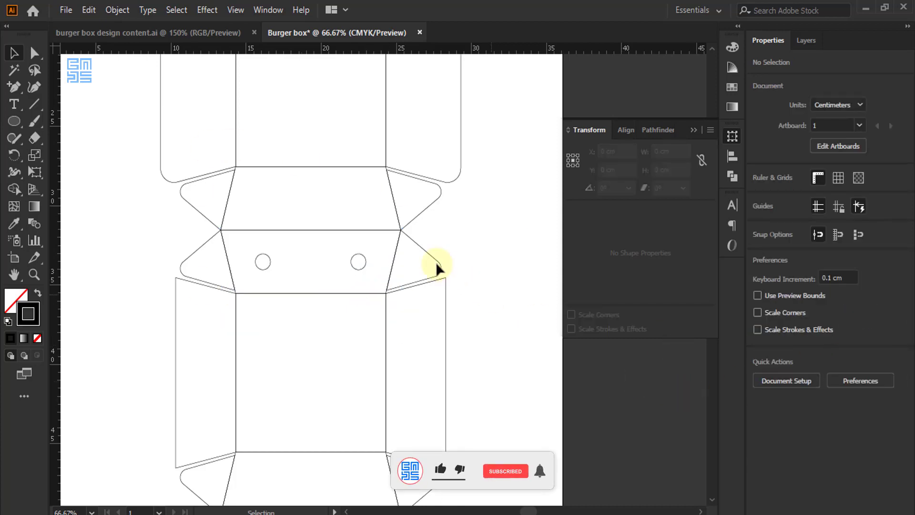
Ungroup the two centred circles and put away the transform settings
left_click(365, 263)
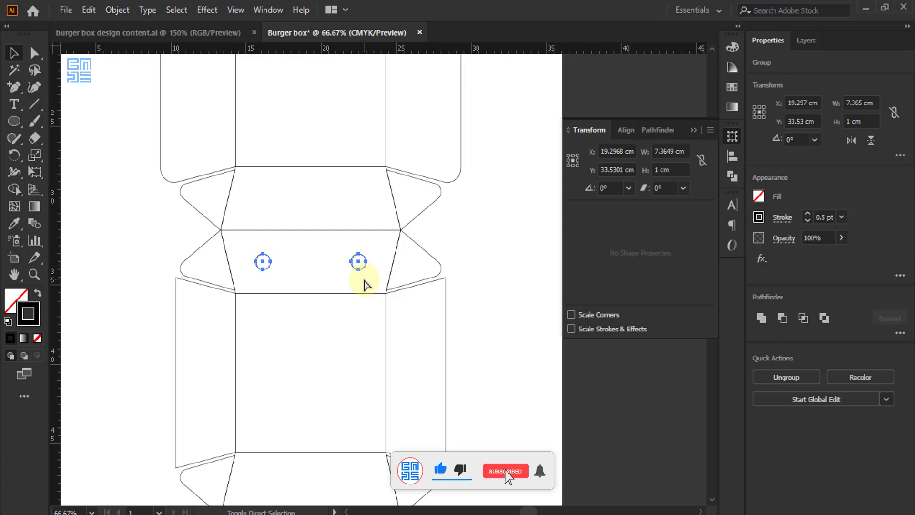
left_click(502, 260)
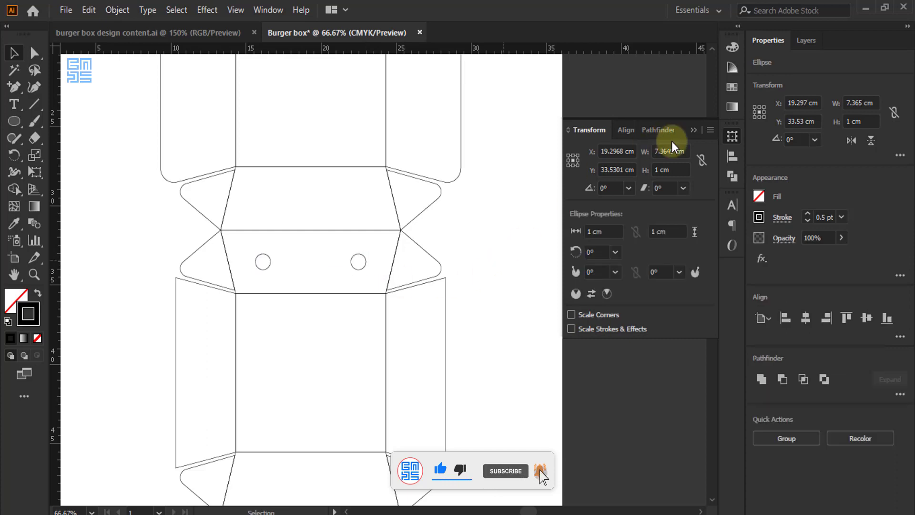
left_click(696, 129)
Select the complete box net, including both circles, and group it
scroll(307, 286, "down", 1)
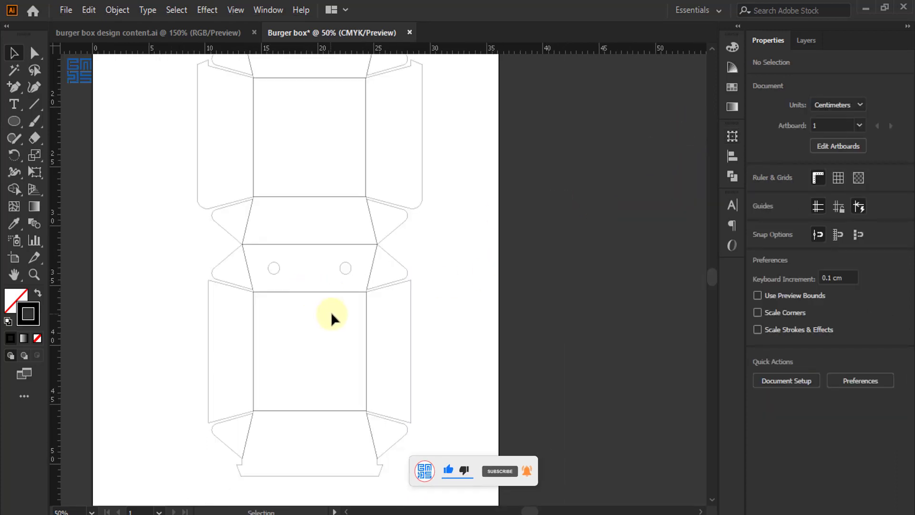
scroll(332, 317, "down", 2)
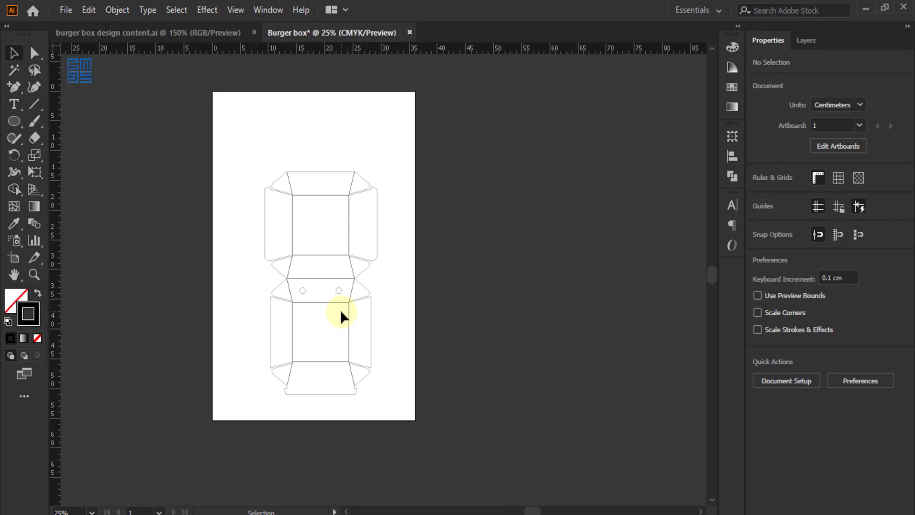
left_click_drag(240, 149, 381, 402)
key("ctrl+g")
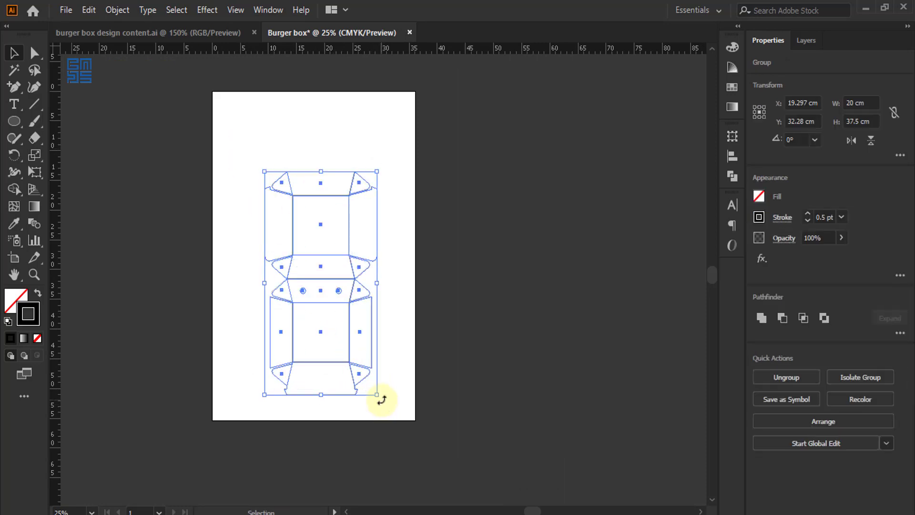
Shrink the artboard on all four sides around the net to about 25.5 cm wide and 42.9 cm high
left_click(14, 257)
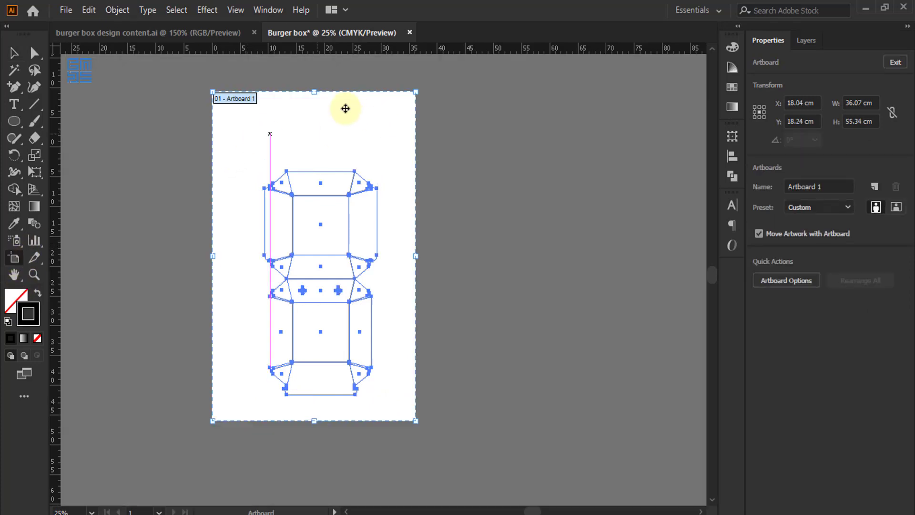
left_click_drag(313, 92, 320, 157)
left_click_drag(314, 420, 320, 412)
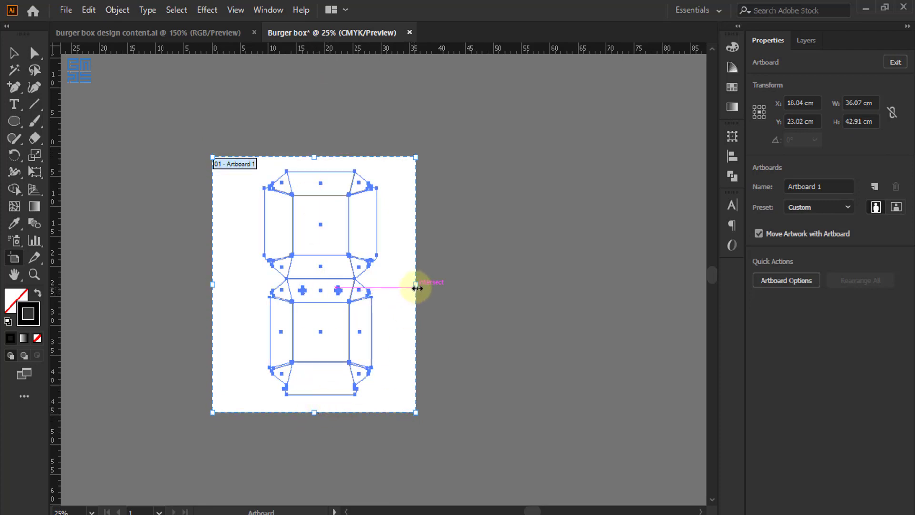
left_click_drag(416, 285, 393, 291)
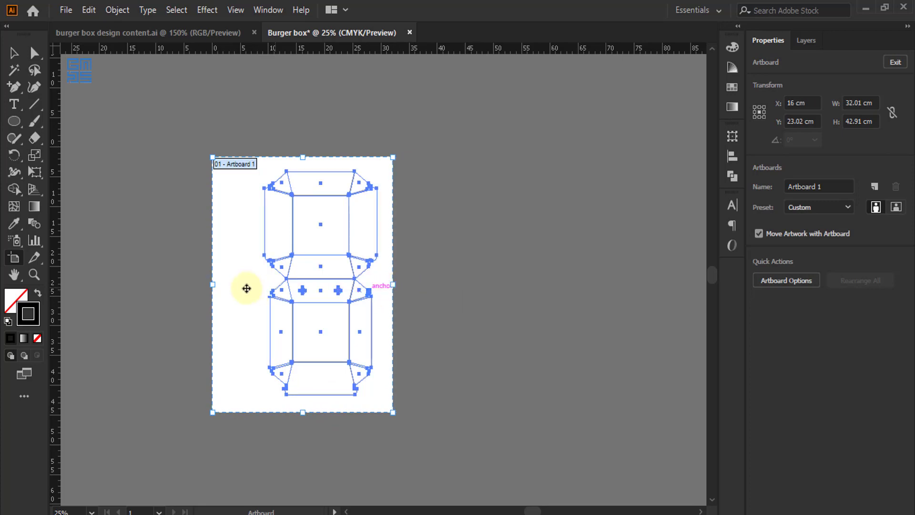
left_click_drag(212, 285, 250, 285)
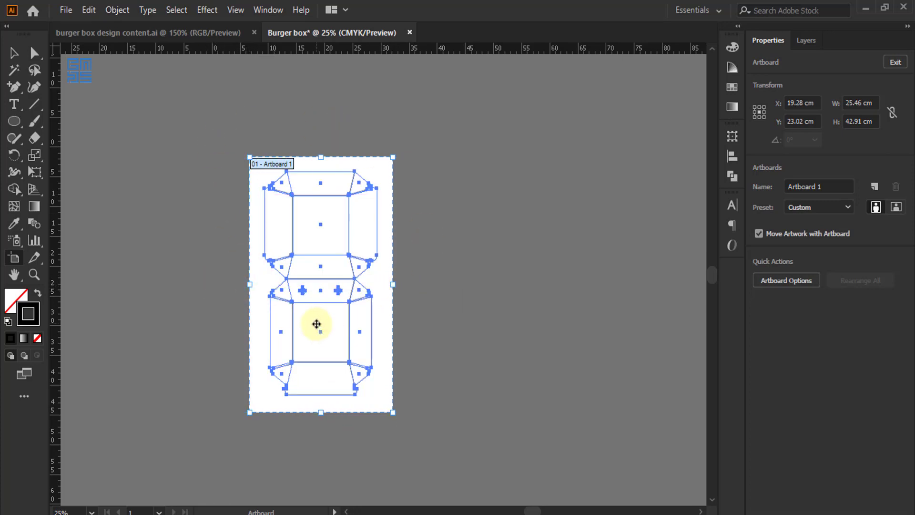
scroll(303, 291, "up", 1)
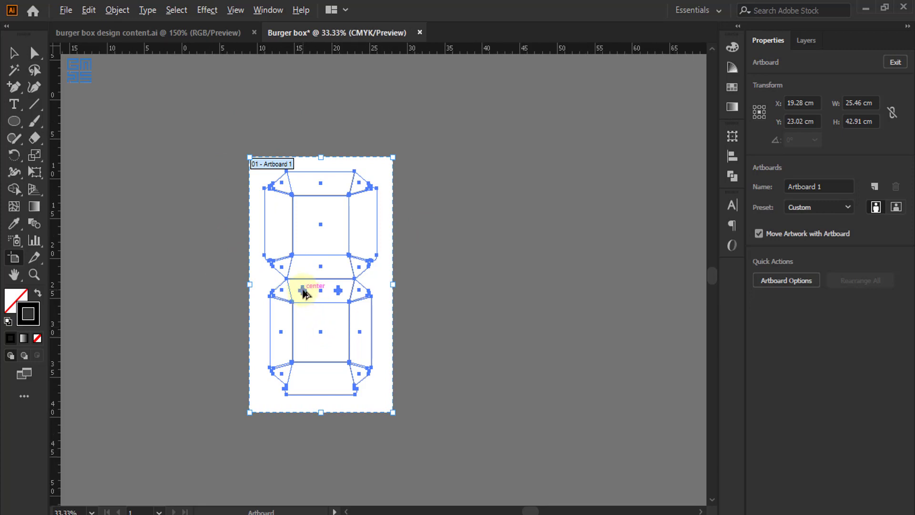
Centre the grouped box net vertically on the artboard, aligning it to the artboard
left_click(14, 52)
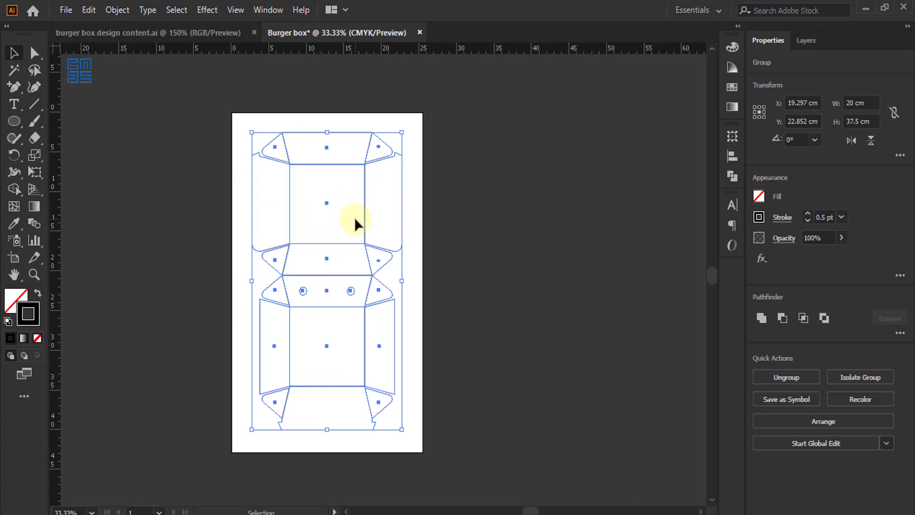
left_click(733, 157)
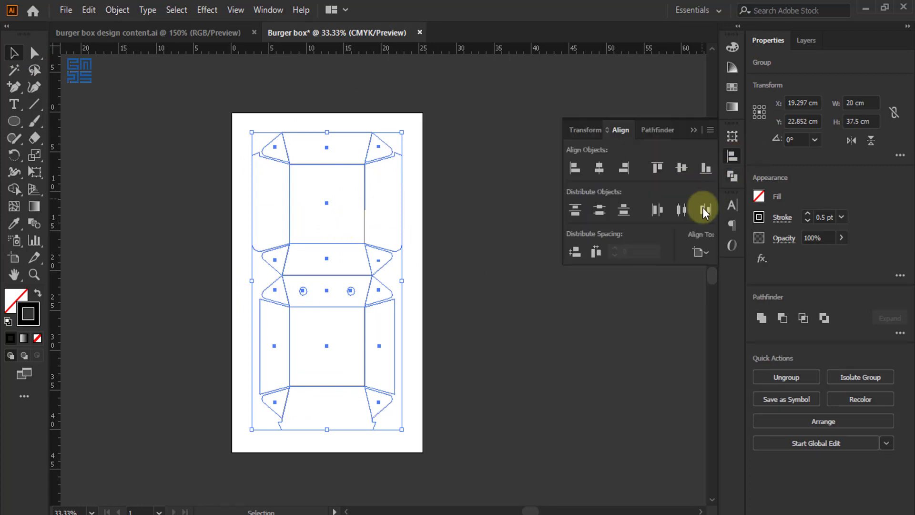
left_click(700, 254)
left_click(725, 301)
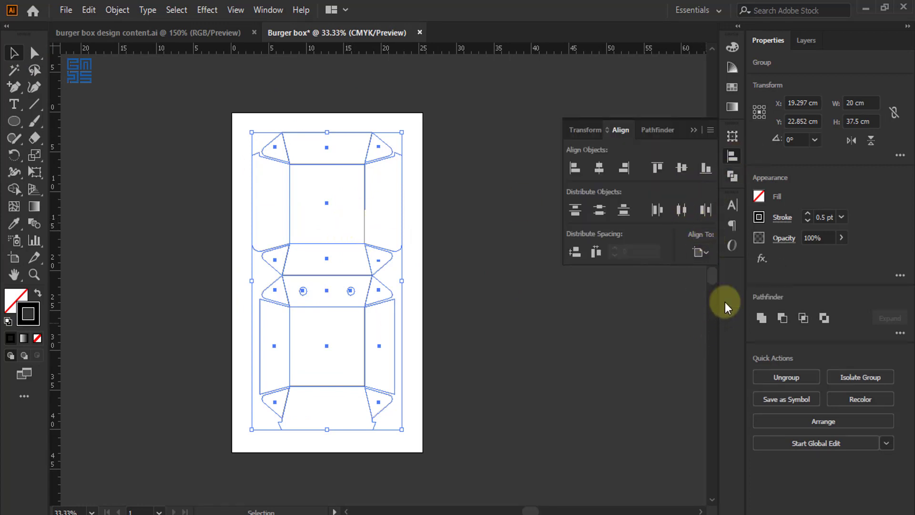
left_click(683, 167)
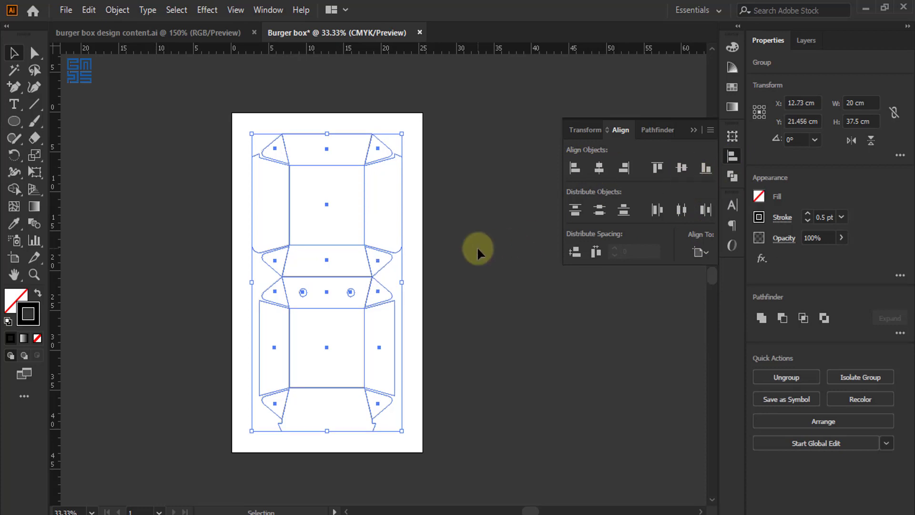
Ungroup the box net, deselect everything and put away the alignment settings
key("ctrl")
key("ctrl+shift+g")
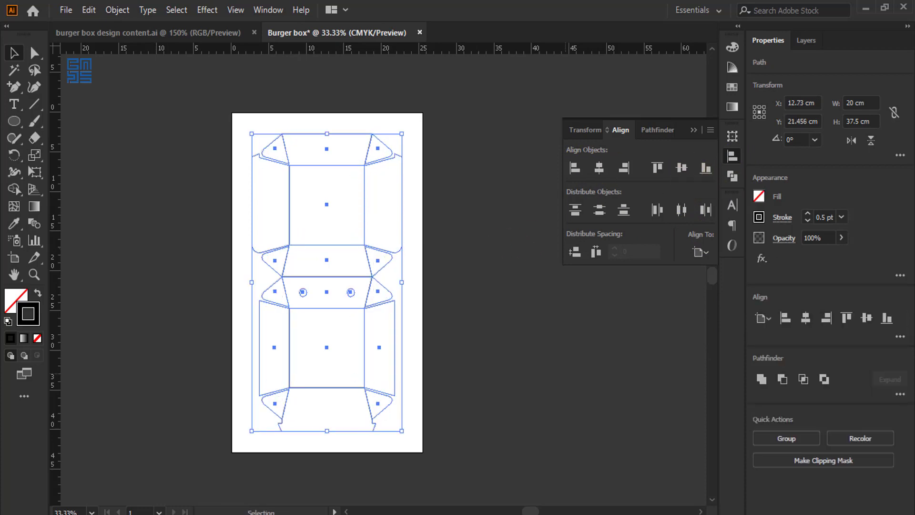
left_click(483, 242)
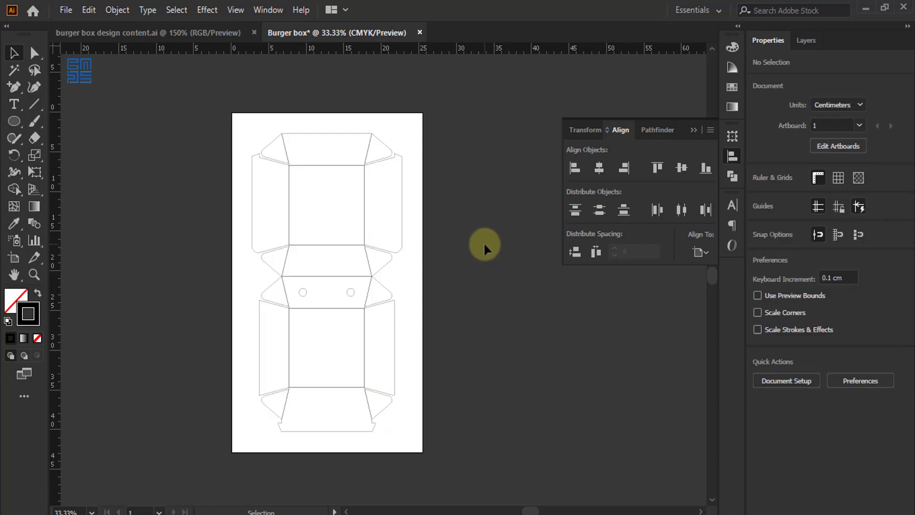
left_click(695, 129)
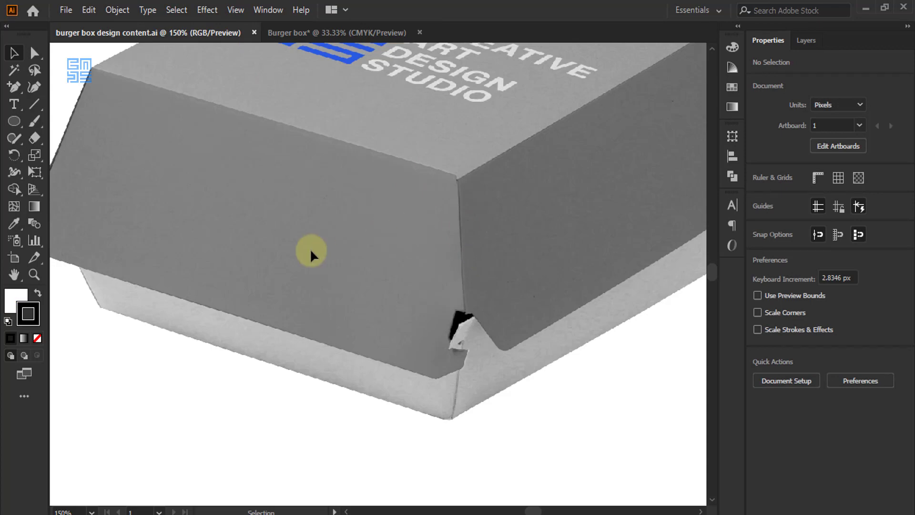
Check the box mockup in the burger box design content document, and add a layer named "crease line" in the Burger box document
key("ctrl+0")
scroll(434, 162, "up", 2)
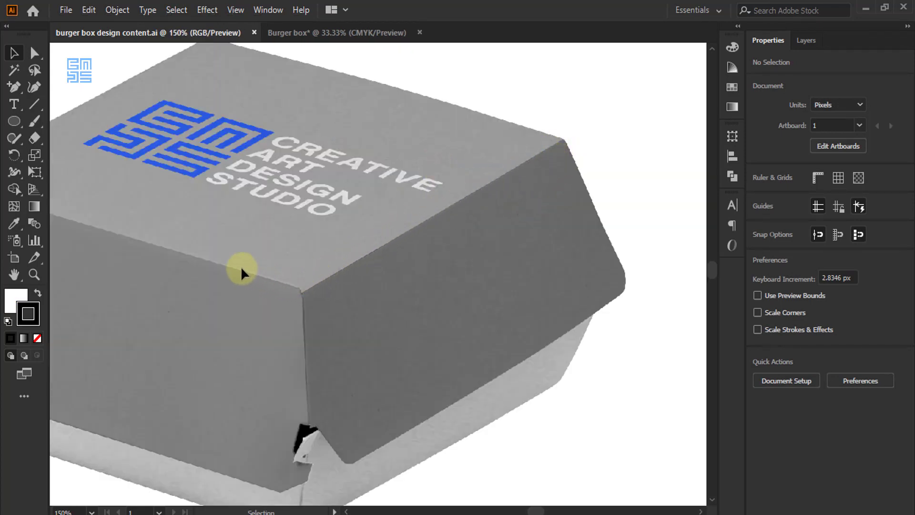
scroll(342, 273, "down", 1)
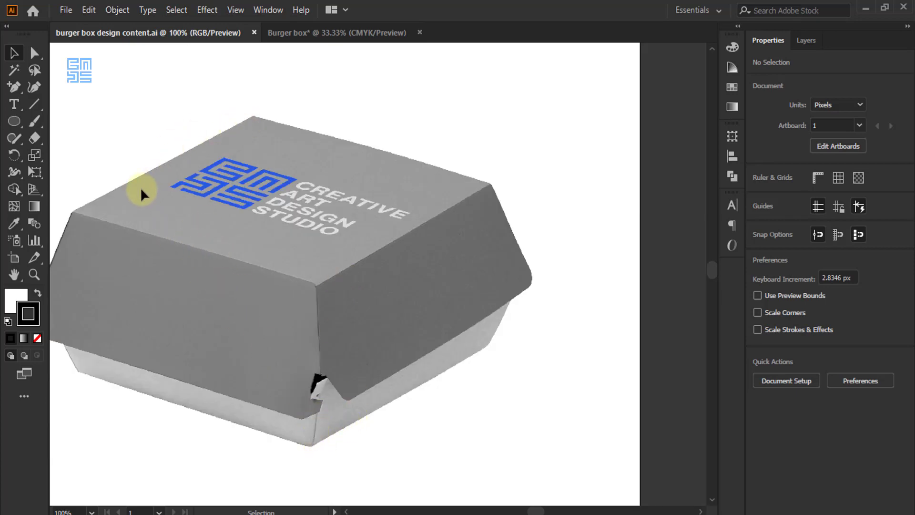
left_click(320, 34)
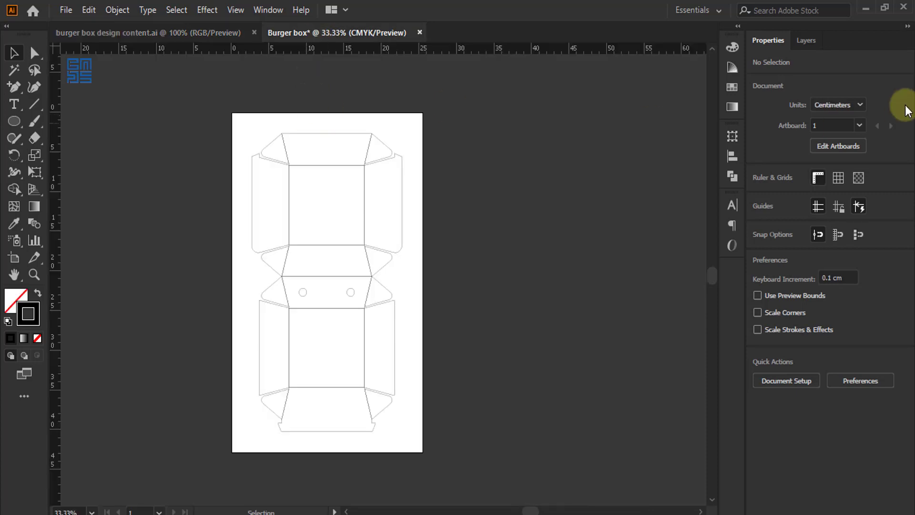
left_click(810, 38)
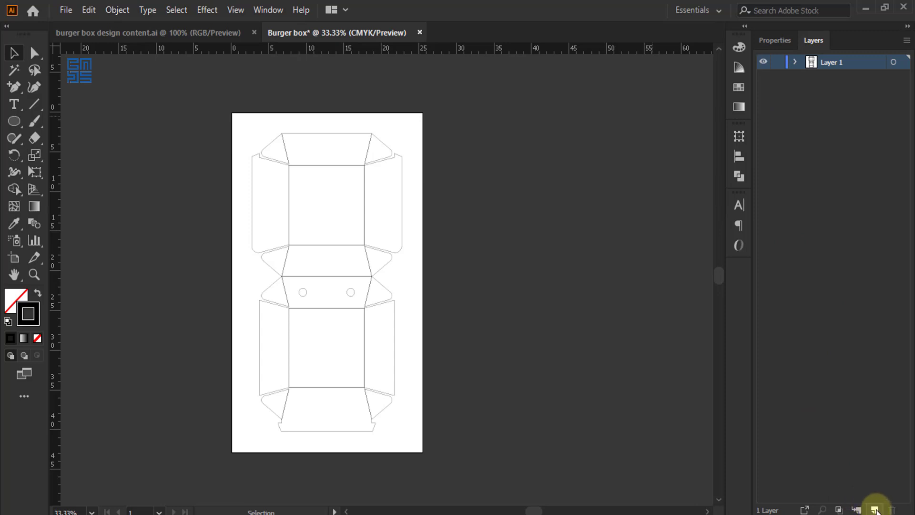
left_click(874, 510)
double_click(831, 63)
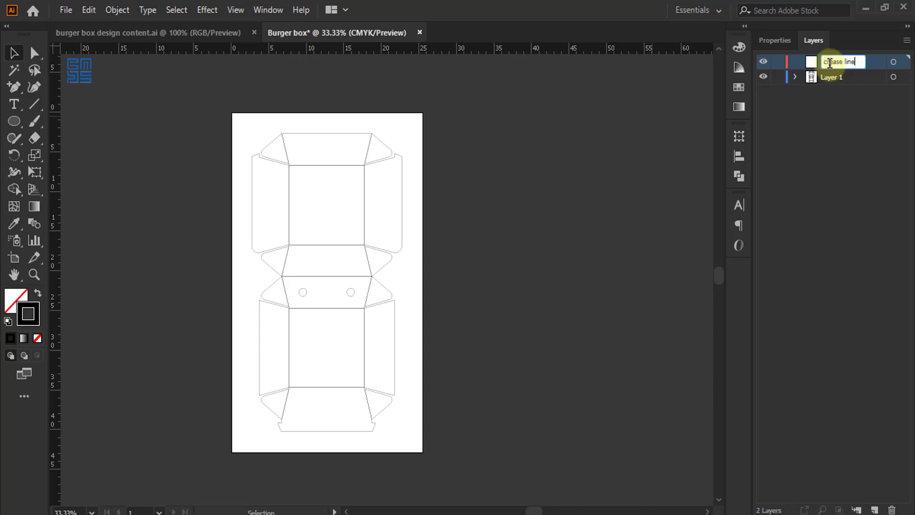
key("Return")
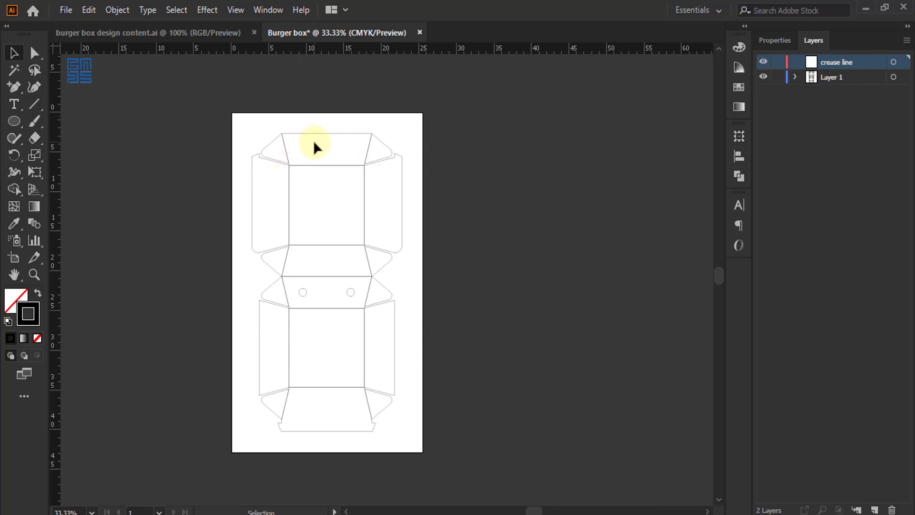
Examine the net's fold lines and cut edges up close, including the corner where a triangular flap, side panel and trapezoid meet
scroll(313, 140, "up", 2)
scroll(259, 139, "up", 2)
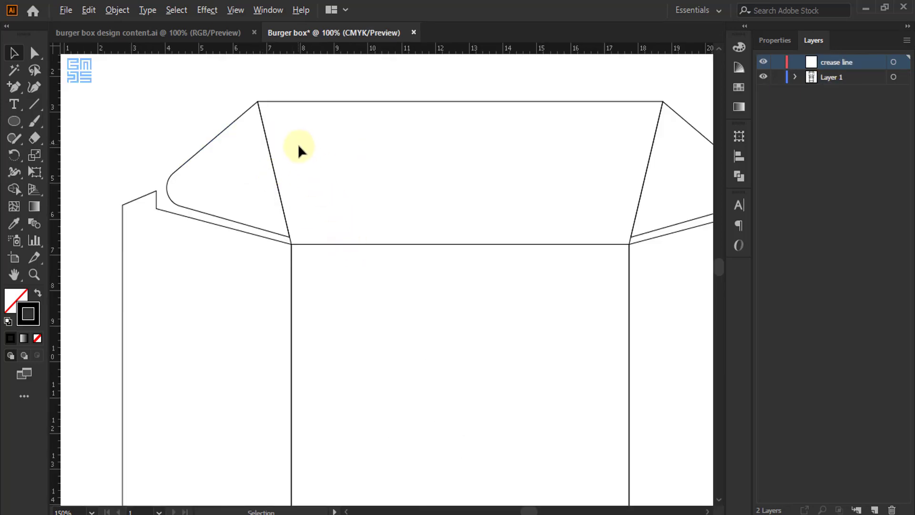
scroll(319, 188, "down", 1)
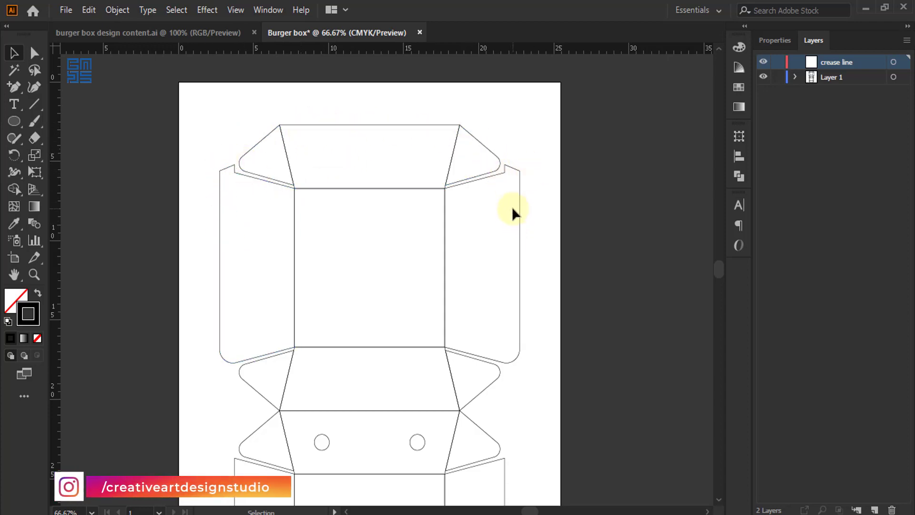
scroll(440, 136, "down", 2)
scroll(441, 136, "down", 4)
scroll(479, 273, "up", 2)
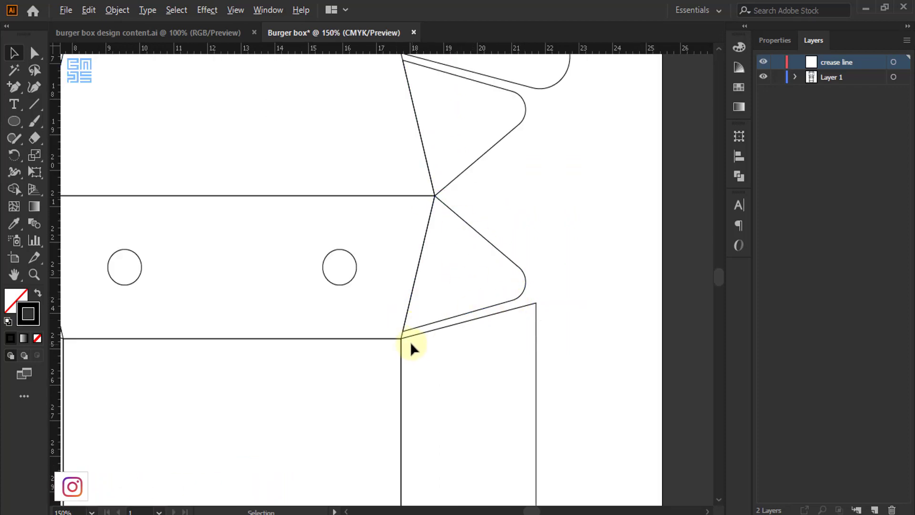
scroll(407, 340, "up", 3)
scroll(396, 324, "up", 2)
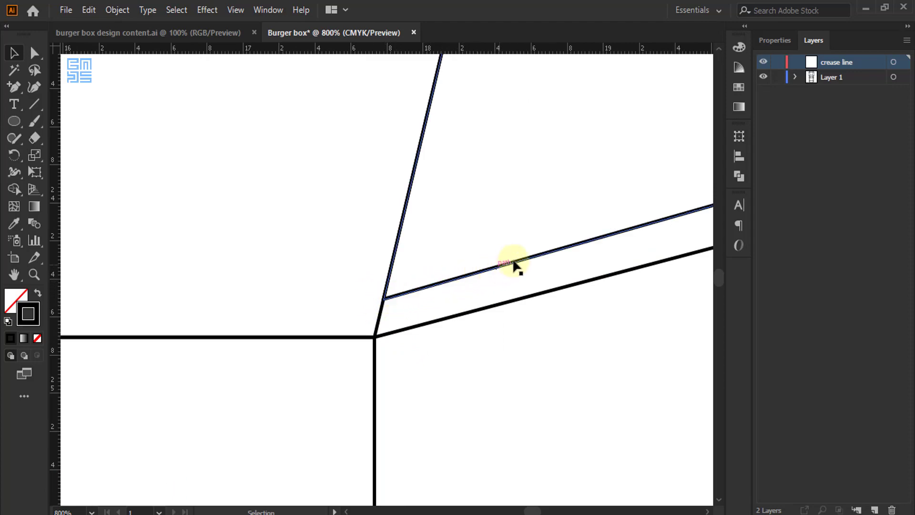
scroll(392, 306, "up", 1)
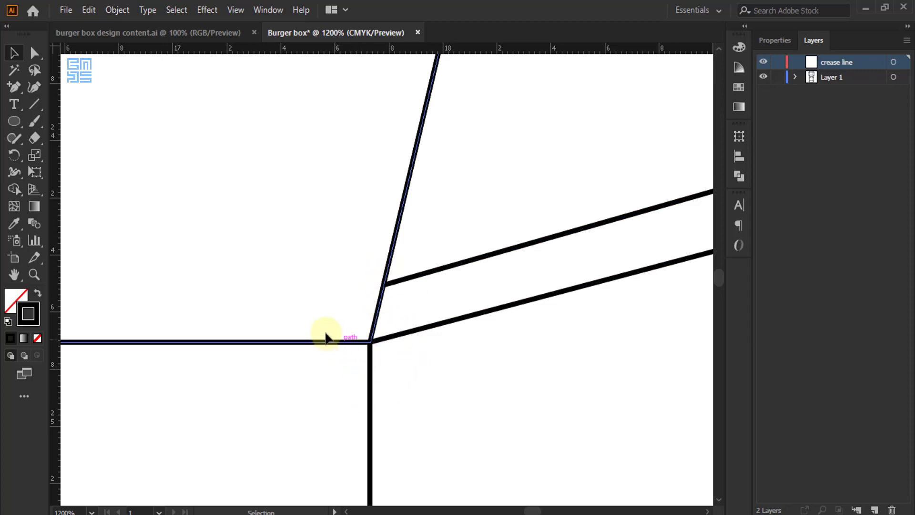
scroll(372, 269, "down", 9)
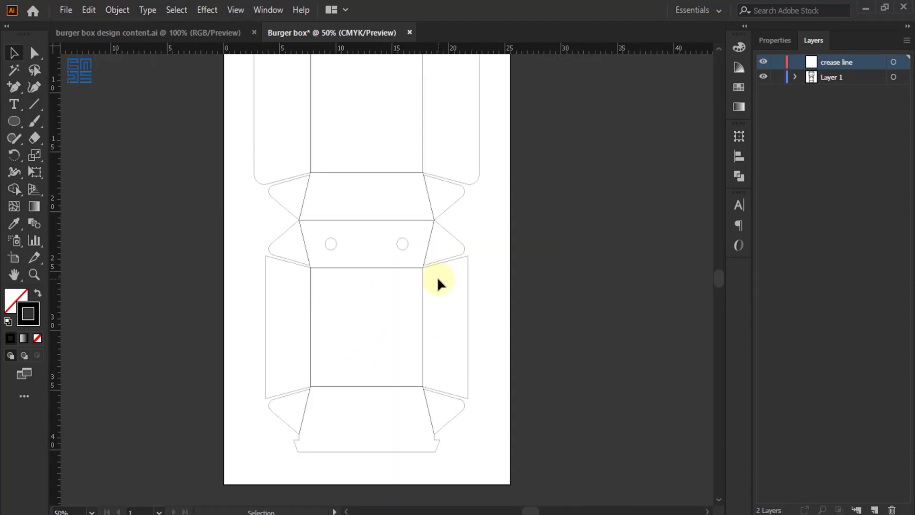
scroll(343, 332, "down", 1)
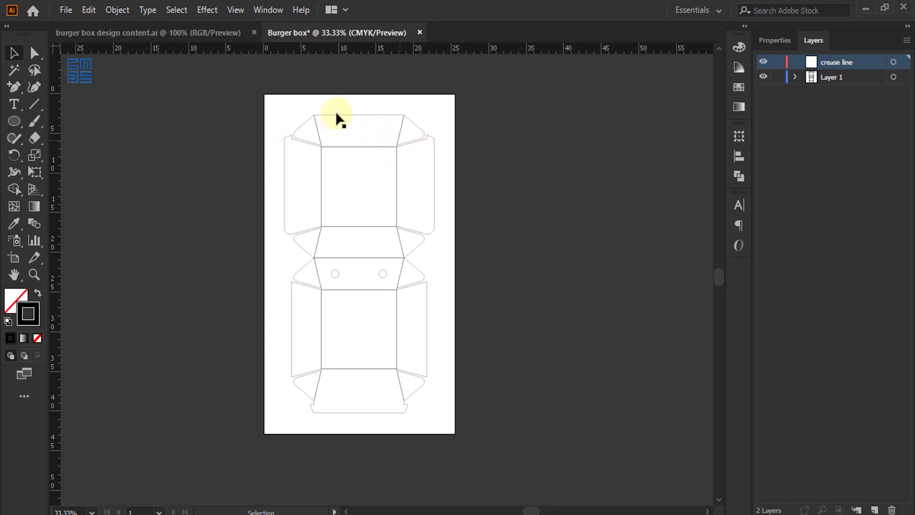
Direct-select the horizontal fold lines between the net's central panels, leaving out its topmost and bottommost outer edges
left_click(34, 52)
scroll(358, 105, "down", 1)
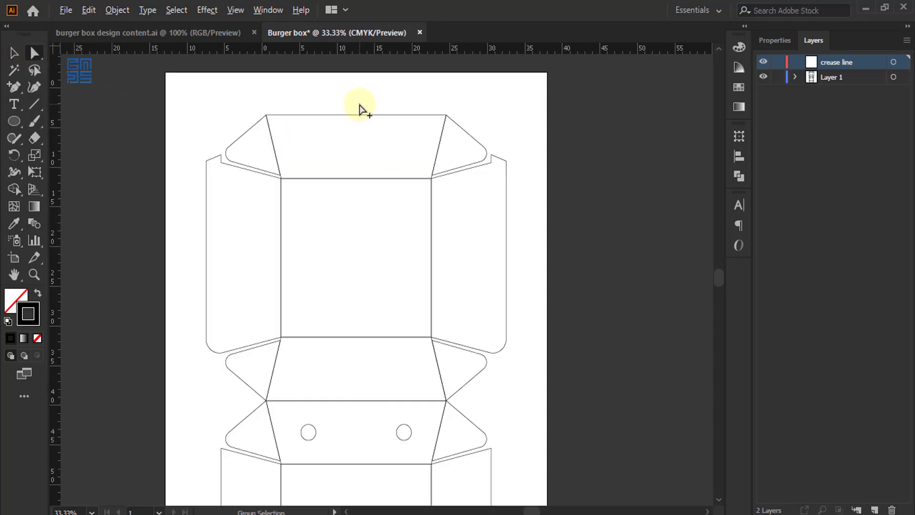
left_click_drag(358, 140, 359, 206)
key("ctrl+z")
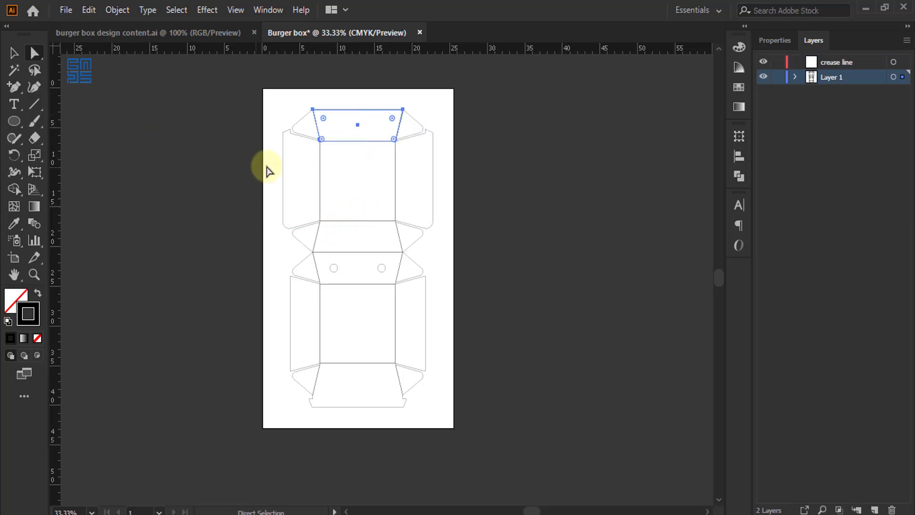
left_click(326, 175)
left_click_drag(348, 128, 360, 406)
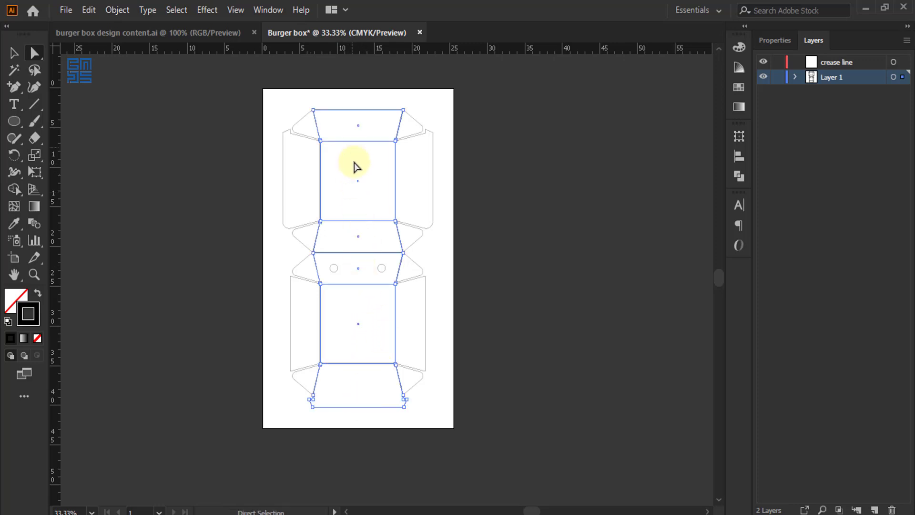
Add the slanted fold lines of the topmost trapezoid and the vertical fold lines of the upper square panel to the selection
key("ctrl+1")
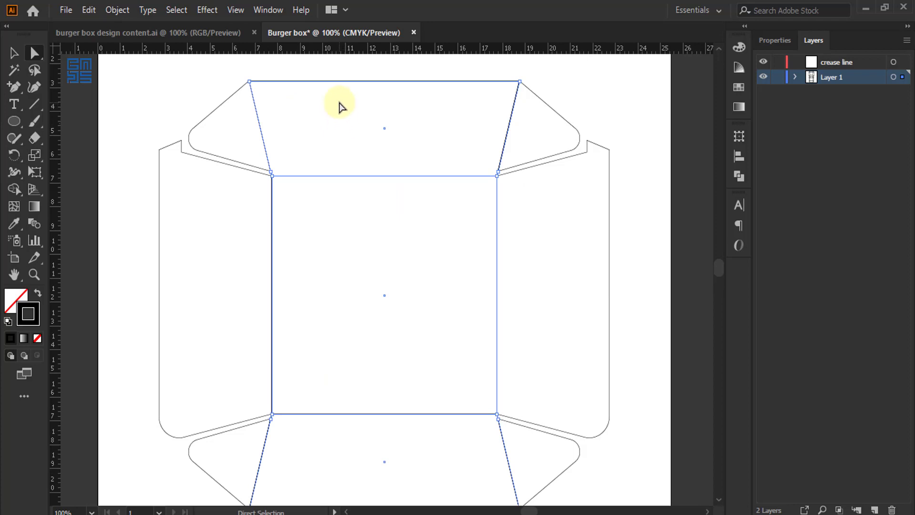
left_click_drag(242, 126, 524, 147)
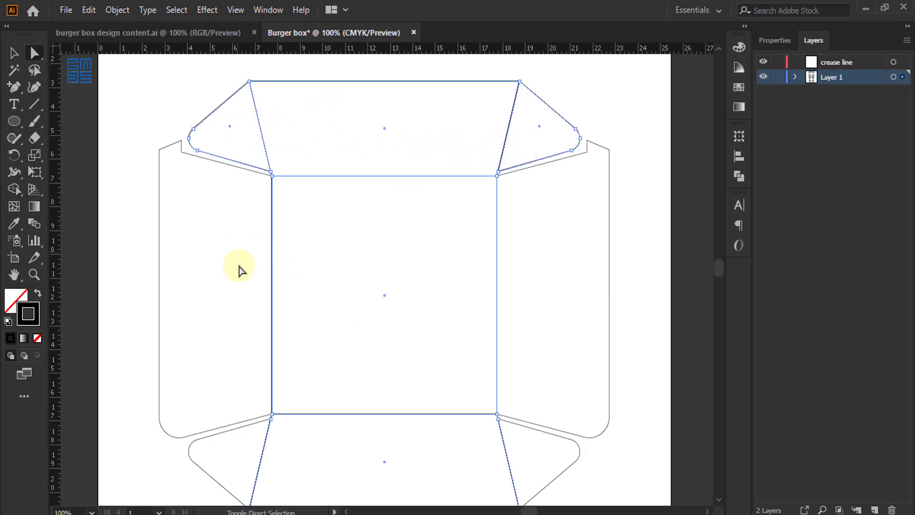
left_click_drag(237, 251, 533, 329)
Add the slanted fold lines beside the two middle trapezoid panels to the selection, without including the circular holes
scroll(417, 161, "down", 8)
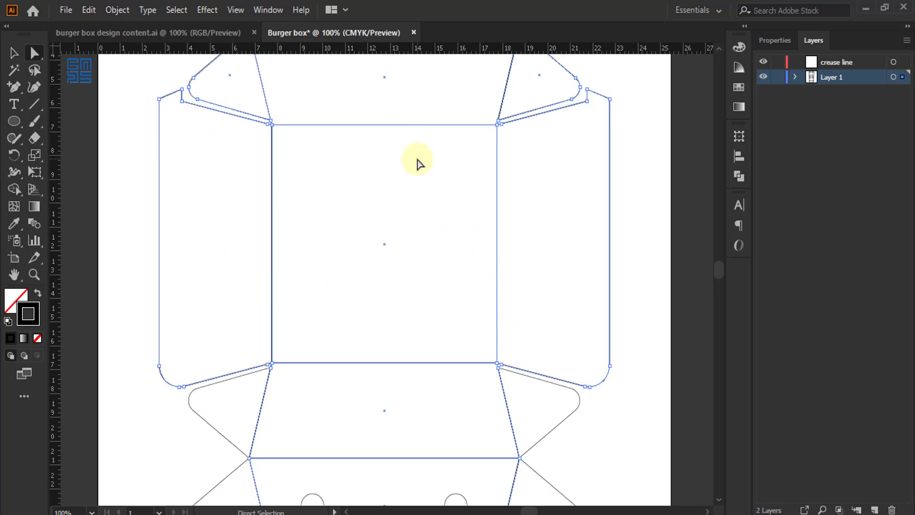
scroll(418, 161, "down", 4)
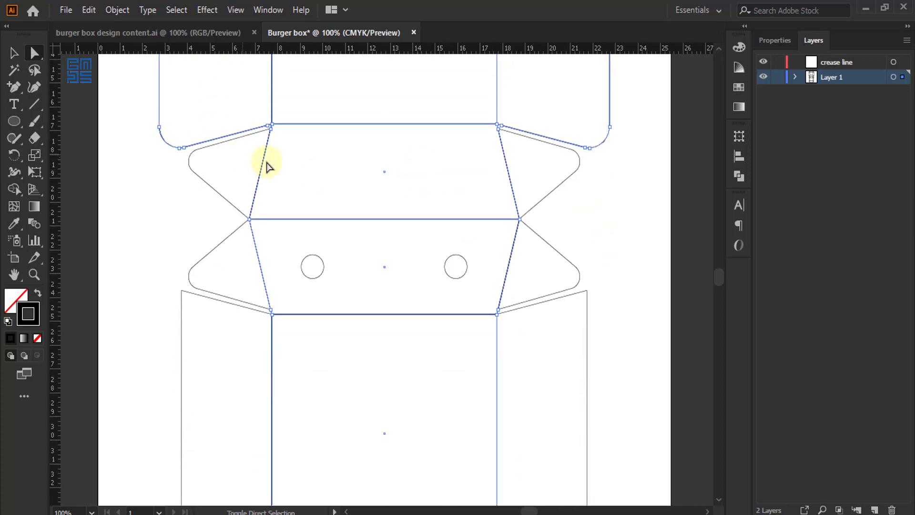
left_click_drag(242, 153, 520, 190)
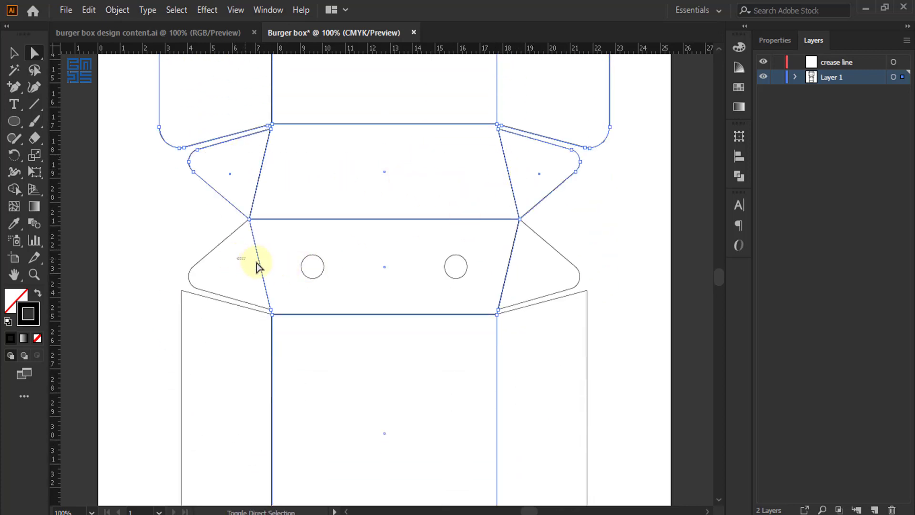
left_click_drag(269, 269, 269, 269)
left_click_drag(495, 260, 544, 281)
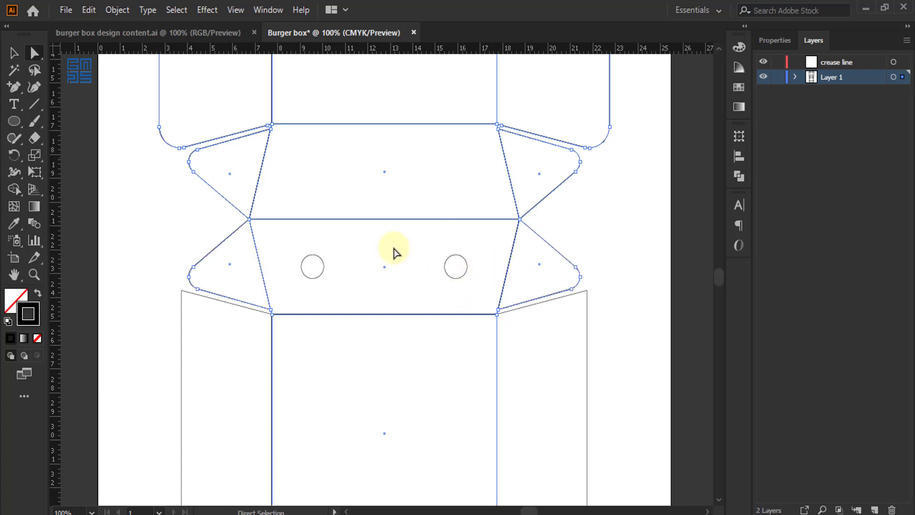
Add the vertical fold lines of the lower square panel and the slanted fold lines of the bottommost trapezoid to the selection
scroll(402, 394, "down", 8)
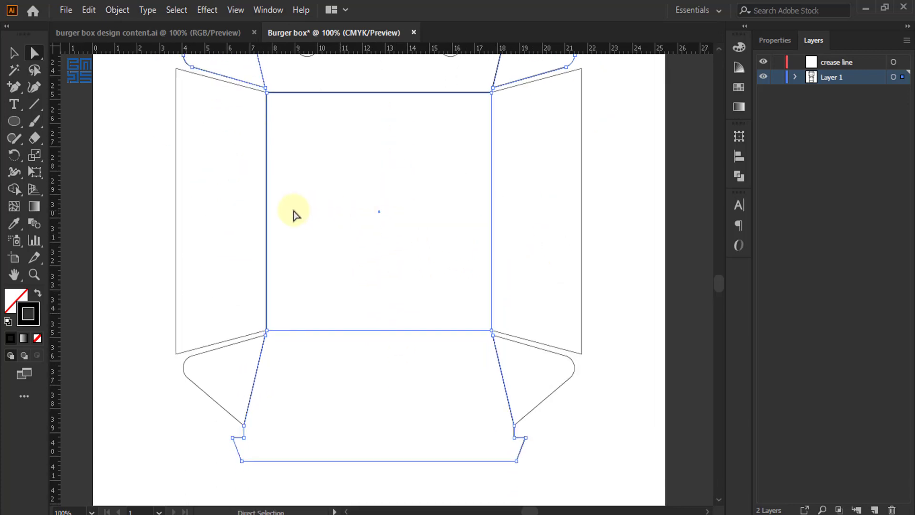
left_click_drag(239, 180, 490, 239)
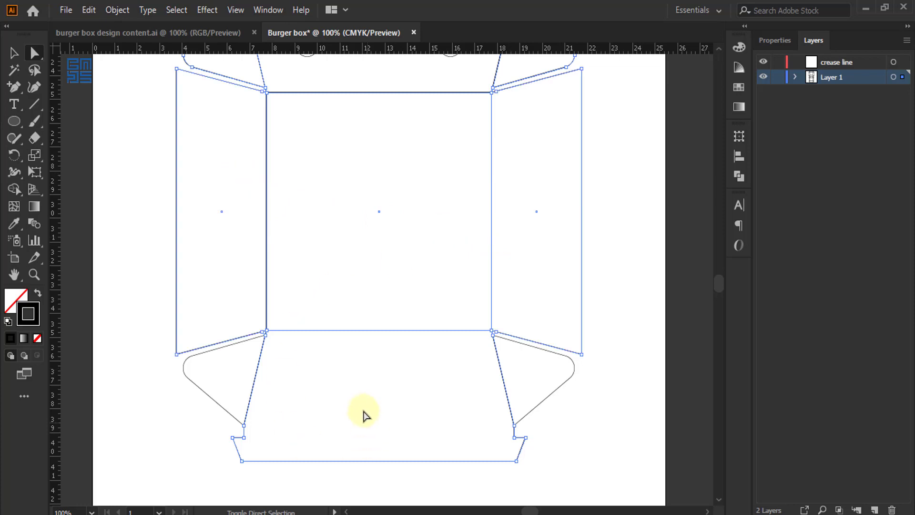
left_click_drag(238, 365, 511, 388)
Cut all the selected fold lines out of the net on Layer 1
scroll(318, 420, "down", 3)
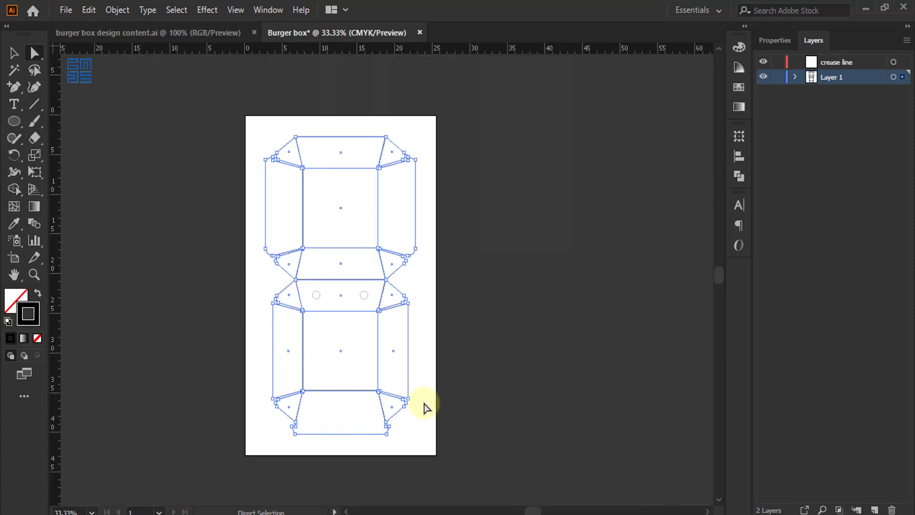
key("v")
key("a")
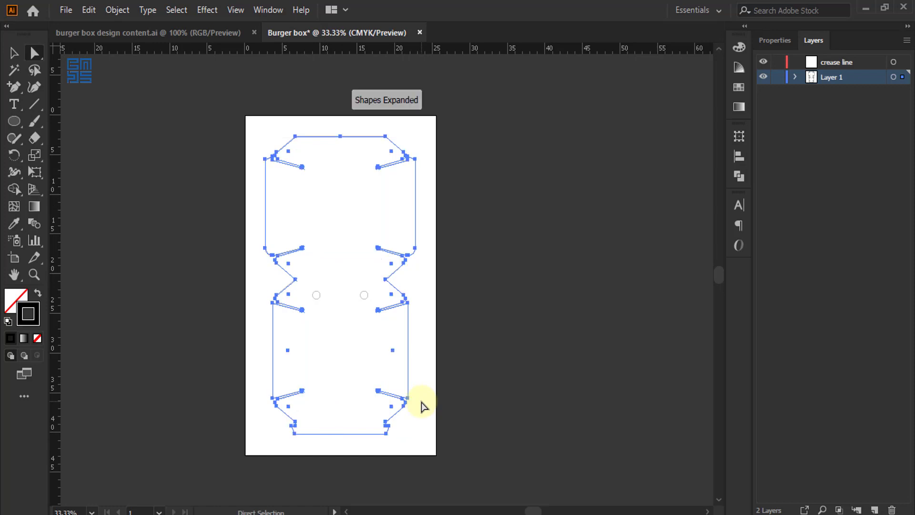
scroll(317, 406, "up", 1)
scroll(348, 398, "down", 1)
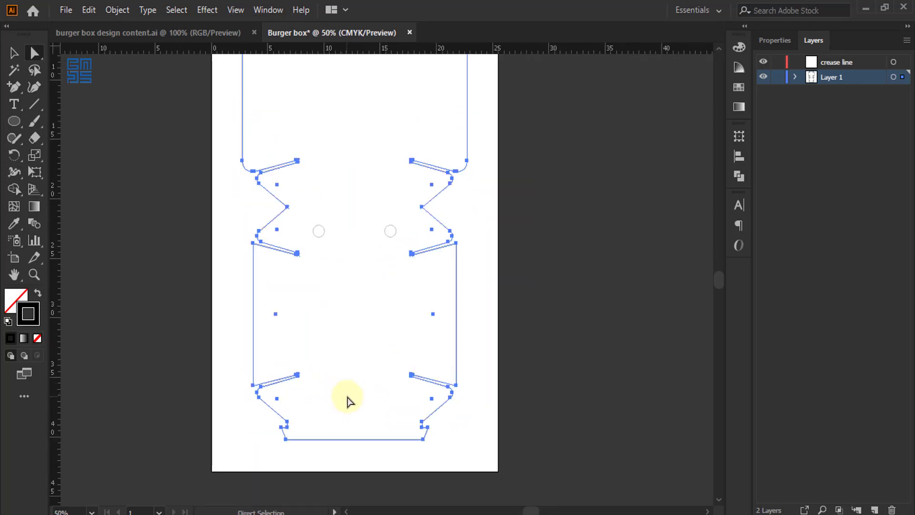
scroll(362, 376, "down", 1)
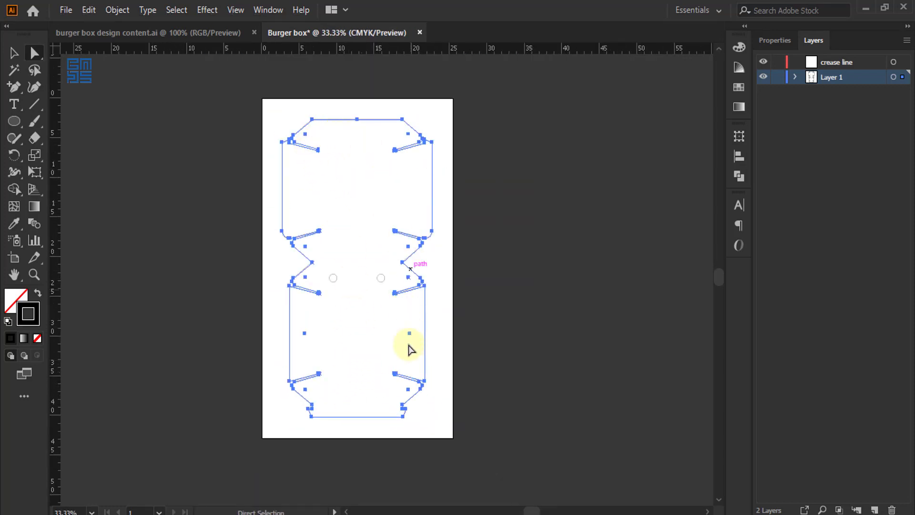
Undo the cut of the fold lines and copy the selected fold lines on Layer 1 instead
scroll(336, 299, "up", 2)
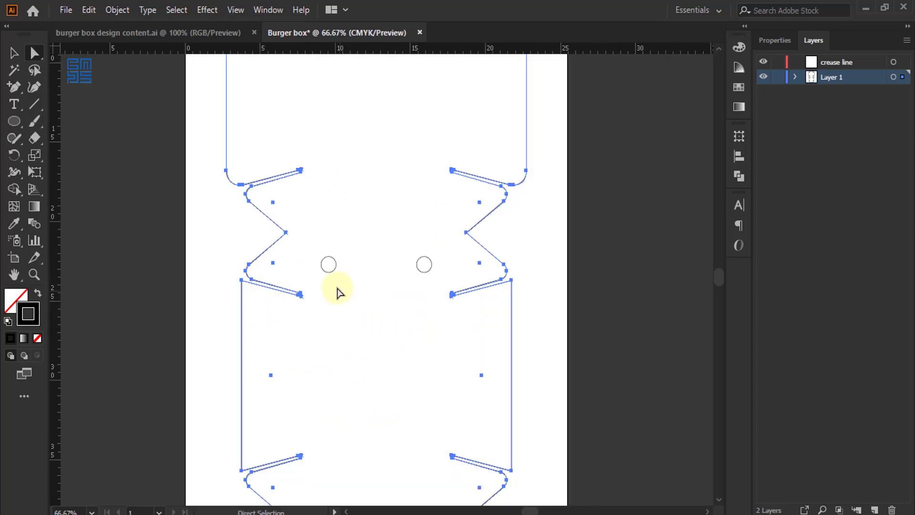
scroll(347, 302, "down", 1)
key("v")
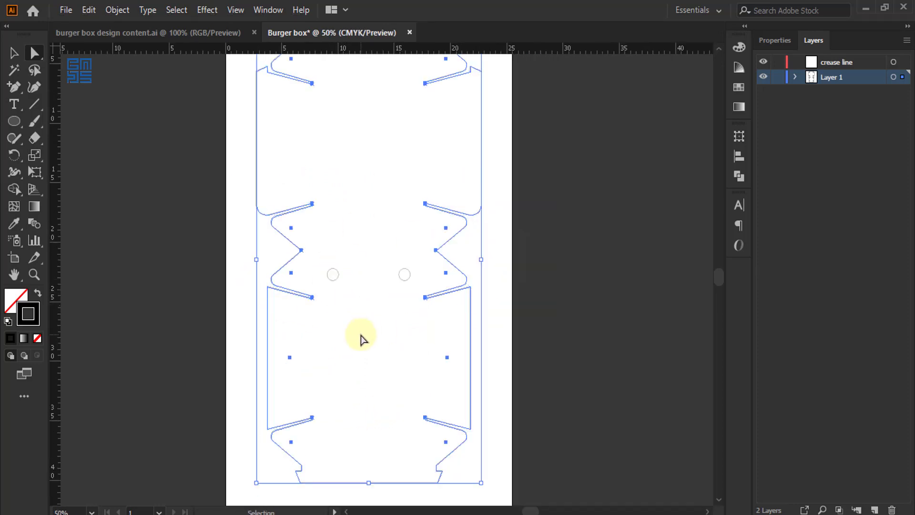
key("a")
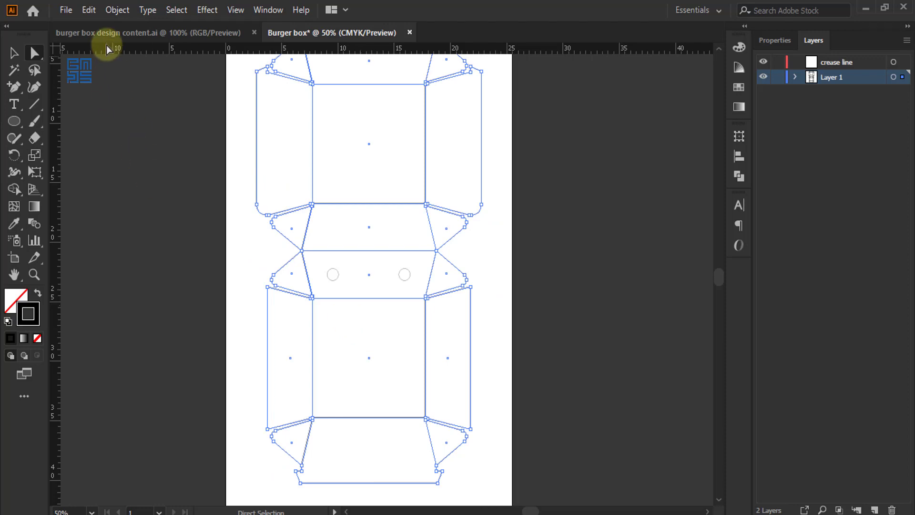
left_click(89, 10)
left_click(108, 77)
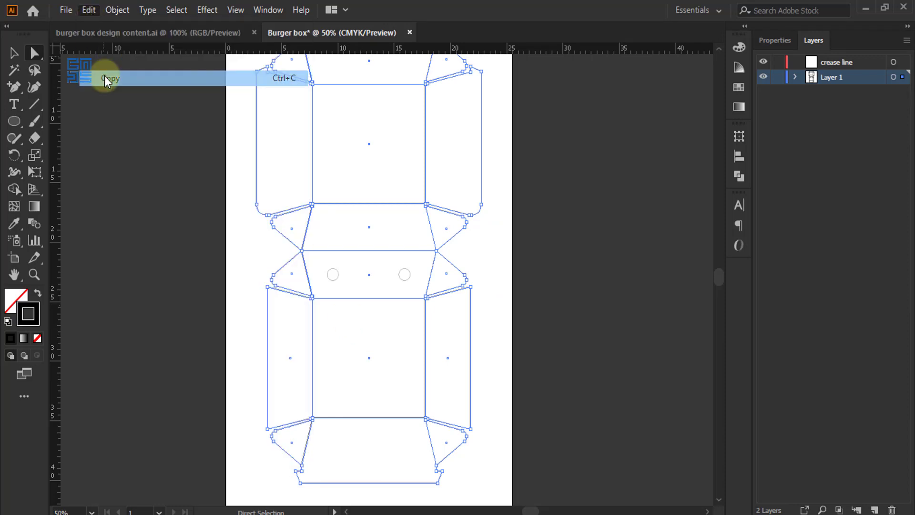
Paste the copied fold lines in place on the crease line layer
left_click(838, 62)
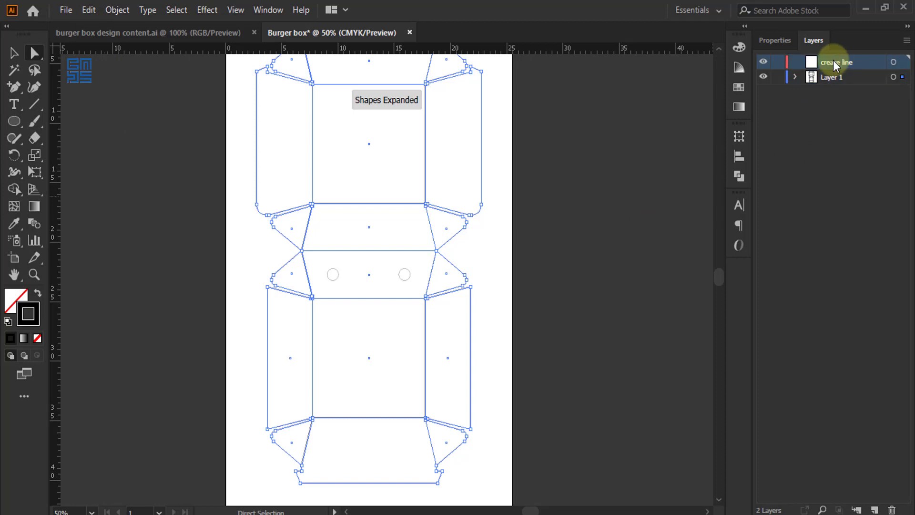
left_click(89, 10)
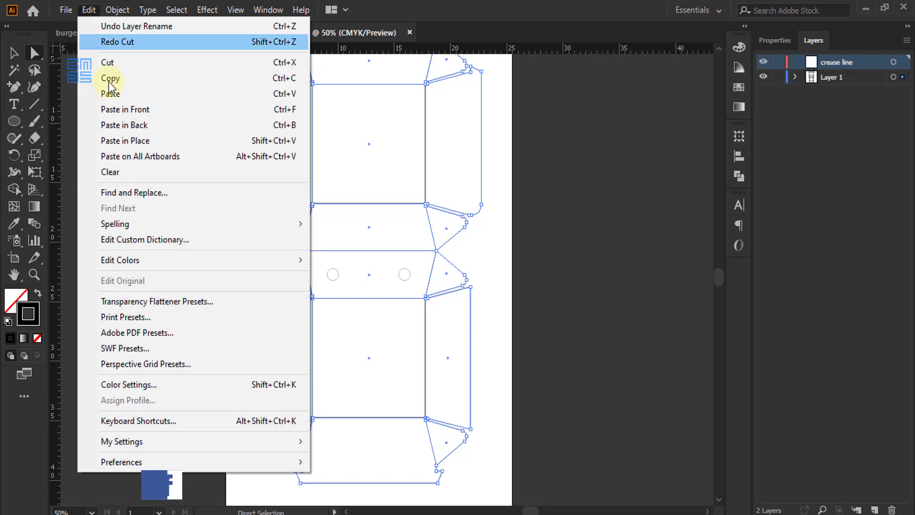
left_click(110, 141)
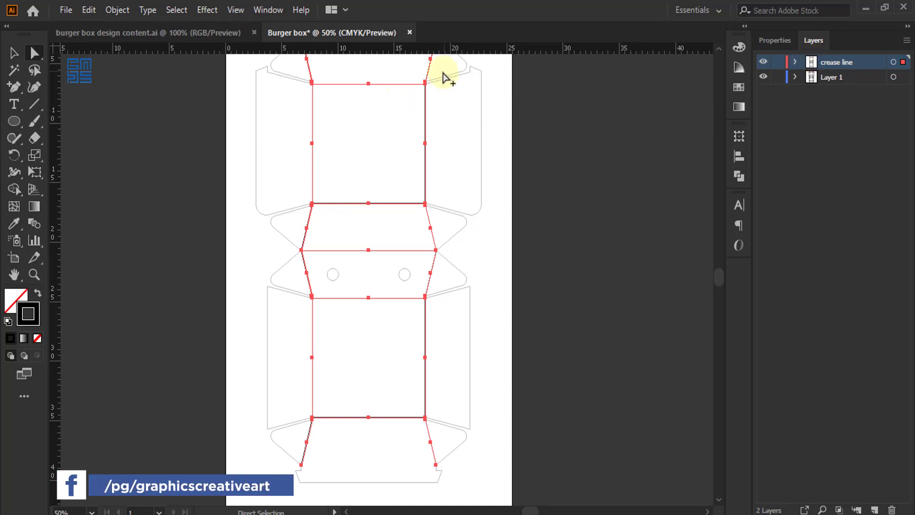
Colour the pasted fold lines' stroke cyan with C 100, M 0, Y 0.39 and K 0
scroll(443, 73, "up", 4)
scroll(393, 91, "up", 1)
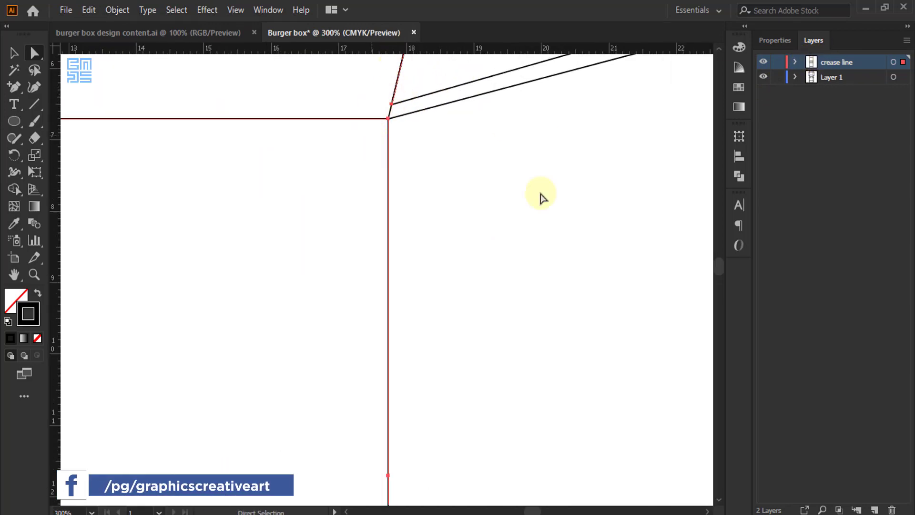
left_click(741, 46)
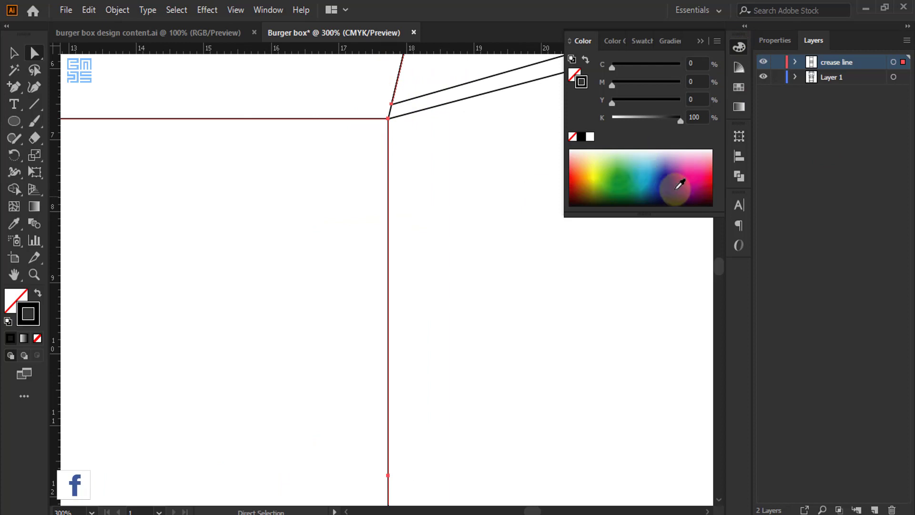
left_click(654, 174)
left_click(677, 67)
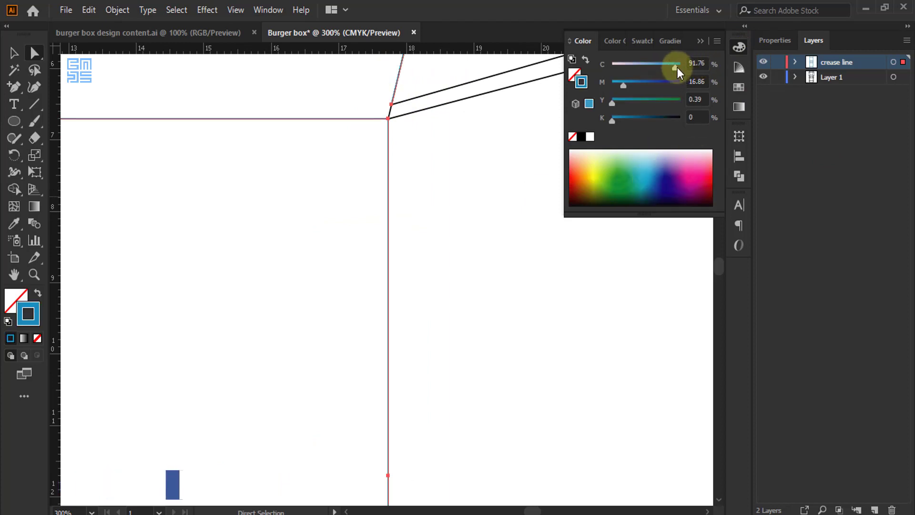
left_click_drag(677, 67, 687, 67)
left_click_drag(624, 86, 559, 92)
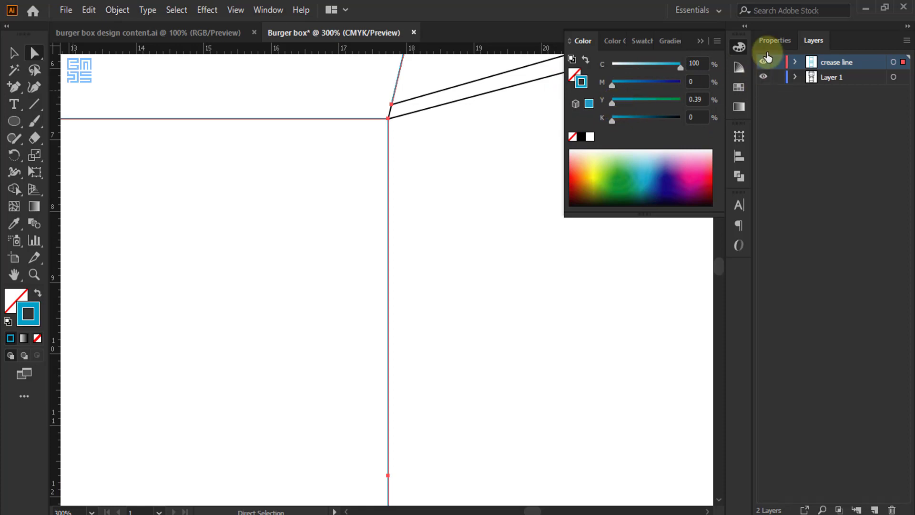
Set the fold lines' stroke weight to 0.5 pt and make the stroke a dashed line
left_click(768, 44)
left_click(842, 217)
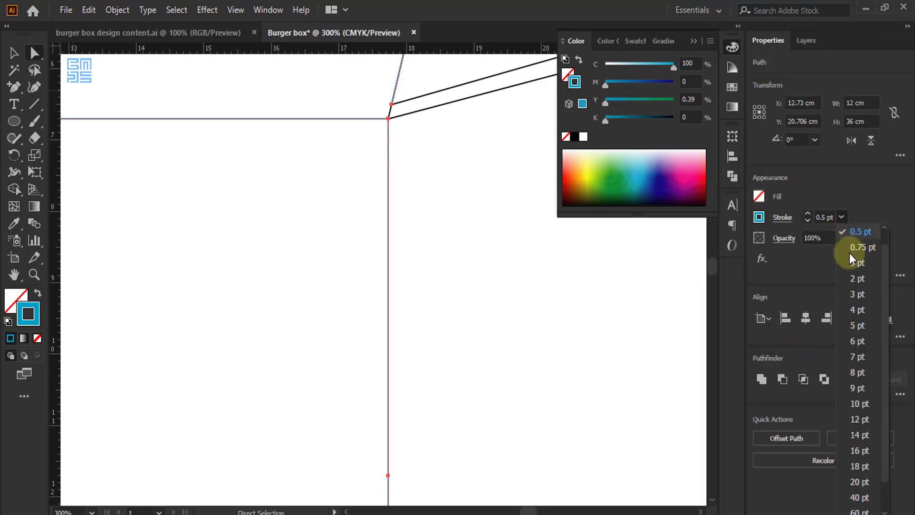
left_click(860, 232)
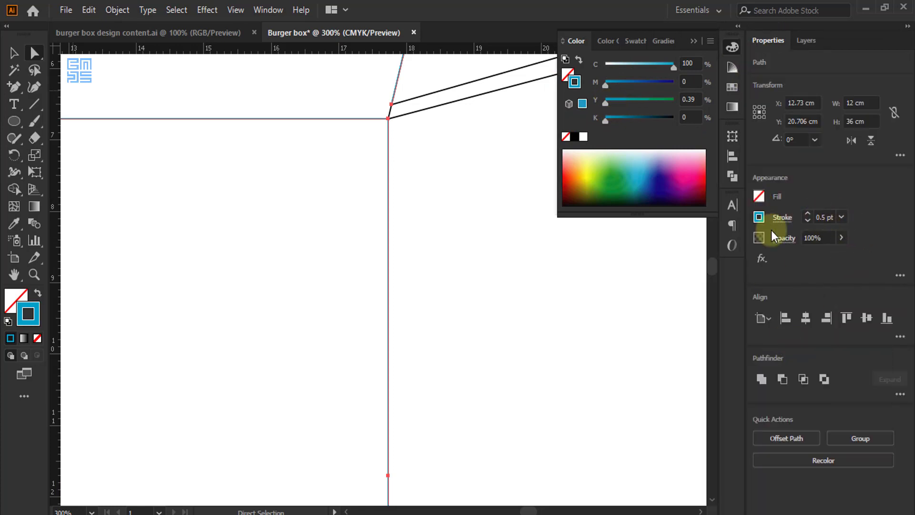
left_click(789, 219)
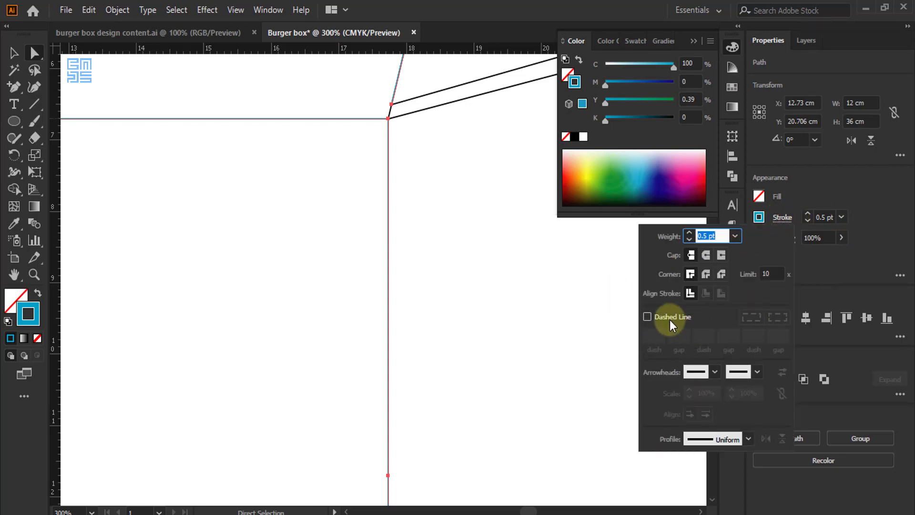
left_click(648, 317)
left_click(648, 336)
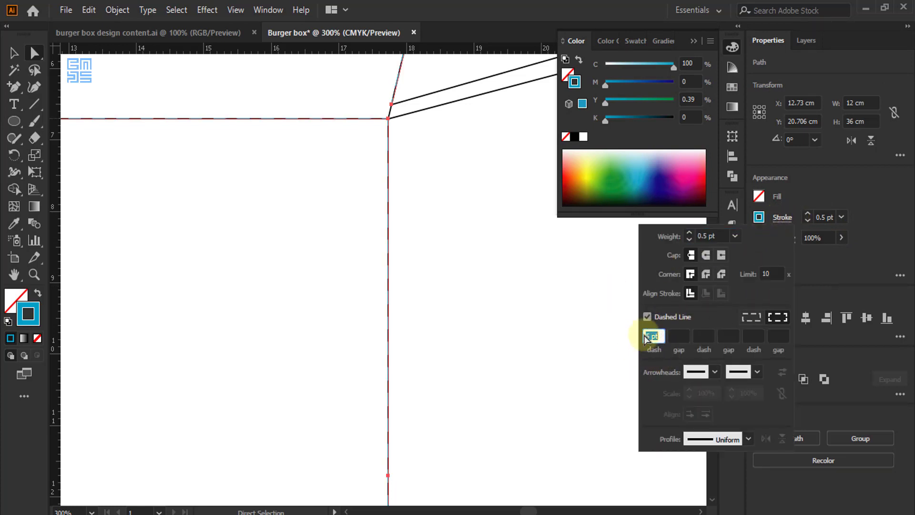
key("Return")
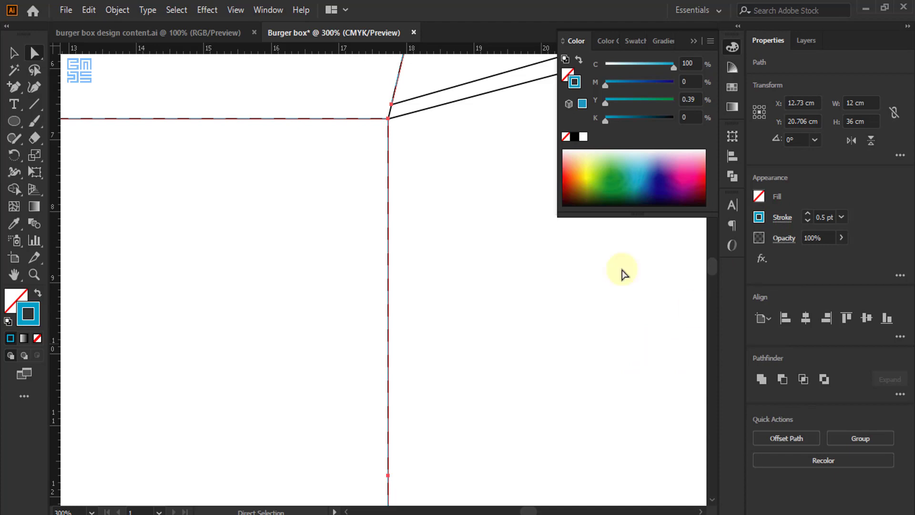
Hide Layer 1, deselect the fold lines and examine the dashed creases on their own
scroll(382, 138, "up", 4)
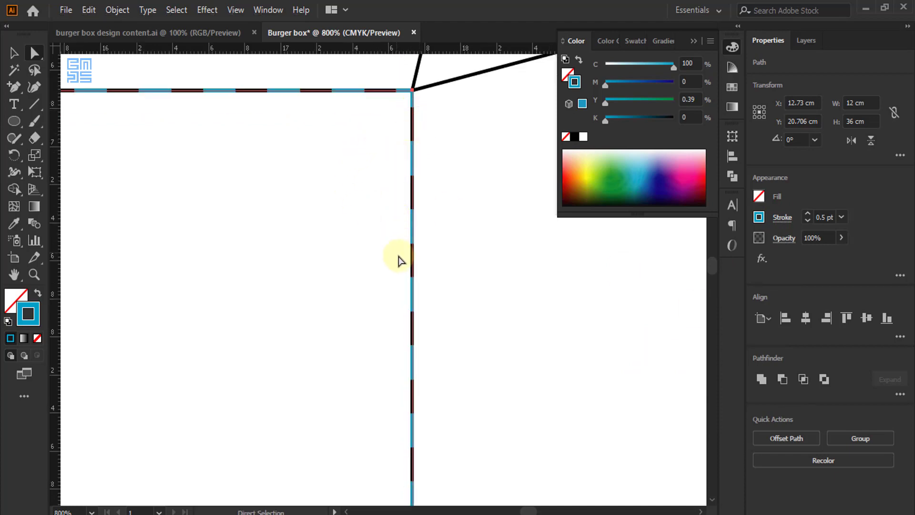
scroll(406, 246, "down", 2)
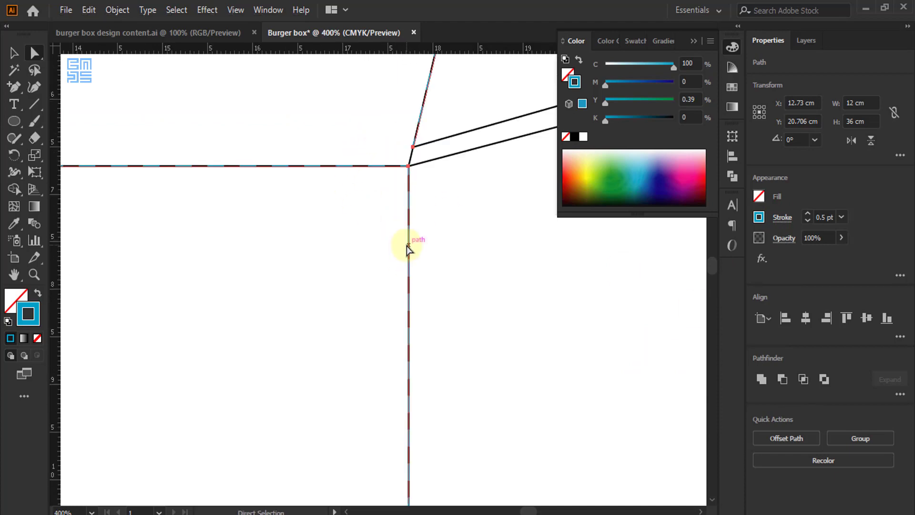
left_click(693, 41)
scroll(419, 188, "down", 3)
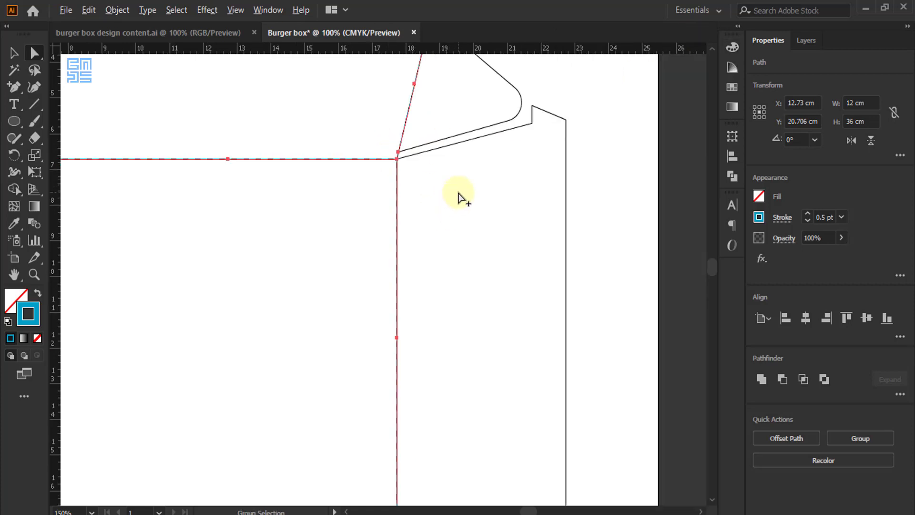
scroll(459, 196, "down", 3)
left_click(807, 40)
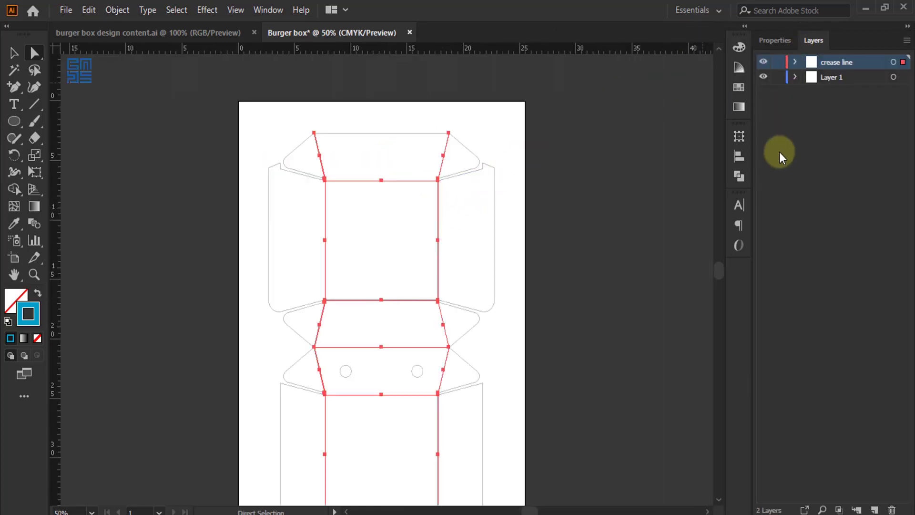
left_click(763, 77)
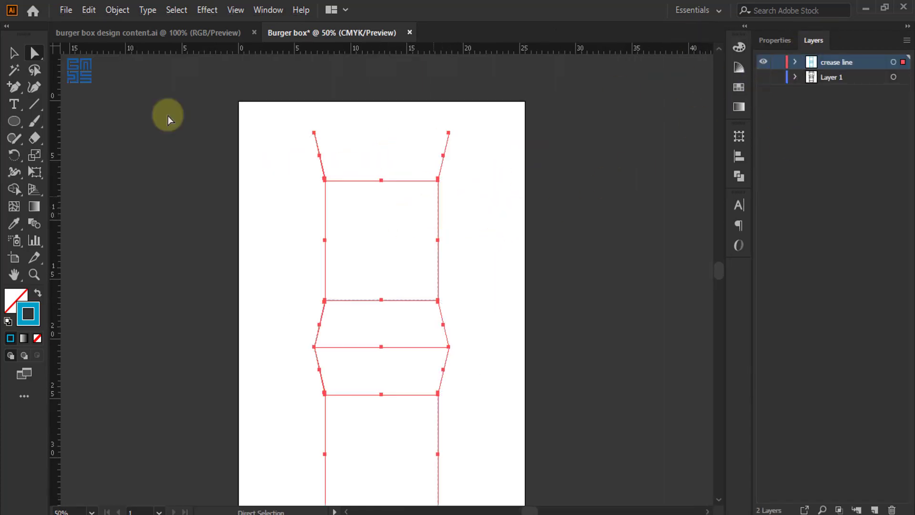
left_click(14, 53)
left_click(500, 191)
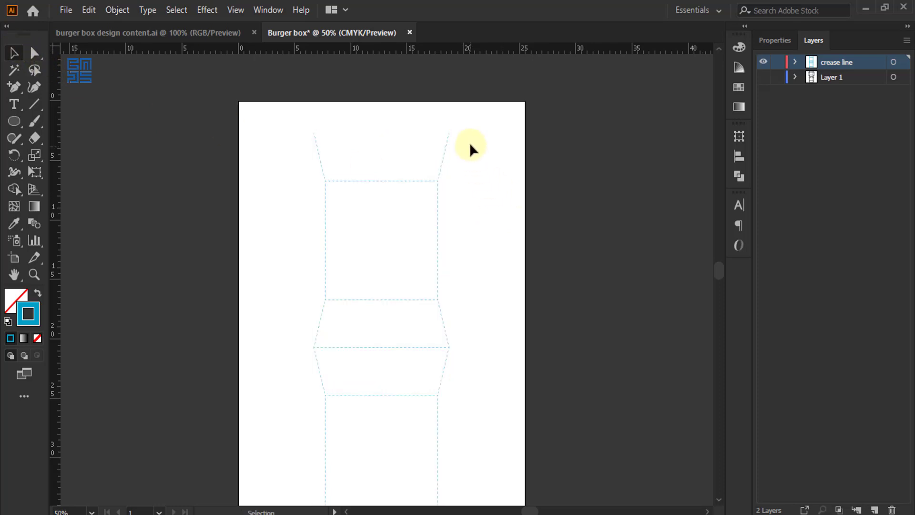
scroll(414, 169, "up", 3)
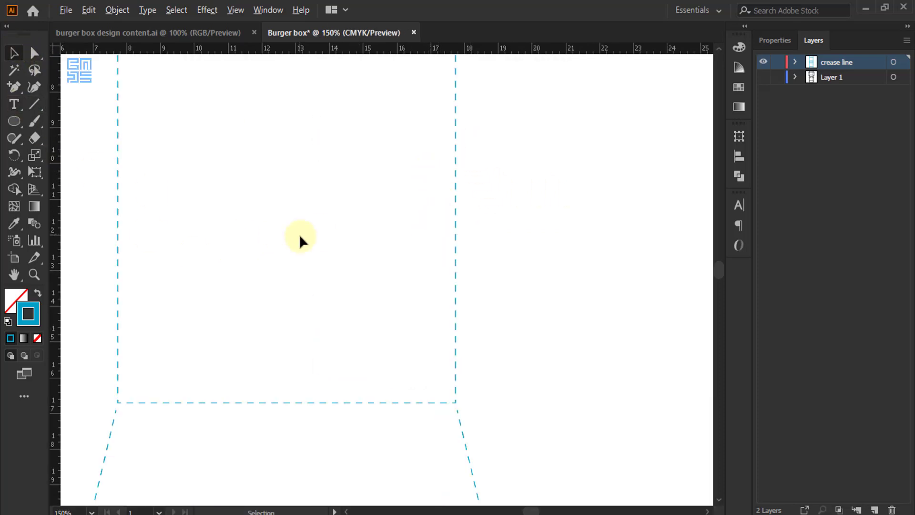
scroll(299, 233, "down", 3)
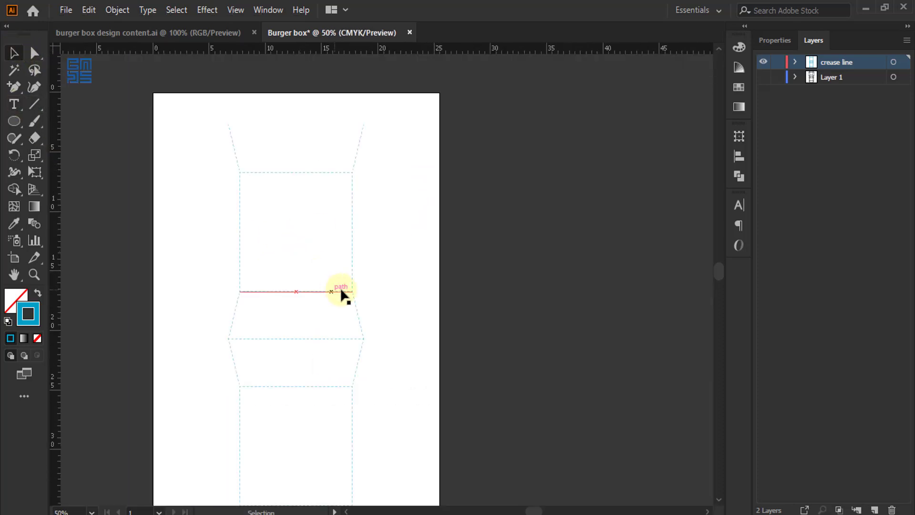
Hide the crease line layer, show Layer 1 again and make it the active layer
left_click(763, 62)
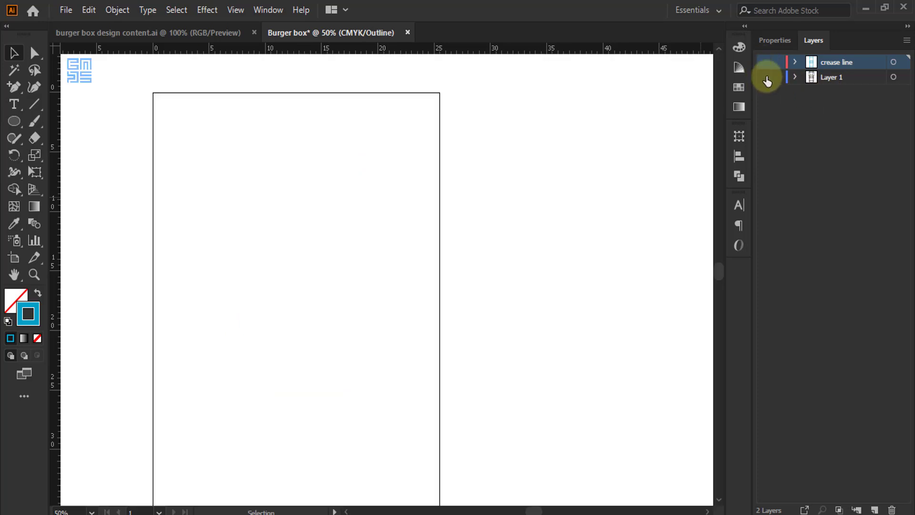
left_click(764, 77)
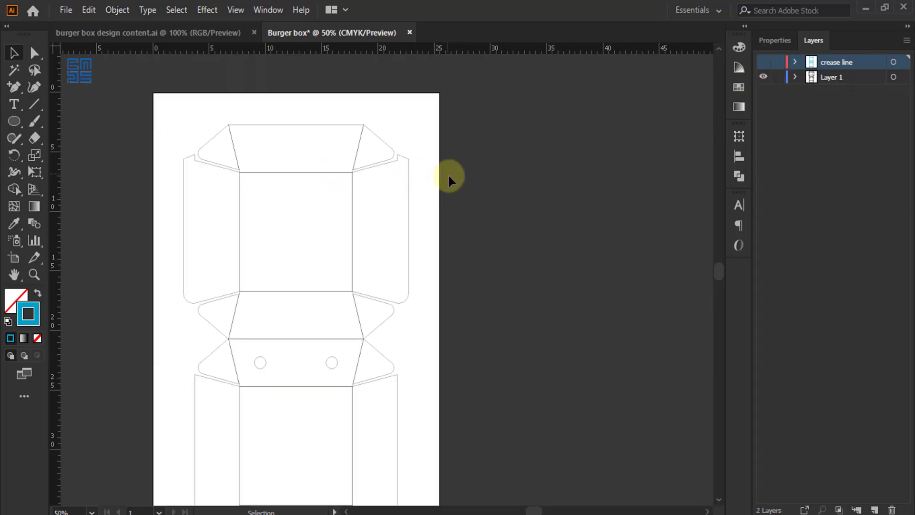
scroll(448, 173, "down", 1)
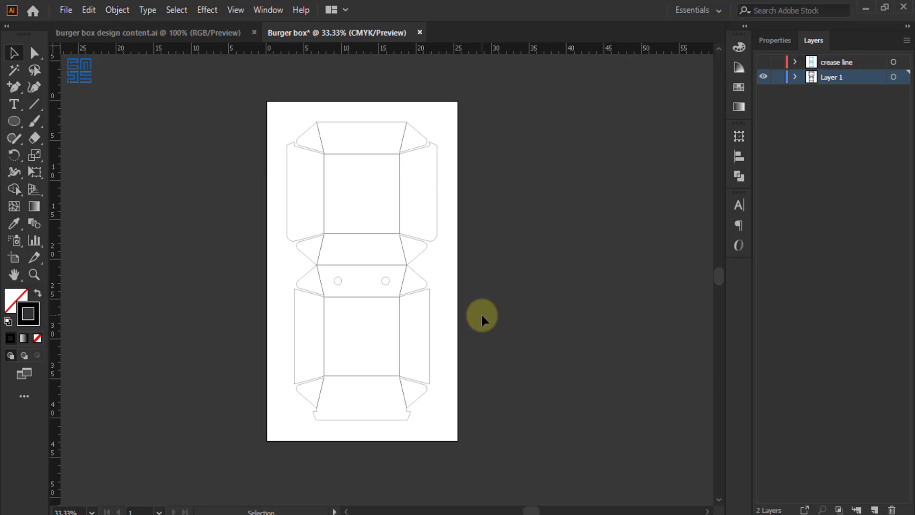
Select all shapes of the net on Layer 1 except the two circular holes
key("ctrl+a")
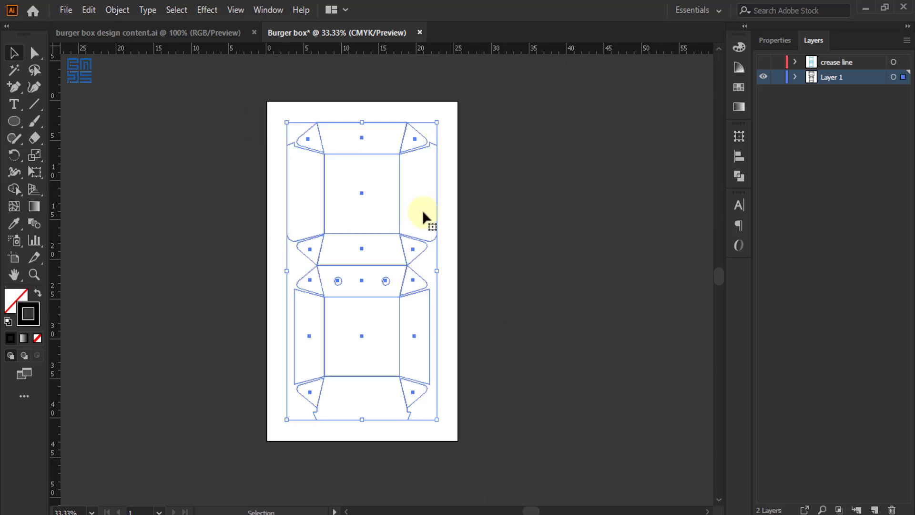
scroll(355, 288, "up", 2)
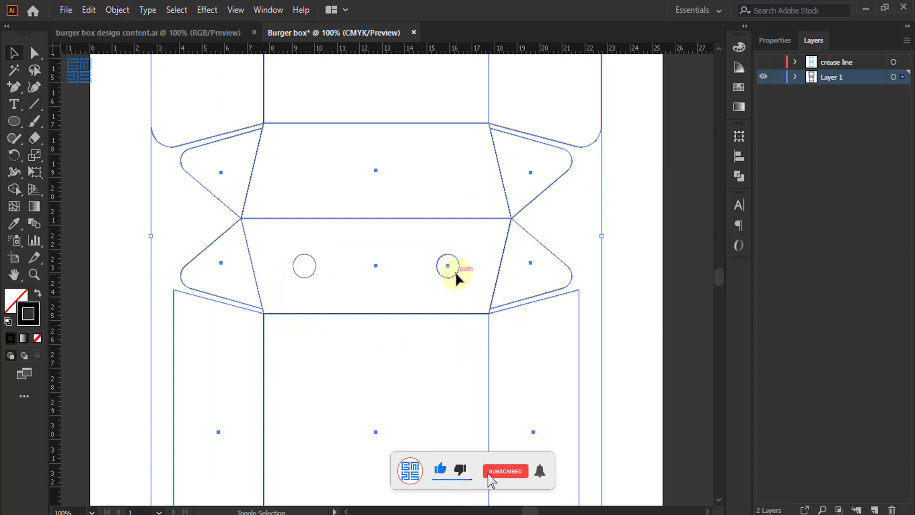
scroll(359, 308, "down", 2)
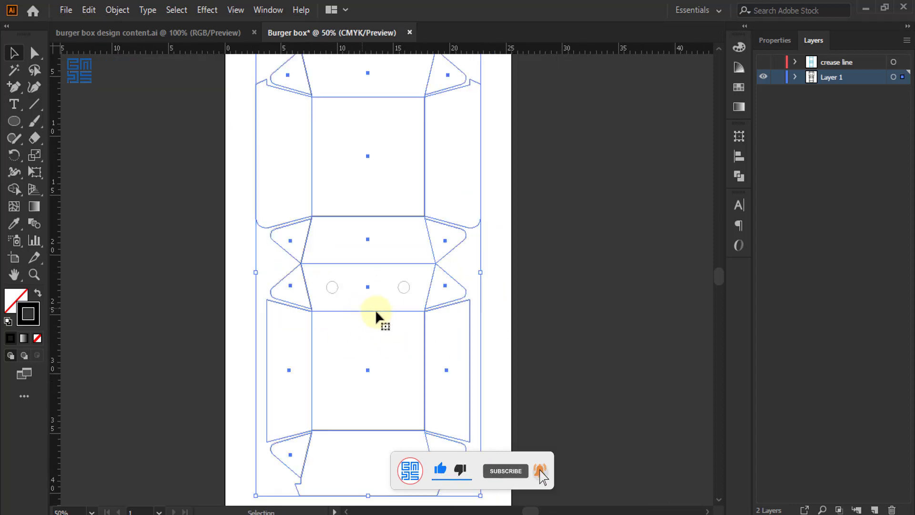
left_click_drag(423, 297, 198, 298)
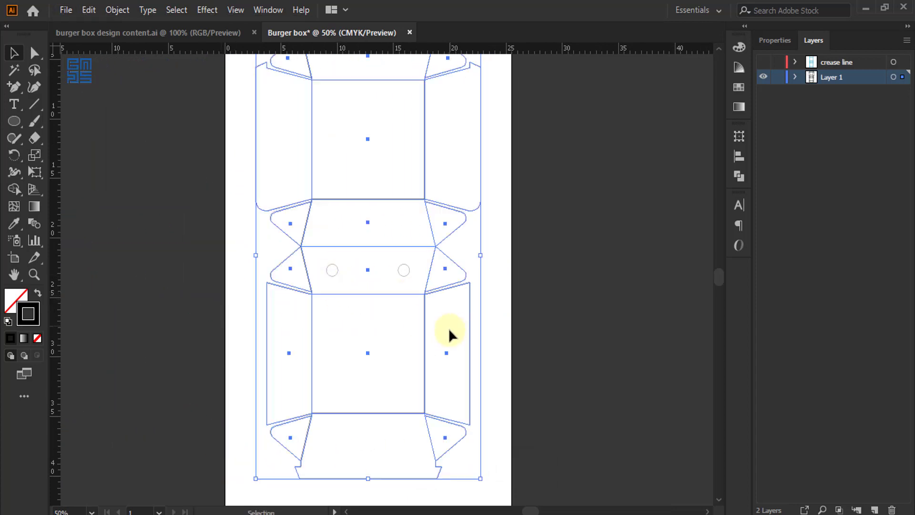
scroll(321, 330, "down", 2)
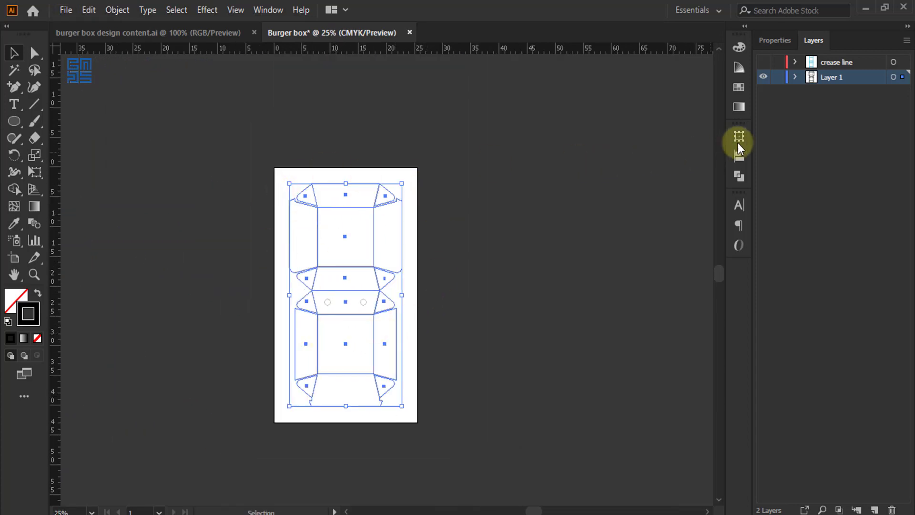
Unite the selected panels and flaps into a single outer cut outline with Pathfinder
left_click(739, 137)
left_click(662, 130)
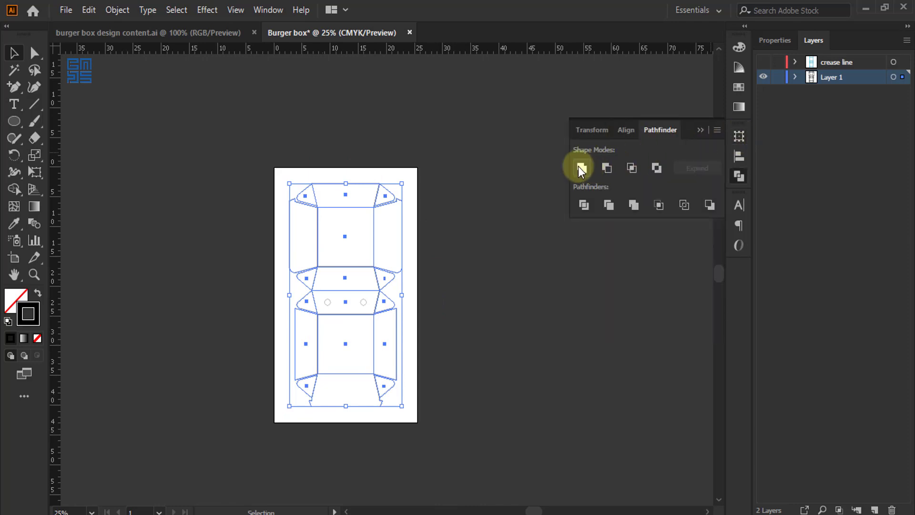
left_click(580, 168)
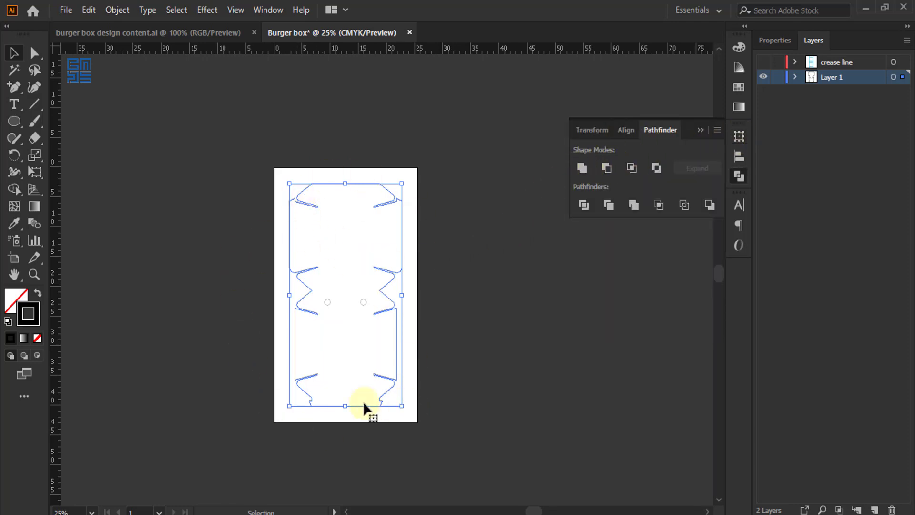
Offset the united cut outline outward by 0.3 cm with Miter joins and a miter limit of 4
left_click(122, 10)
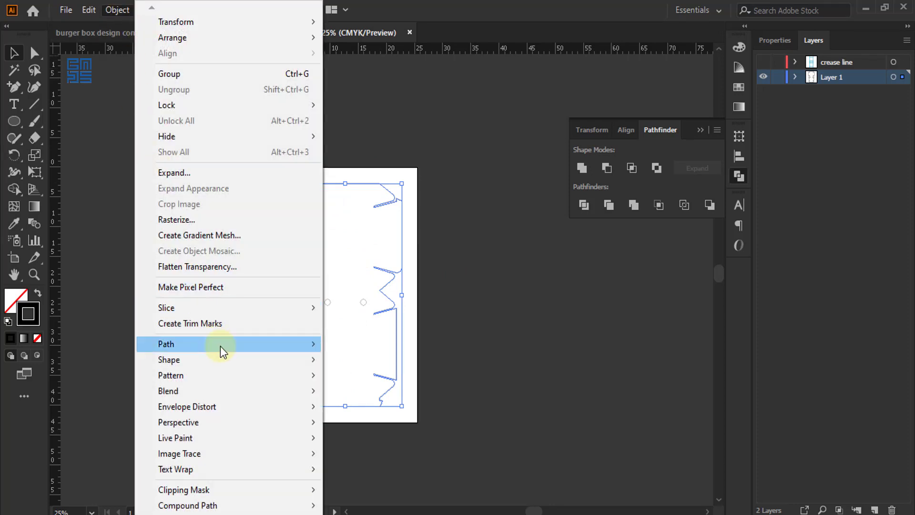
mouse_move(234, 343)
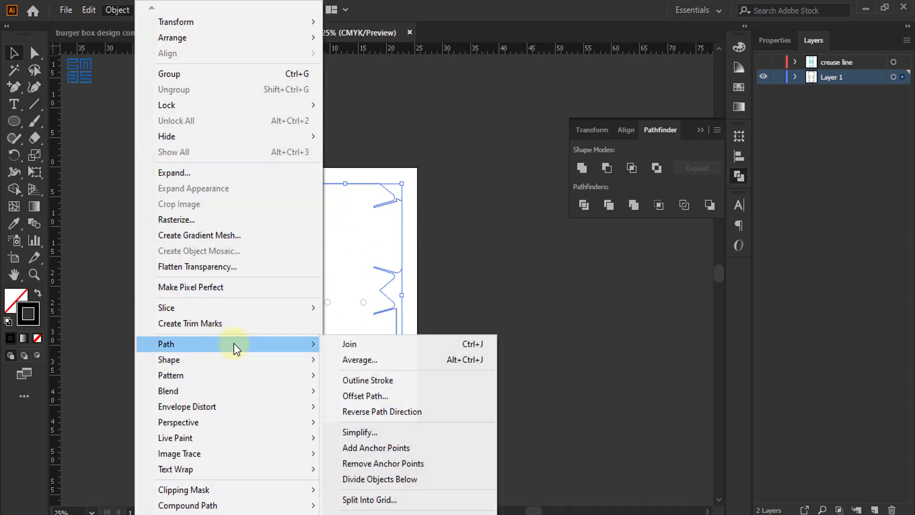
left_click(353, 396)
left_click_drag(543, 194, 498, 154)
left_click(457, 261)
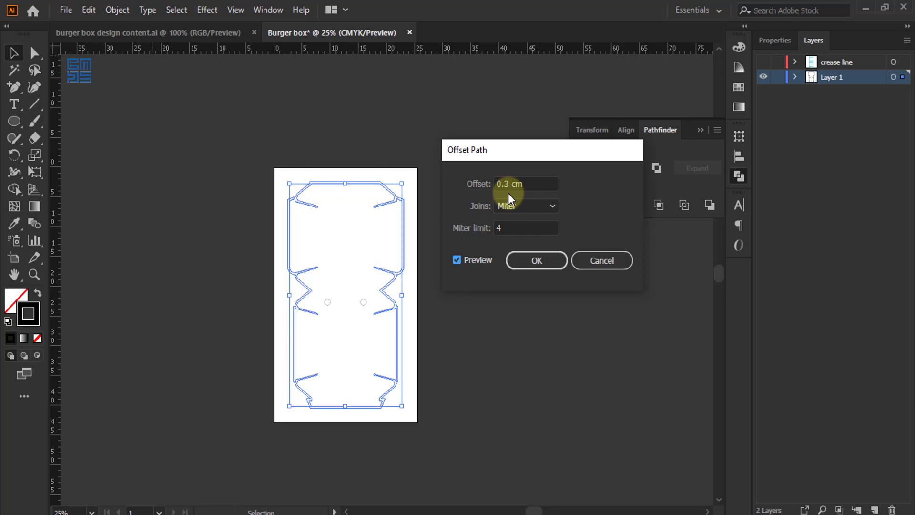
left_click(523, 261)
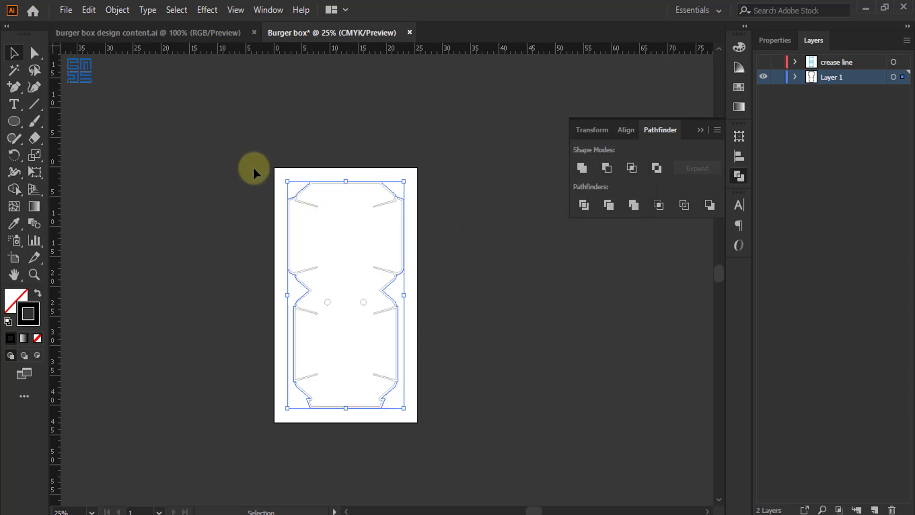
Colour the offset outline's stroke red, with magenta and yellow both at 100%
scroll(305, 181, "up", 6)
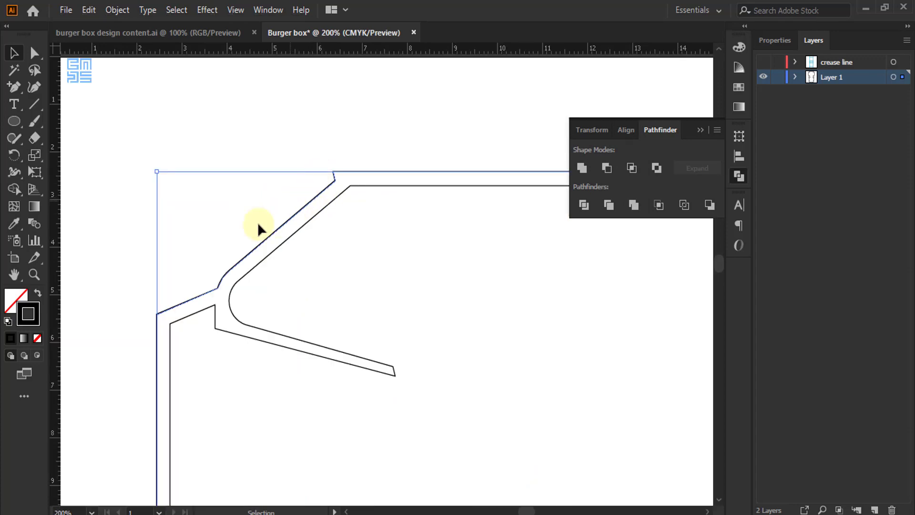
left_click(739, 46)
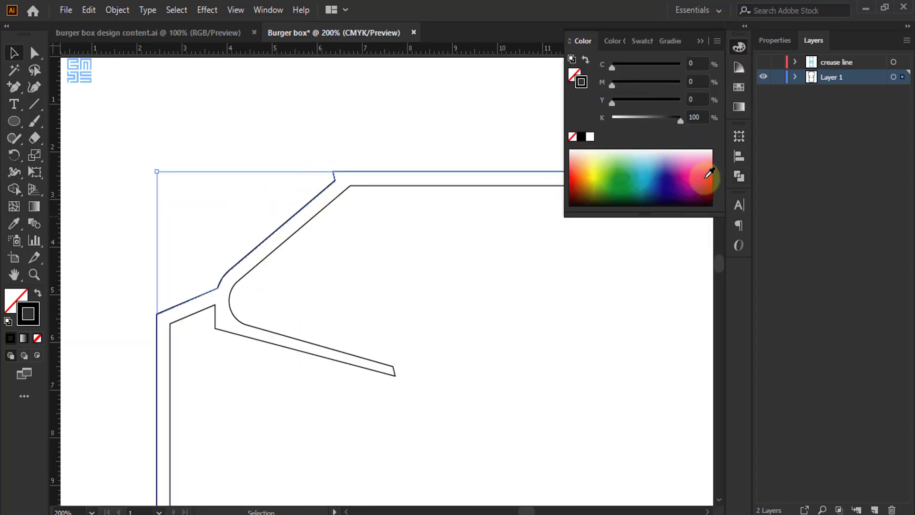
left_click(708, 176)
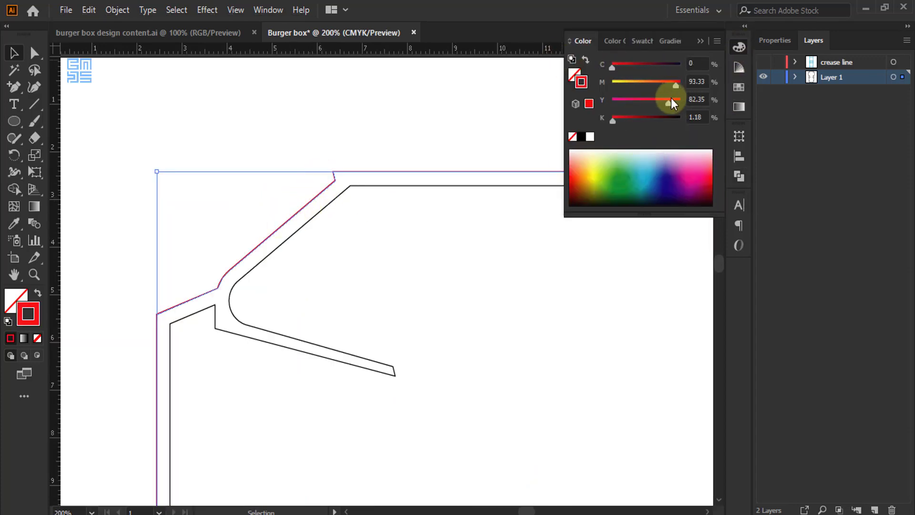
mouse_move(670, 102)
left_mouse_down()
mouse_move(689, 100)
mouse_move(689, 87)
left_mouse_up()
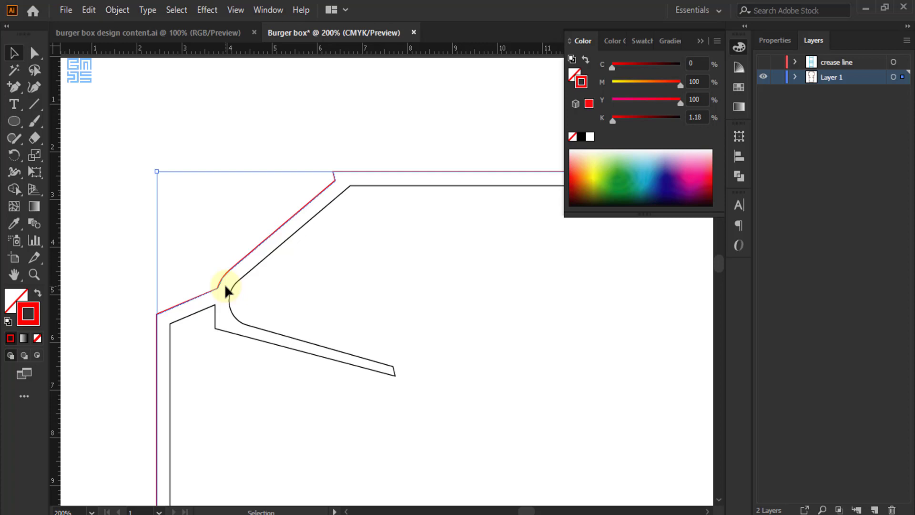
Examine the gap between the red offset outline and the black cut outline around the flaps and slots
scroll(207, 178, "down", 4)
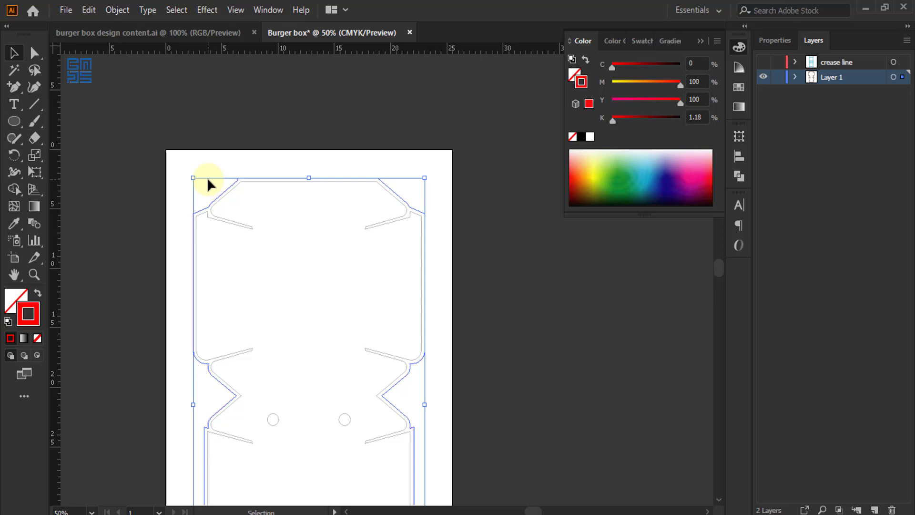
scroll(328, 170, "down", 2)
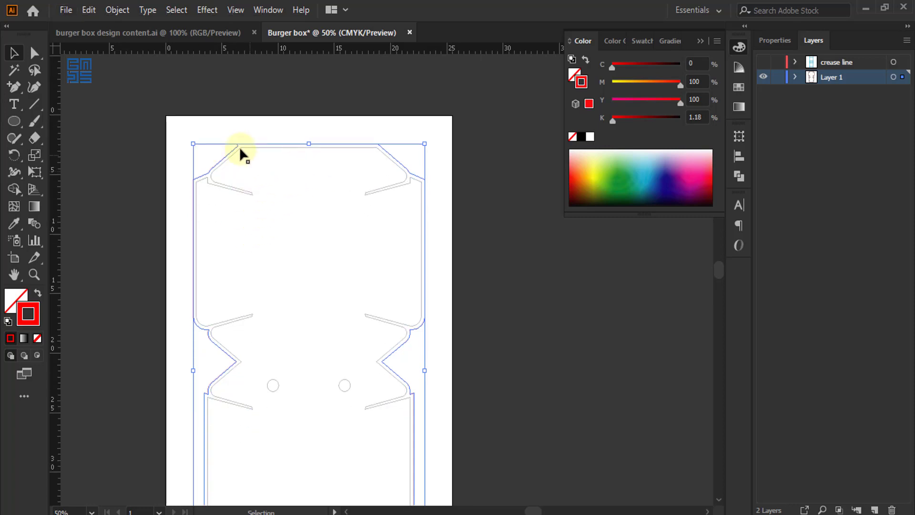
scroll(240, 148, "up", 1)
scroll(263, 142, "down", 1)
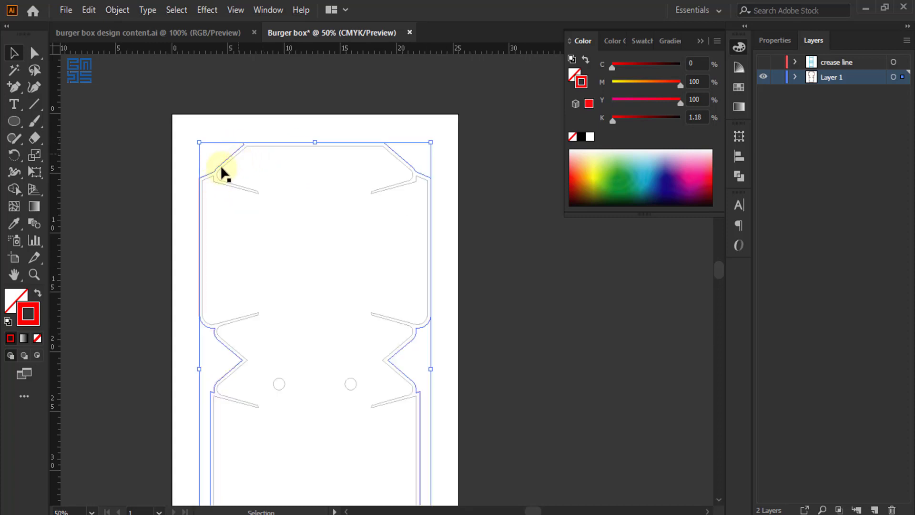
scroll(221, 168, "up", 2)
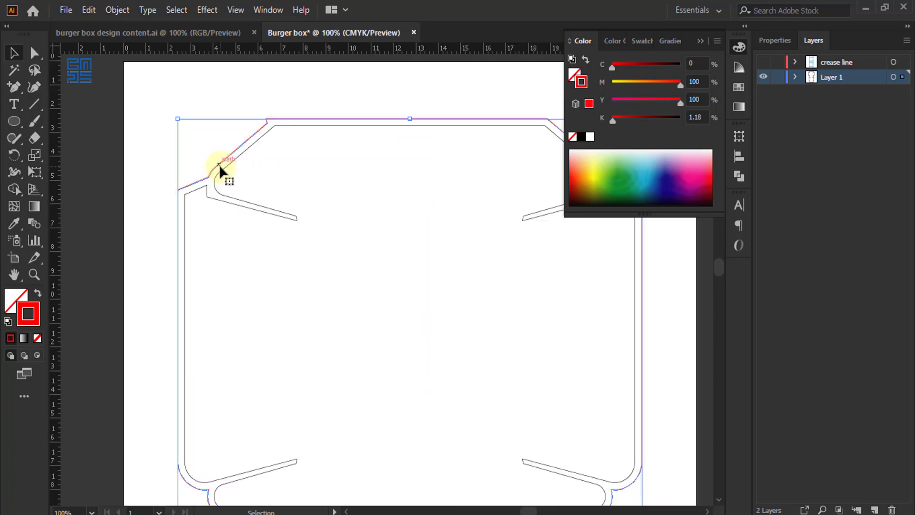
scroll(219, 164, "down", 2)
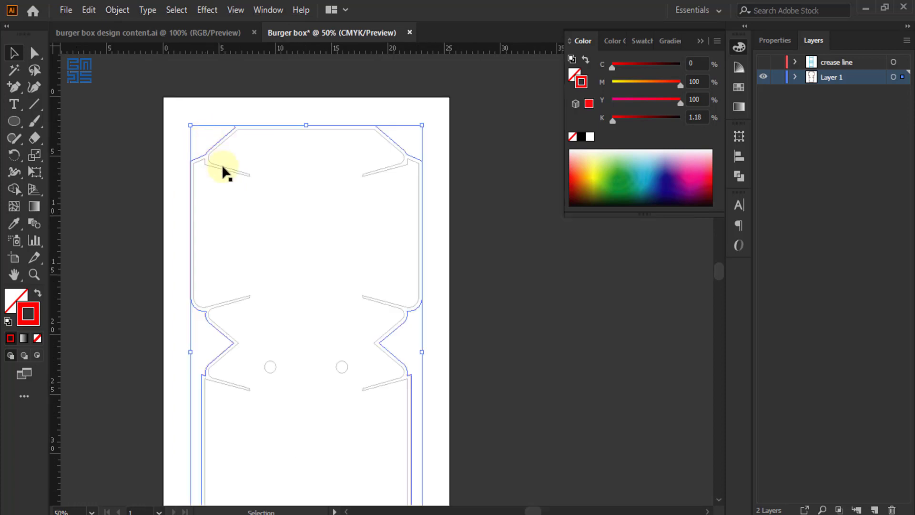
scroll(219, 140, "up", 3)
left_click(223, 155)
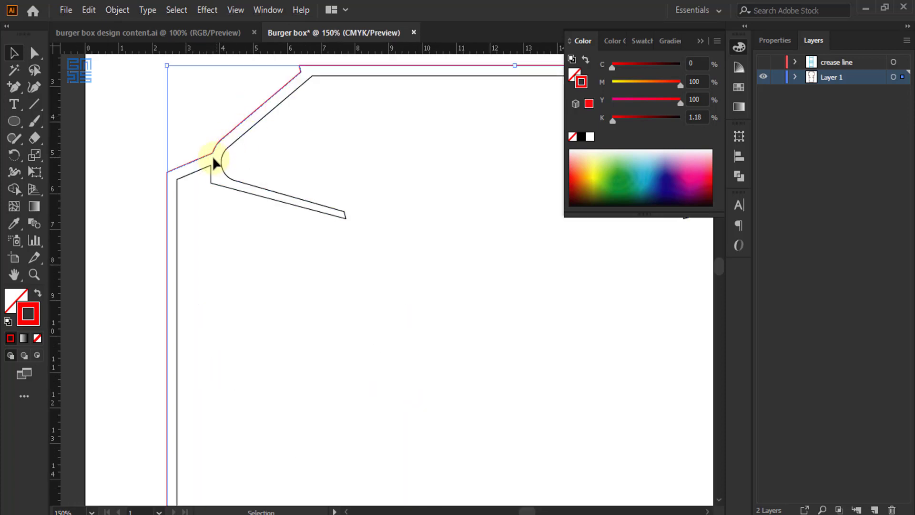
scroll(213, 155, "down", 1)
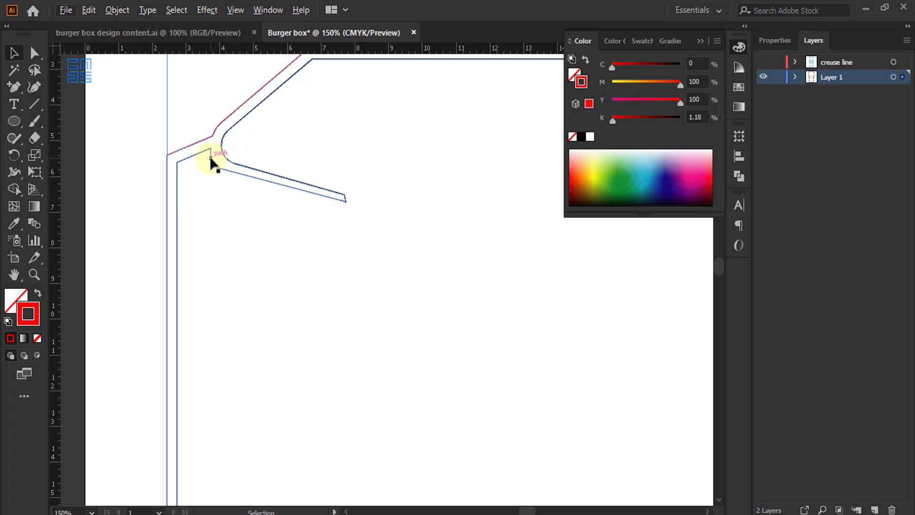
scroll(211, 151, "down", 2)
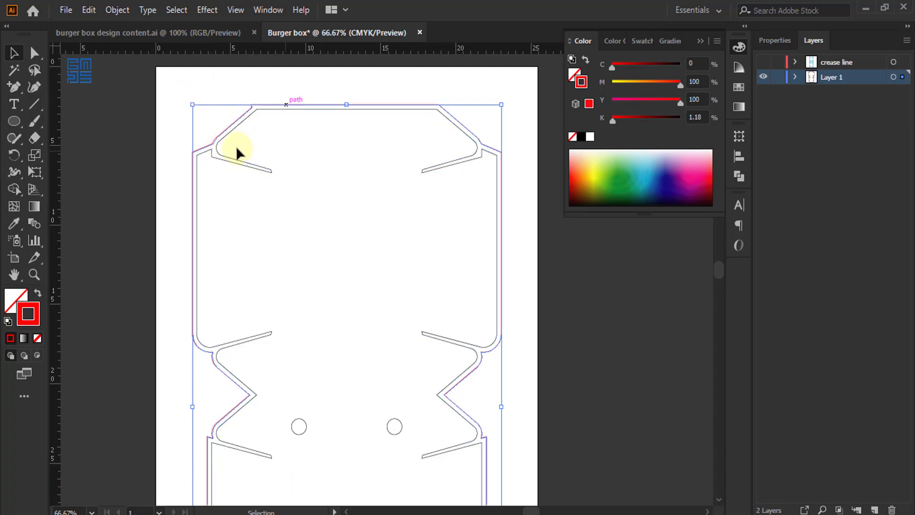
Cut the red offset outline from Layer 1 and add a new layer named Bleed above the crease line layer
left_click(89, 10)
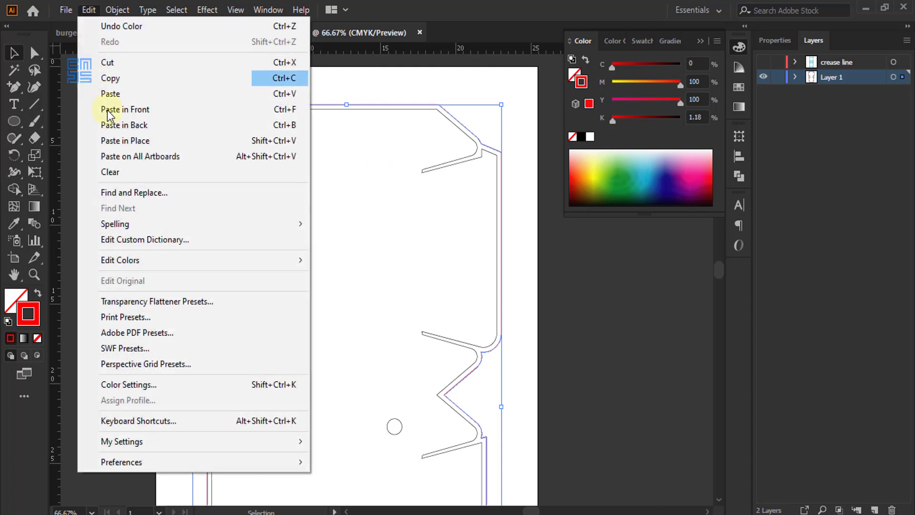
left_click(117, 63)
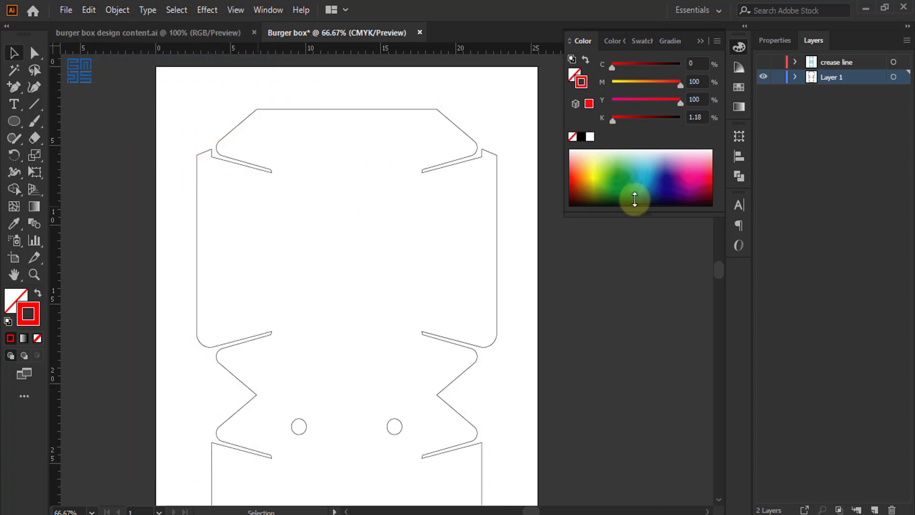
left_click(815, 63)
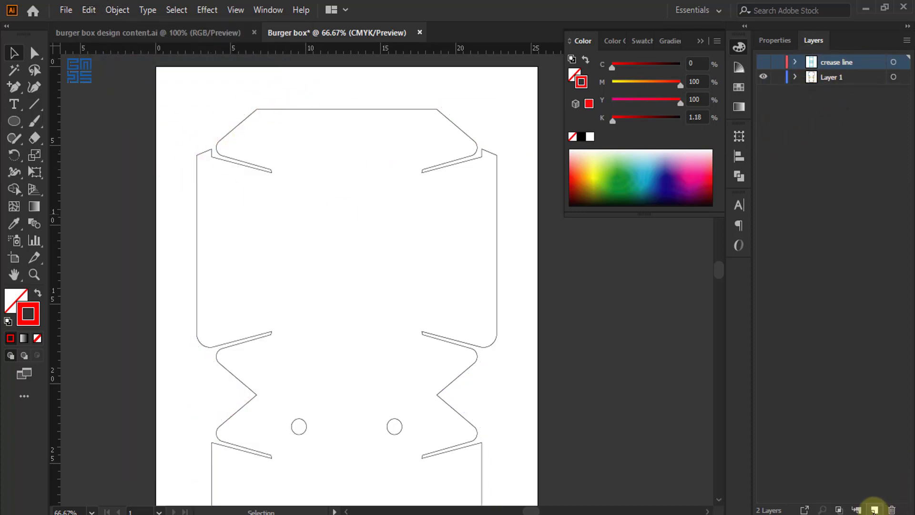
left_click(874, 509)
double_click(842, 62)
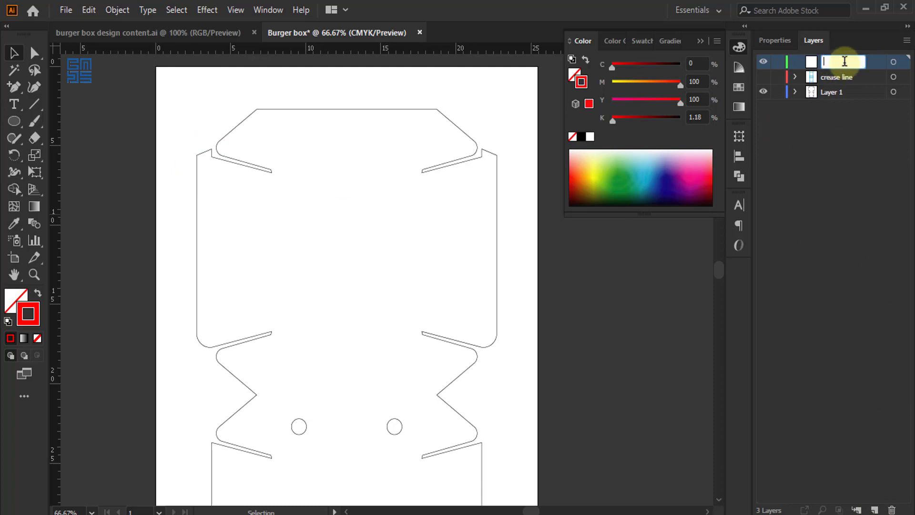
type("Bleed")
key("Return")
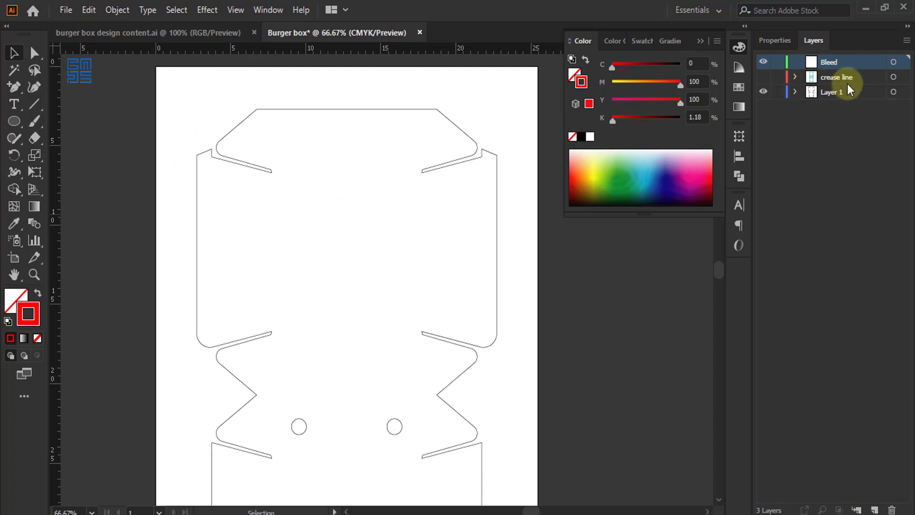
Paste the red outline in place on the Bleed layer and hide that layer
left_click(88, 9)
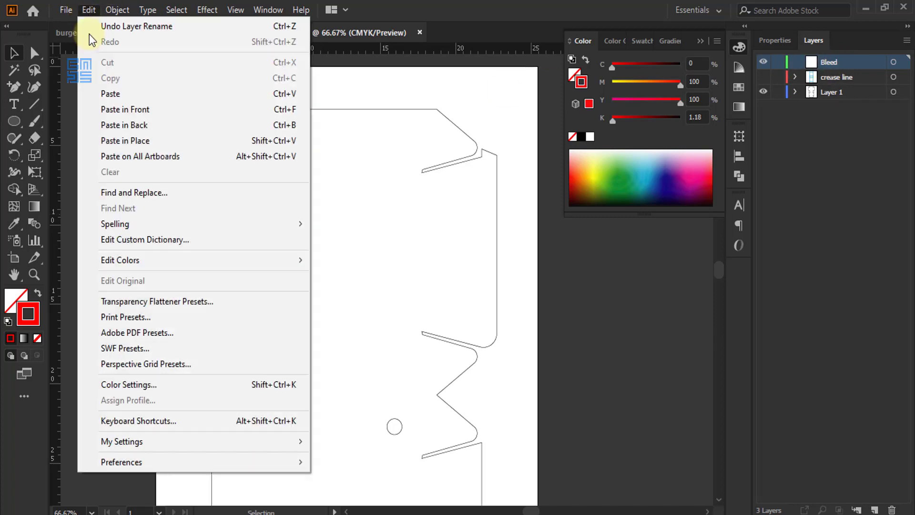
left_click(109, 140)
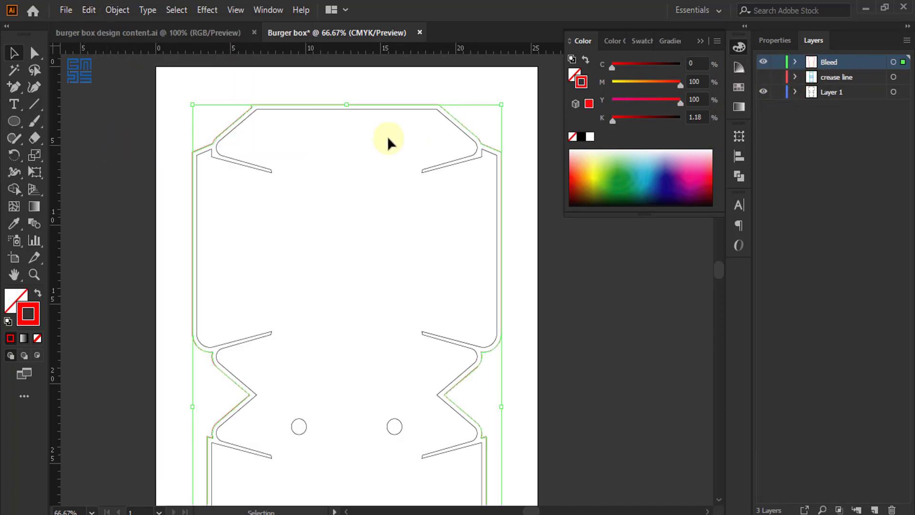
left_click(596, 263)
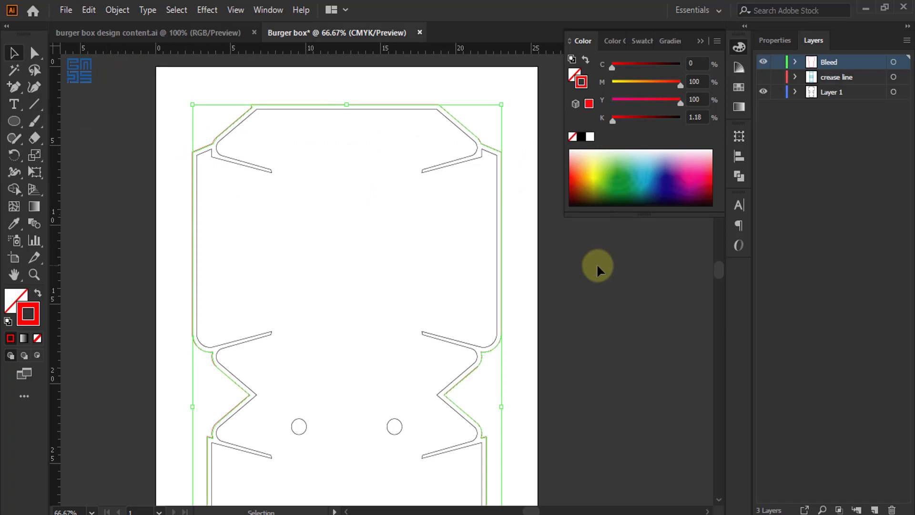
left_click(768, 64)
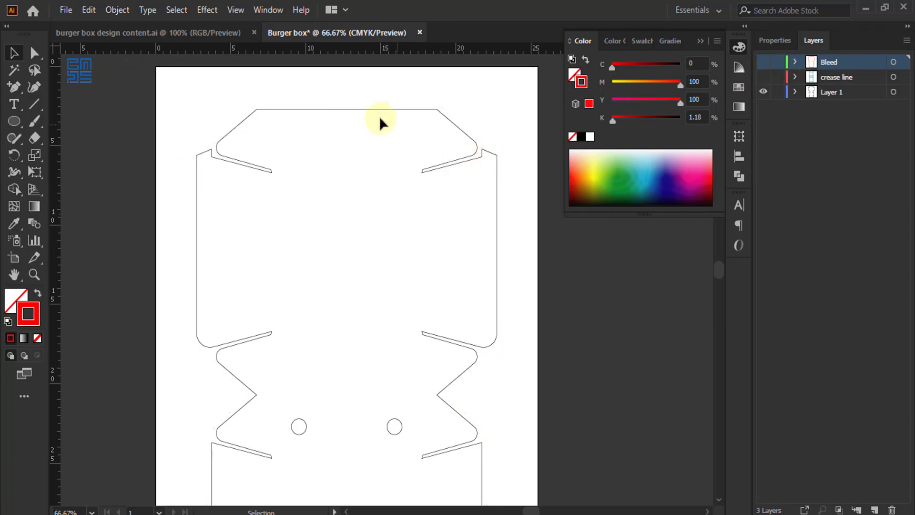
Combine the outer cut outline and the two circular holes on Layer 1 into one compound path, and deselect it
scroll(379, 117, "down", 1)
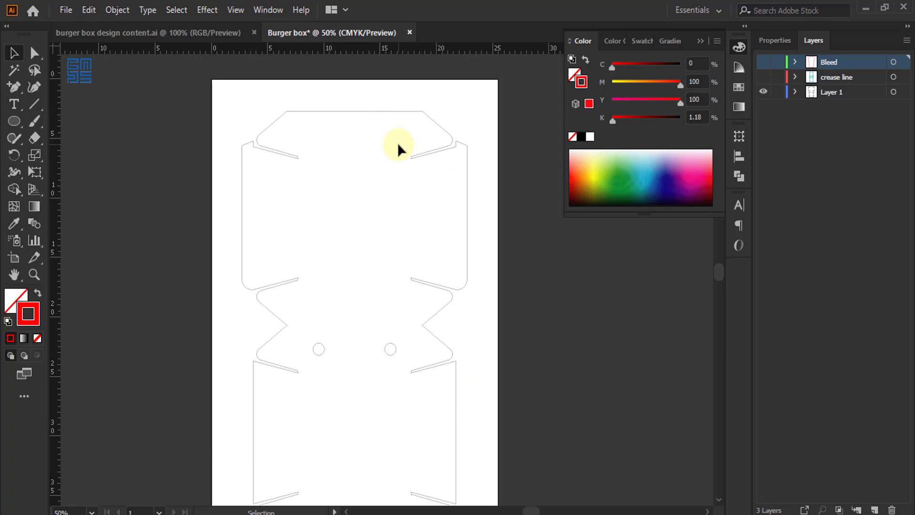
scroll(336, 139, "up", 2)
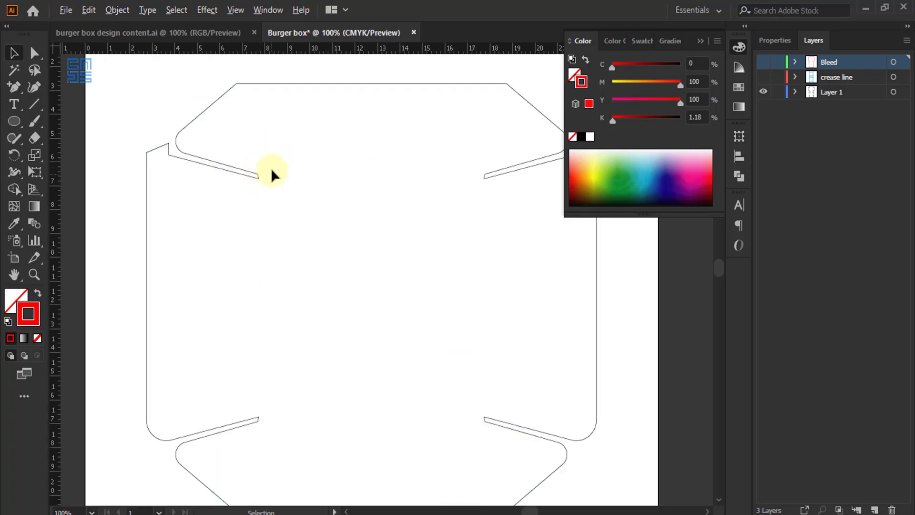
scroll(272, 168, "down", 2)
scroll(357, 388, "up", 2)
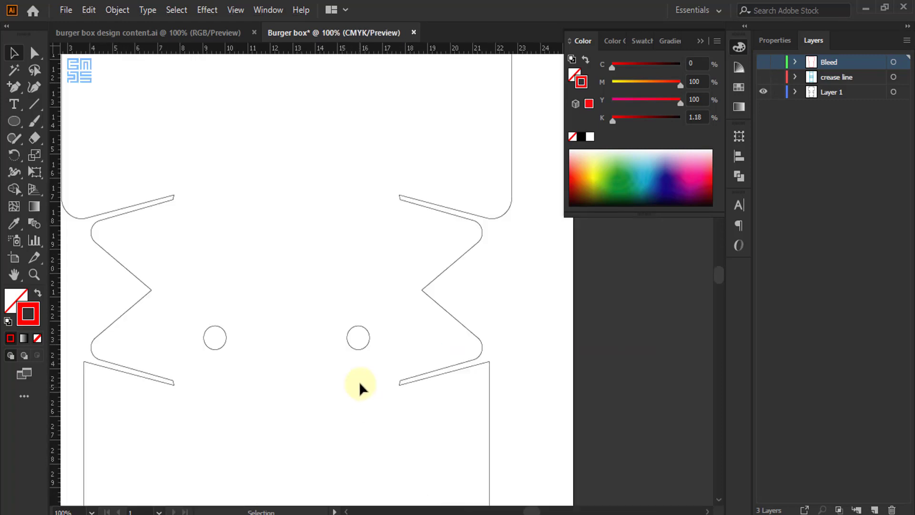
left_click(357, 348)
left_click(223, 344, "shift")
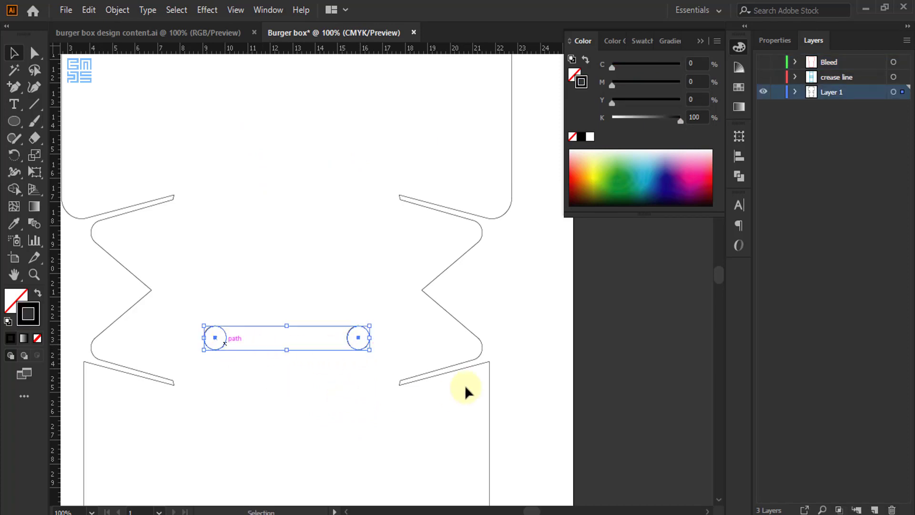
left_click_drag(524, 294, 176, 373)
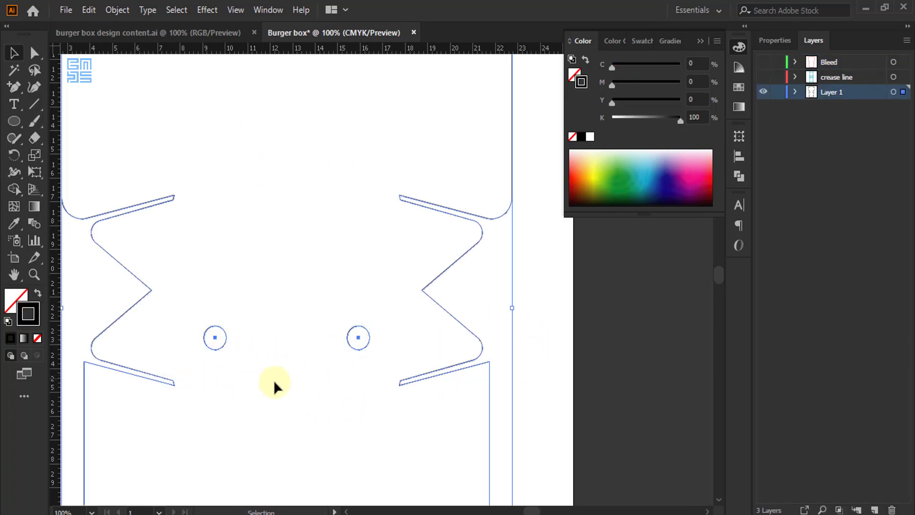
right_click(365, 344)
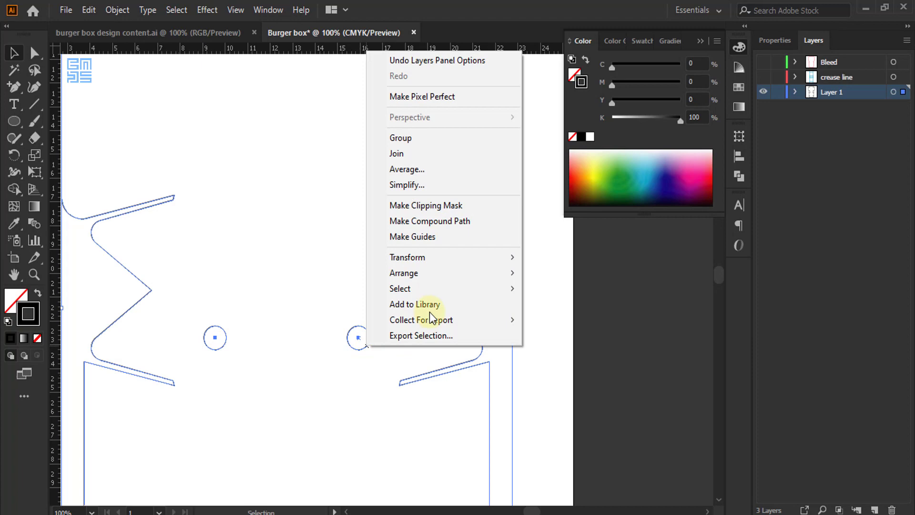
left_click(427, 222)
scroll(358, 336, "down", 3)
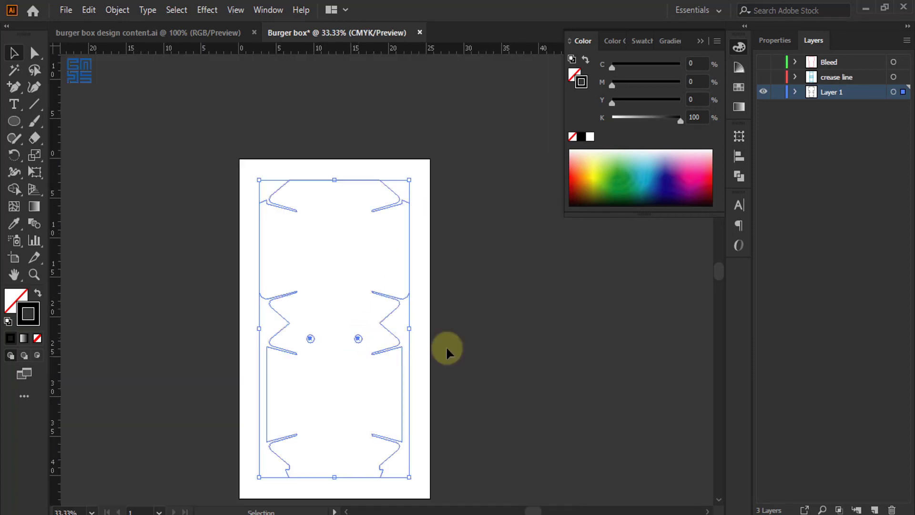
left_click(411, 310)
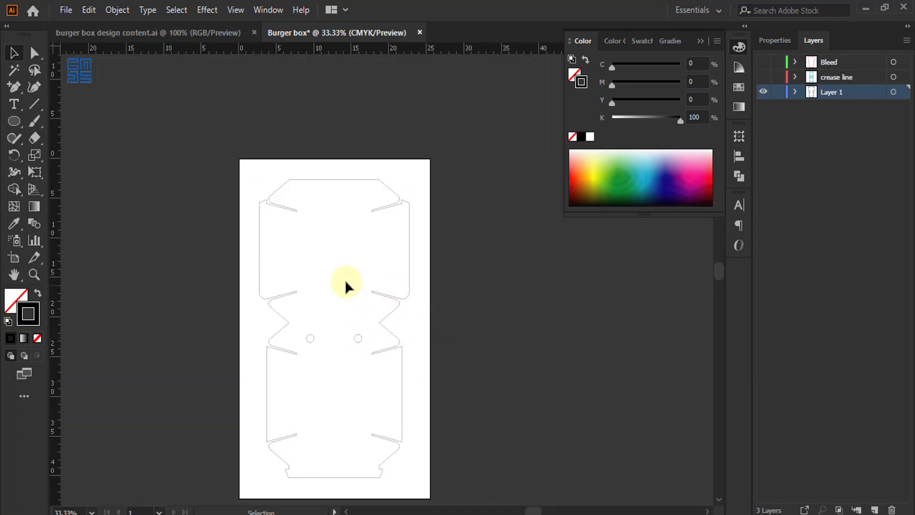
Rename Layer 1 as Die cut line
double_click(830, 91)
key("BackSpace")
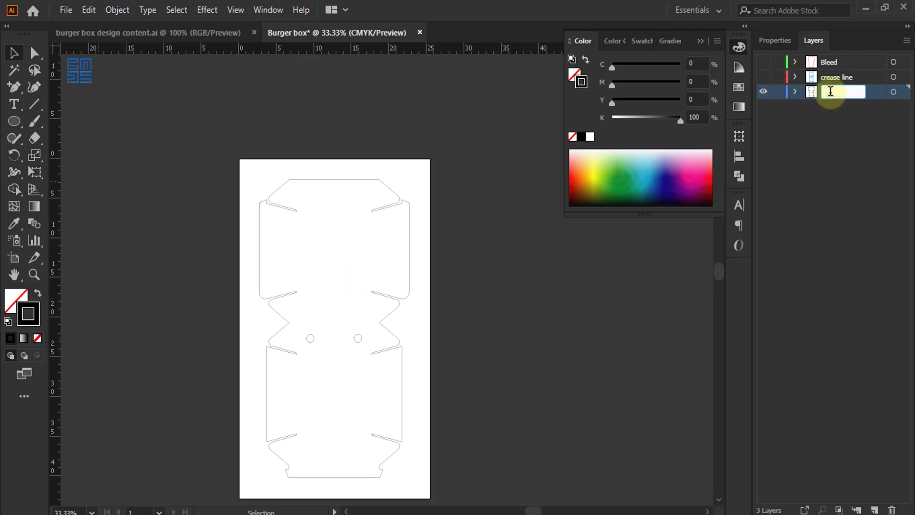
type("Die cut line")
key("Return")
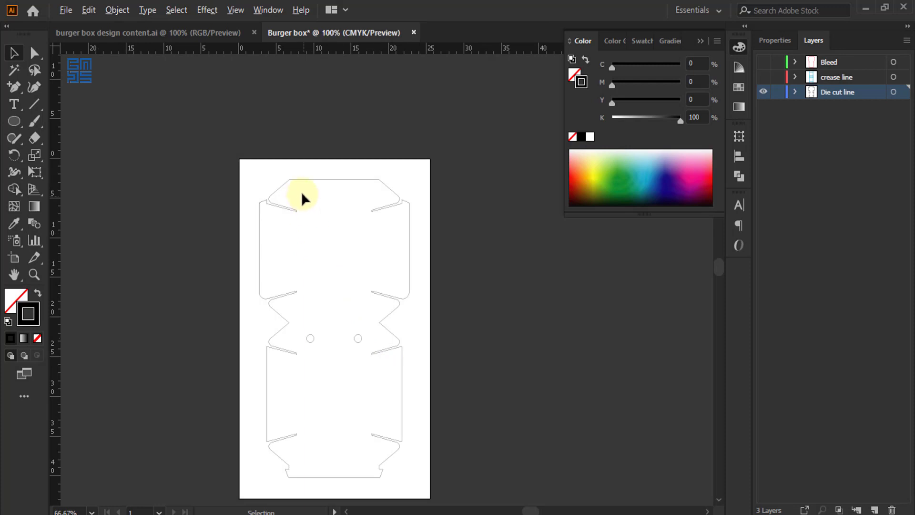
Show the Bleed and crease line layers again, and move the Die cut line layer above them, expanding its contents
scroll(302, 198, "up", 4)
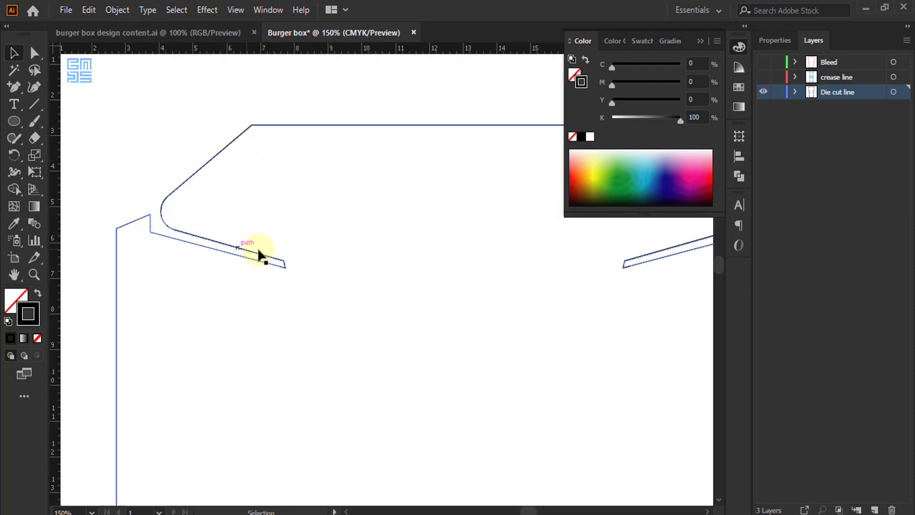
scroll(239, 244, "down", 2)
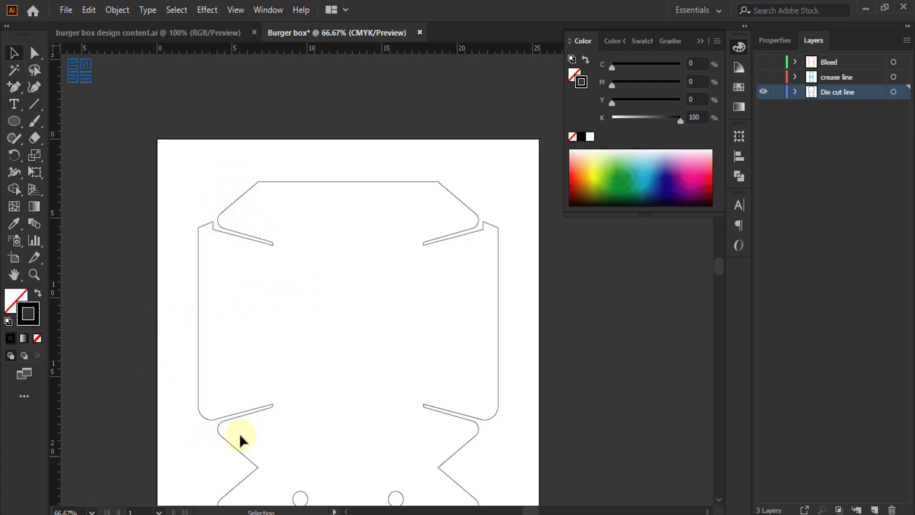
scroll(300, 246, "down", 2)
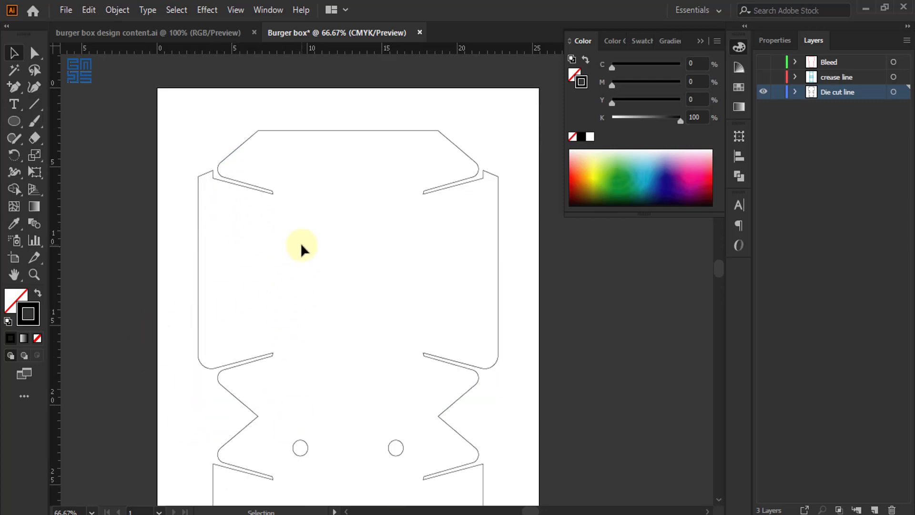
scroll(301, 210, "down", 1)
scroll(321, 176, "down", 1)
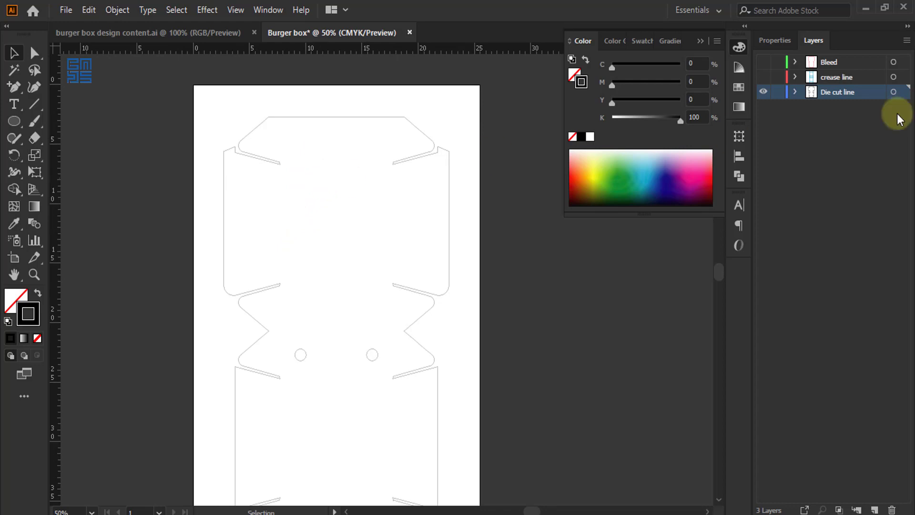
left_click_drag(764, 86, 763, 61)
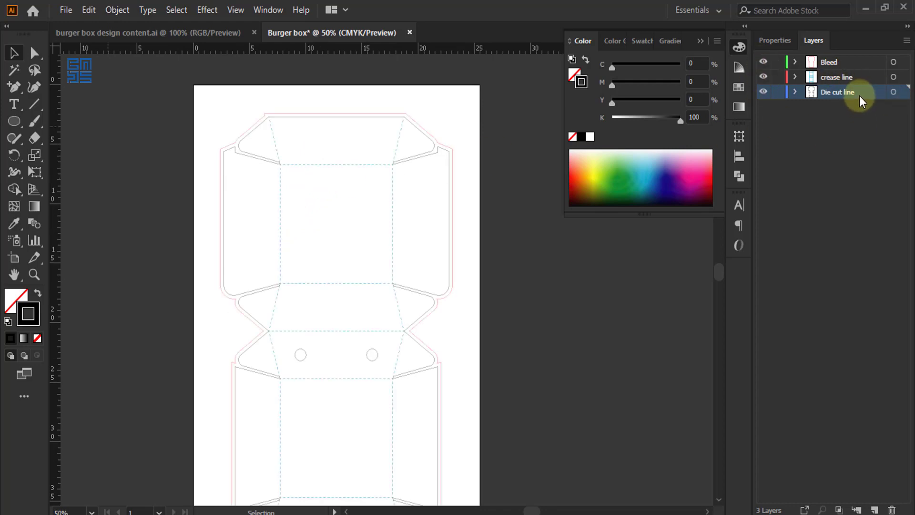
left_click_drag(859, 96, 859, 58)
left_click(794, 62)
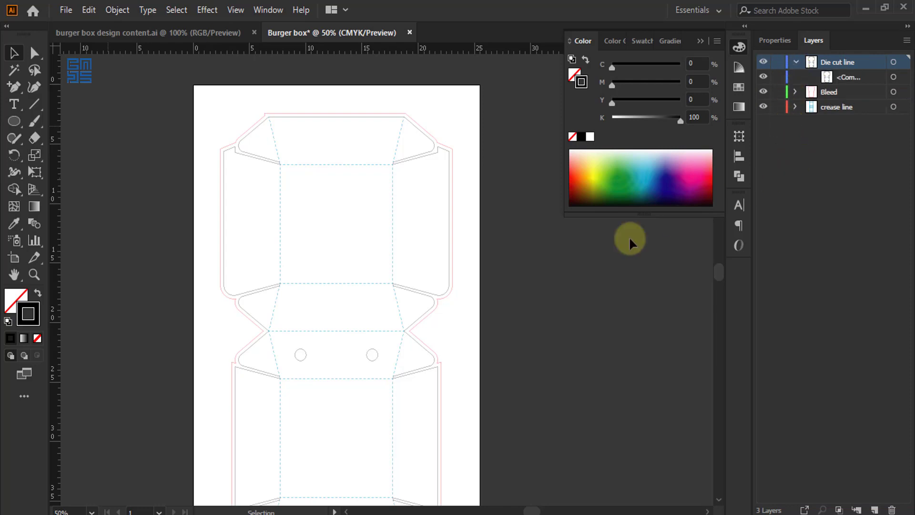
Check the stroke weight of the die cut compound path, collapse the floating Color panel, and deselect the path
left_click(250, 154)
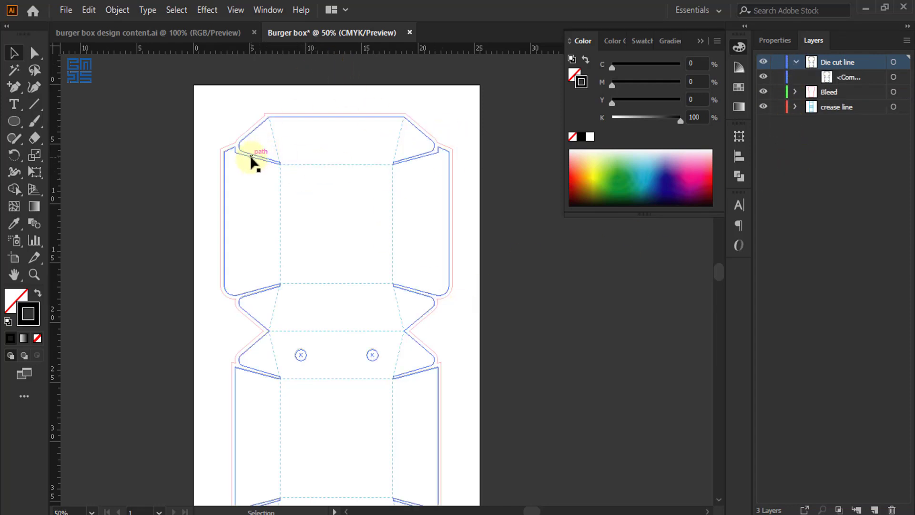
scroll(245, 147, "up", 2)
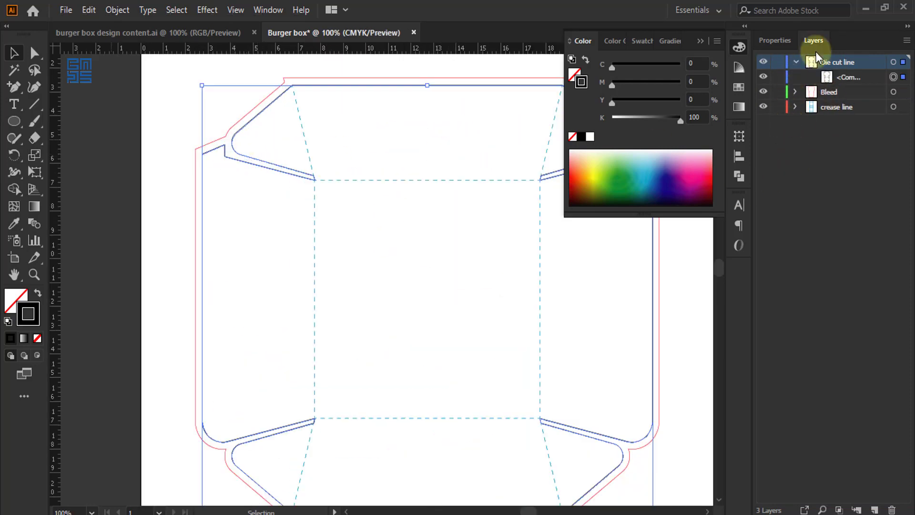
left_click(775, 41)
left_click(842, 217)
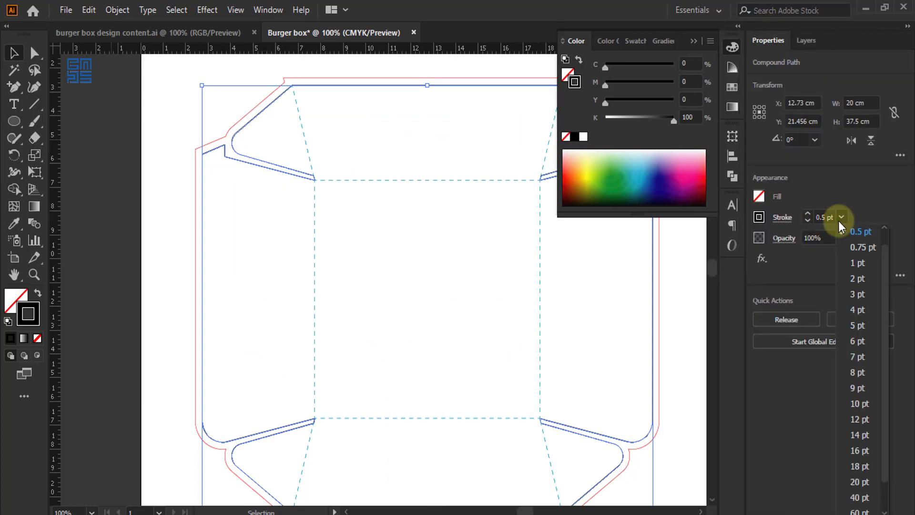
left_click(856, 192)
left_click(694, 42)
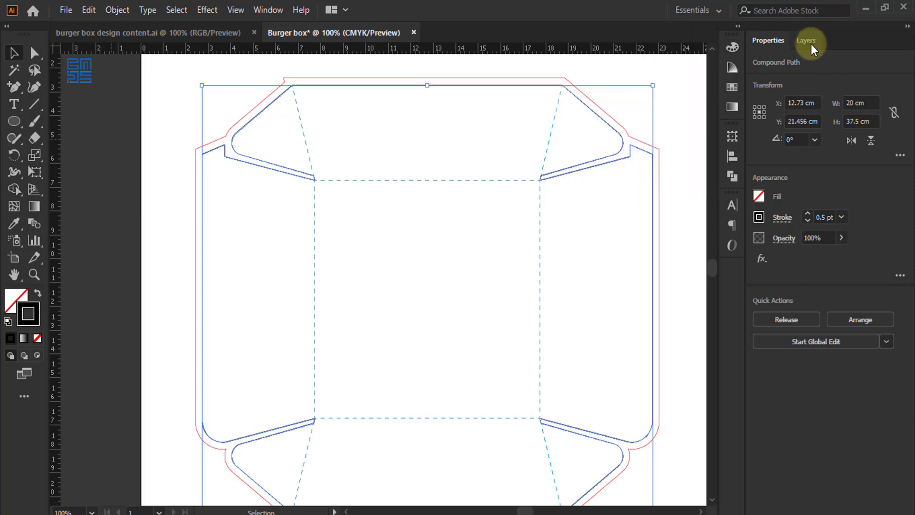
left_click(806, 40)
scroll(311, 187, "down", 2)
scroll(401, 211, "down", 1)
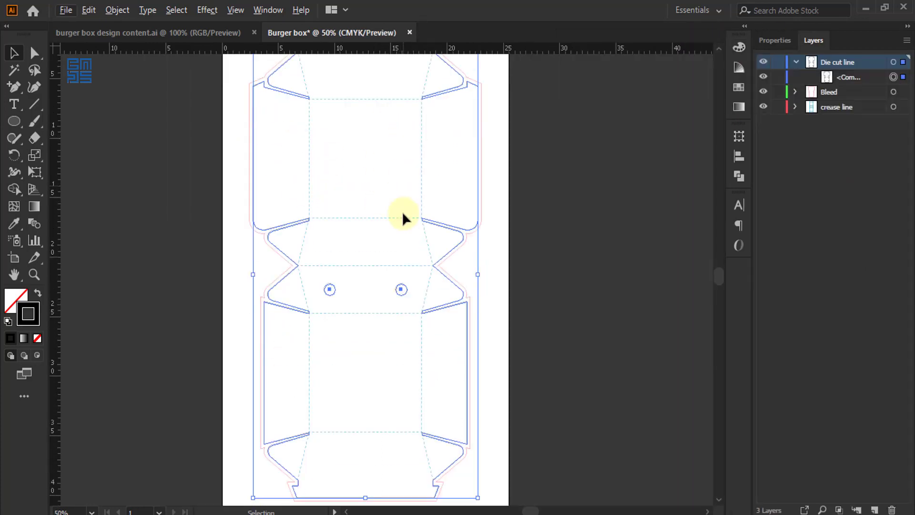
scroll(405, 224, "down", 2)
left_click(480, 256)
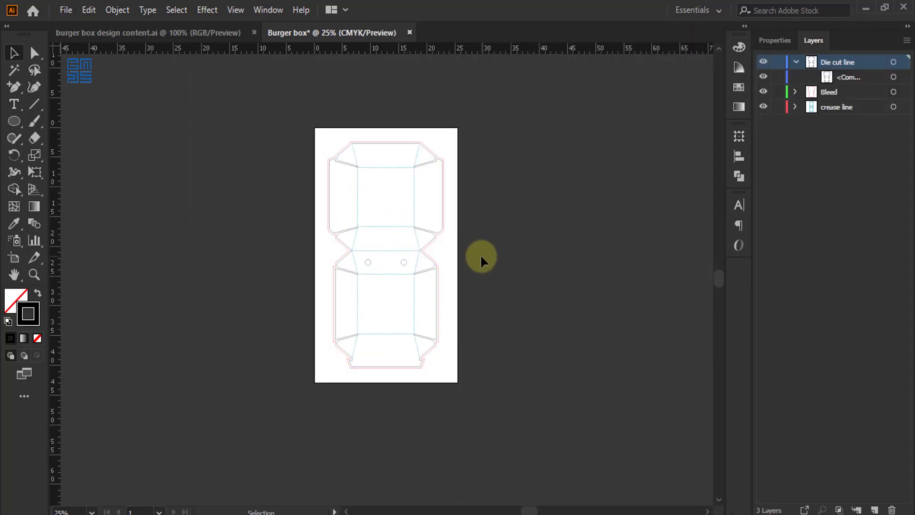
Collapse the Die cut line layer's contents and review the complete die-line with its cut, bleed and crease lines
scroll(433, 218, "up", 1)
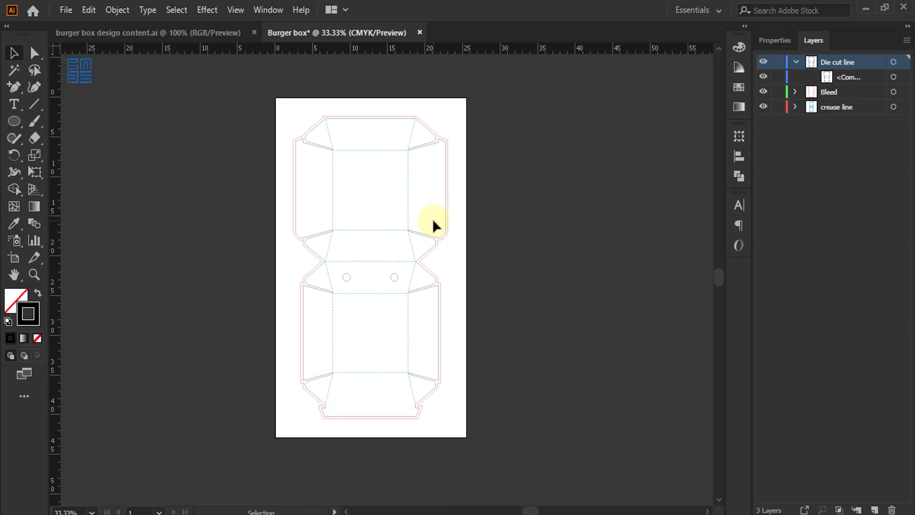
left_click(796, 62)
scroll(399, 165, "up", 2)
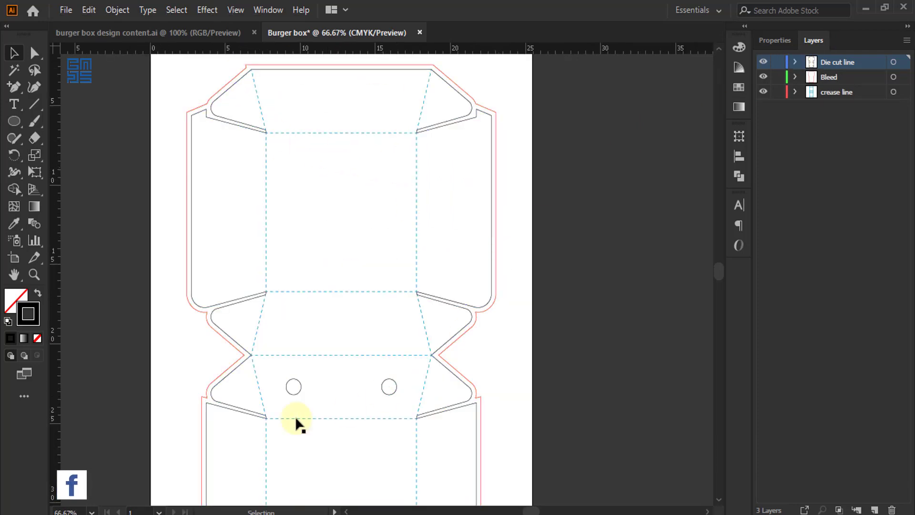
scroll(367, 285, "down", 1)
scroll(419, 254, "down", 1)
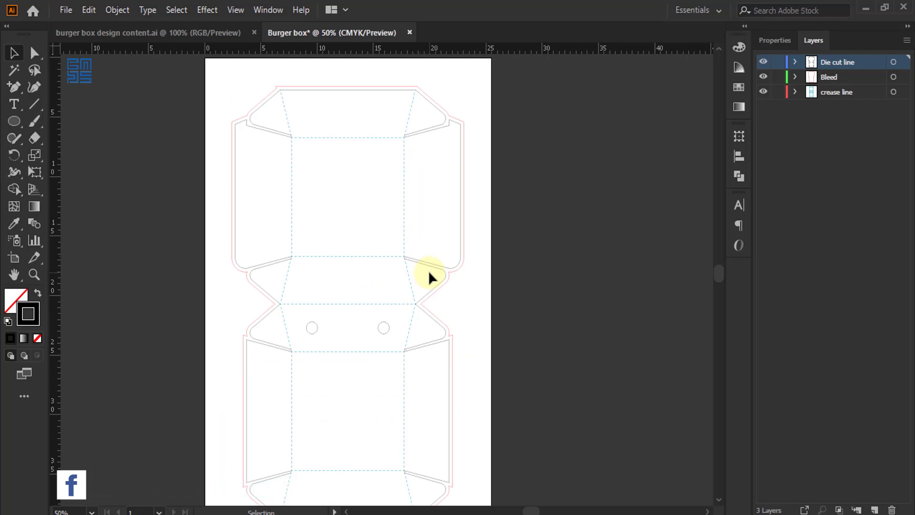
scroll(428, 270, "down", 1)
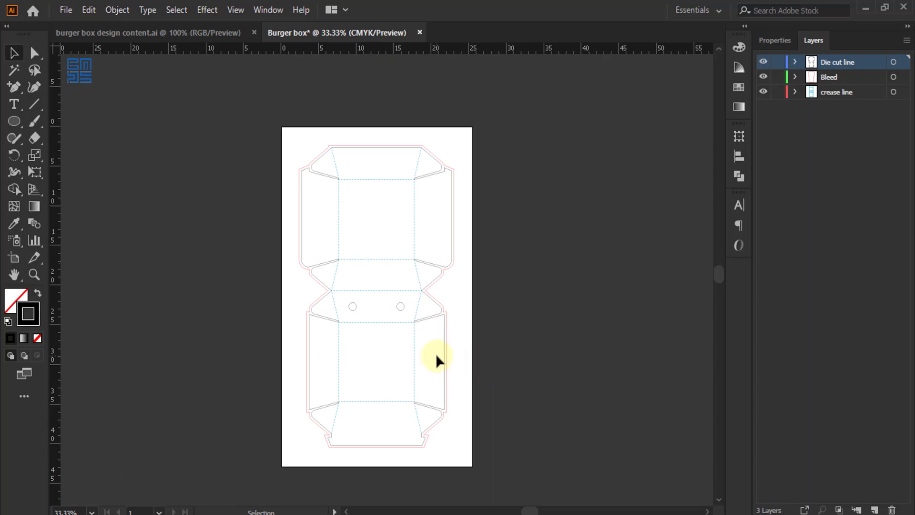
scroll(412, 436, "up", 1)
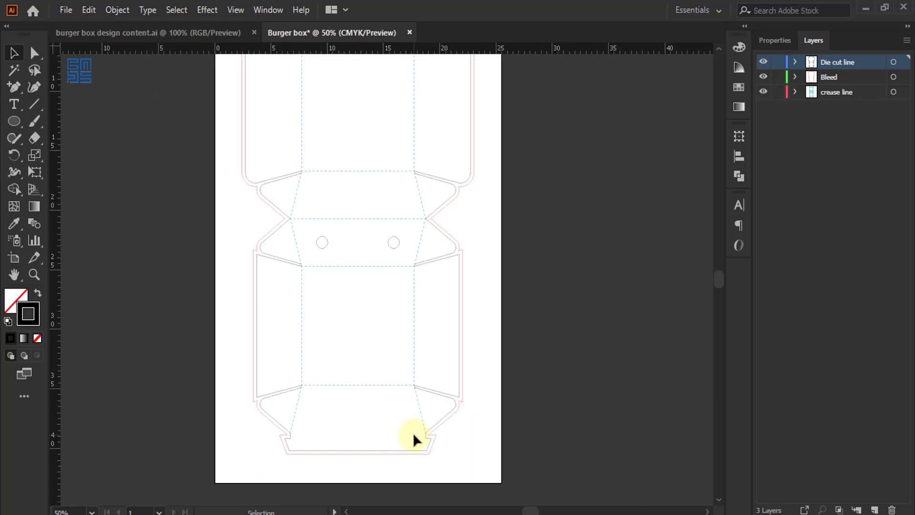